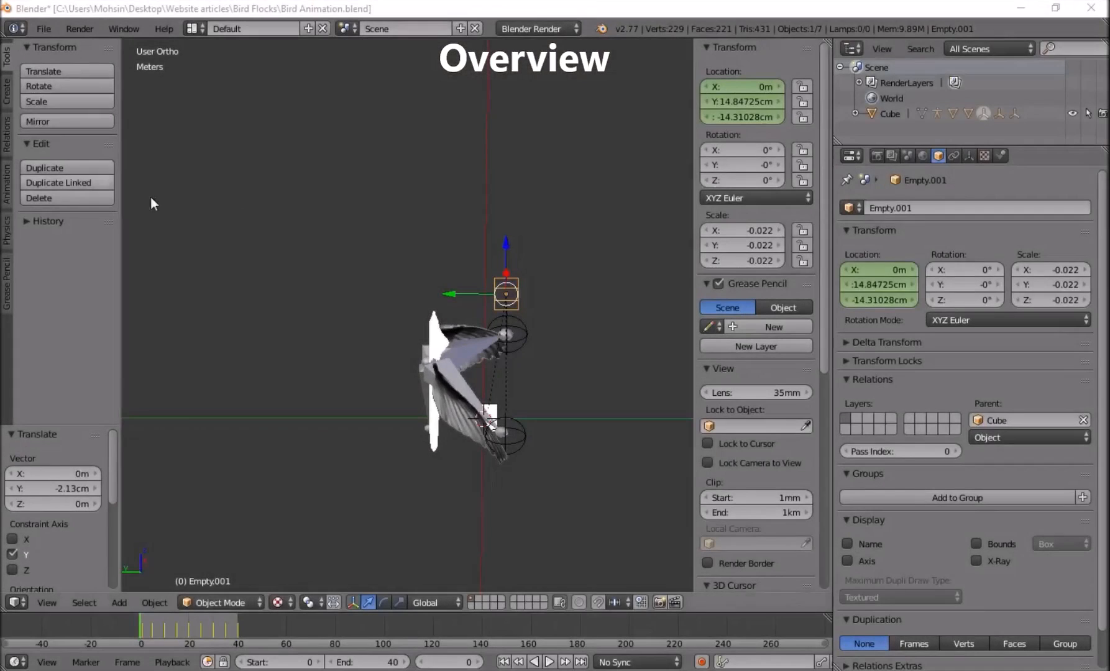
- Examine the finished bird model from several angles, including in Solid viewport shading
middle_drag(446, 235, 423, 247)
middle_drag(433, 298, 354, 256)
middle_drag(377, 306, 361, 249)
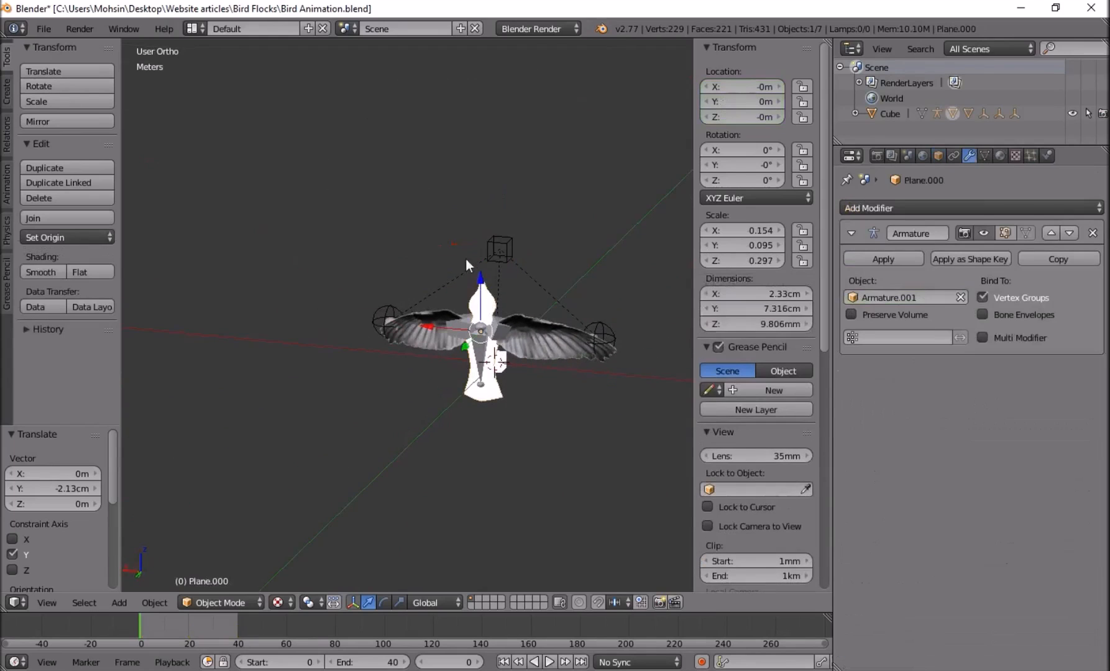
click(279, 602)
click(311, 554)
middle_drag(360, 447, 392, 360)
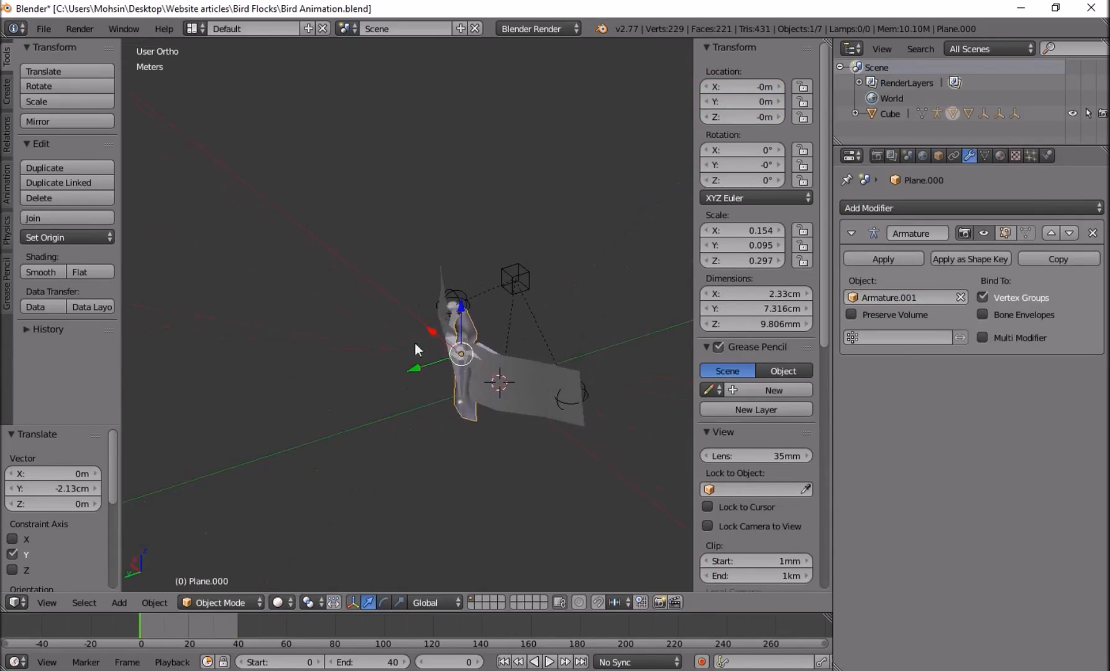
middle_drag(461, 349, 484, 382)
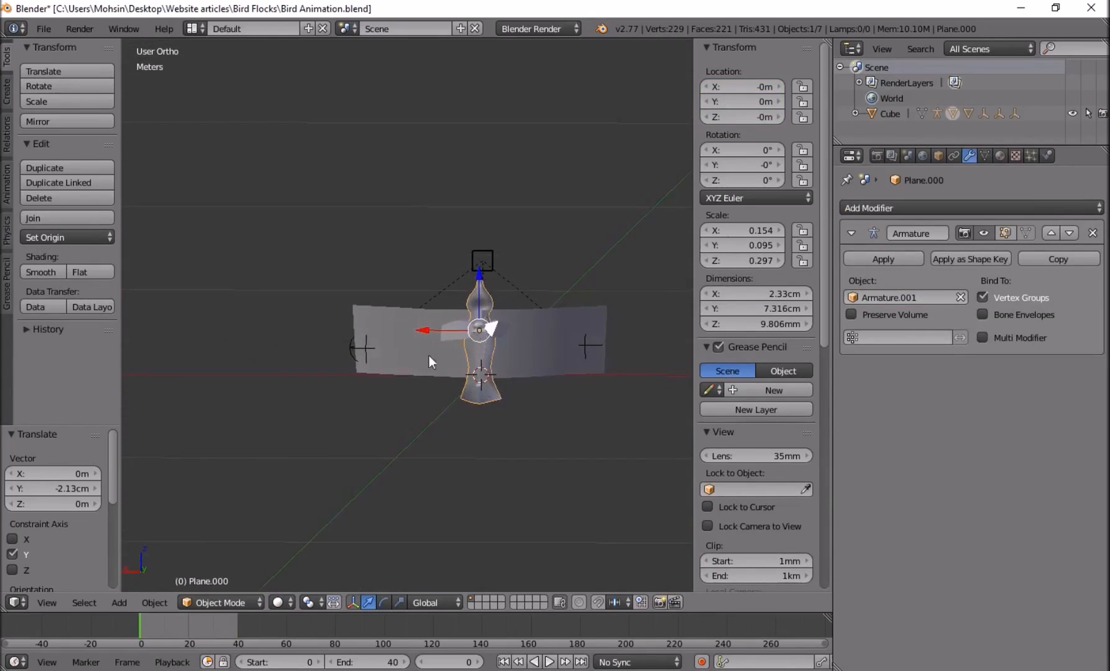
middle_drag(452, 344, 307, 545)
- Switch the viewport back to Texture shading and view the bird from other angles
click(280, 602)
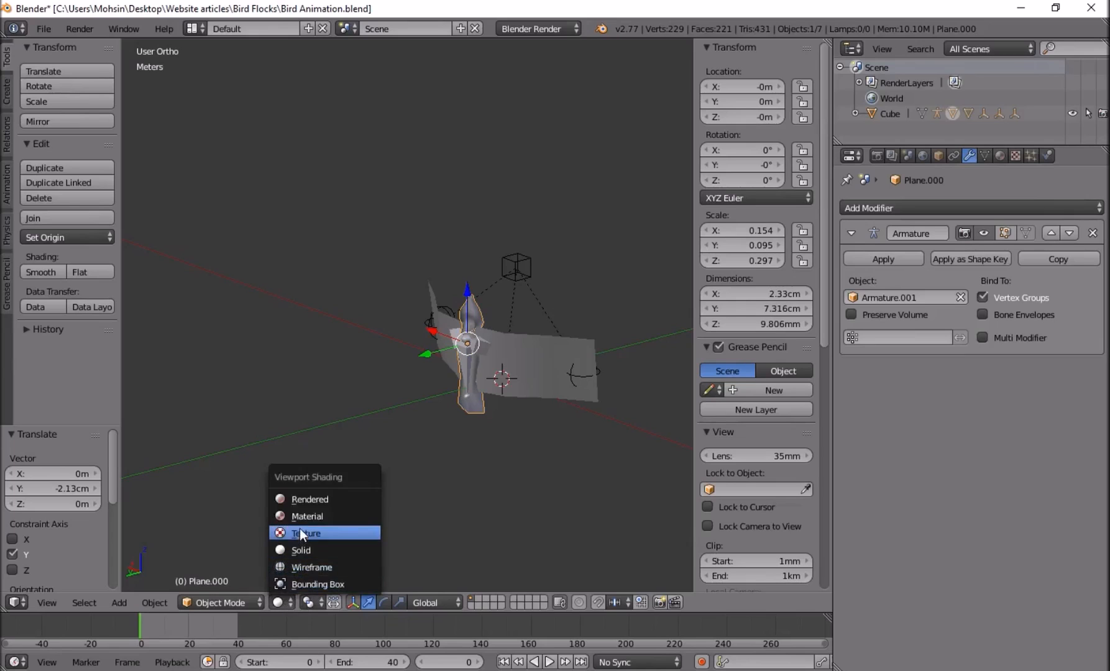
click(300, 533)
middle_drag(476, 359, 381, 376)
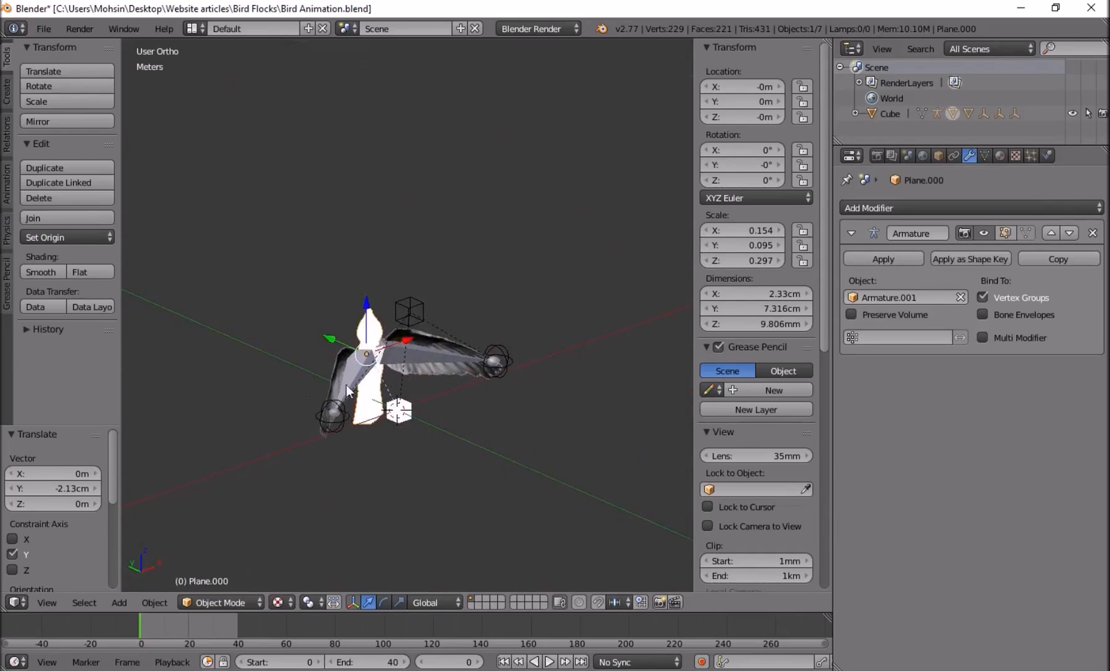
middle_drag(317, 395, 450, 342)
- Try moving the cube-shaped empty about 1.4 cm along Y, and preview the bird's wing-flapping animation
right_click(467, 316)
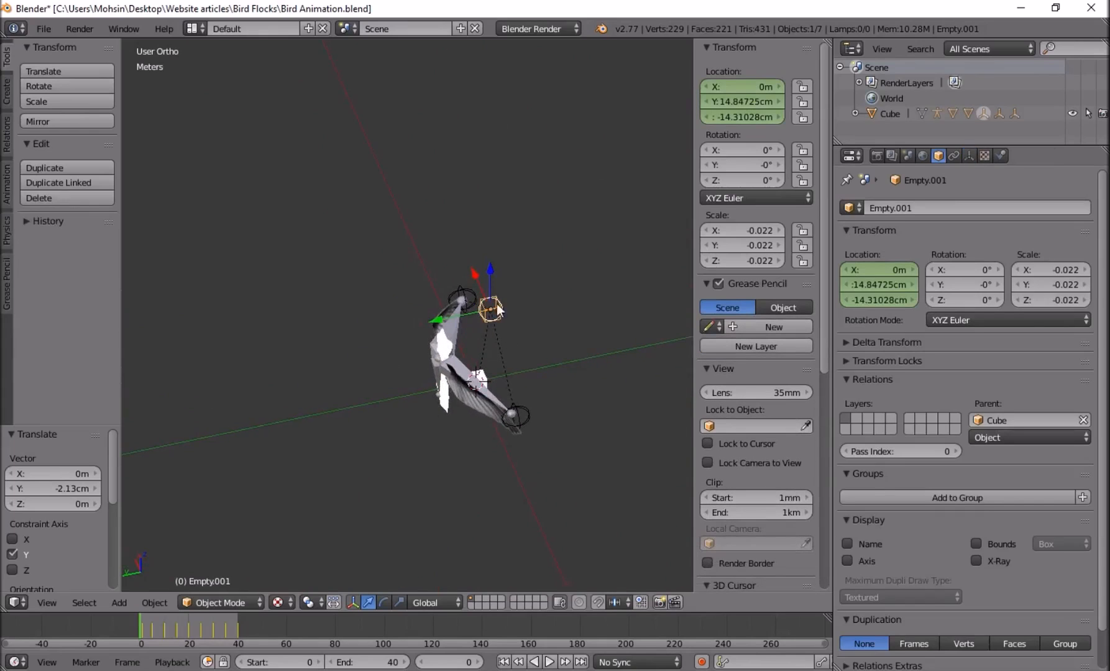
mouse_move(438, 325)
mouse_down()
mouse_move(467, 317)
mouse_move(342, 345)
mouse_move(468, 318)
mouse_move(348, 354)
mouse_move(458, 322)
mouse_up()
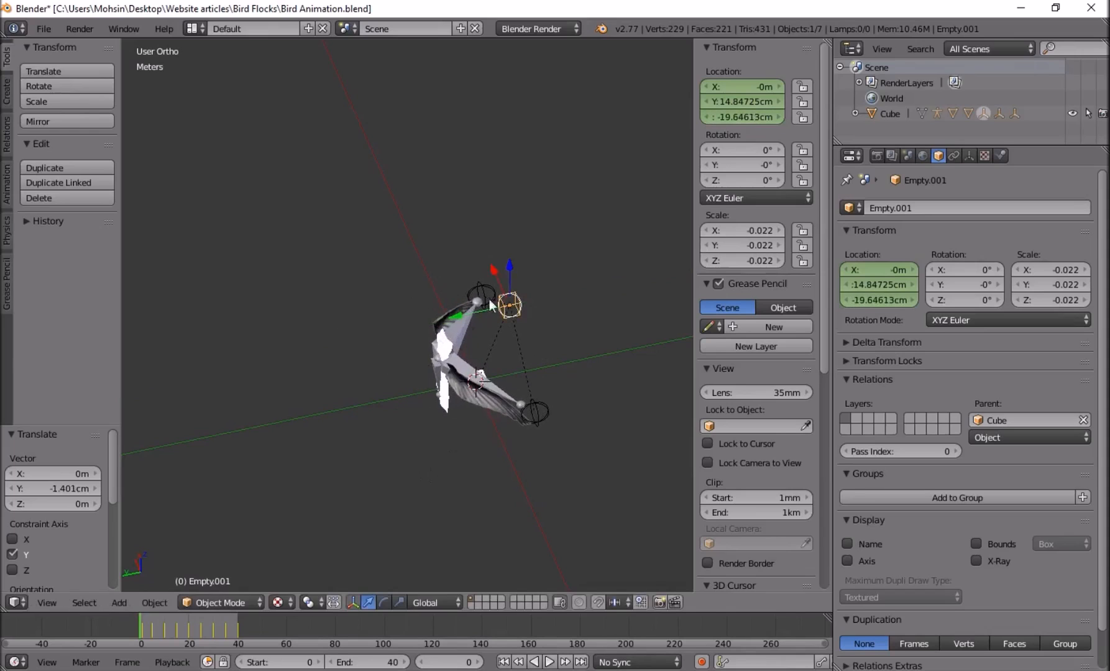
middle_drag(465, 315, 368, 355)
key(alt+a)
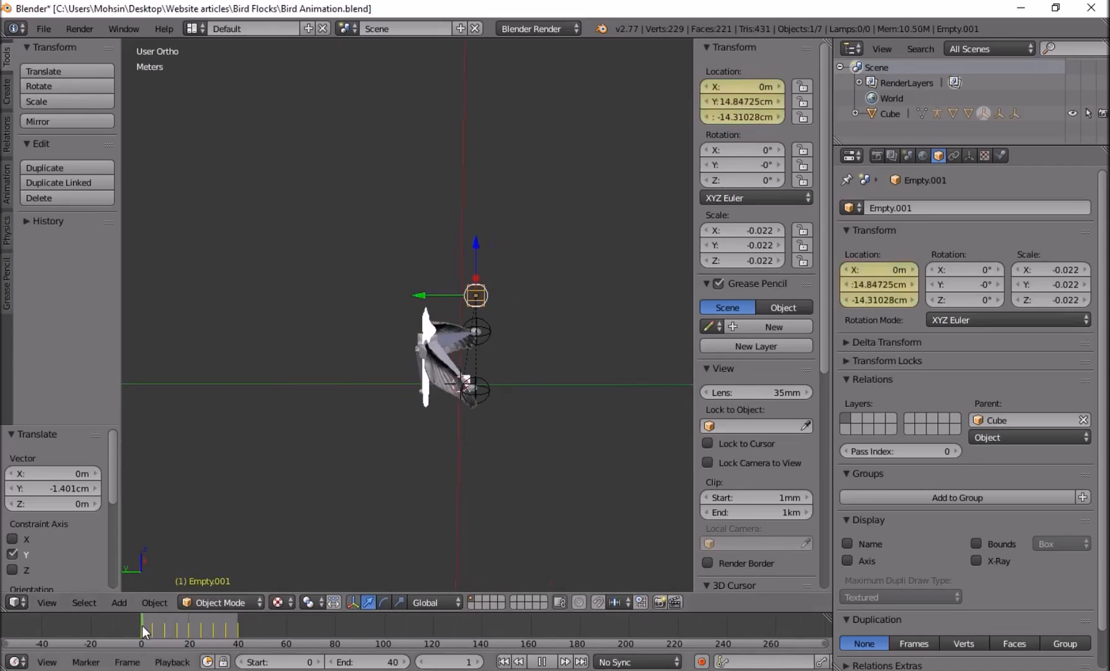
drag(143, 624, 211, 626)
- Switch to Unreal Editor and view the flying bird preview in the Bird_Animations_Skeleton editor
mouse_move(606, 665)
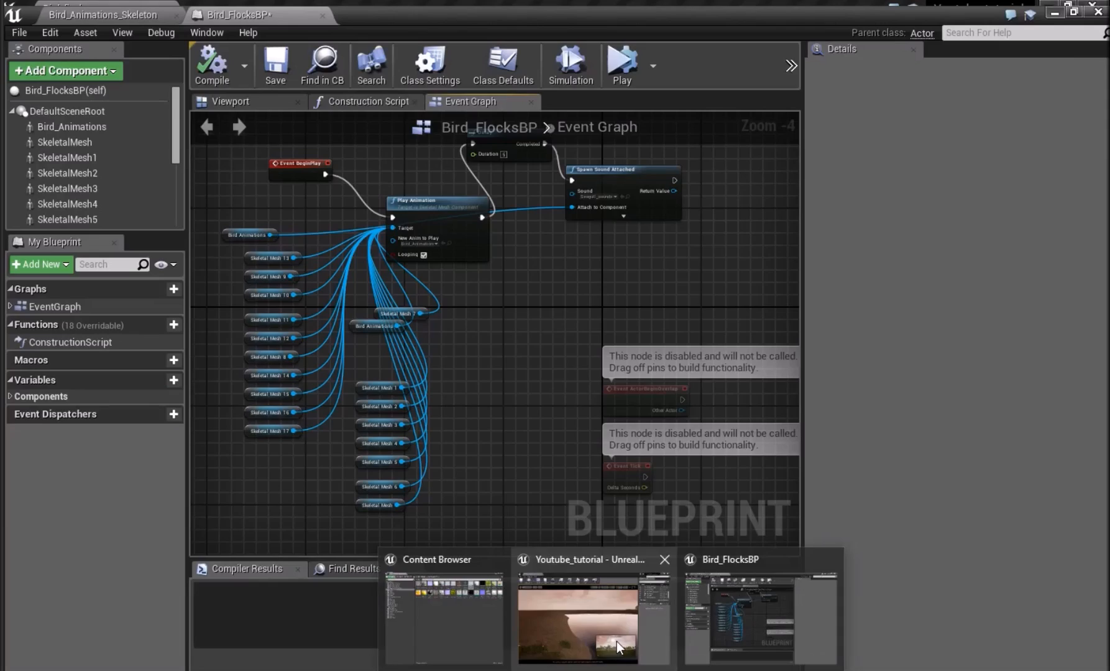
click(616, 642)
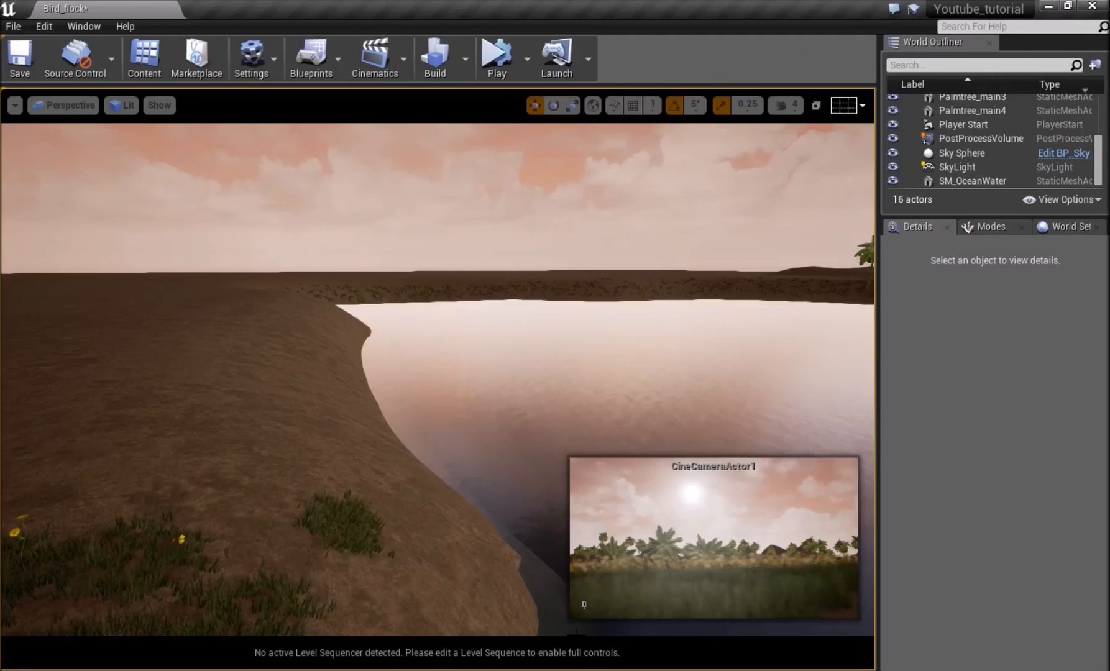
mouse_move(615, 666)
click(745, 613)
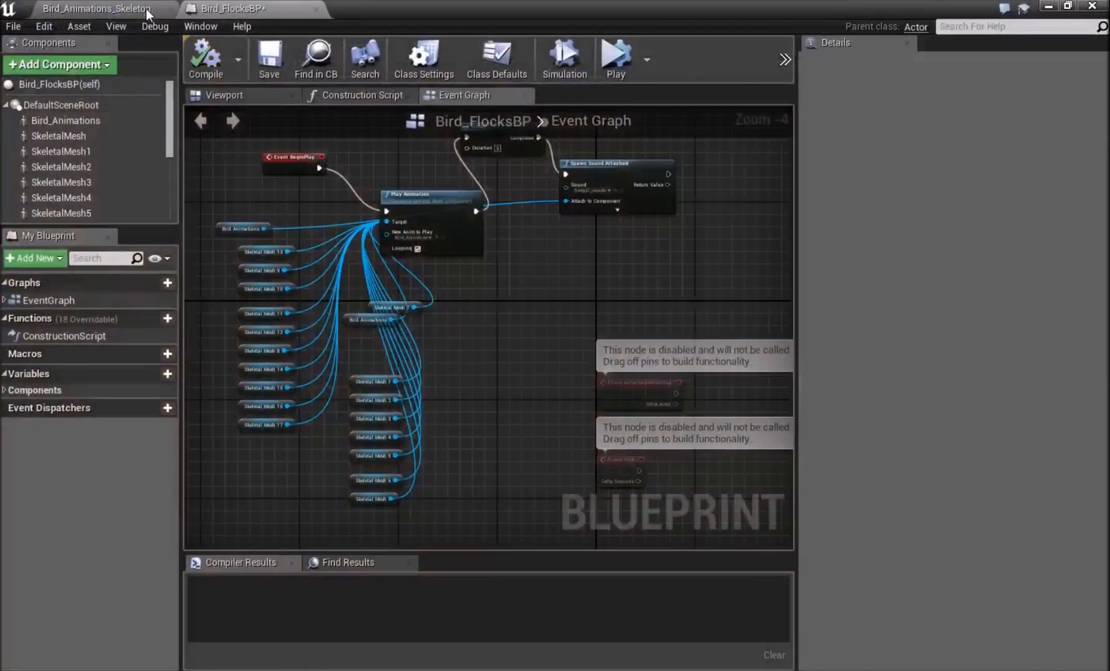
click(146, 10)
right_drag(457, 166, 684, 214)
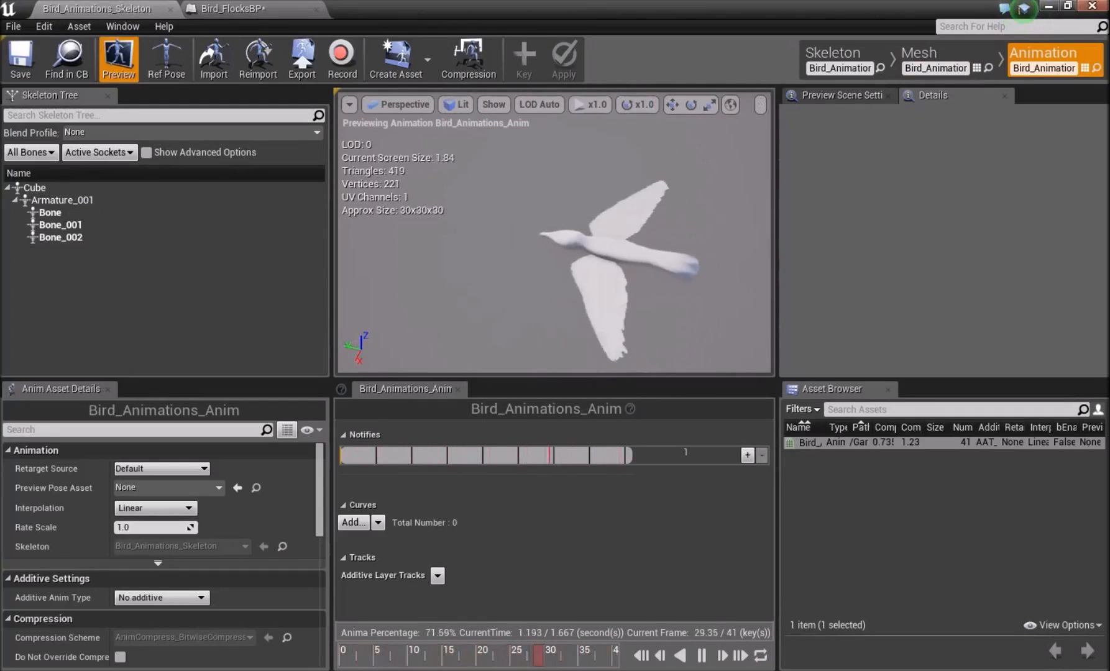
- Look over the Bird_FlocksBP blueprint, including the flock arrangement in its viewport and its construction script
click(291, 6)
scroll(496, 248, down, 2)
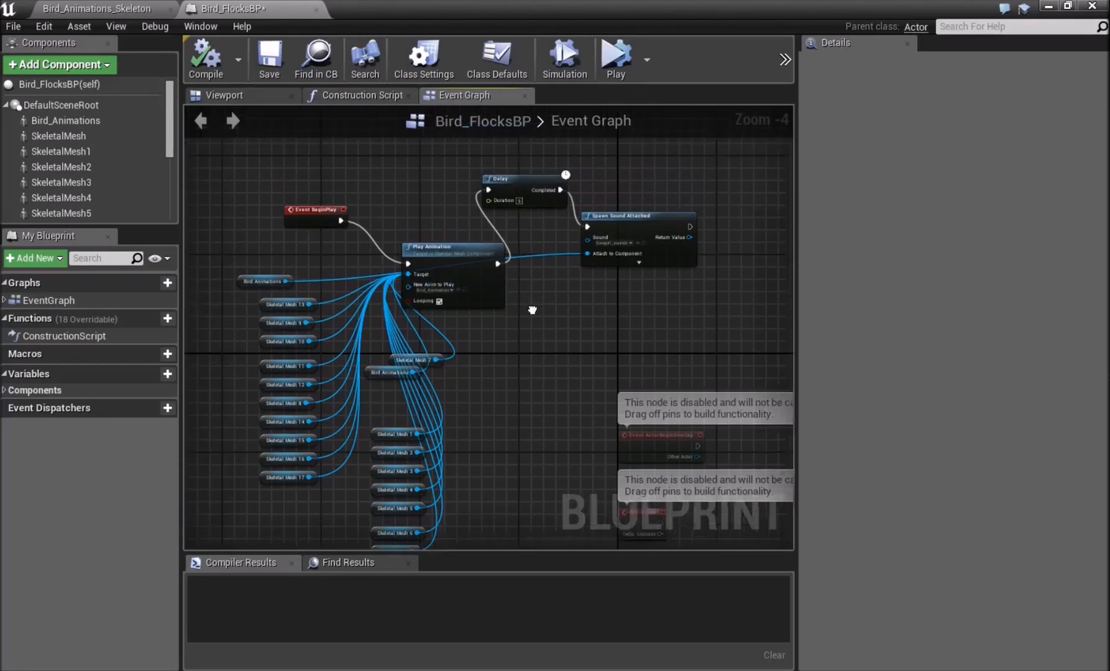
click(239, 94)
right_drag(402, 251, 538, 279)
click(350, 99)
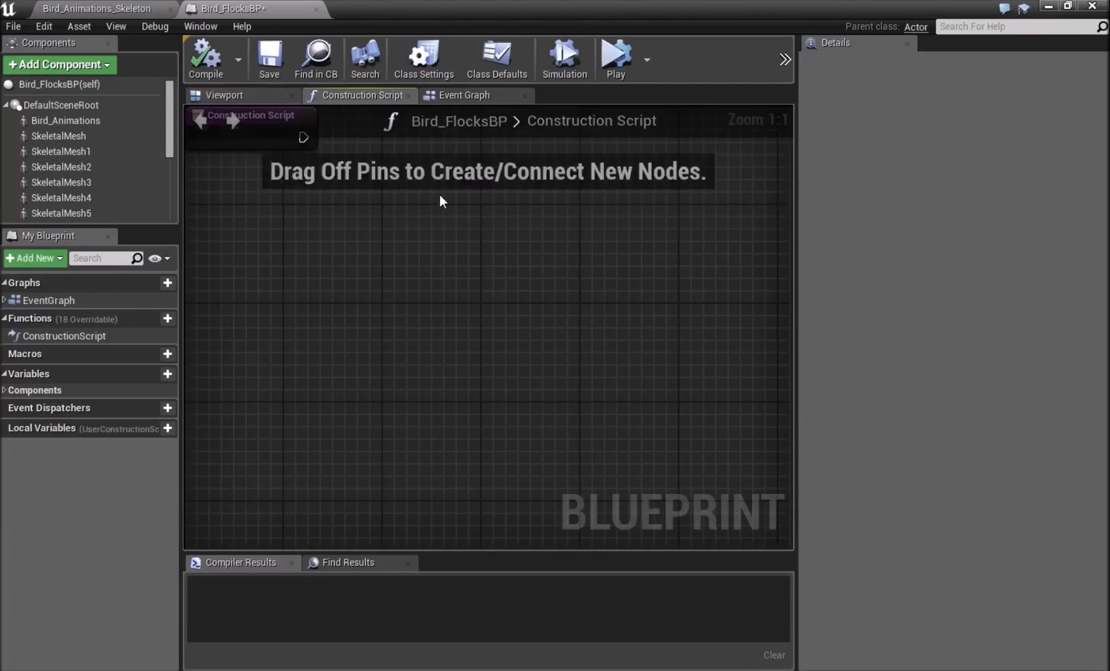
- Examine the Bird_FlocksBP event graph, following the skeletal mesh references through Play Animation, Delay and Spawn Sound Attached
click(460, 95)
scroll(418, 250, up, 5)
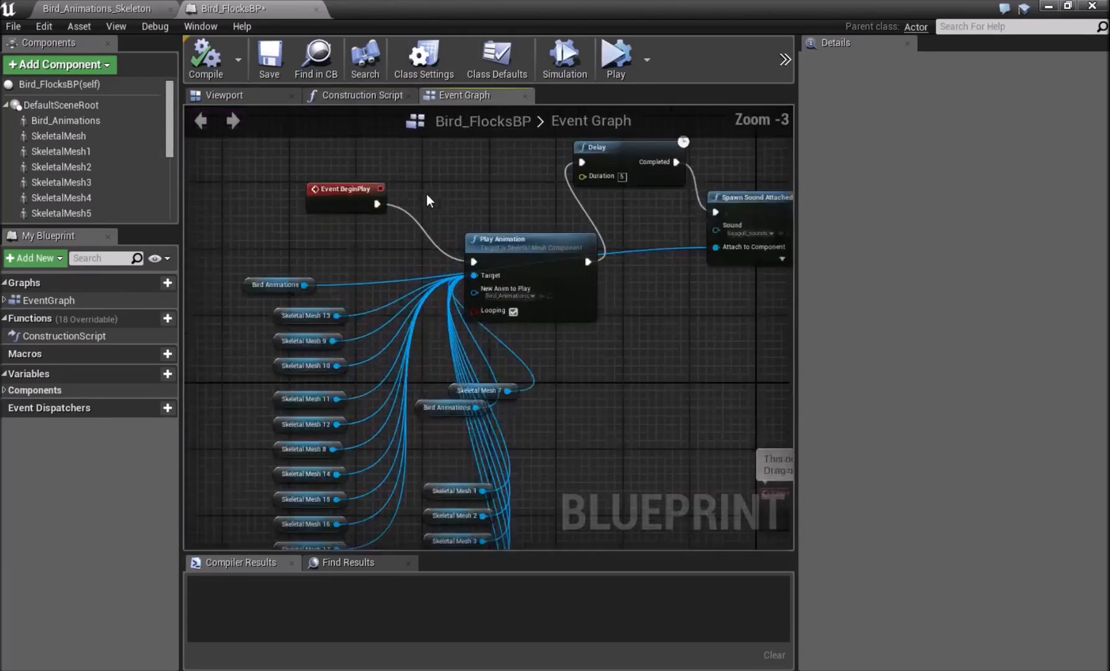
right_drag(439, 269, 449, 200)
scroll(449, 200, down, 1)
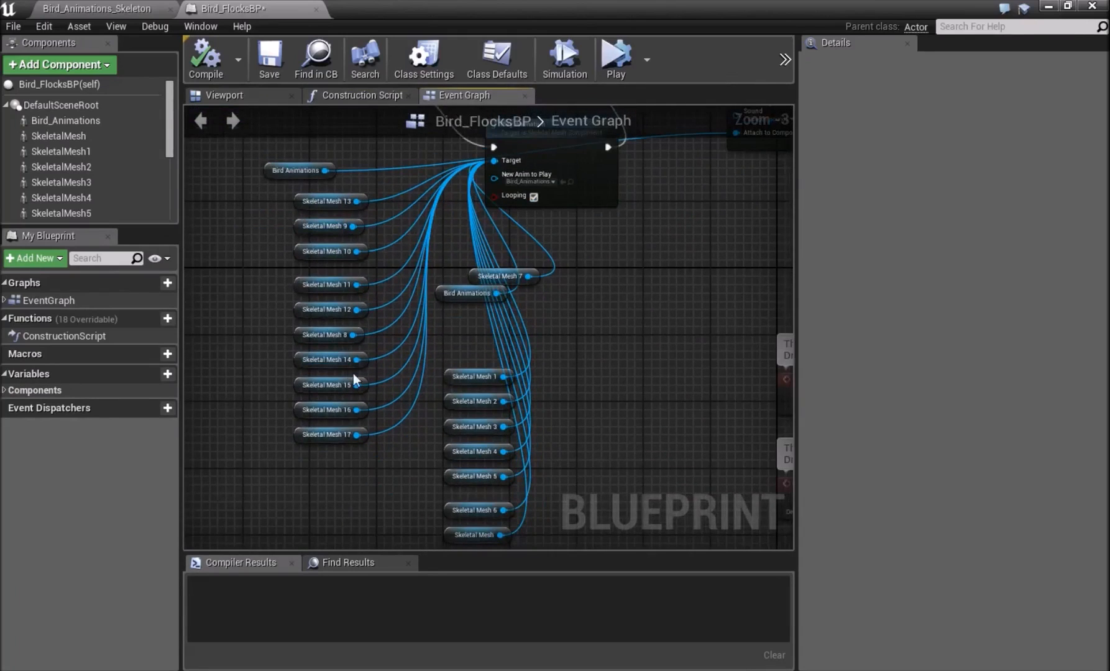
click(233, 99)
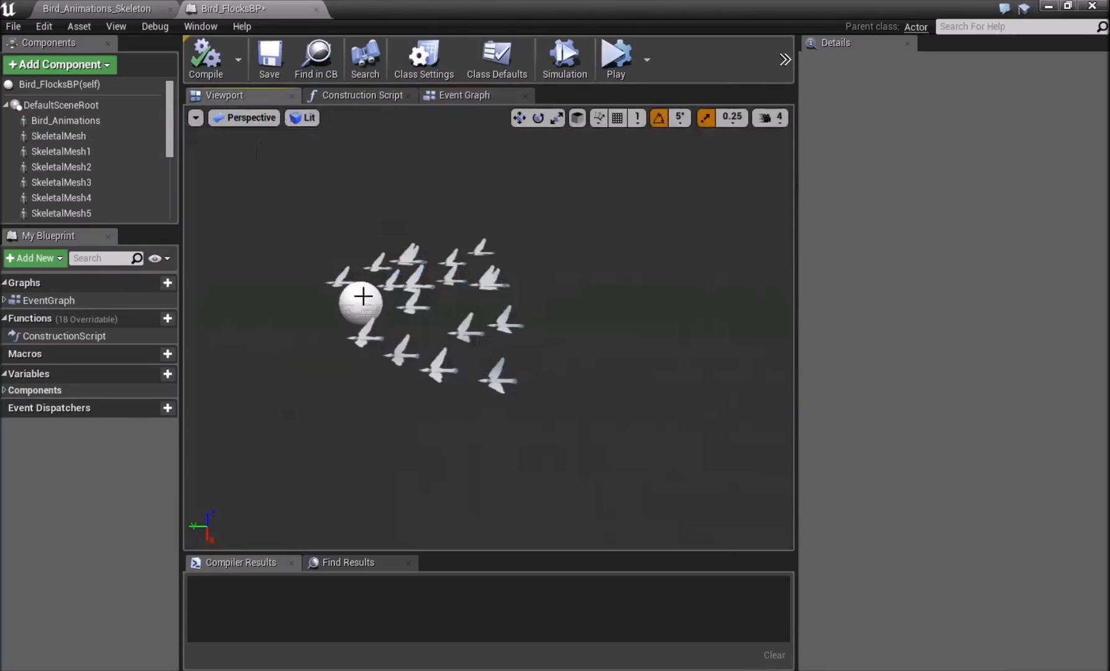
click(451, 95)
right_drag(443, 186, 416, 294)
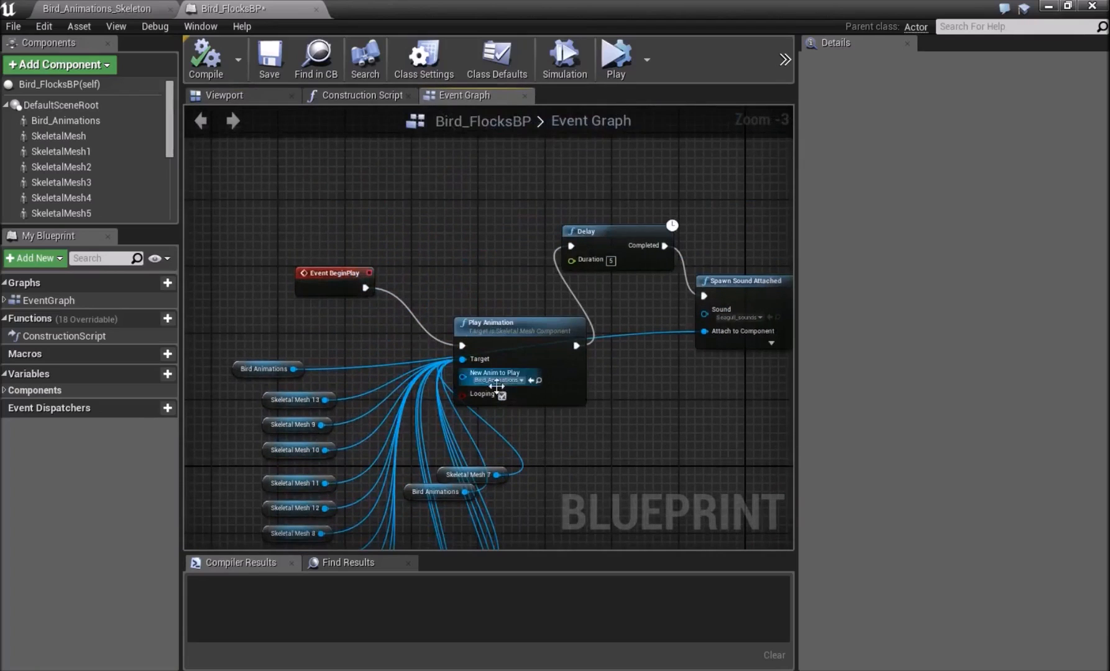
drag(510, 336, 530, 341)
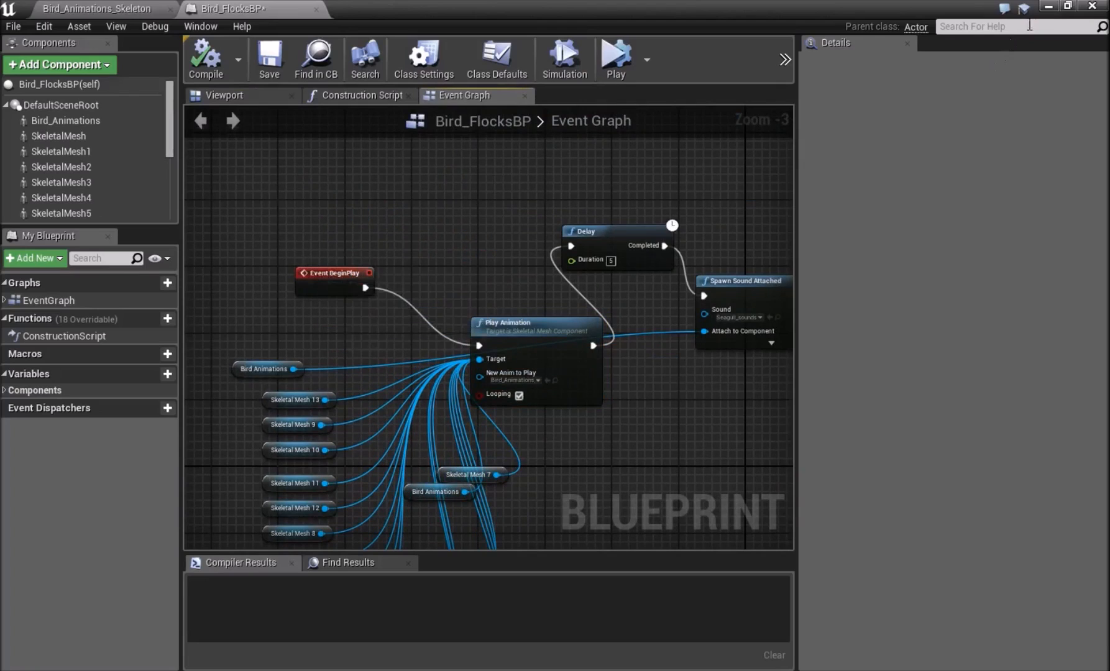
right_drag(773, 132, 587, 141)
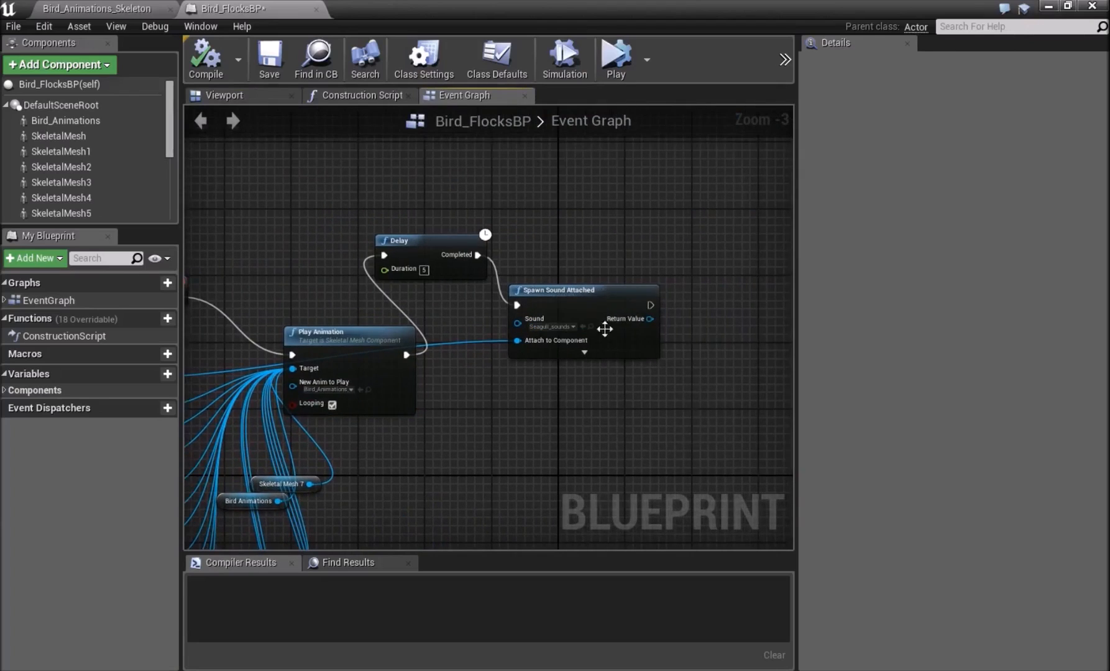
- Return to the Bird_flock level and simulate it to watch the birds fly, stopping the simulation at the end
click(1047, 7)
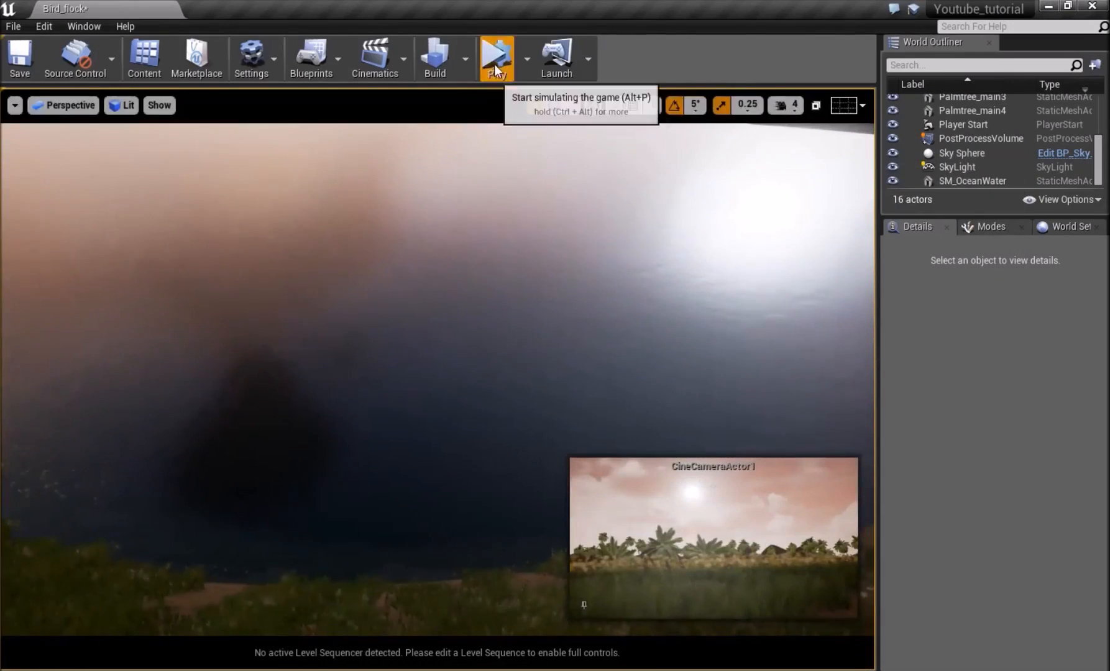
click(494, 64)
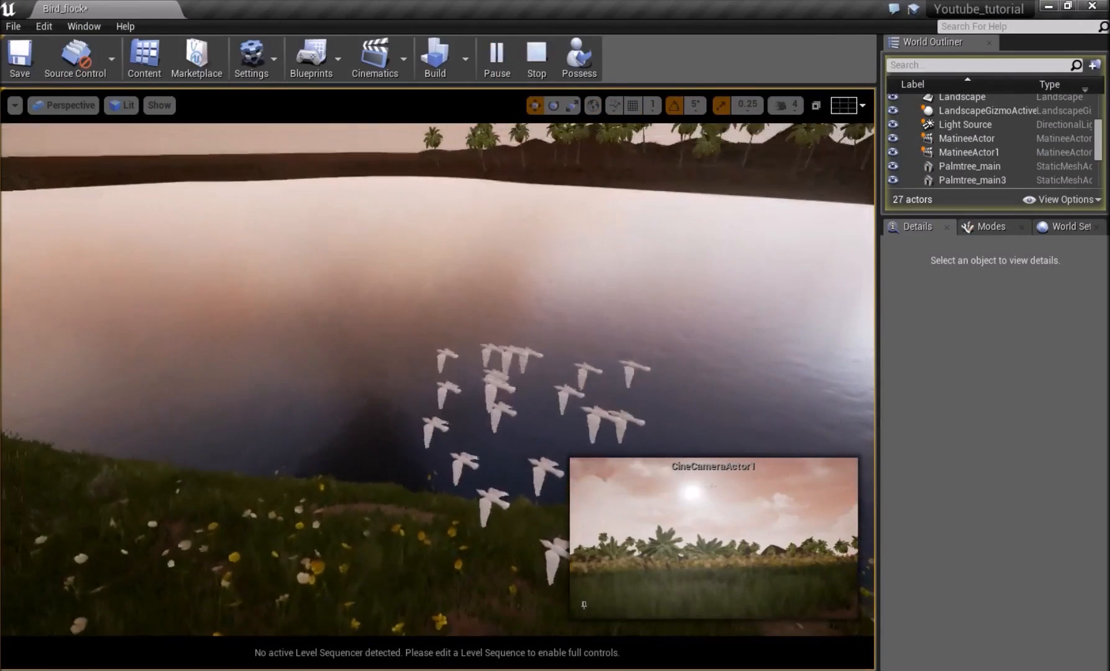
click(372, 67)
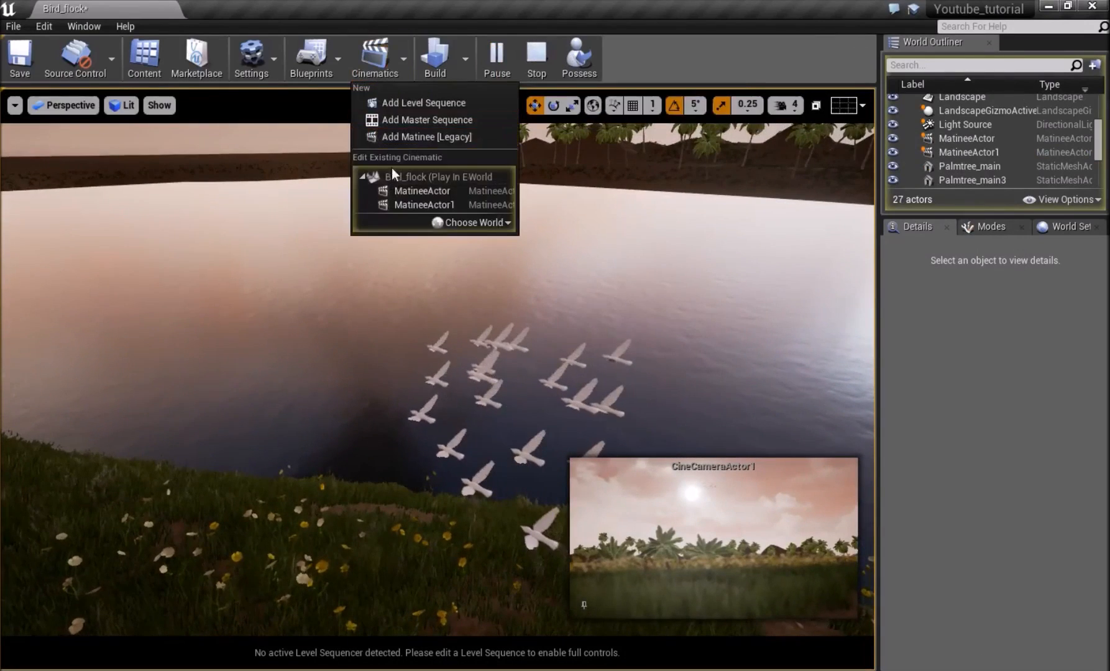
click(280, 194)
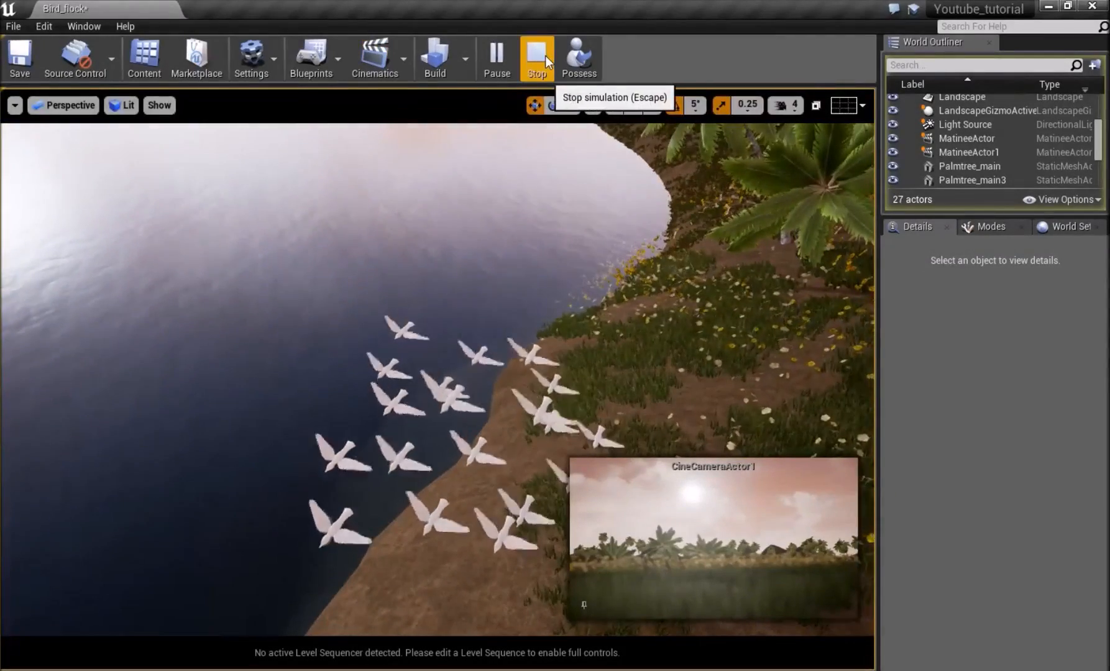
click(545, 57)
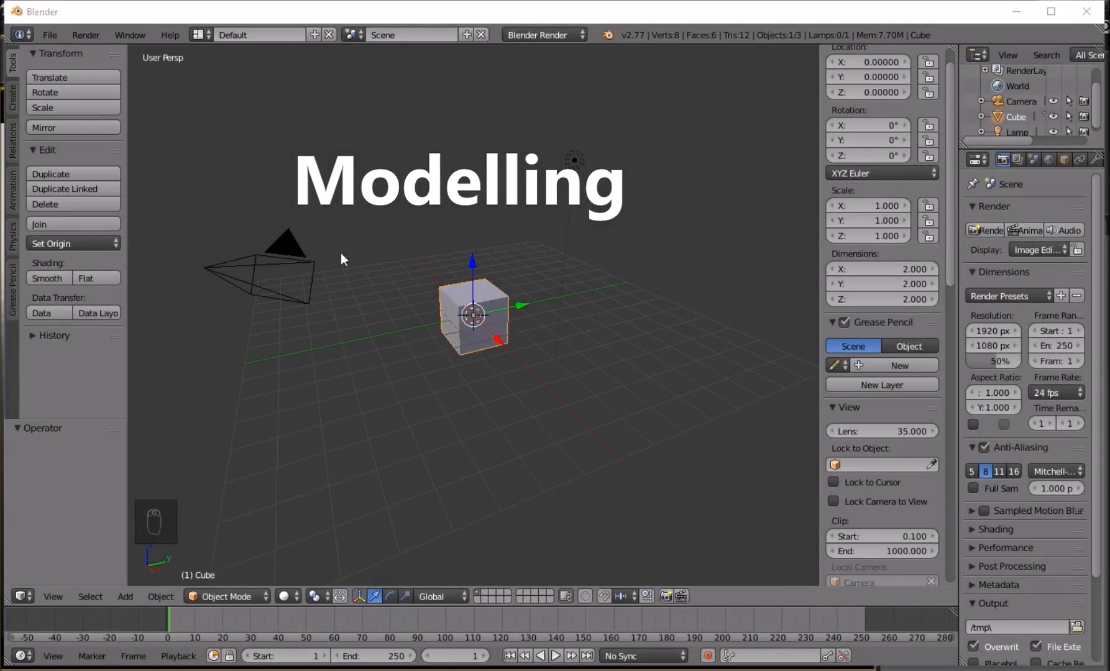
- Switch to a new Blender scene and delete all its default objects: camera, cube and lamp
middle_drag(508, 226, 451, 248)
key(a)
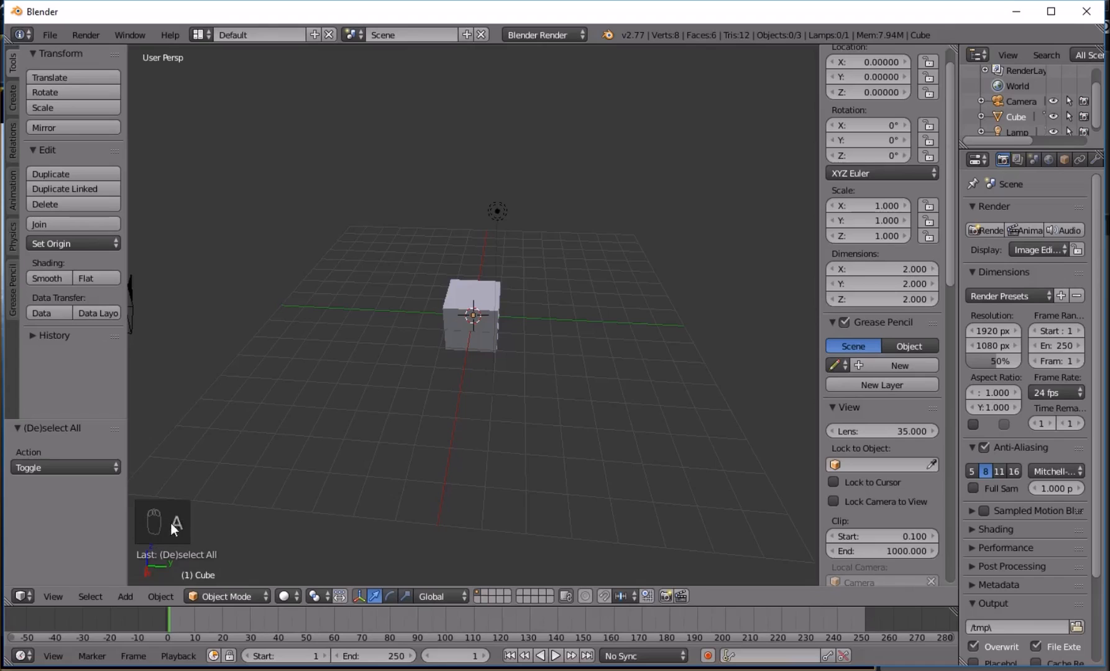
middle_drag(266, 385, 318, 329)
key(a)
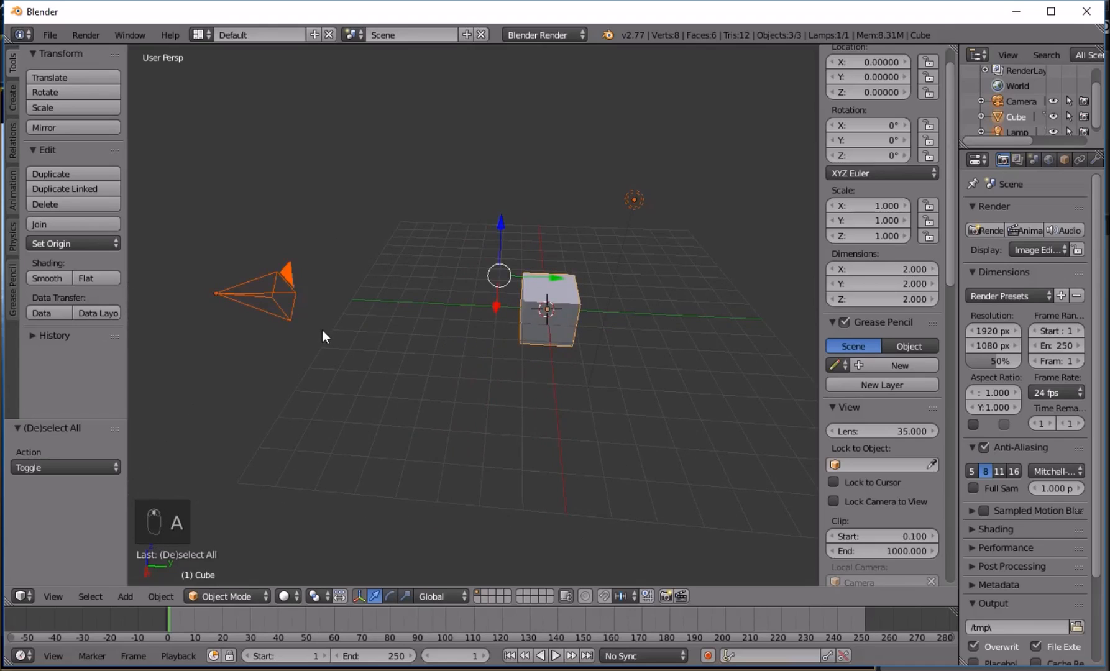
key(Delete)
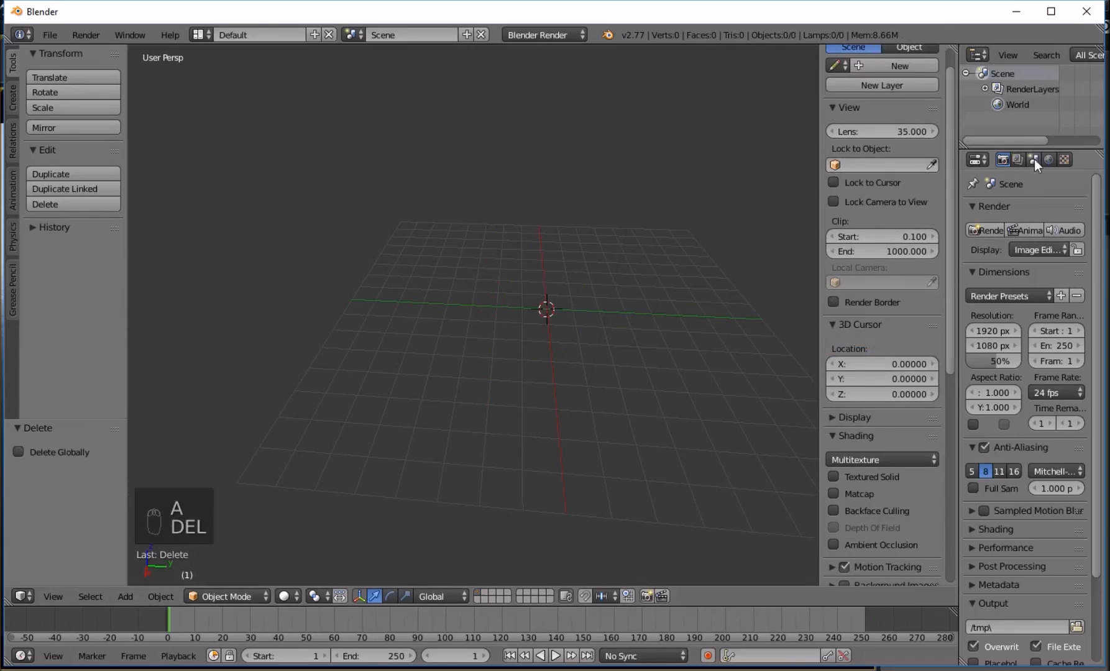
- Set the scene units to Metric with a unit scale of 0.01
click(1033, 160)
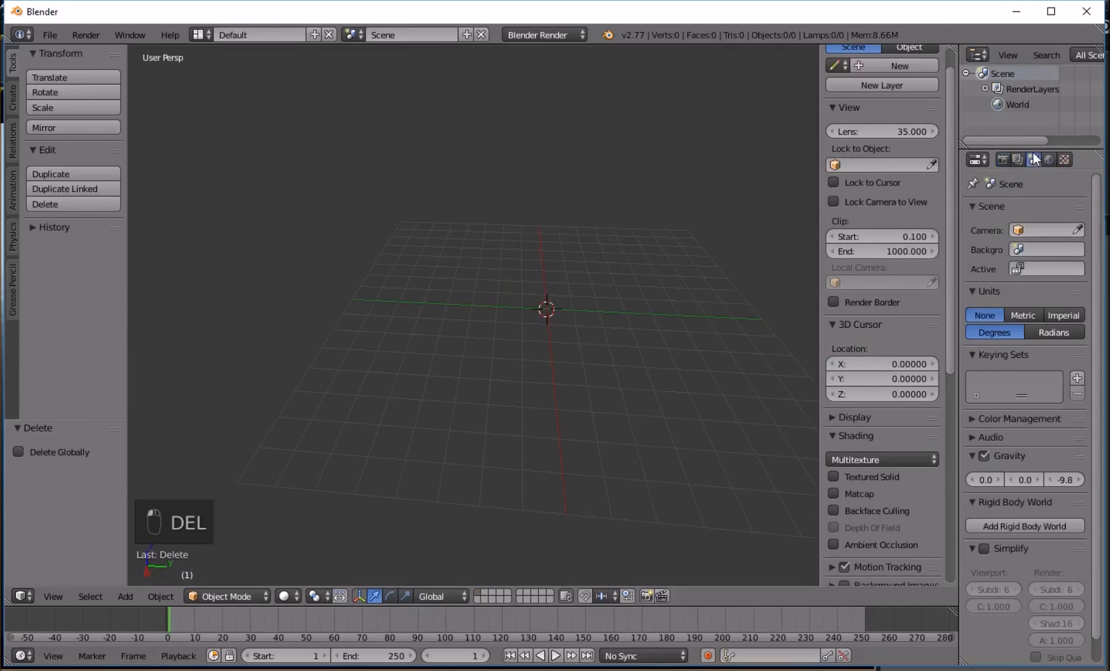
click(1021, 316)
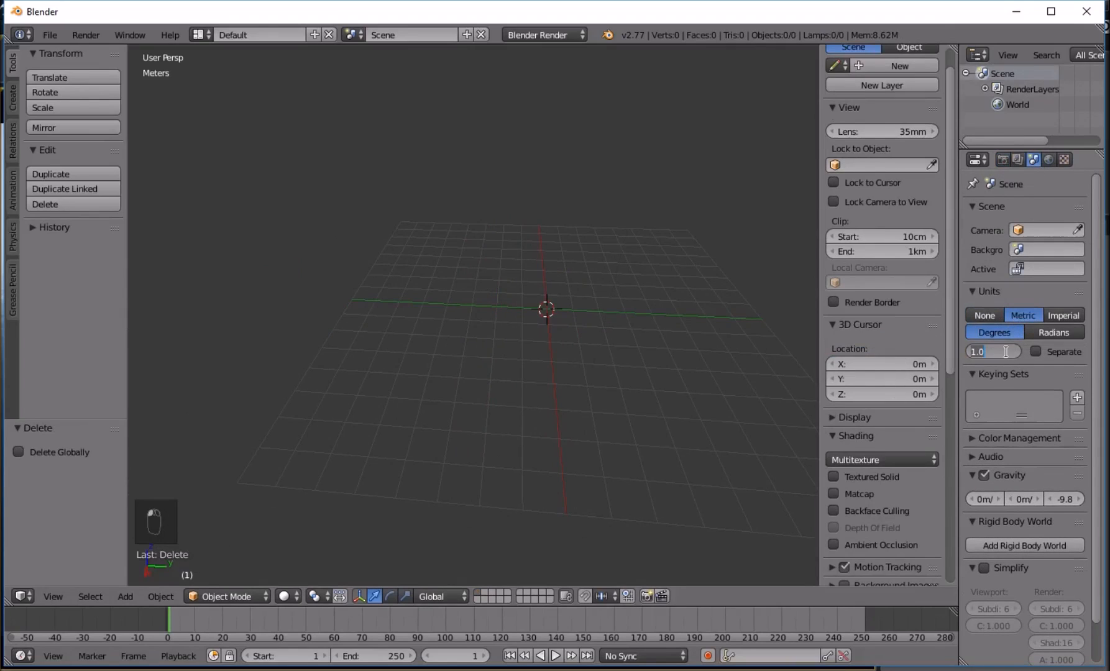
text(0.01)
key(Return)
- Set the viewport's clipping end distance to 1 km
scroll(512, 266, down, 5)
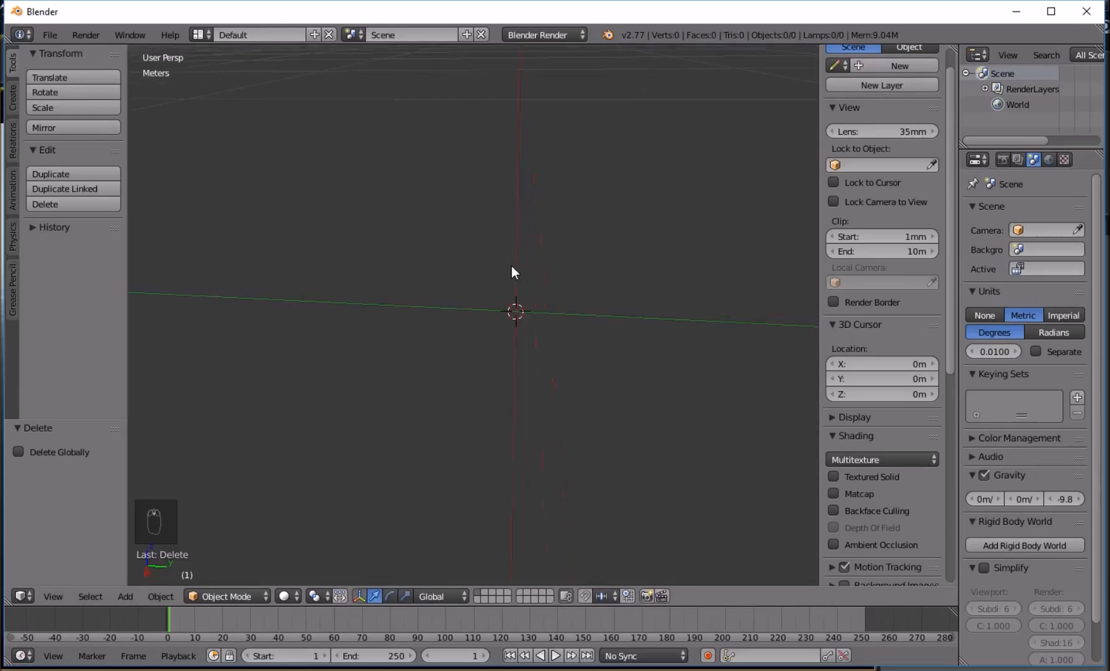
scroll(514, 269, up, 5)
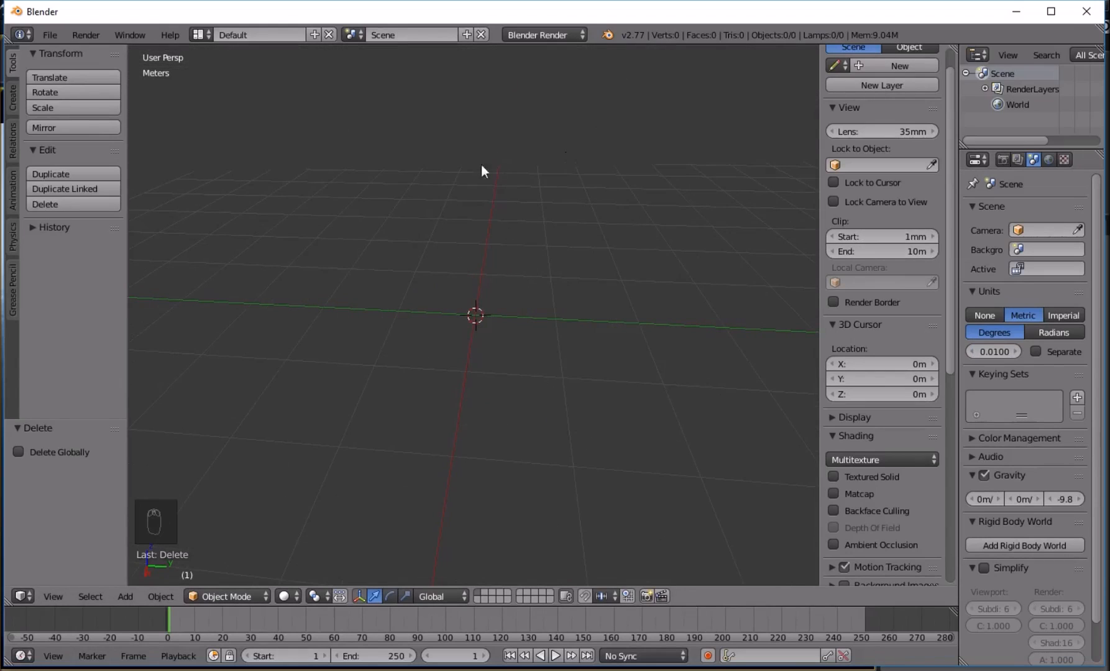
click(901, 252)
text(1km)
key(Return)
- Set the viewport to front orthographic view and add a plane mesh at the origin
scroll(508, 292, down, 10)
middle_drag(491, 162, 480, 295)
key(KP_1)
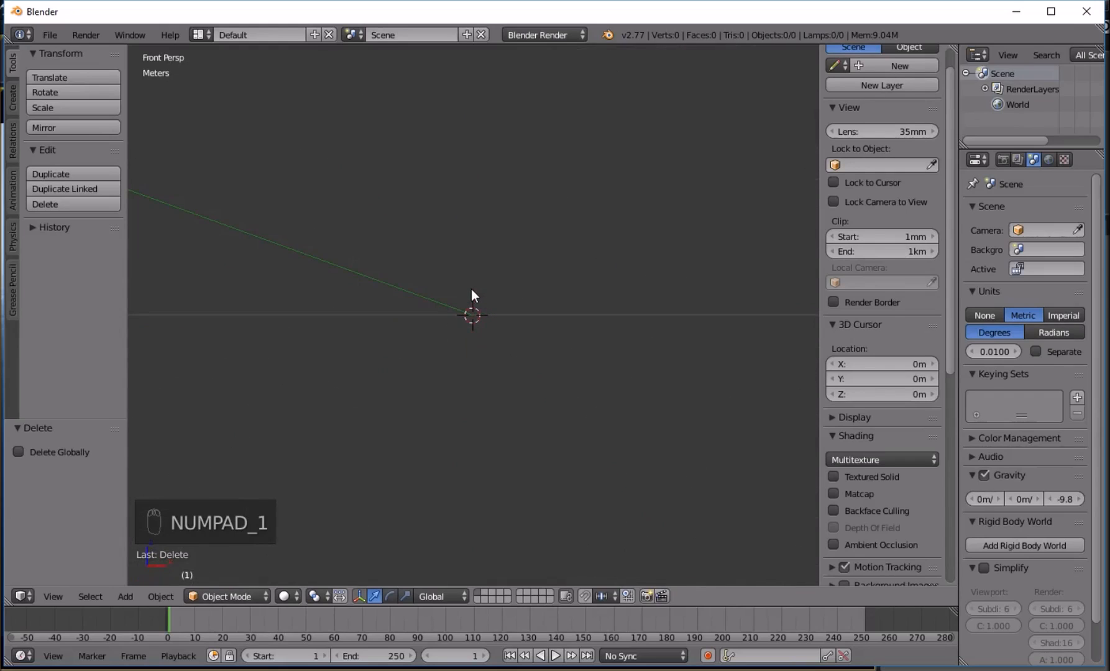
key(KP_5)
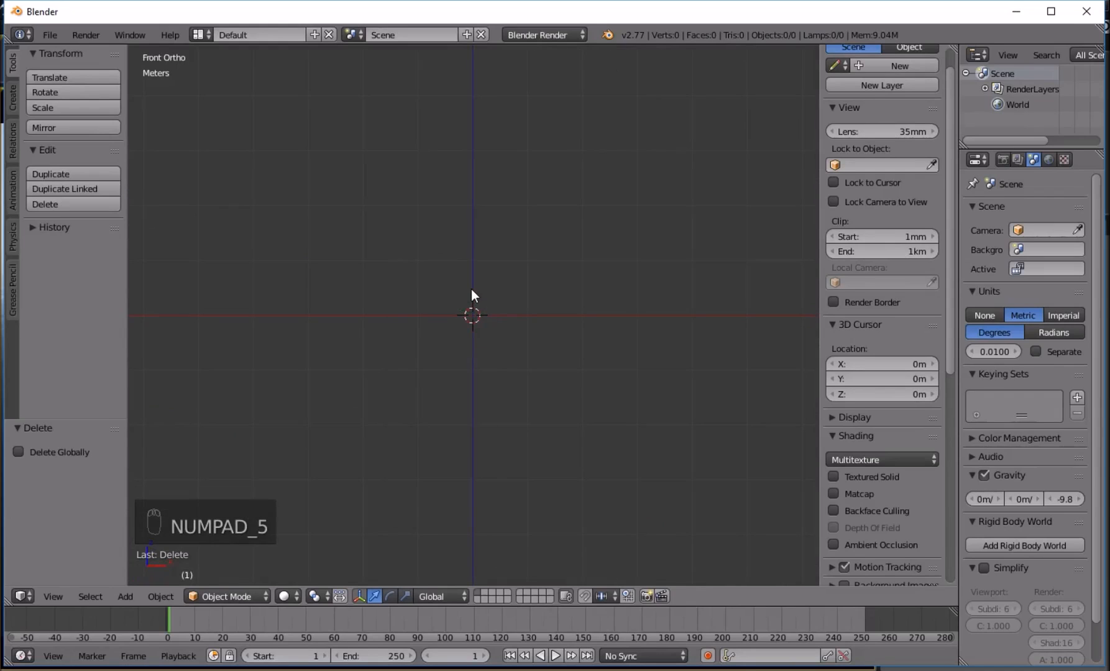
key(shift+a)
click(506, 292)
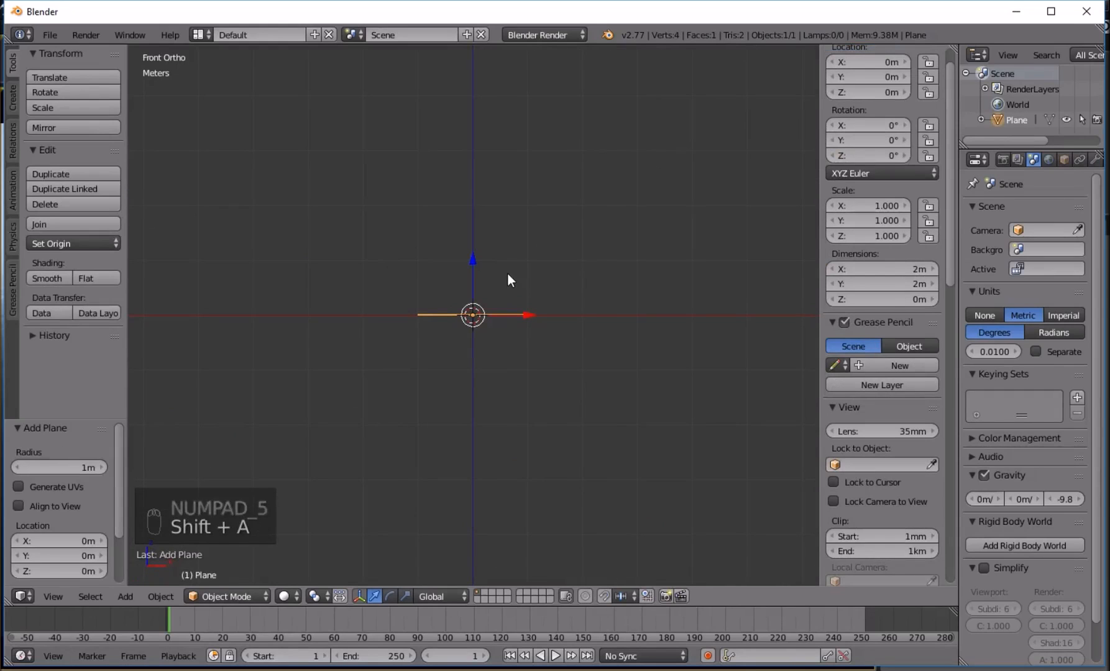
- Rotate the plane 90° about the X axis and scale it along Z to about 0.377
key(r)
key(x)
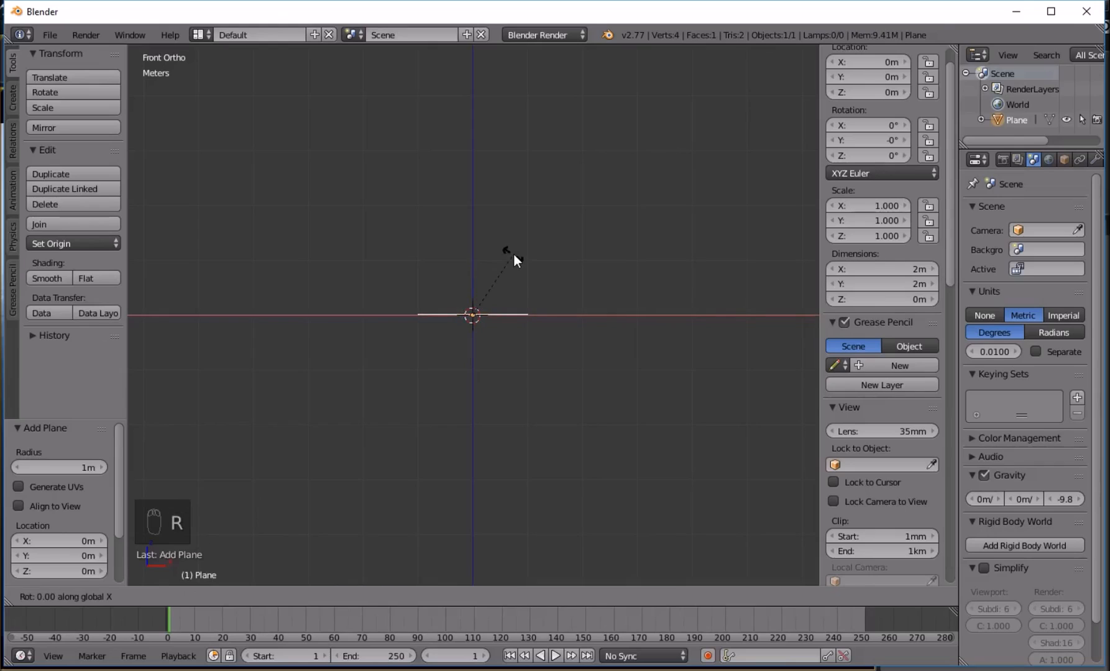
key(9)
key(0)
key(Return)
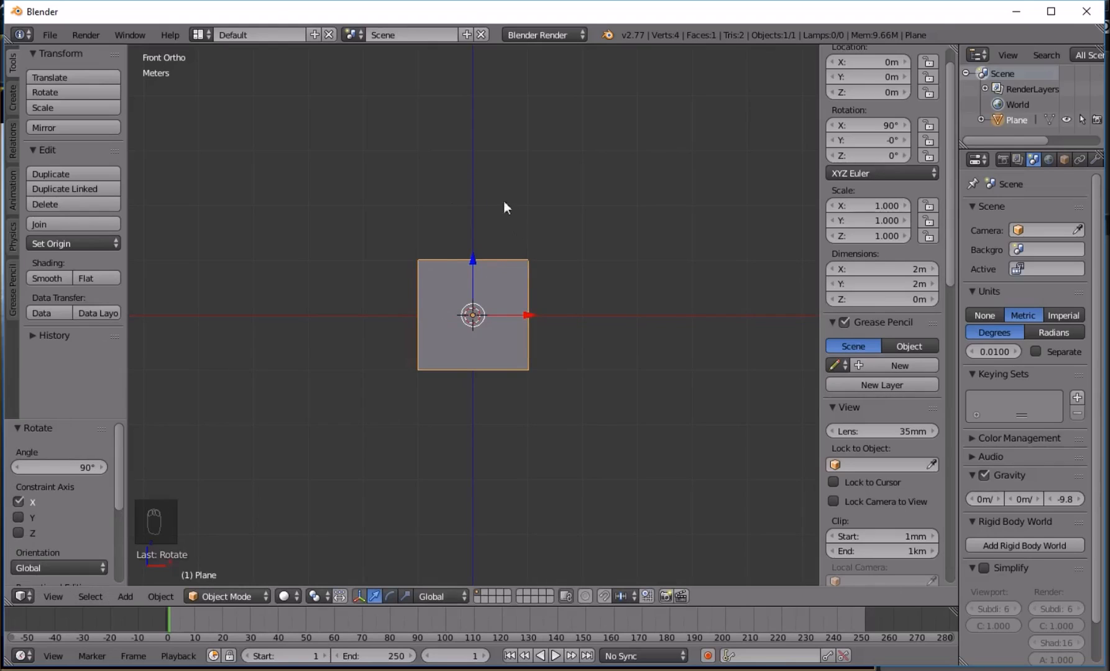
key(s)
key(z)
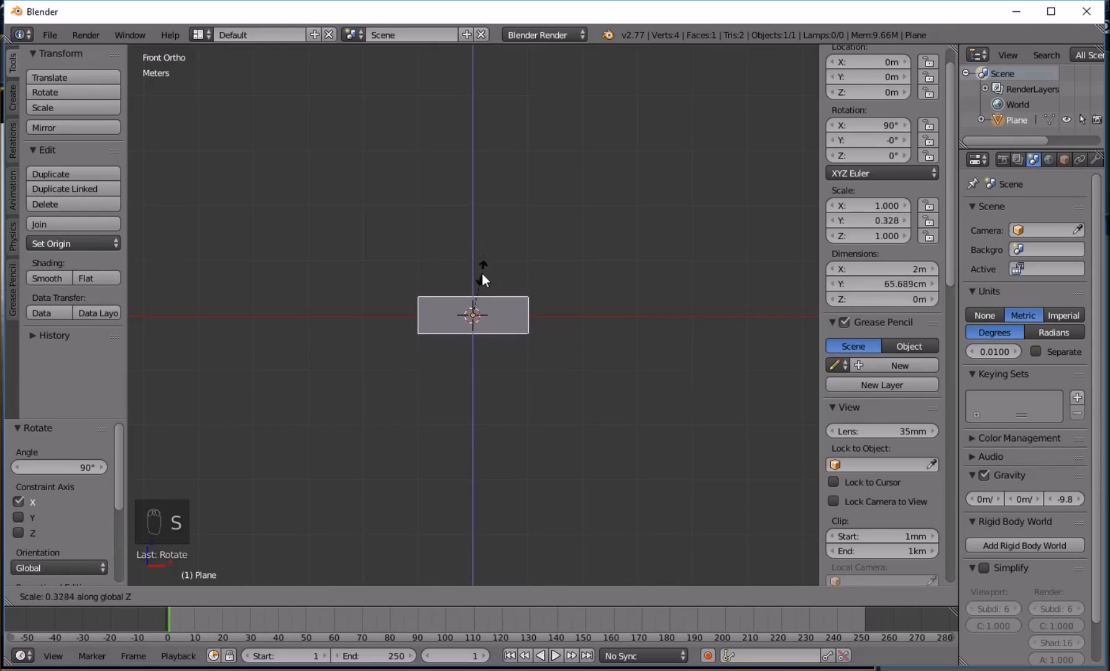
click(479, 266)
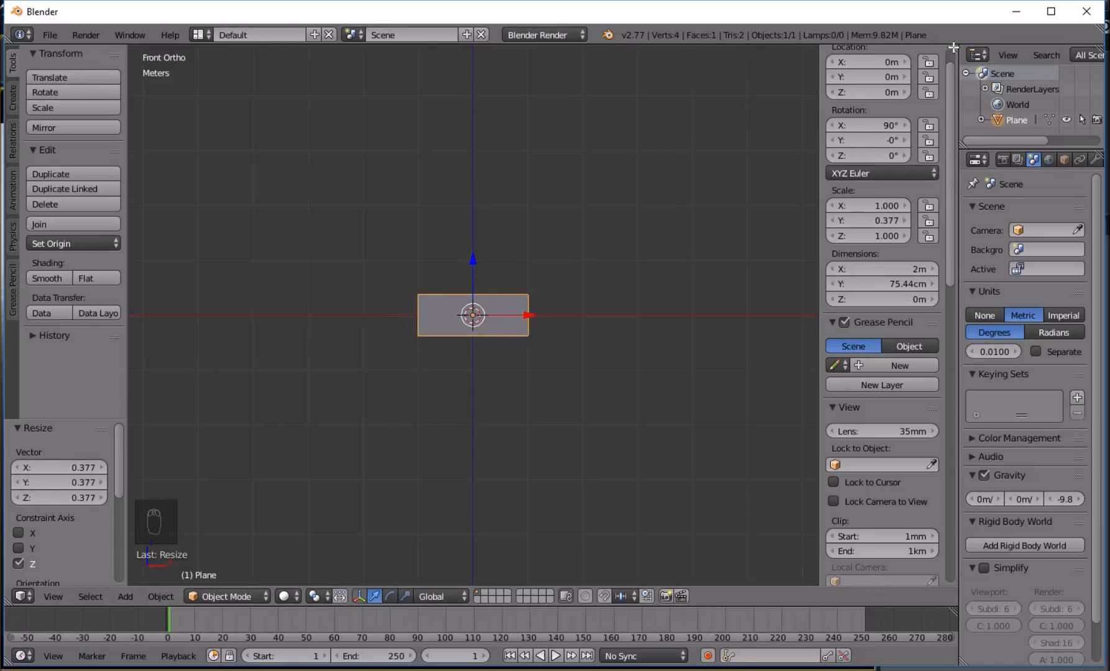
- Hide the viewport's properties region, split the viewport vertically and turn the new area into a UV/Image Editor
key(n)
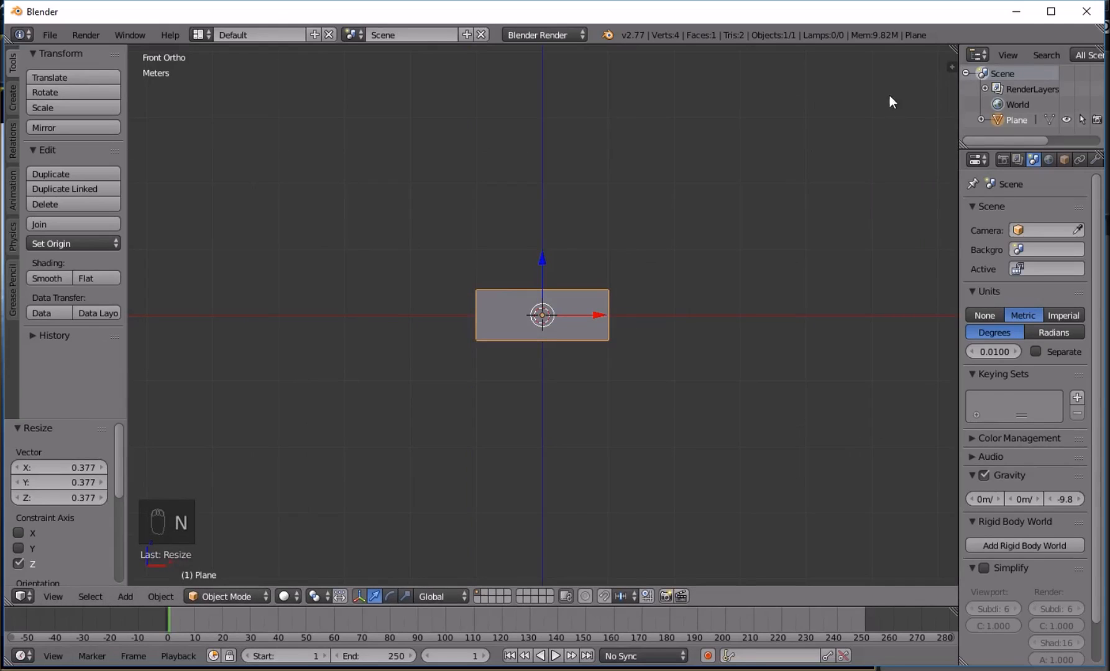
drag(955, 47, 460, 156)
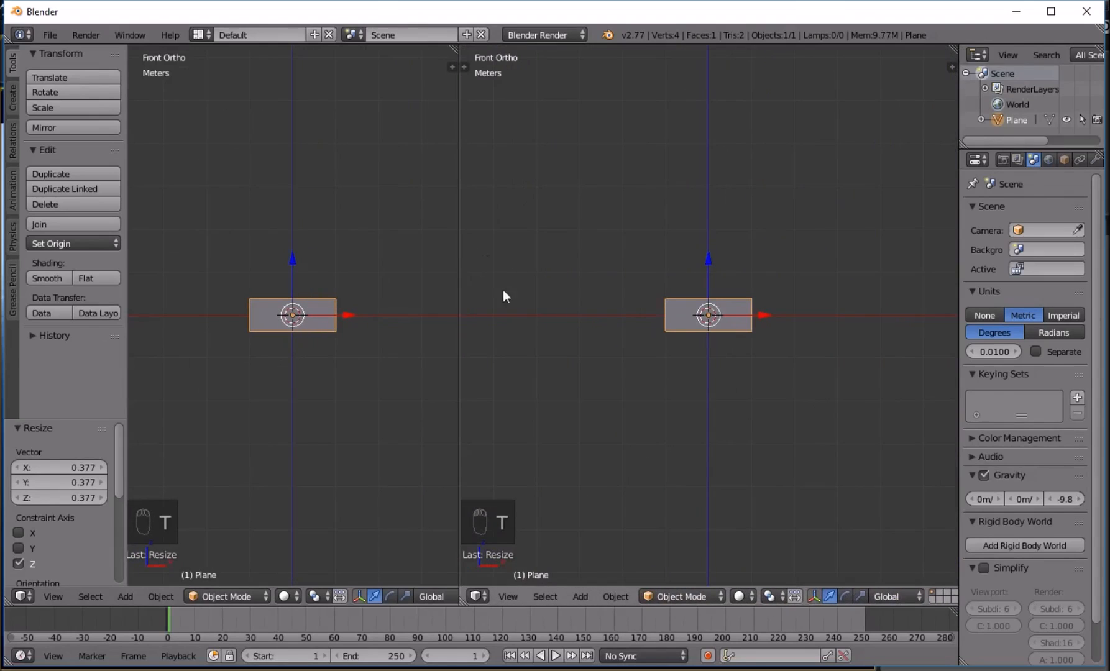
click(477, 597)
click(516, 477)
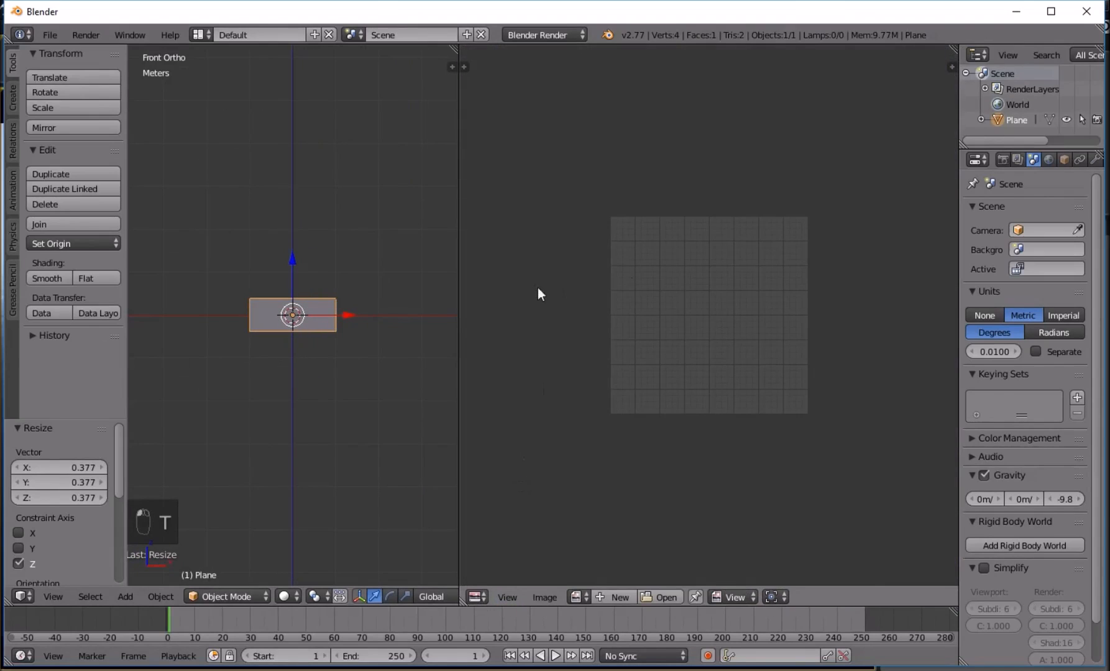
- Unwrap the plane's face in Edit Mode
key(Tab)
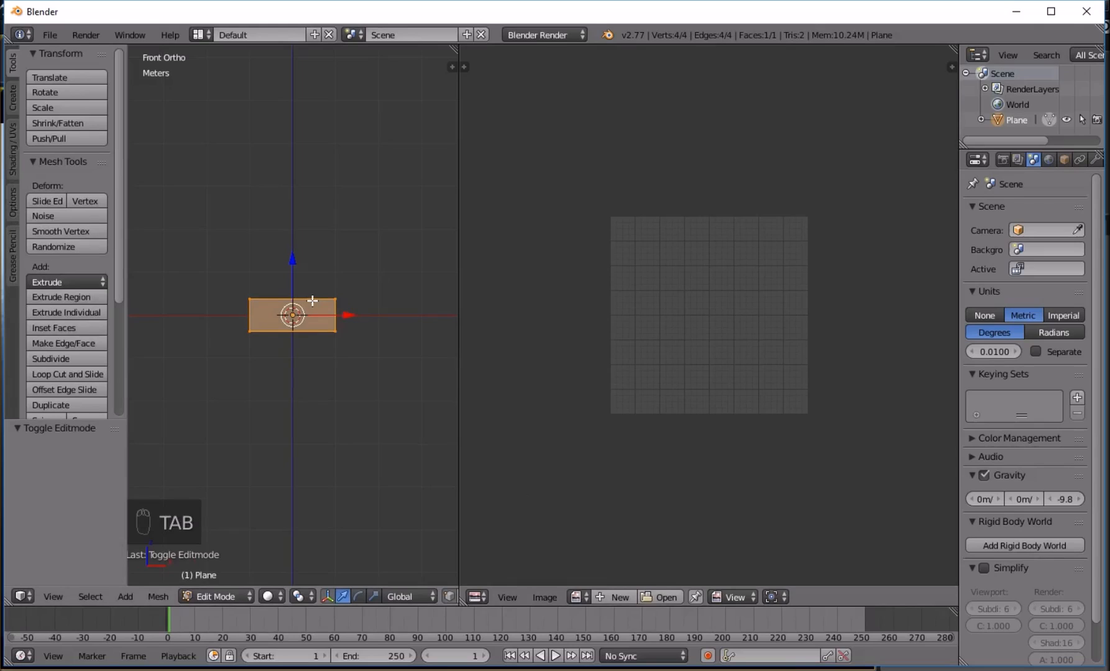
key(u)
click(246, 303)
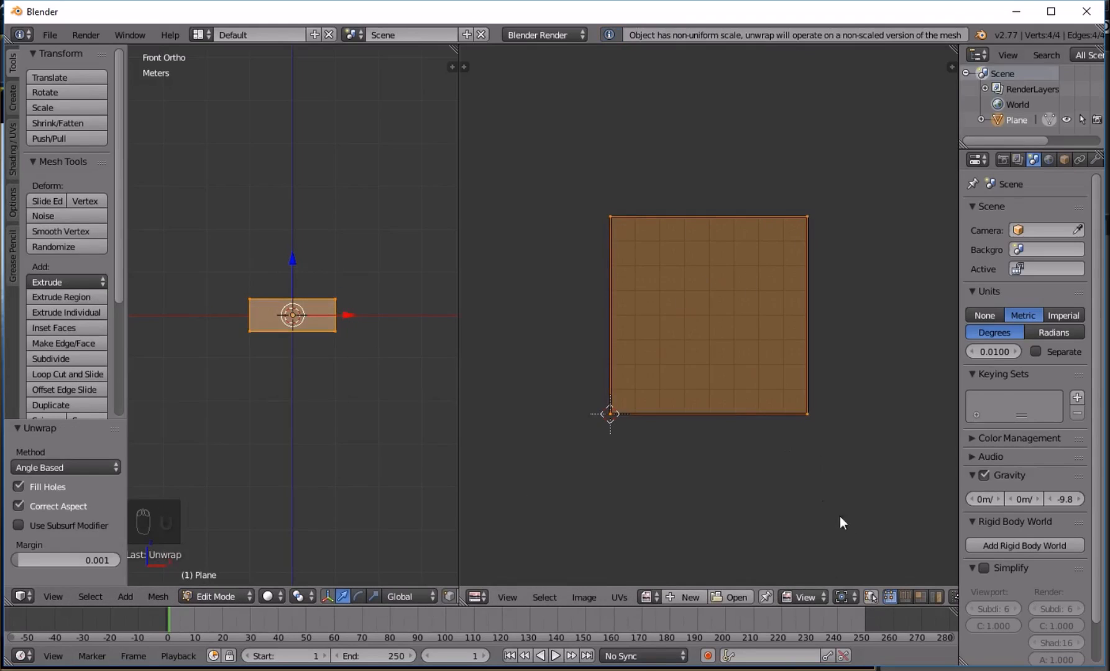
- Load "Wings white .png" from the Bird Flocks Tutorial folder onto the plane's UVs and set the viewport shading to Texture
click(749, 597)
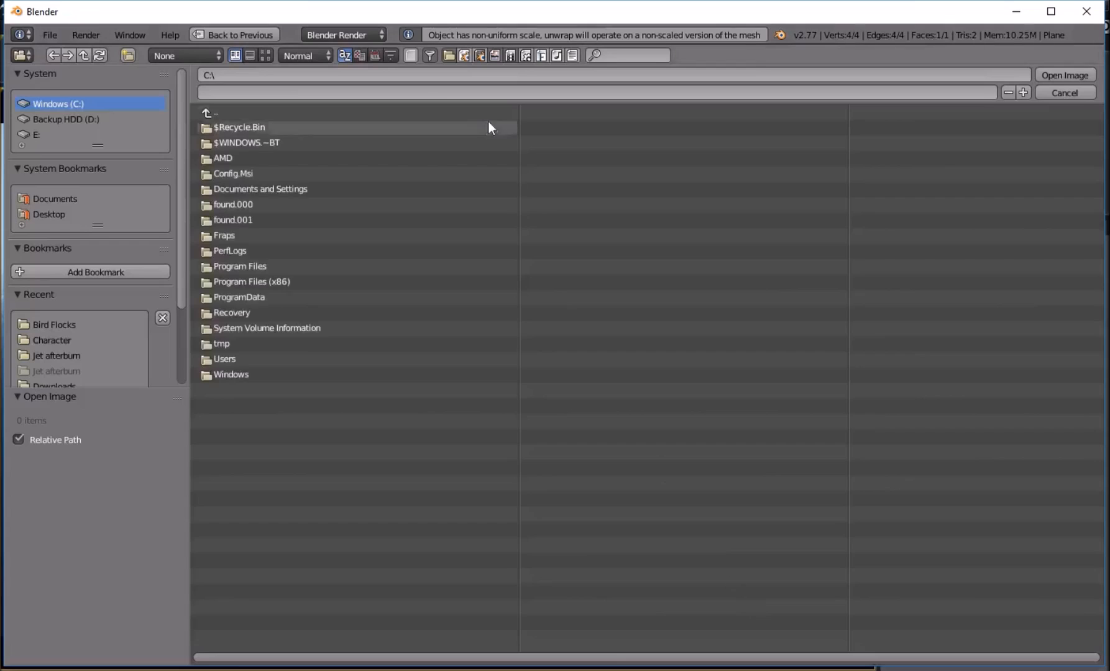
click(64, 323)
click(245, 128)
click(265, 56)
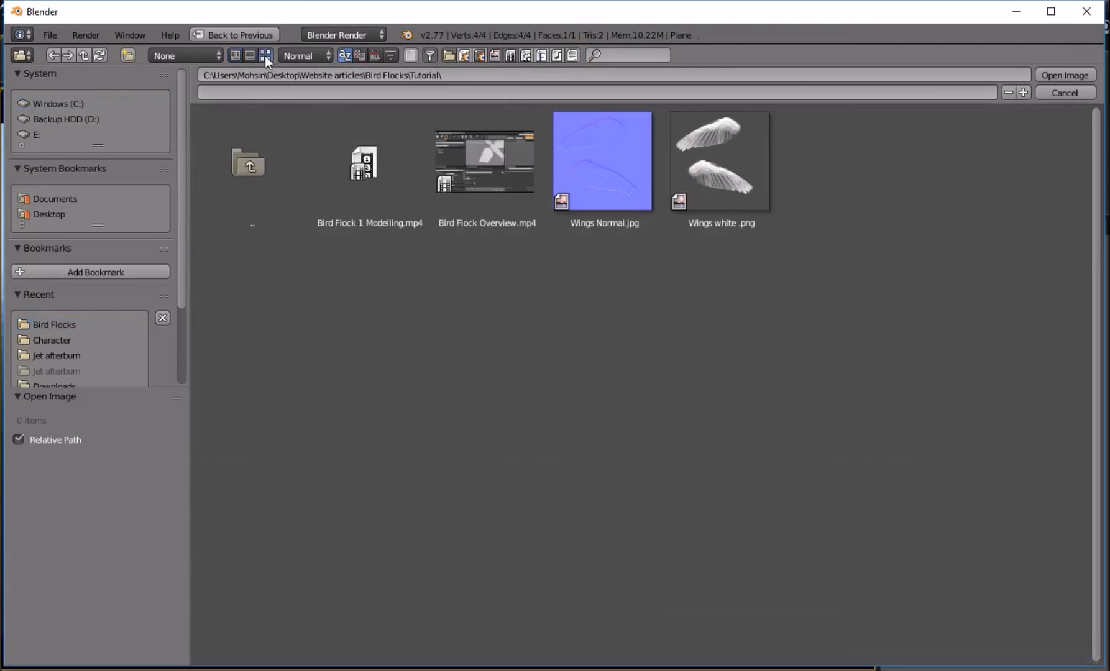
double_click(732, 166)
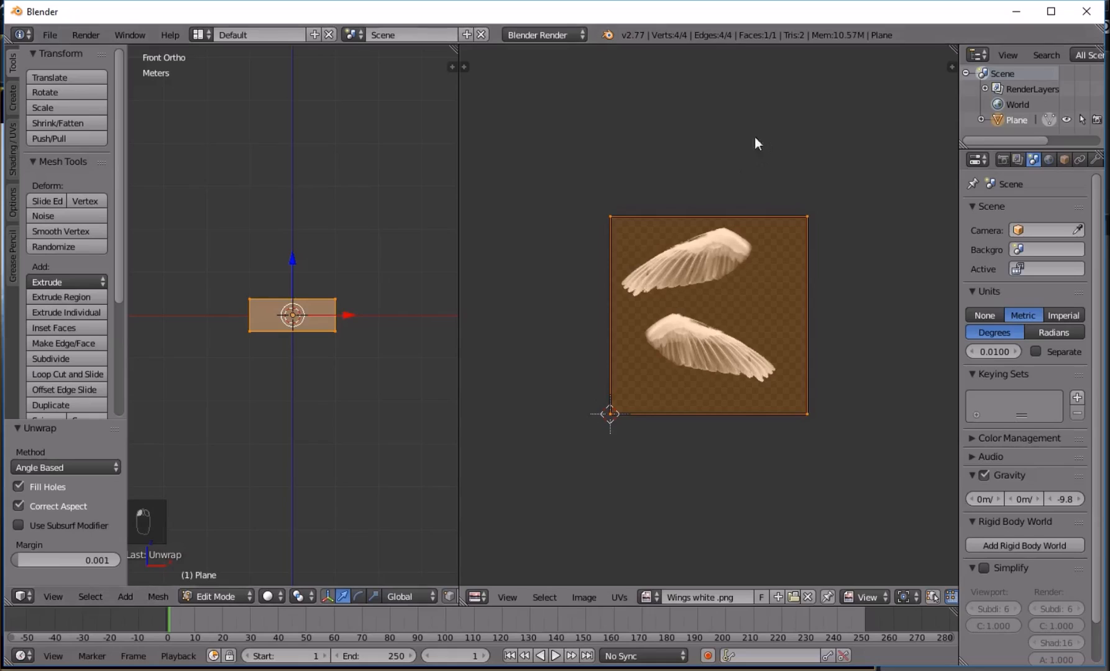
click(274, 596)
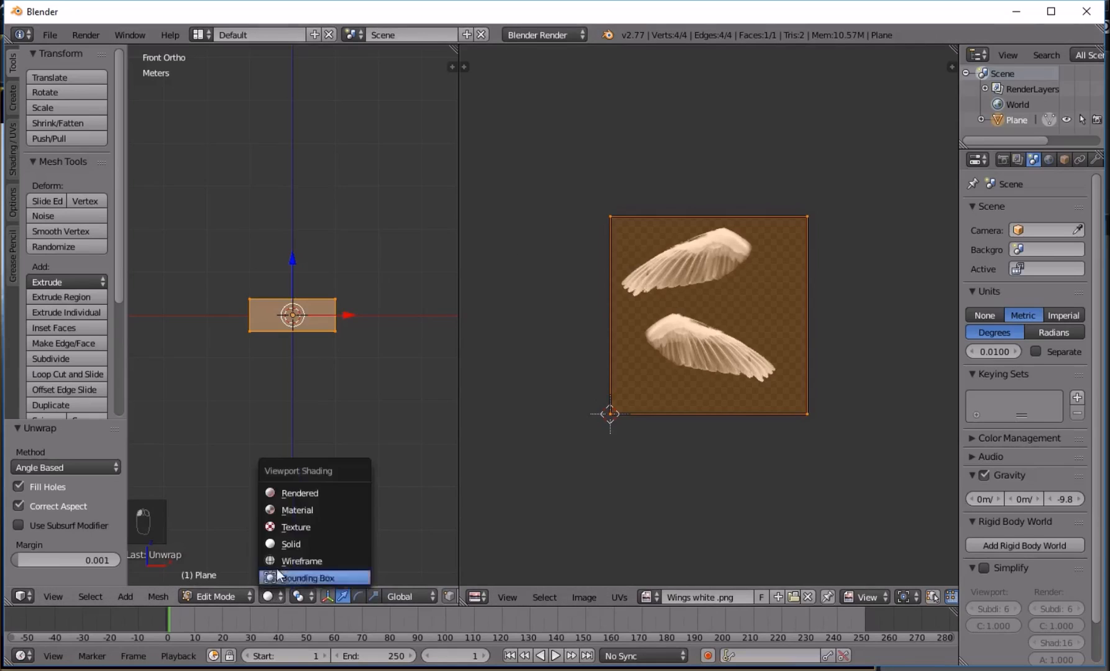
click(287, 527)
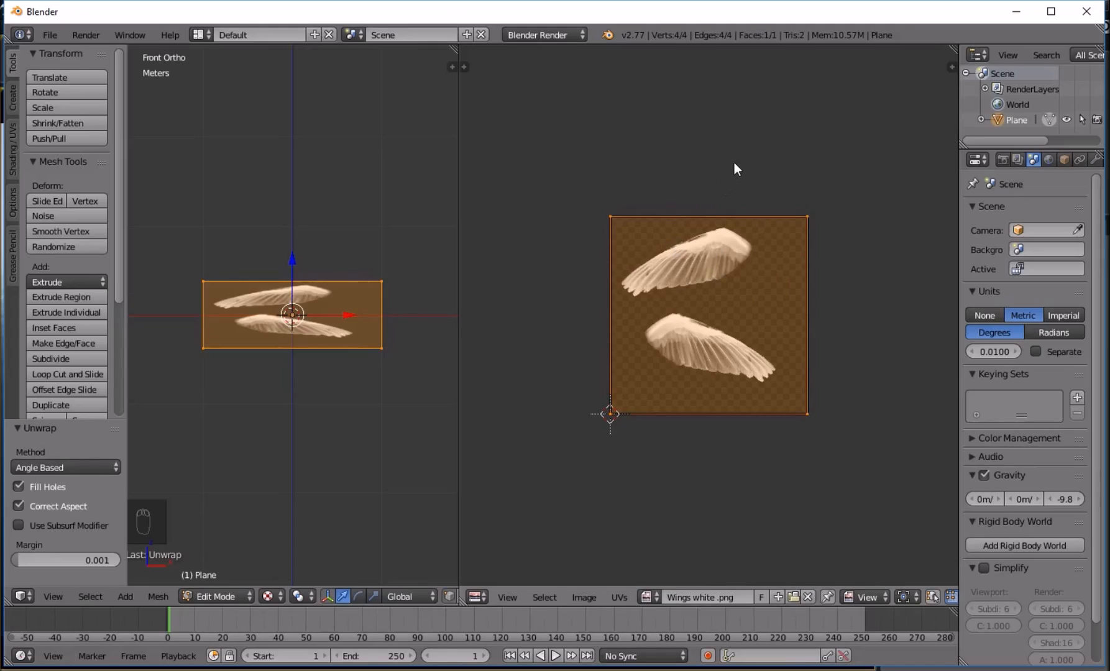
- Scale the UV face along Y to about 0.358 and move it down over the lower wing image
key(s)
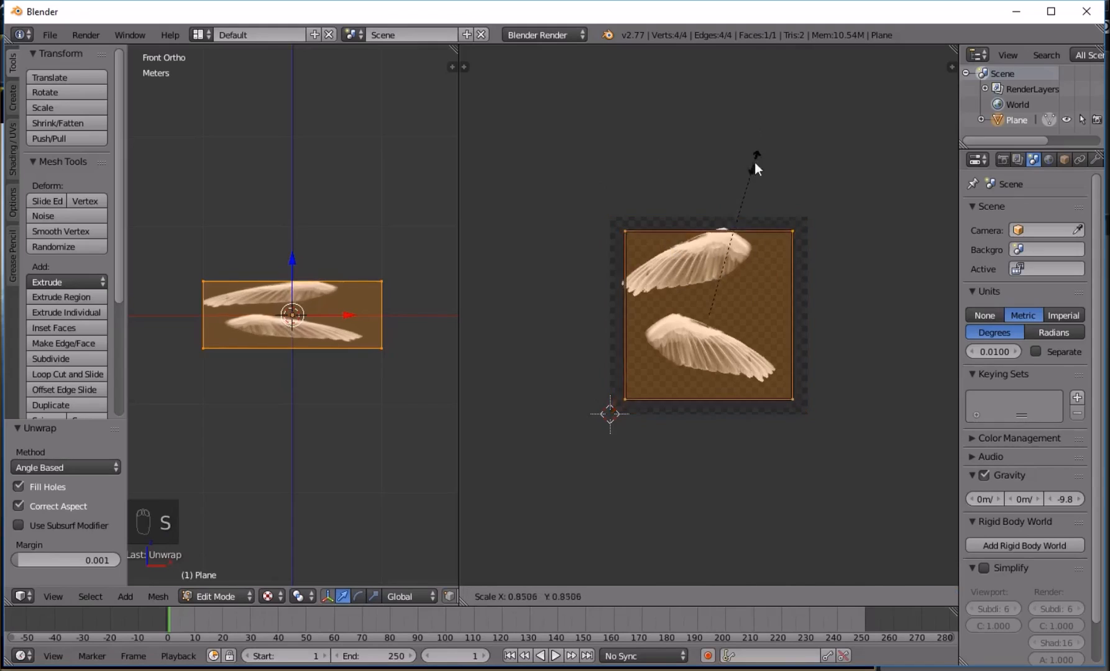
right_click(738, 212)
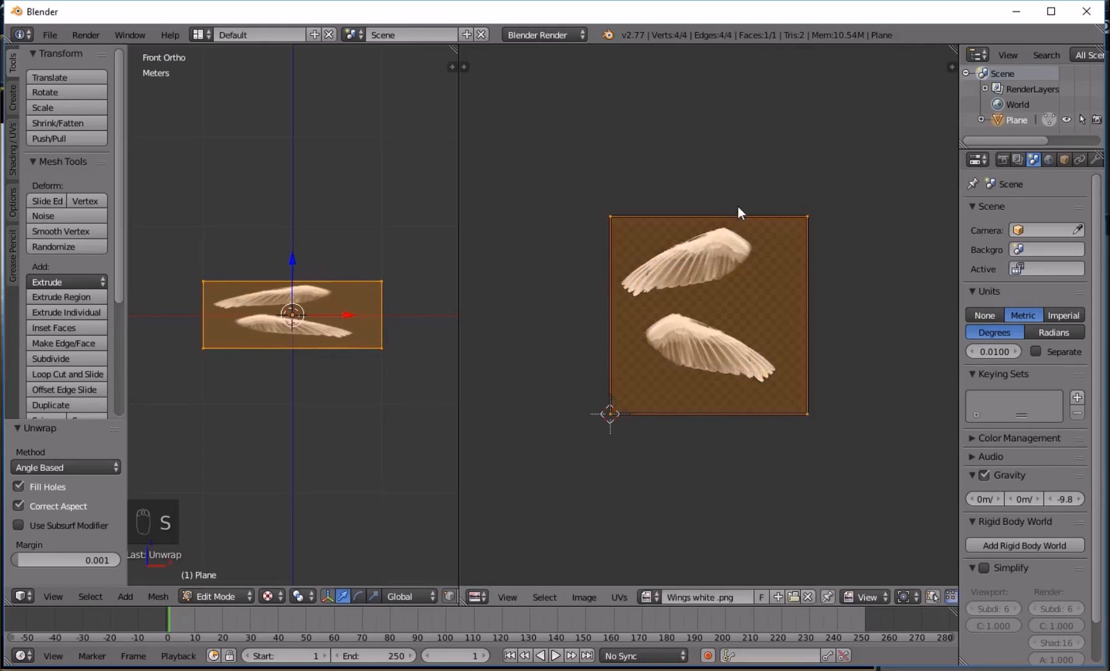
key(s)
key(y)
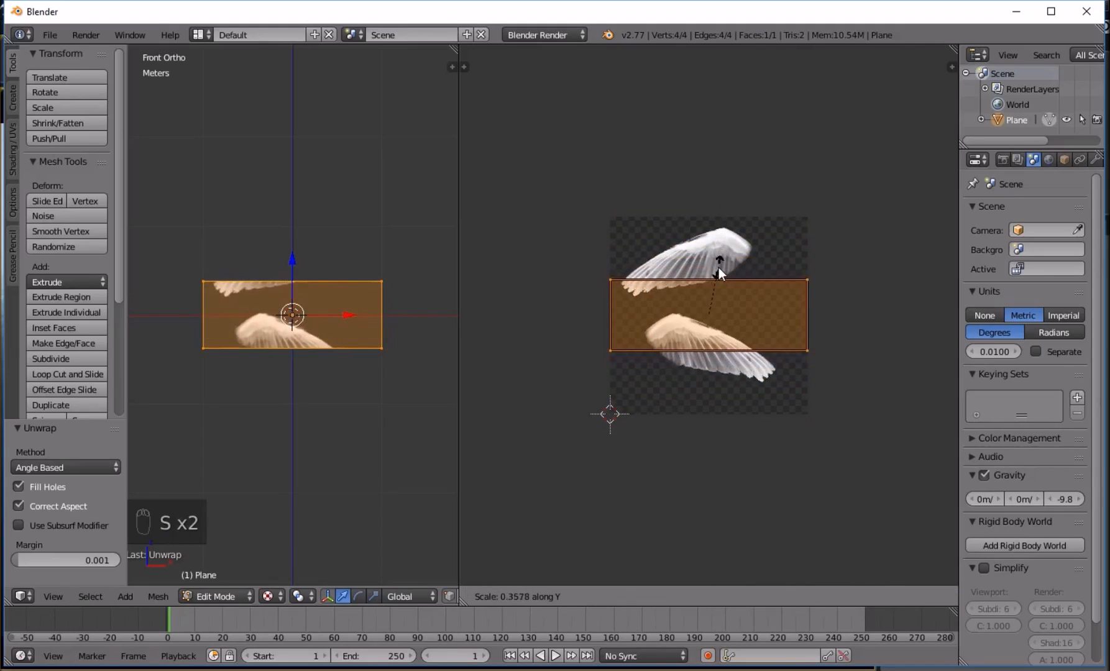
click(717, 267)
key(g)
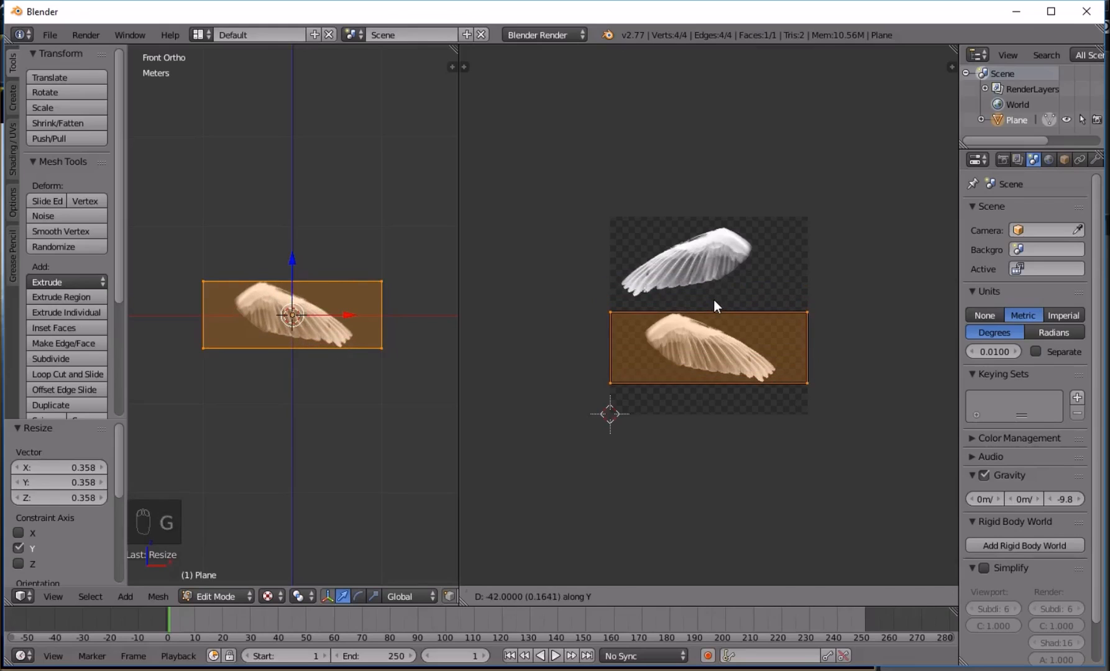
click(713, 299)
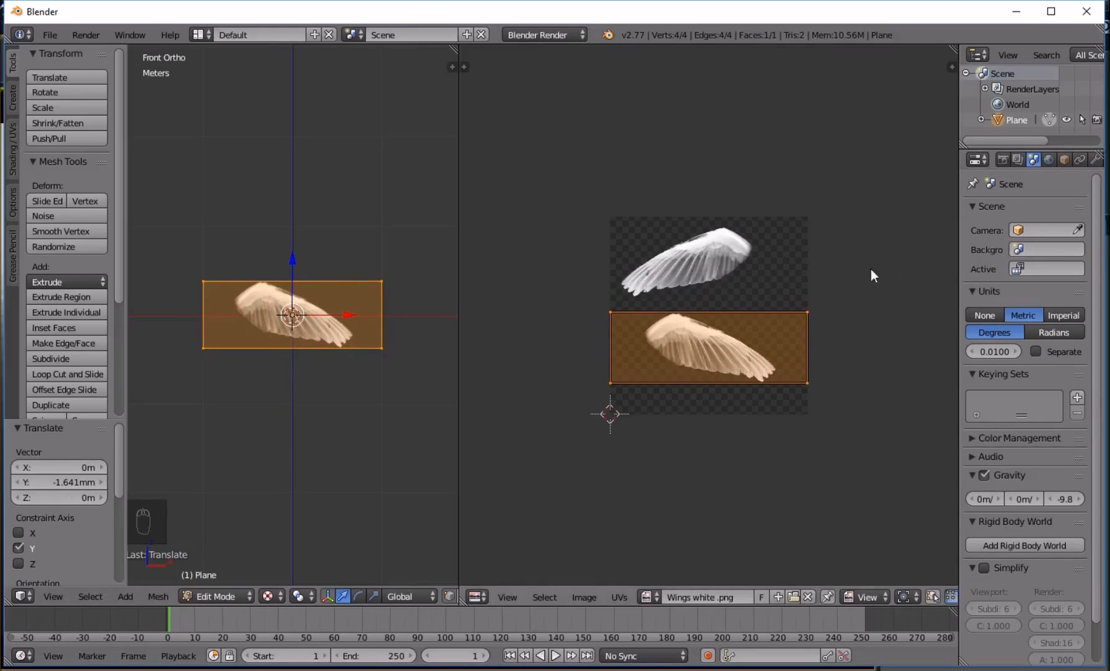
- Scale the UV face along X to about 0.658 so it closely frames the lower wing
key(s)
key(x)
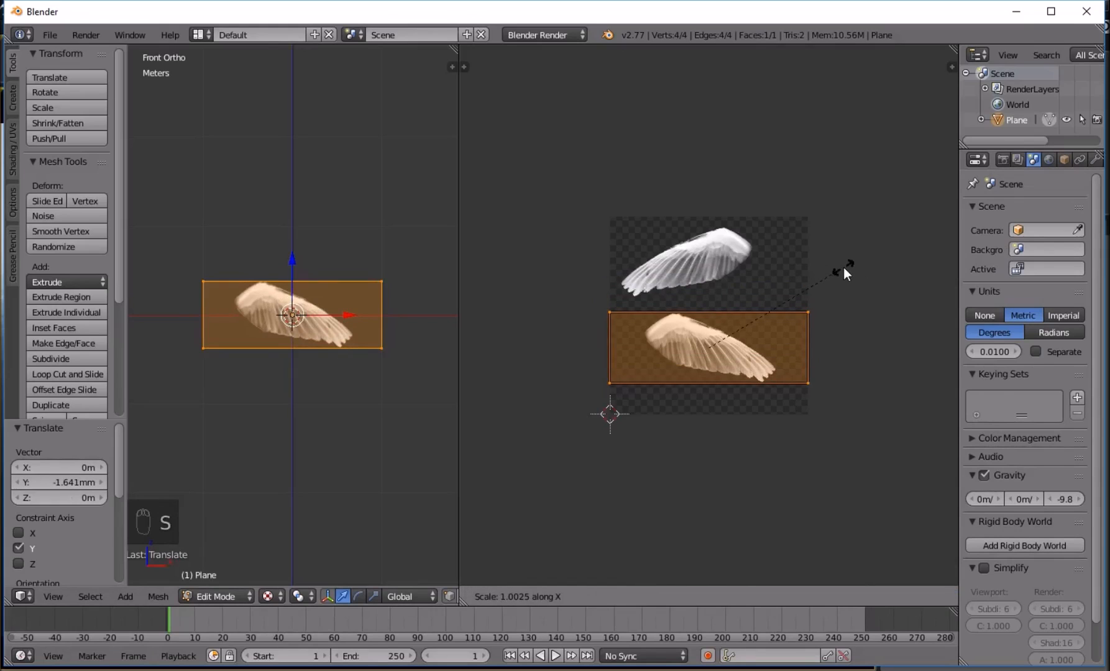
click(796, 294)
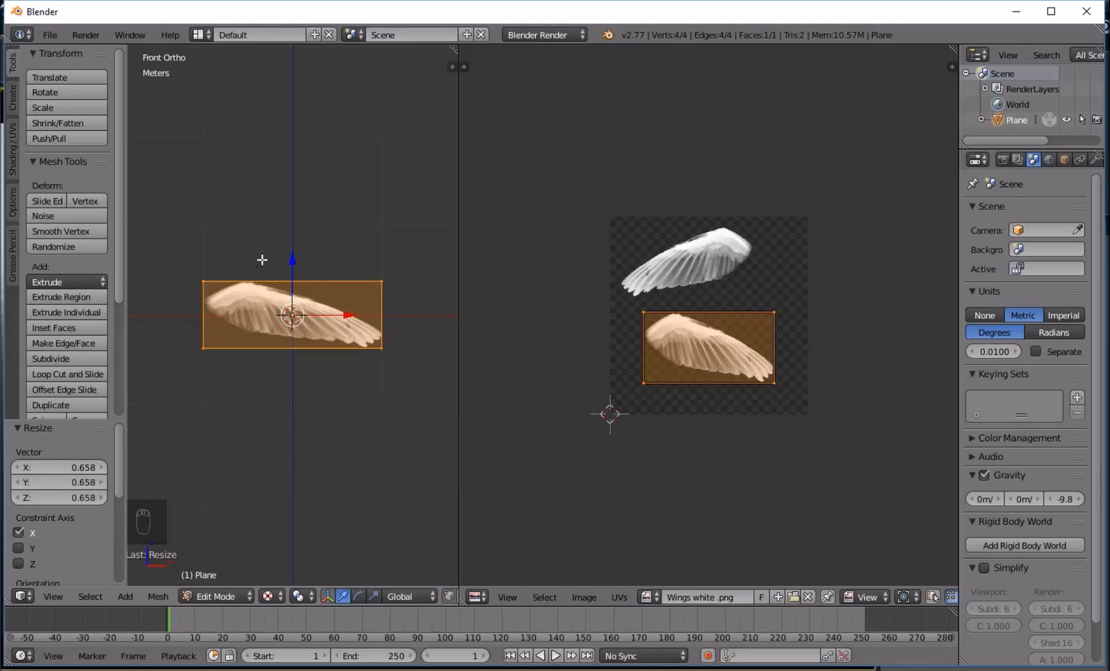
- In Object Mode, move the plane along X until the wing's root edge meets the world origin, and lower it about 16.5 cm along Z
key(Tab)
key(a)
key(a)
right_click(295, 291)
drag(351, 313, 440, 323)
drag(378, 262, 378, 278)
scroll(310, 314, up, 4)
scroll(288, 315, down, 3)
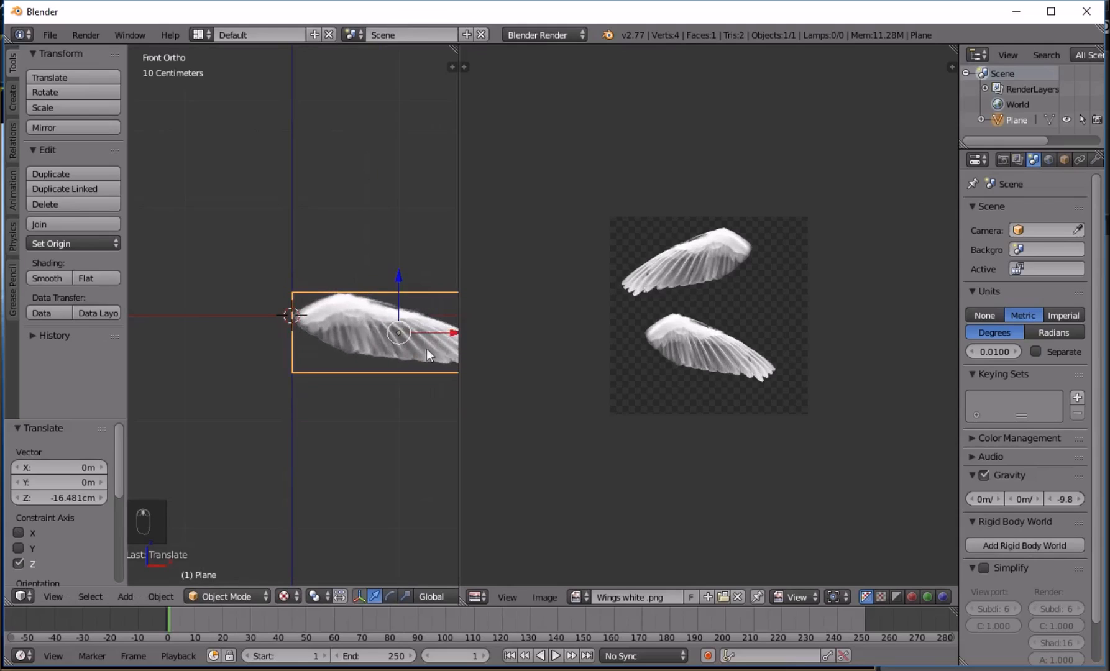
drag(453, 334, 452, 334)
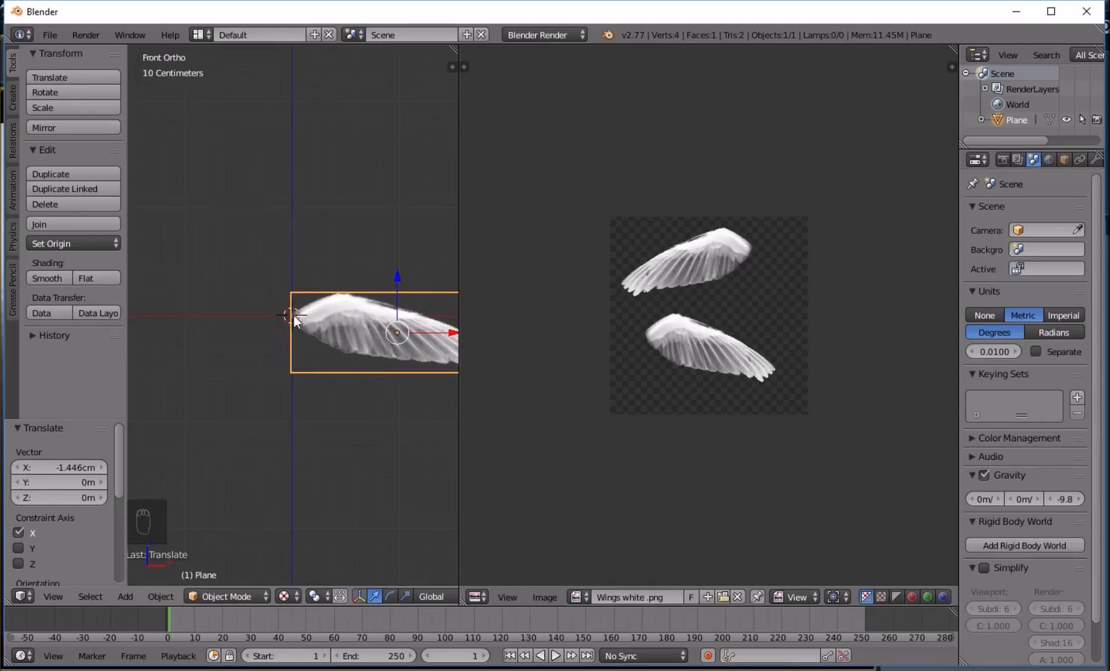
- Set the wing plane's origin to the 3D cursor and duplicate the plane in place
key(ctrl+alt+shift+c)
click(276, 354)
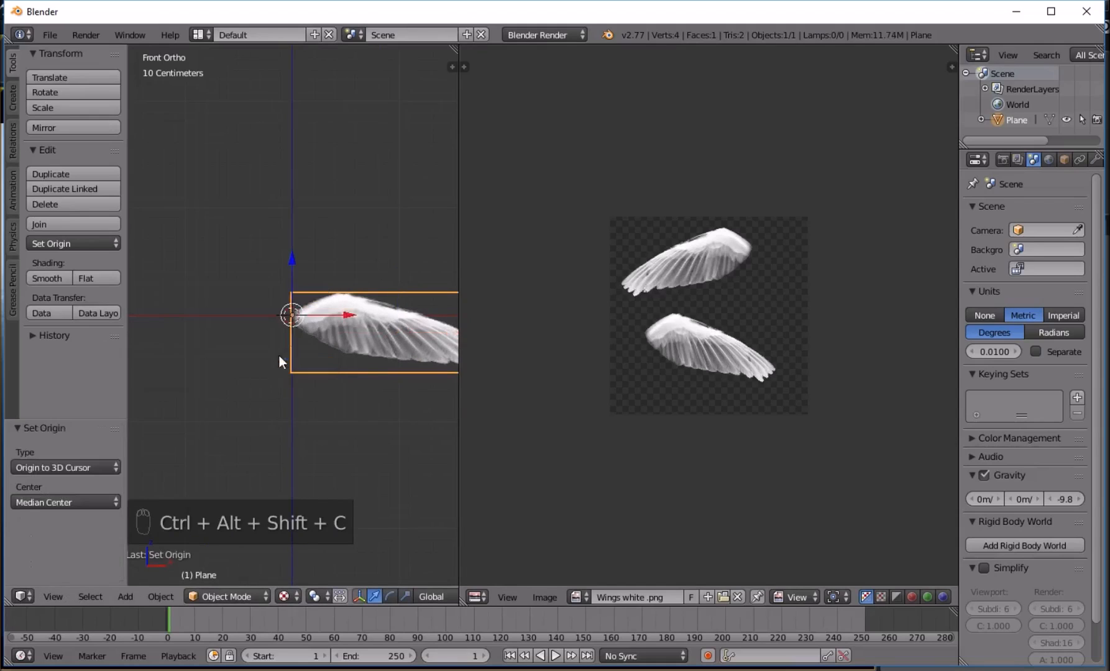
scroll(347, 307, down, 4)
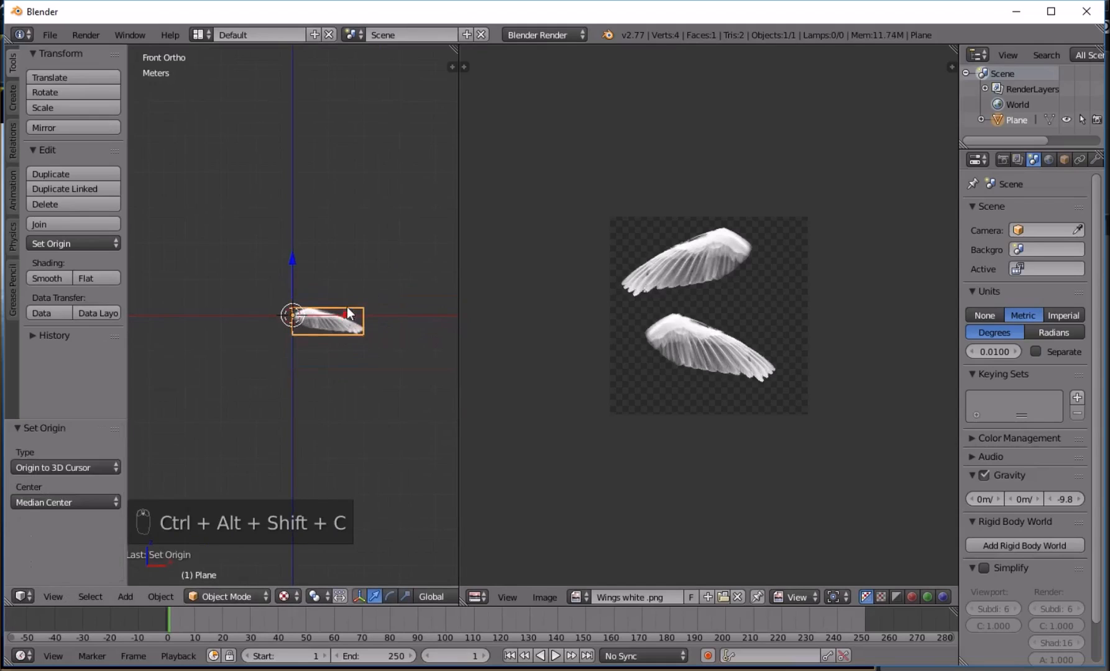
key(shift+d)
right_click(385, 287)
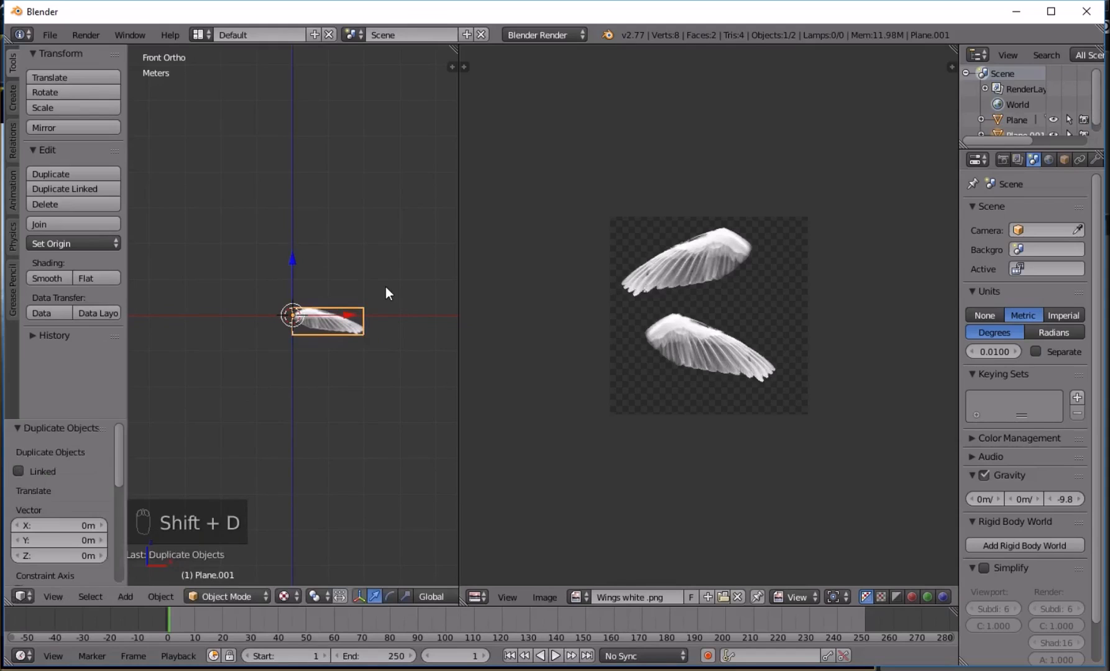
key(r)
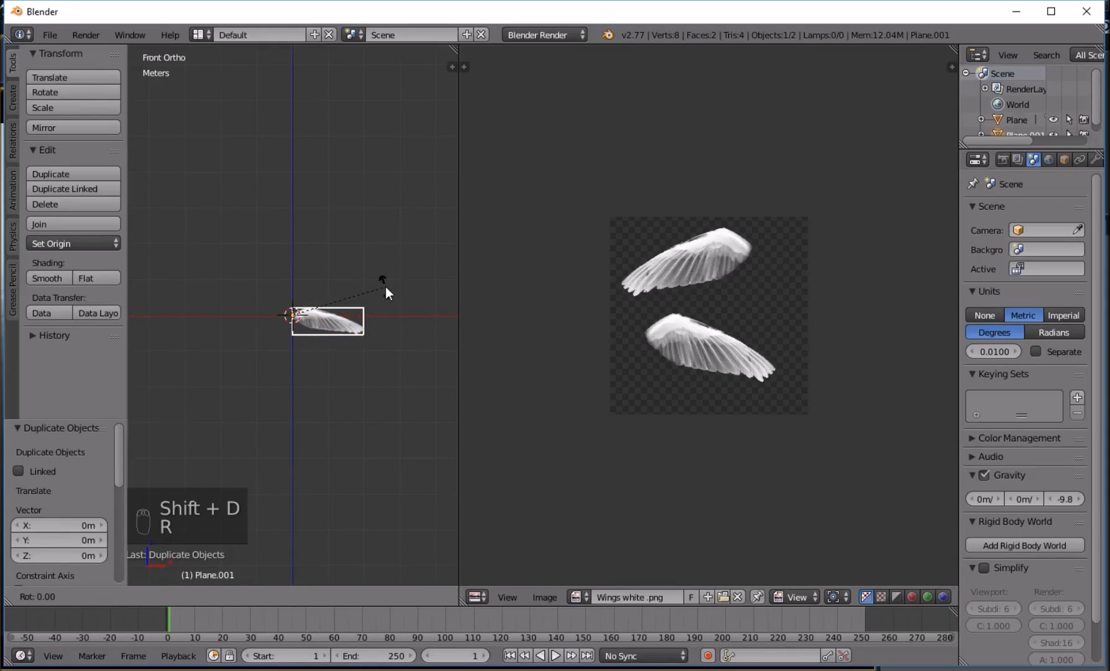
right_click(385, 287)
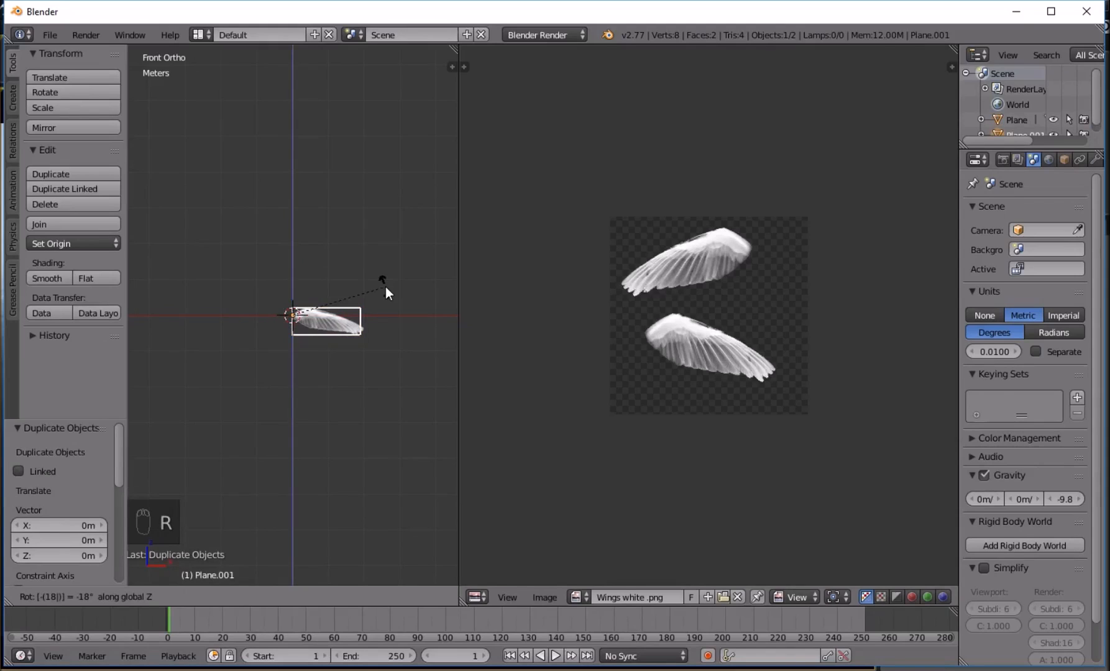
key(r)
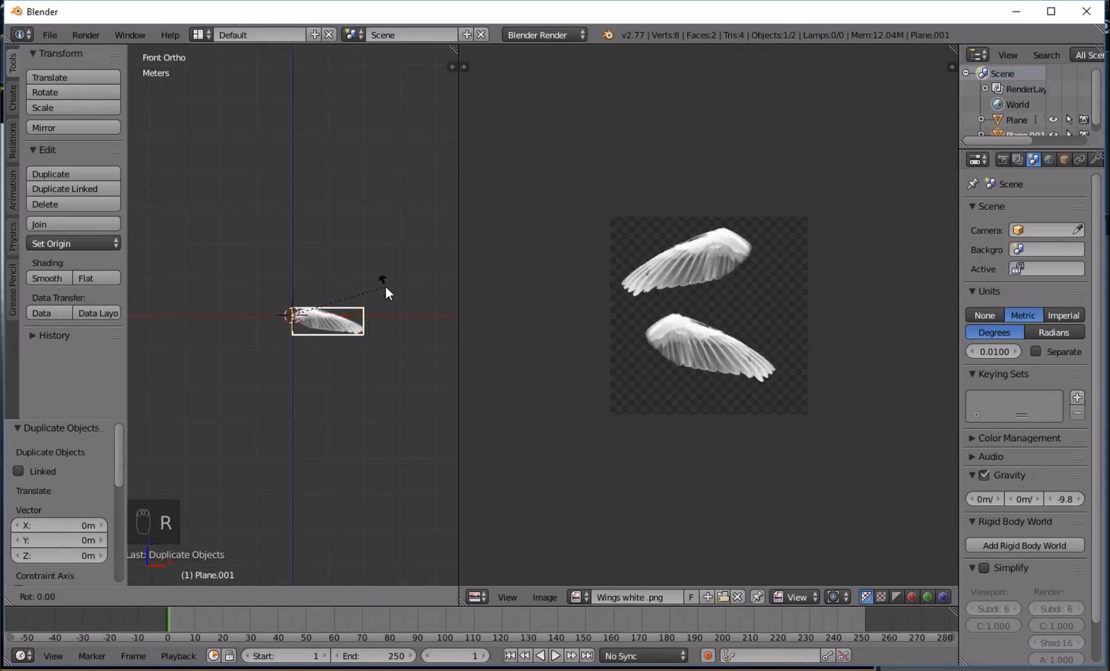
text(y-18)
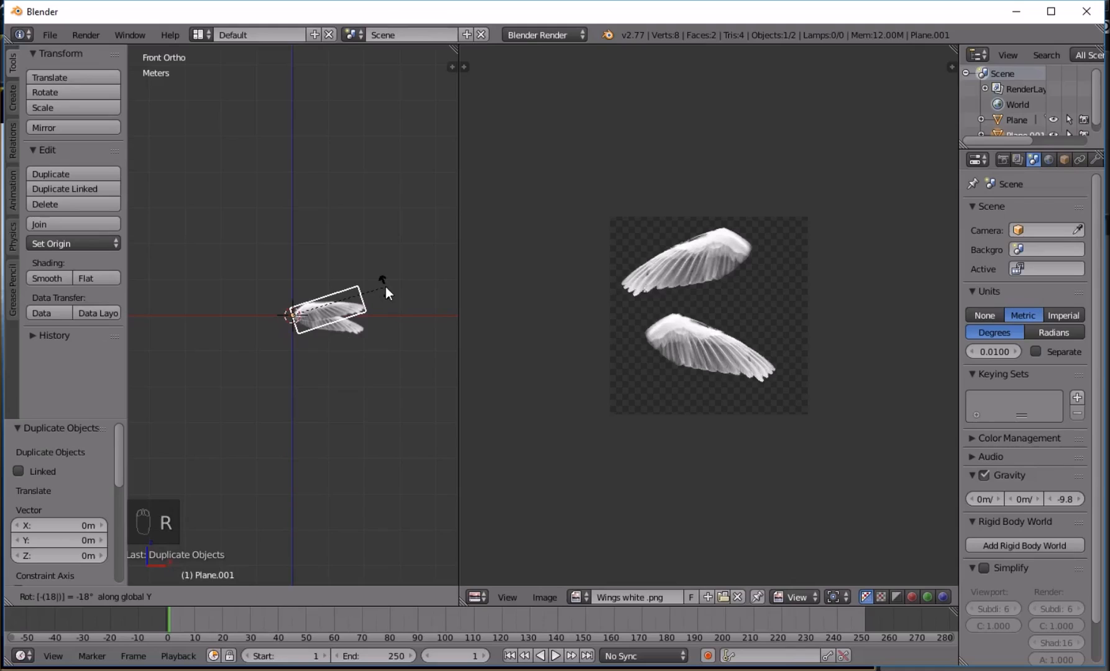
right_click(386, 287)
text(rx1)
key(Escape)
key(Escape)
key(Escape)
key(Escape)
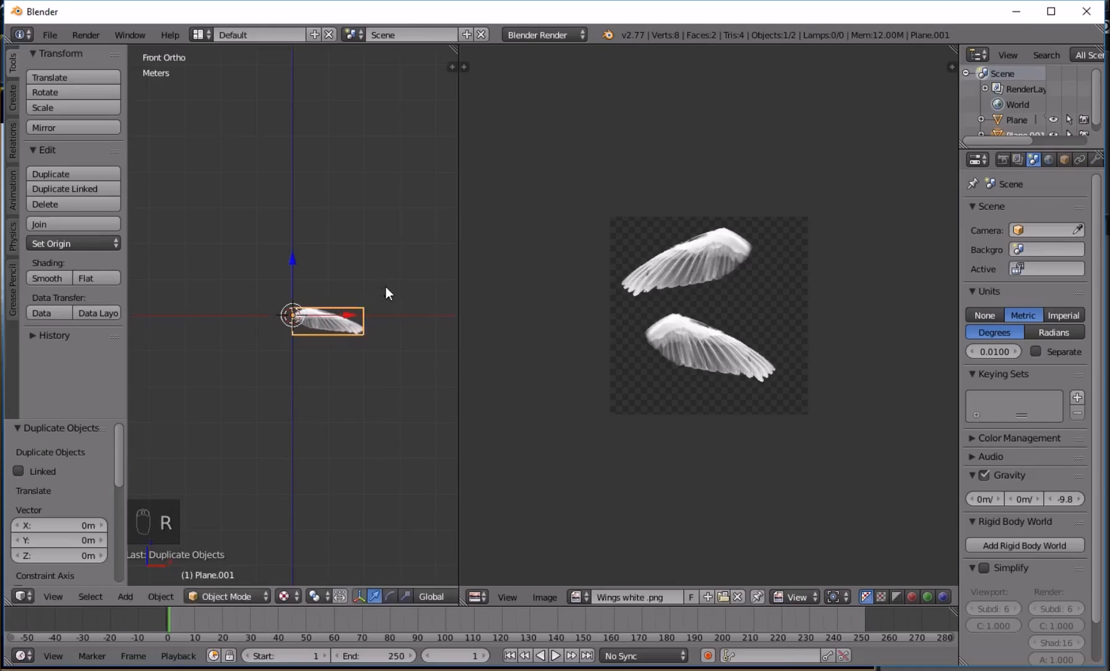
- Rotate the duplicate wing about -180° in the front view and lower it along Z to line up with the first wing
key(r)
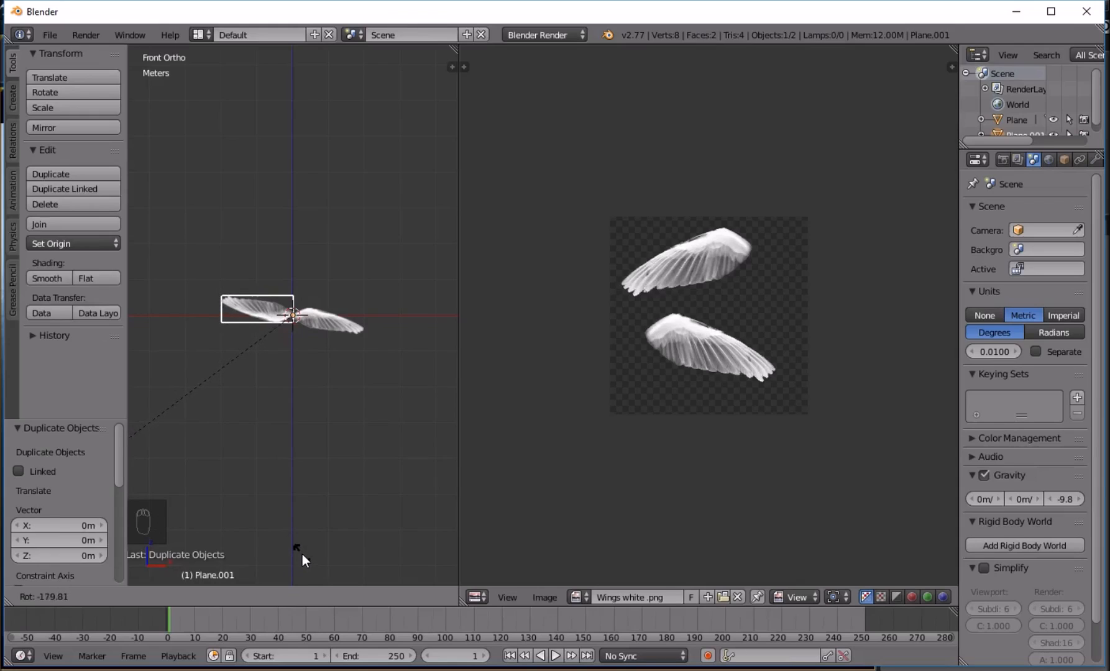
click(302, 554)
scroll(297, 248, up, 5)
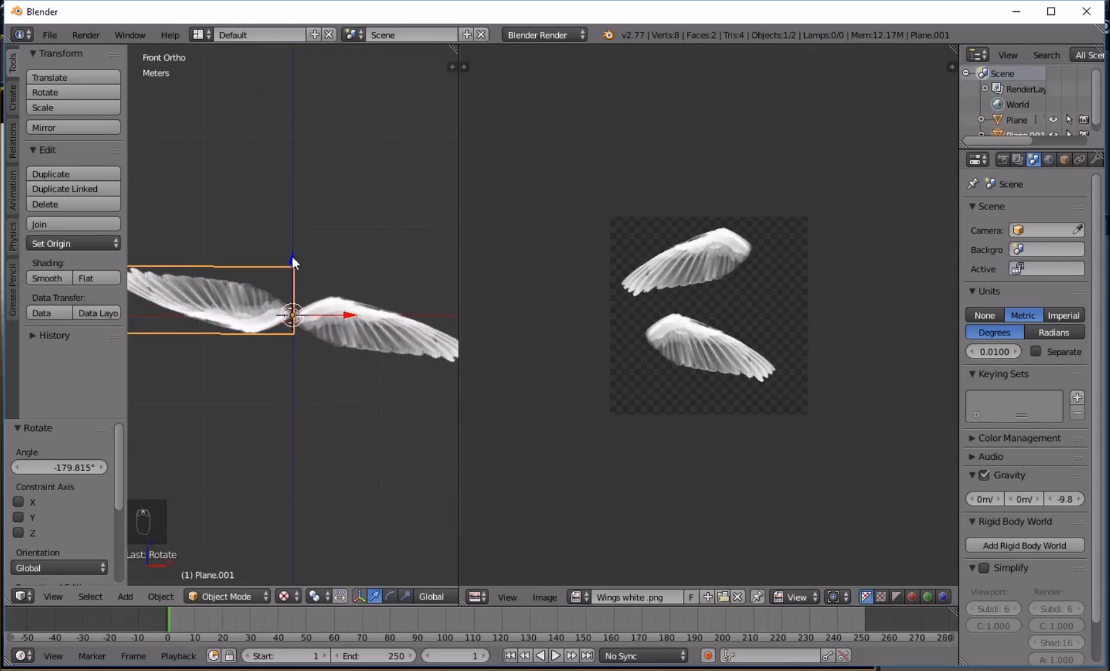
key(g)
click(290, 277)
- In Edit Mode, move the duplicate wing's UV face onto the upper wing in the texture and rotate the face about 180°
key(Tab)
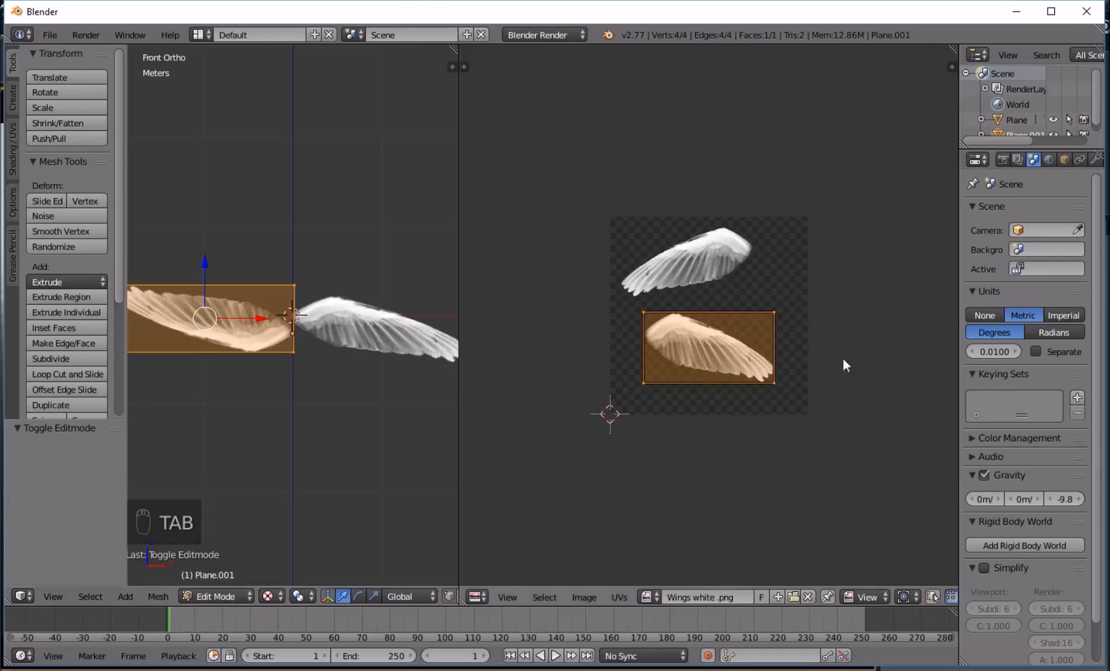
key(g)
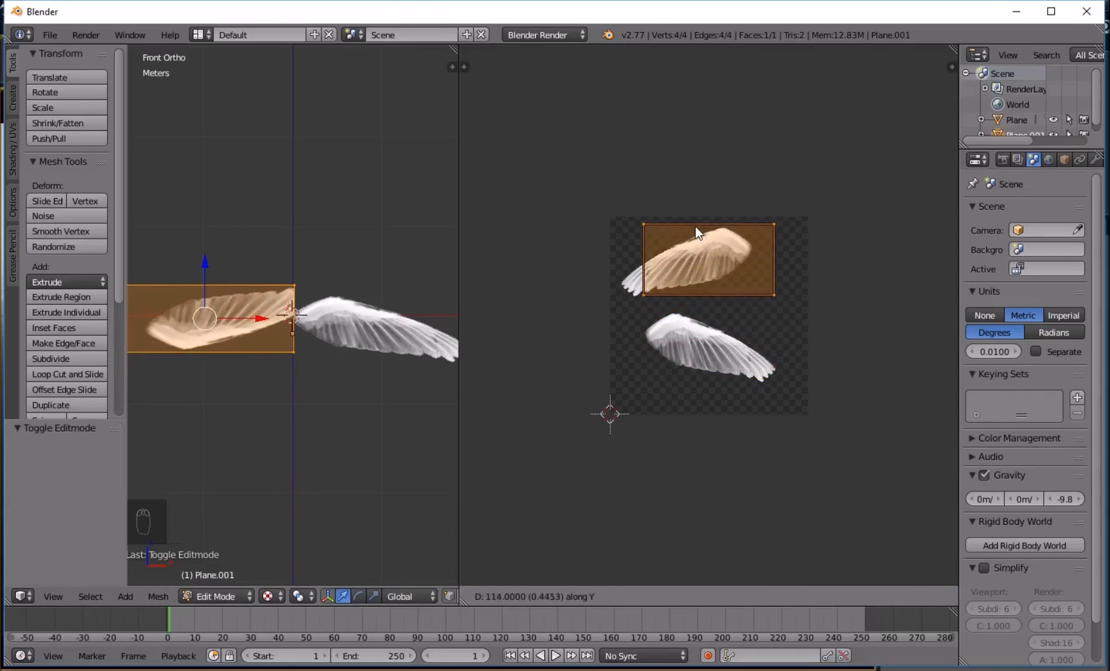
click(696, 227)
key(g)
key(x)
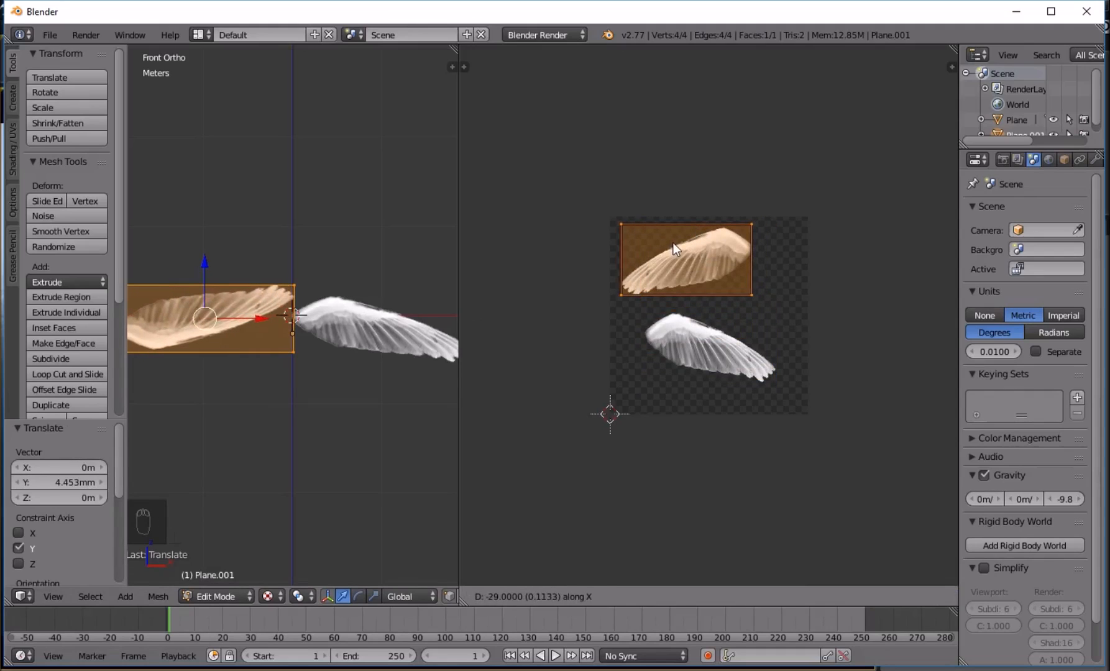
click(673, 243)
key(g)
key(y)
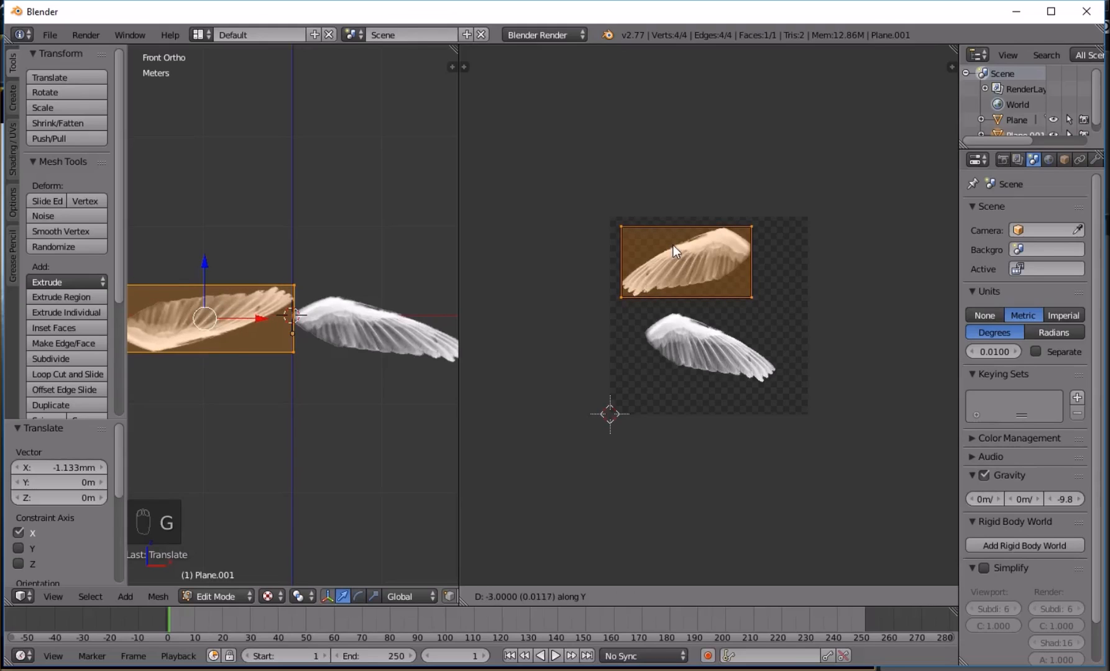
click(673, 244)
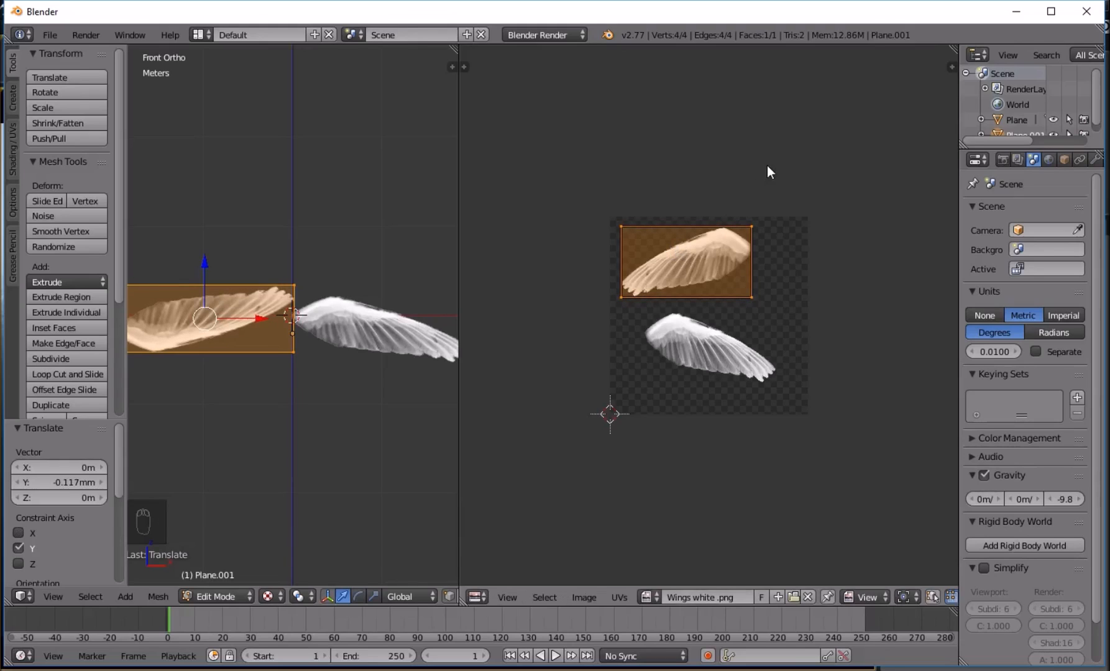
key(r)
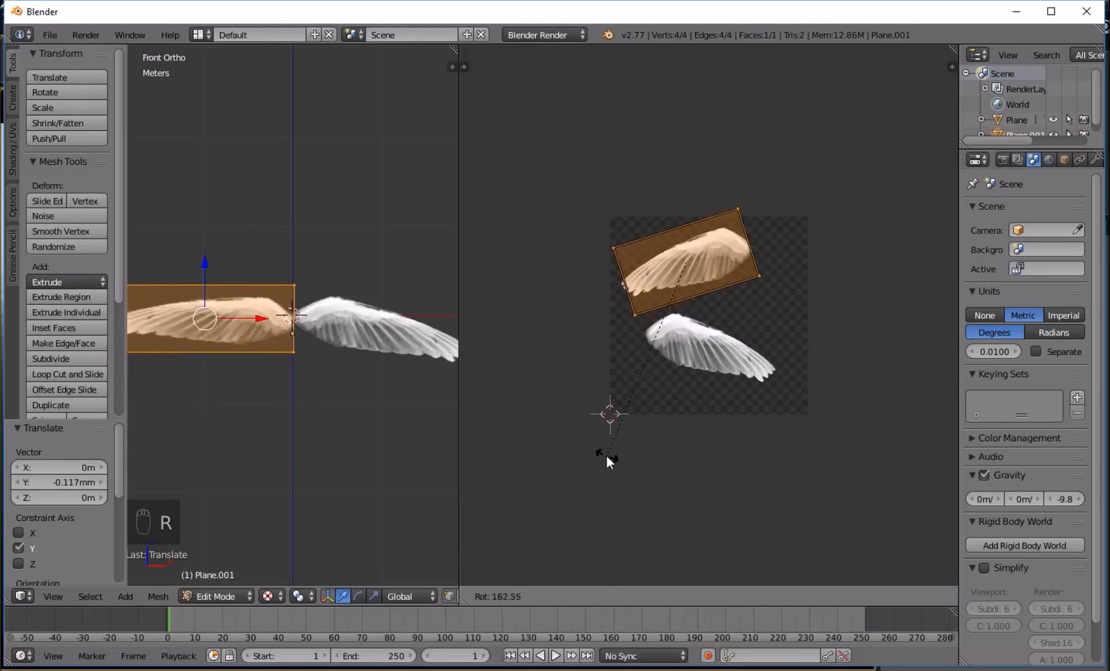
click(533, 446)
- In Object Mode, lower the duplicate wing about 10.4 cm along Z to match the other wing, and set its origin to the 3D cursor
shift+middle_drag(283, 330, 302, 349)
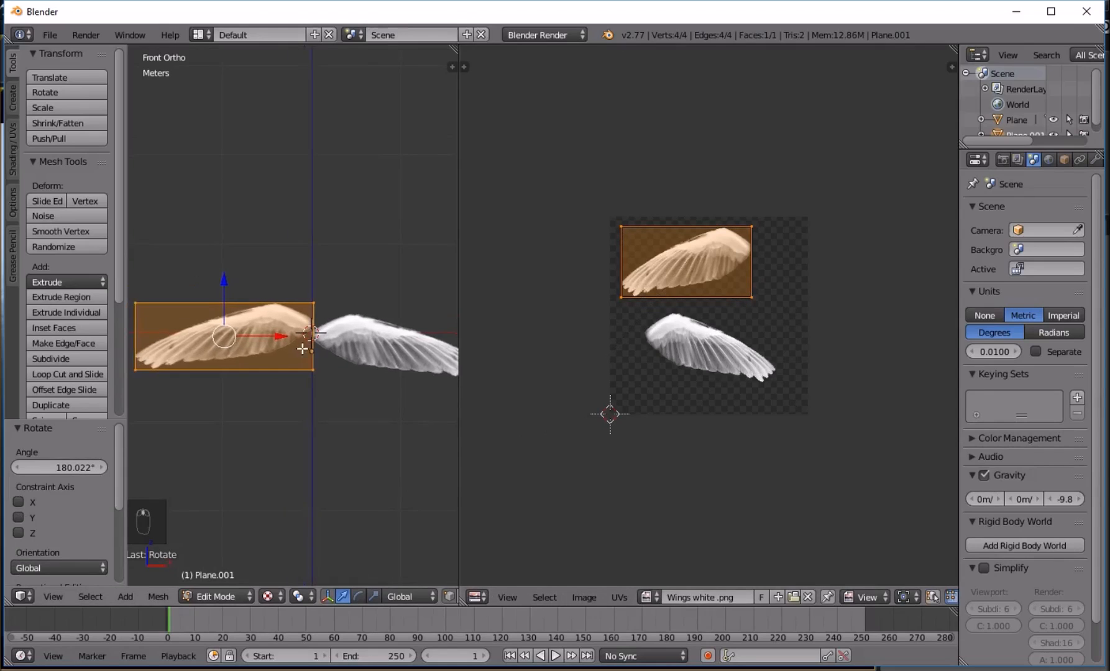
key(Tab)
key(g)
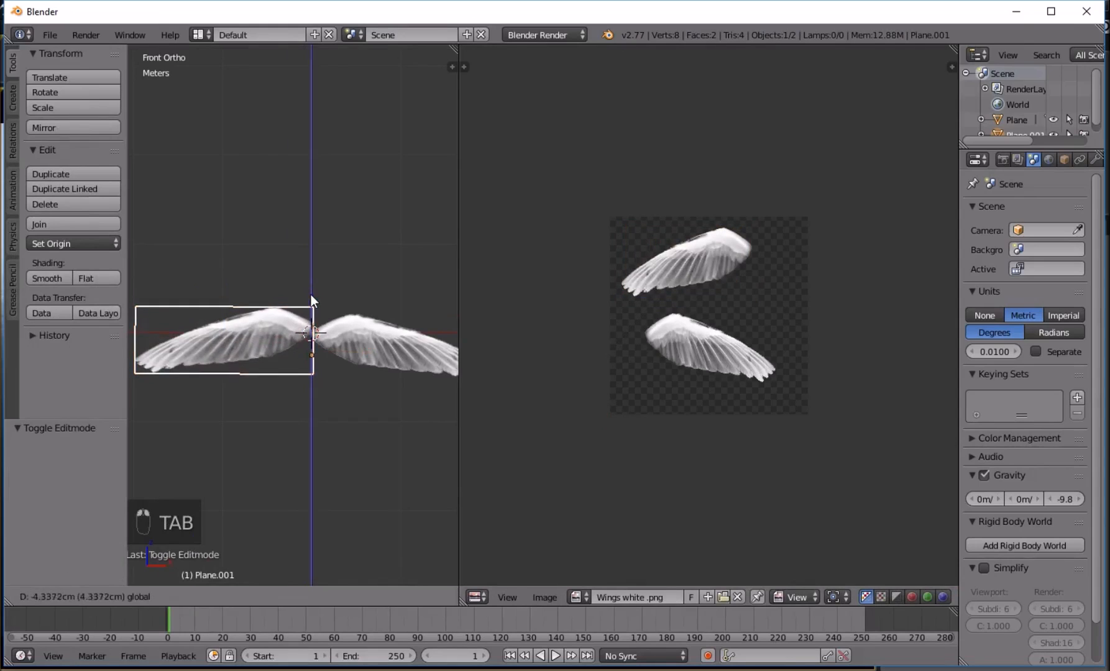
click(310, 300)
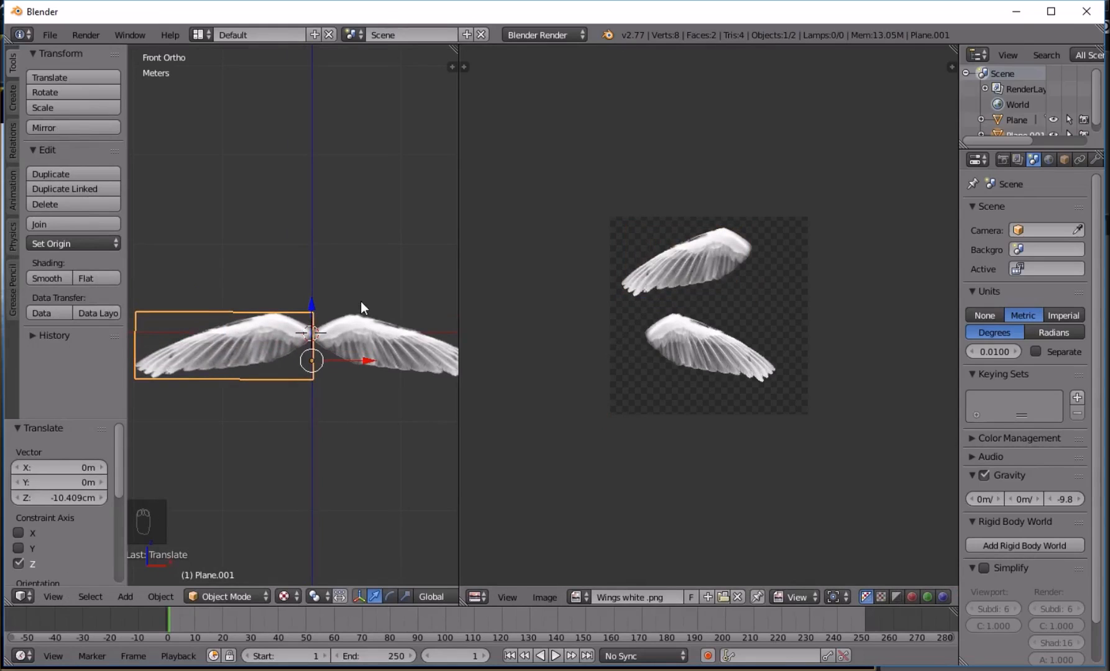
key(ctrl+alt+shift+c)
click(360, 302)
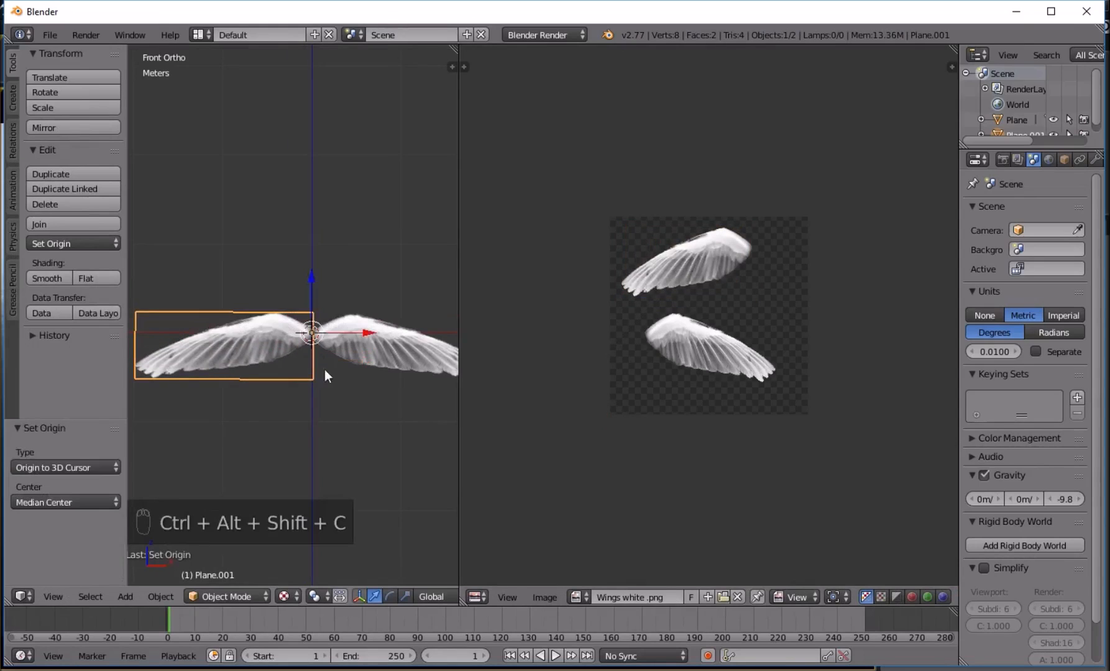
- Add a Subdivision Surface modifier to both wing planes, first at level 1 and finally at level 2
key(a)
middle_drag(356, 345, 307, 362)
right_click(368, 345)
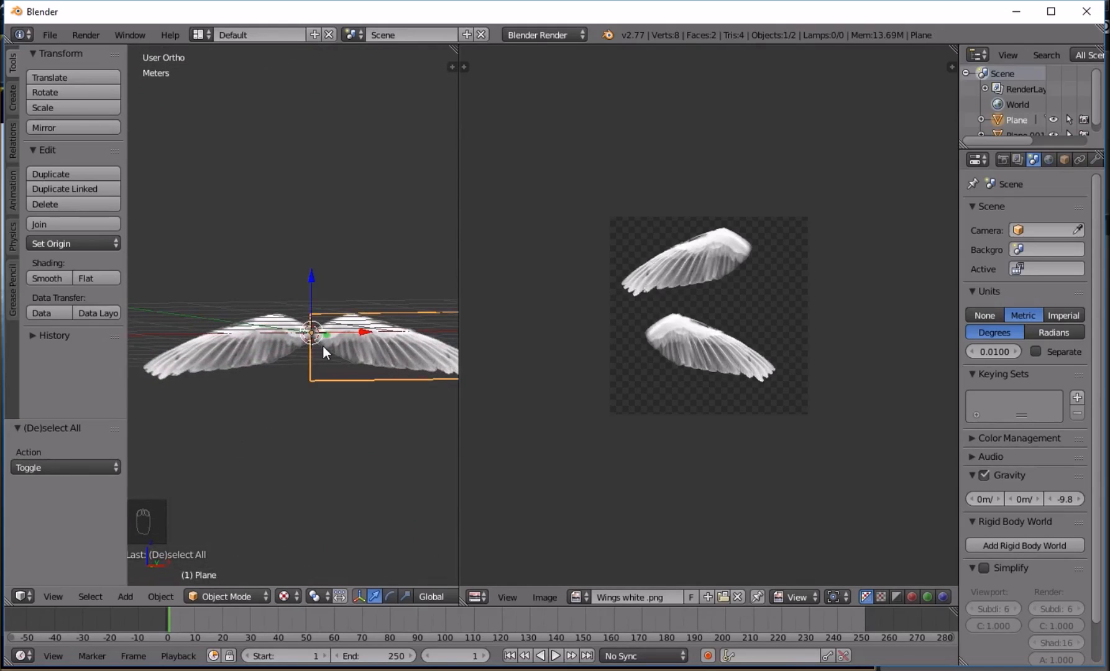
key(ctrl+1)
middle_drag(422, 352, 245, 343)
right_click(239, 344)
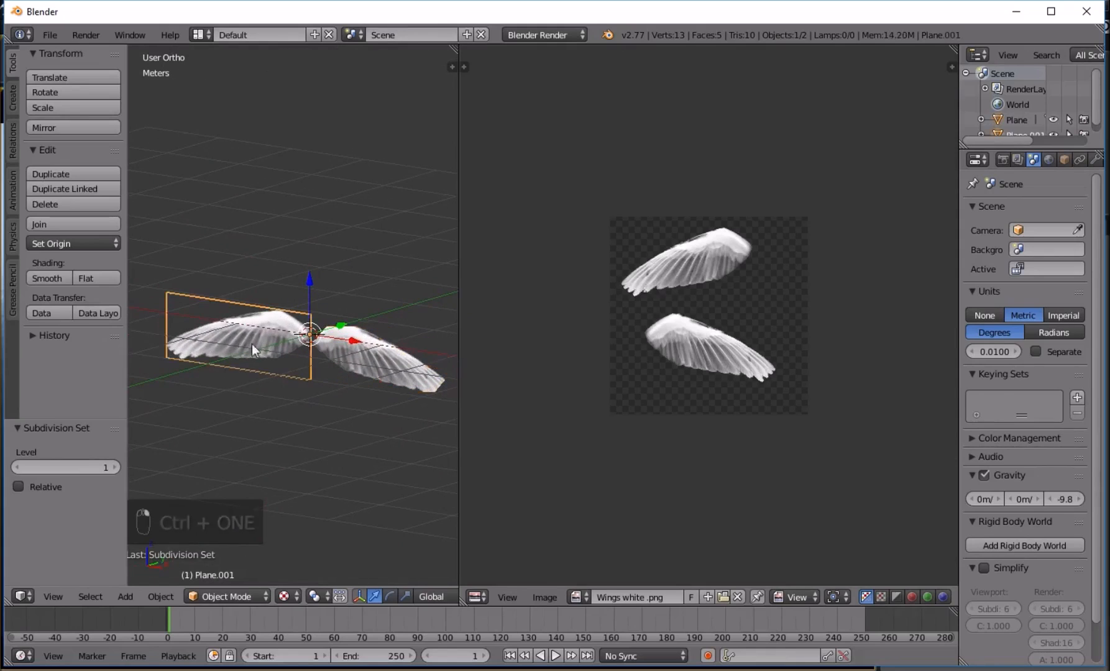
key(ctrl+1)
right_click(356, 352)
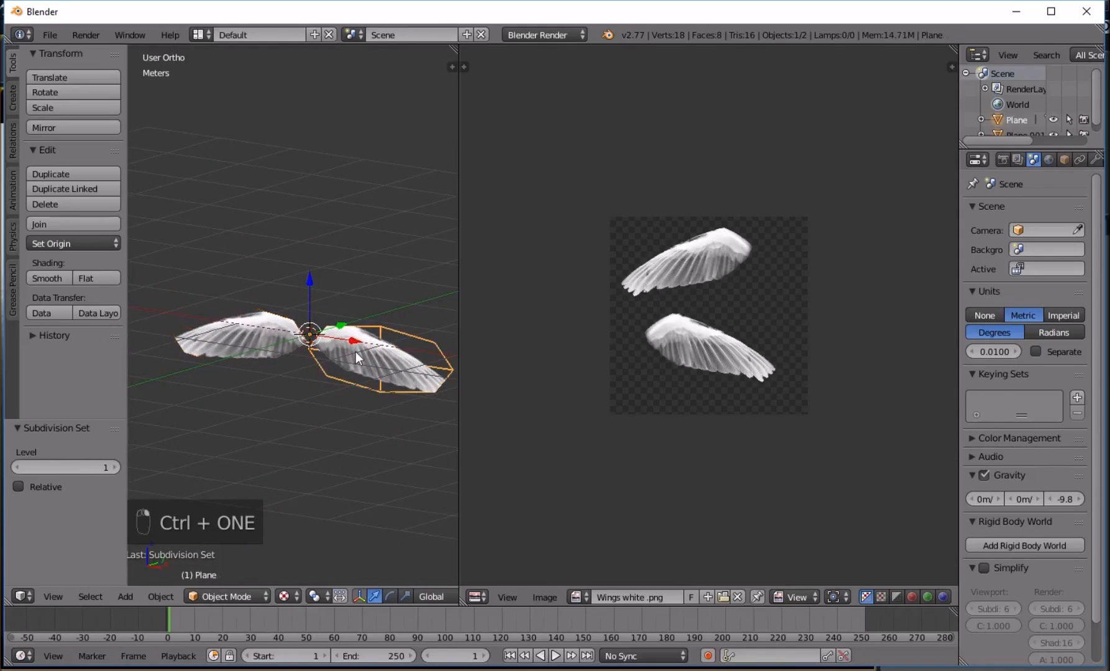
key(ctrl+2)
right_click(251, 342)
key(ctrl+2)
- Apply the Subdivision Surface modifier on both wing planes
middle_drag(281, 373, 245, 358)
middle_drag(323, 377, 191, 334)
right_click(349, 337)
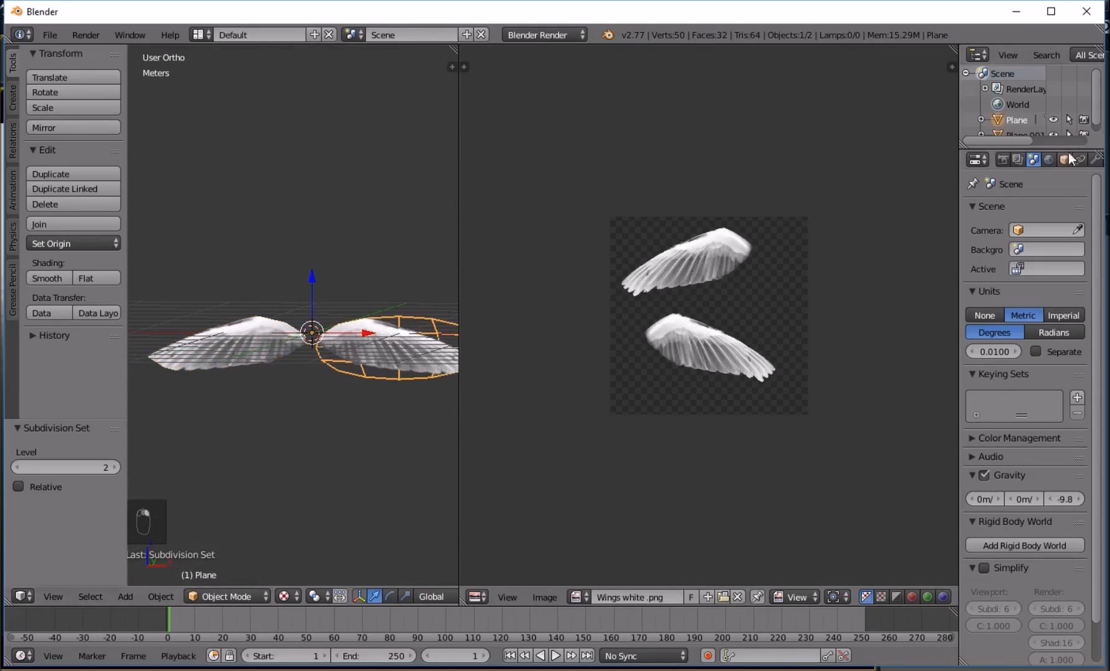
click(1093, 160)
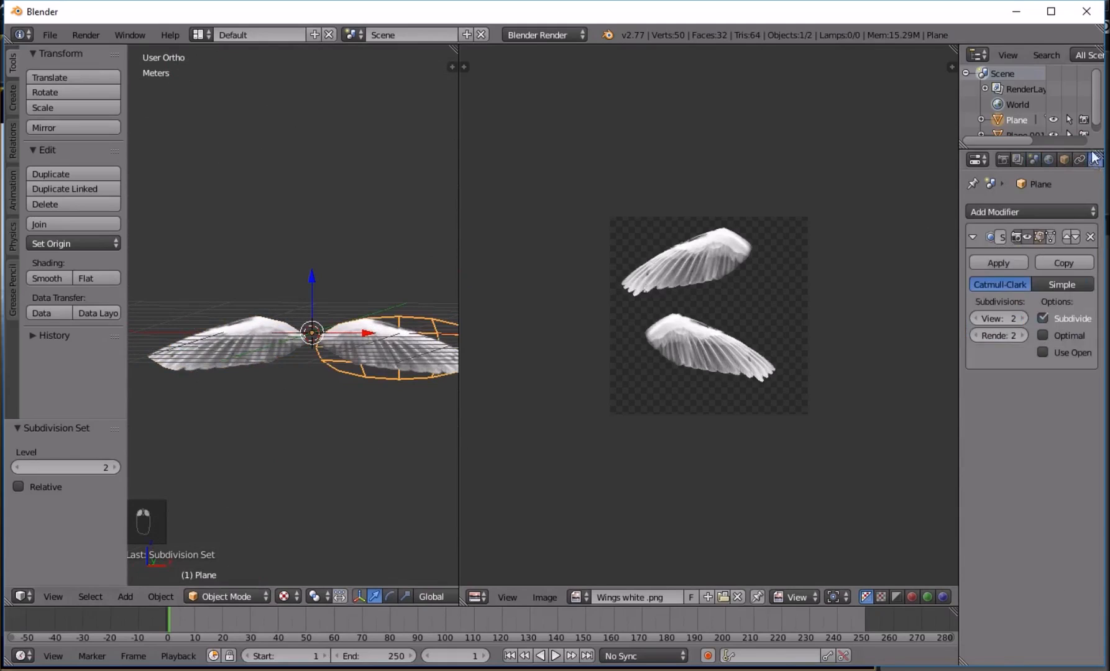
click(1003, 262)
right_click(241, 355)
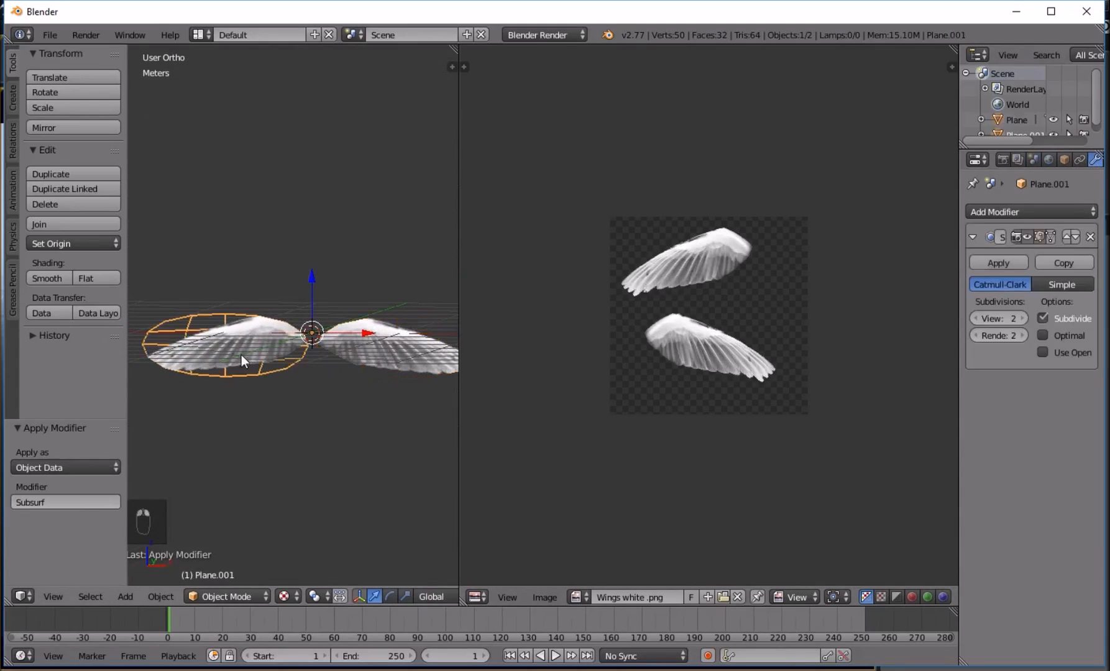
click(1001, 262)
- Set both wing planes to smooth shading
right_click(385, 377)
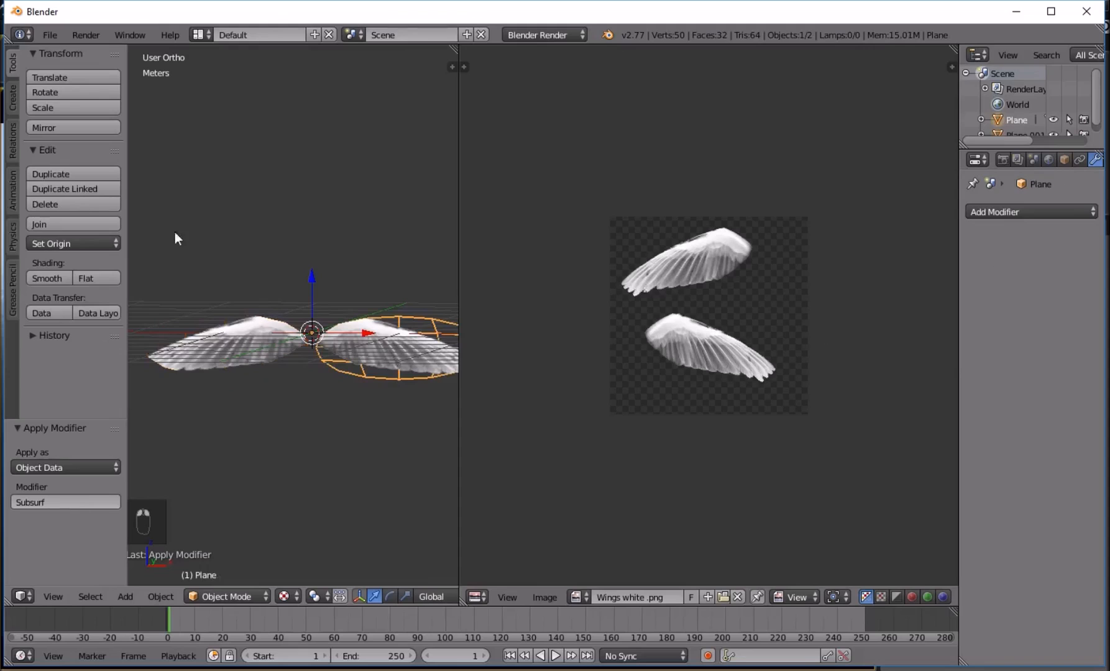
click(47, 280)
right_click(252, 352)
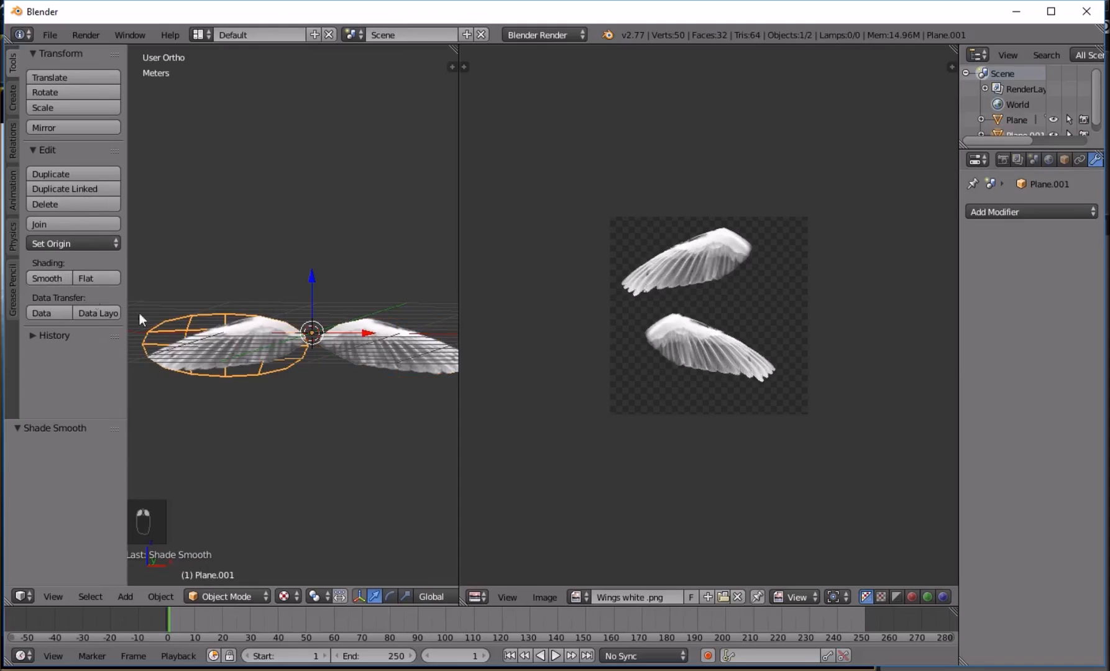
right_click(353, 343)
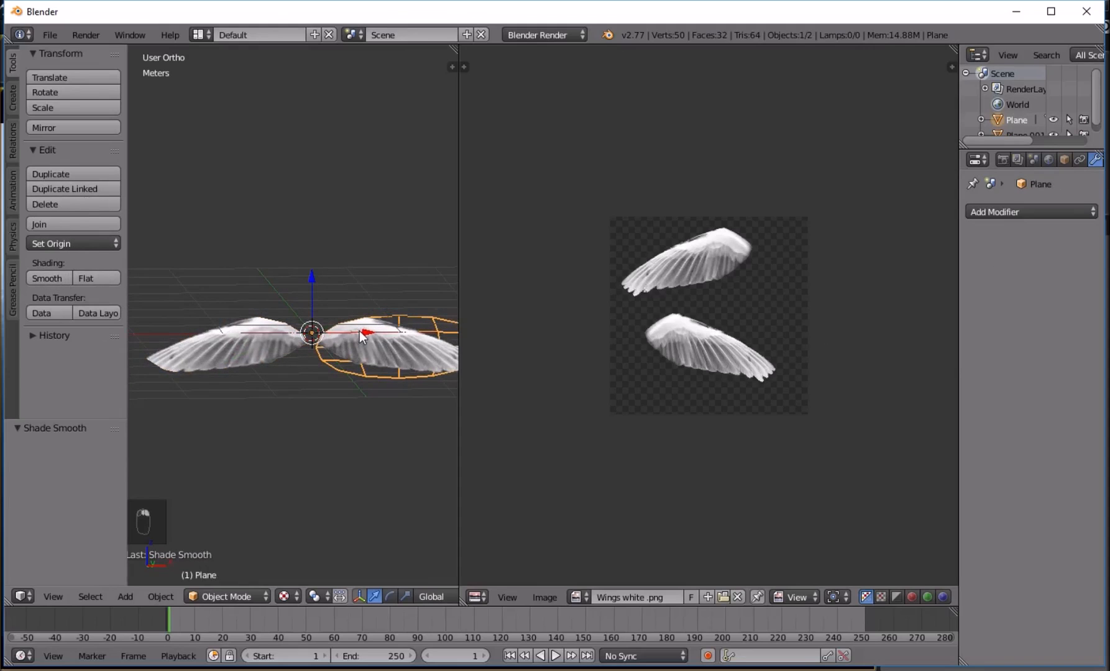
- Switch to the front view and merge the image editor's area into the 3D viewport
key(KP_1)
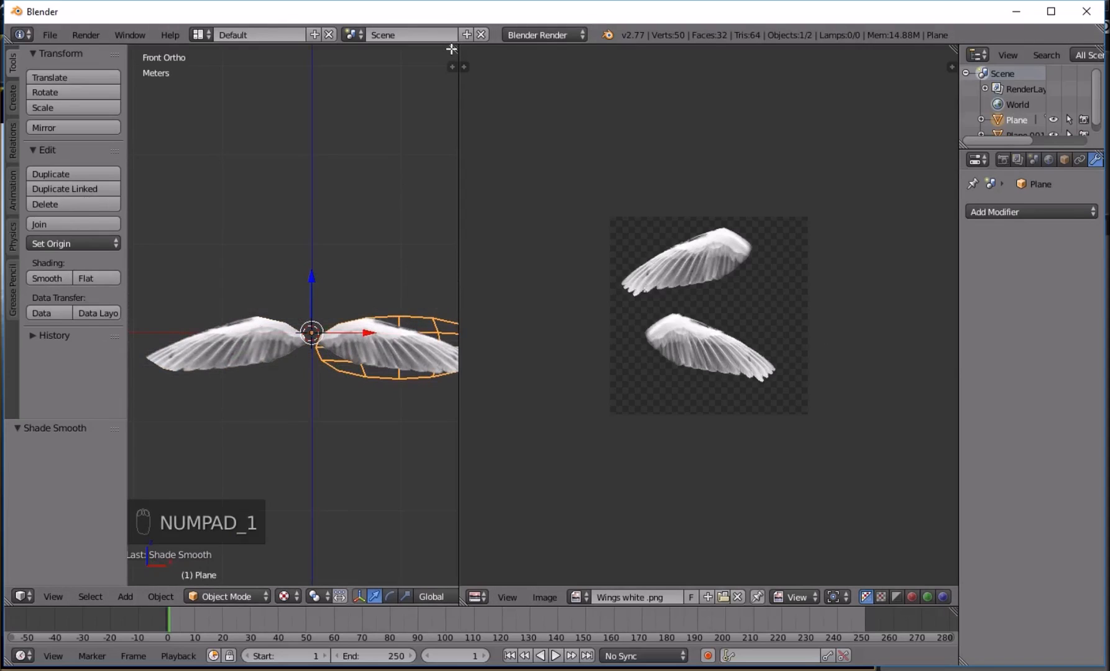
drag(452, 48, 691, 64)
shift+middle_drag(634, 339, 604, 331)
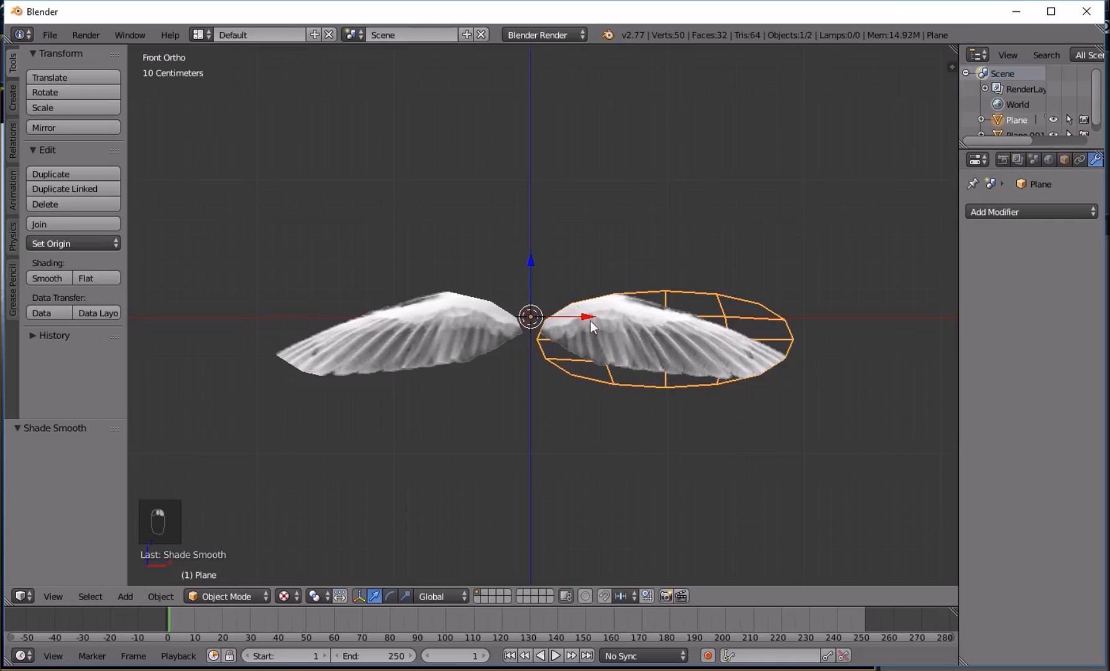
- Move the two wings apart along X to leave a gap around the origin, shifting the left wing about -51.4 cm
key(g)
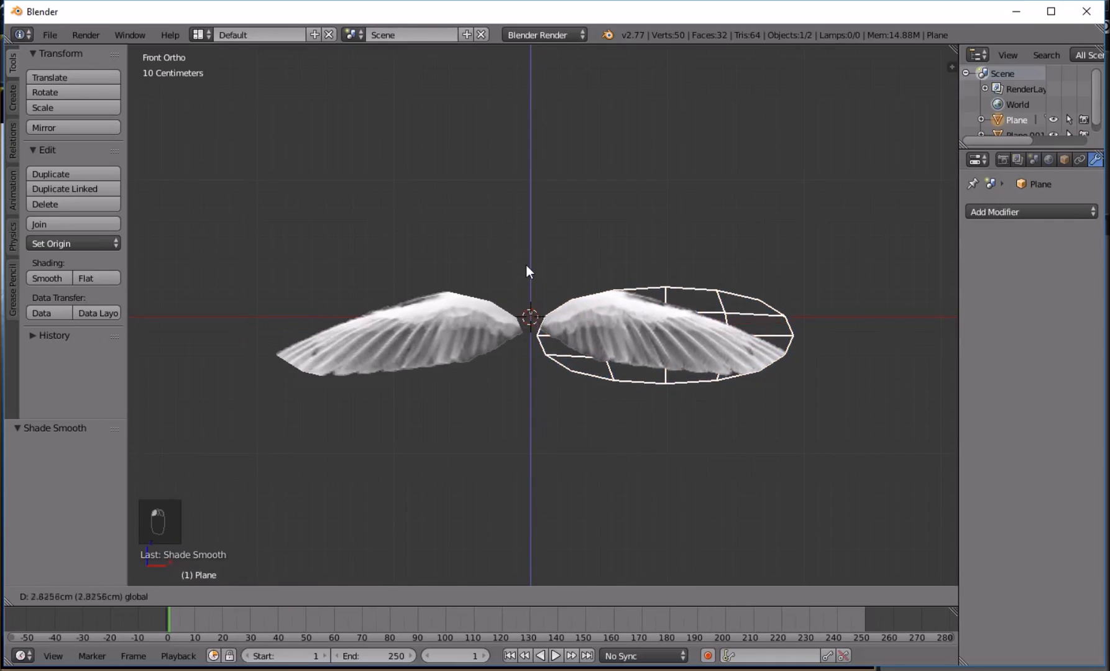
key(x)
click(528, 267)
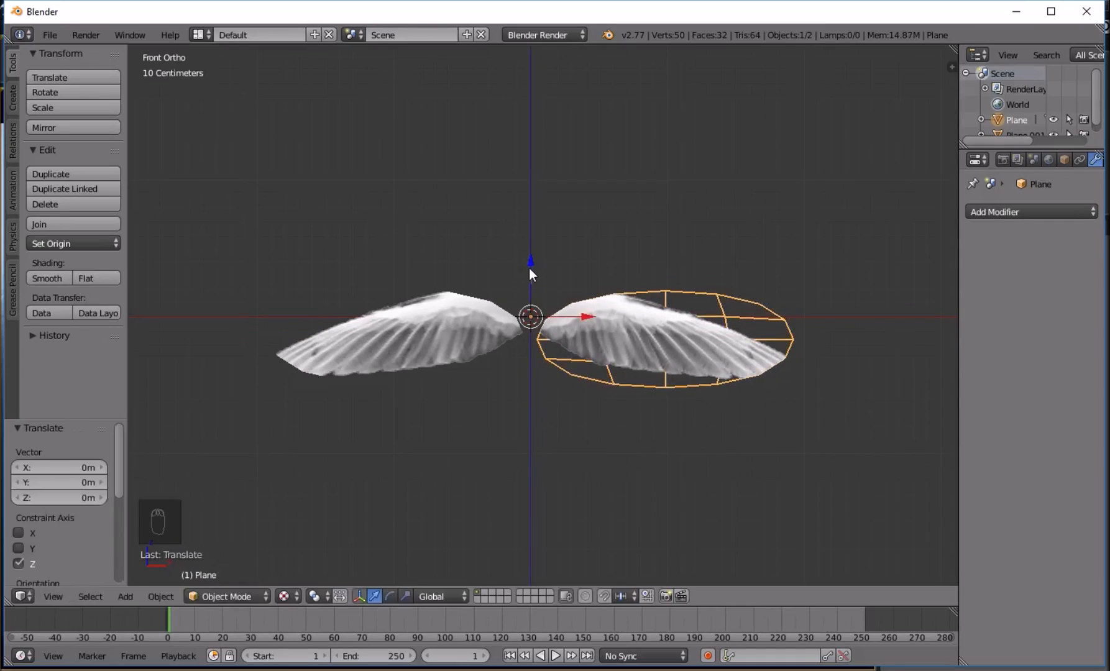
right_click(462, 333)
key(g)
key(x)
click(513, 317)
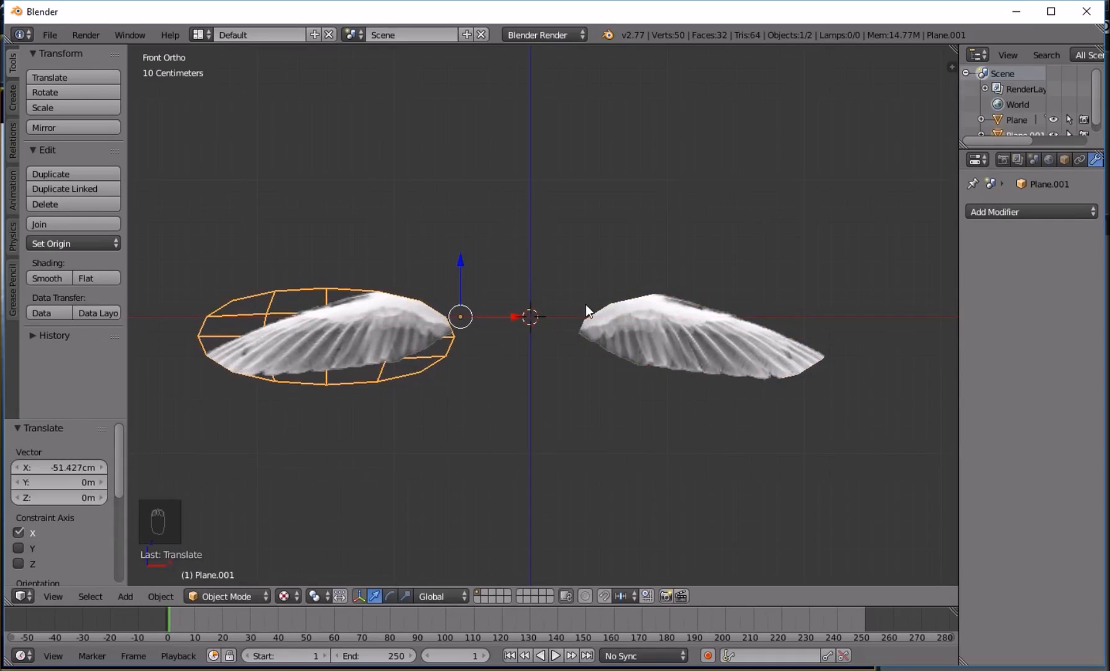
- Add a plane with a 1 m radius at the world origin between the wings and rotate it 90° about X
key(KP_1)
key(shift+a)
mouse_move(585, 304)
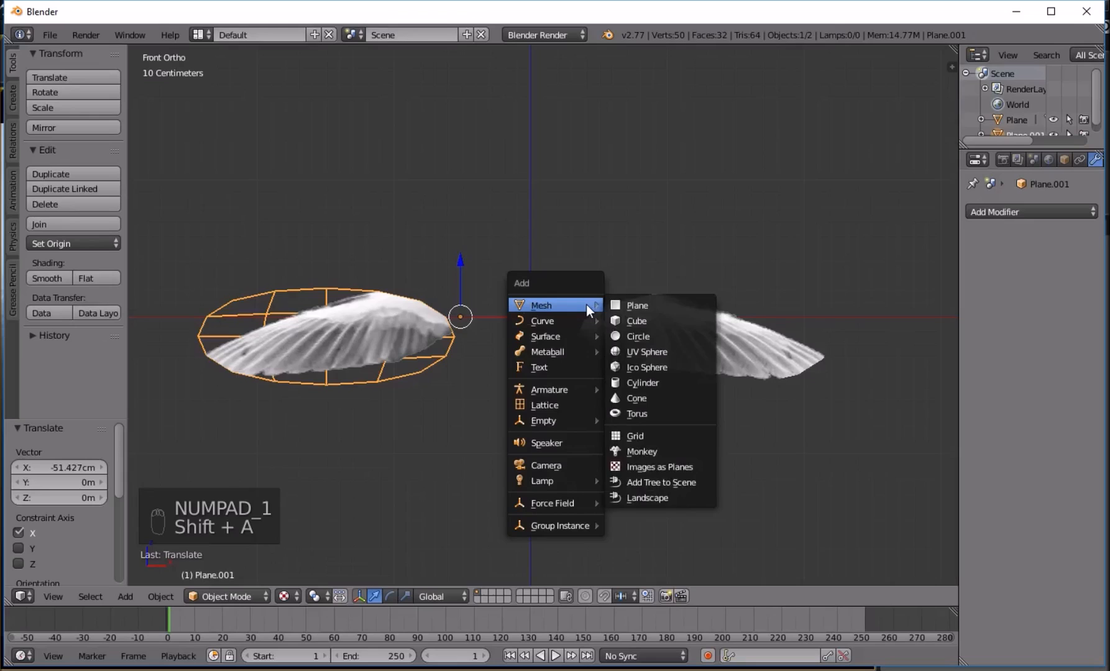
click(627, 307)
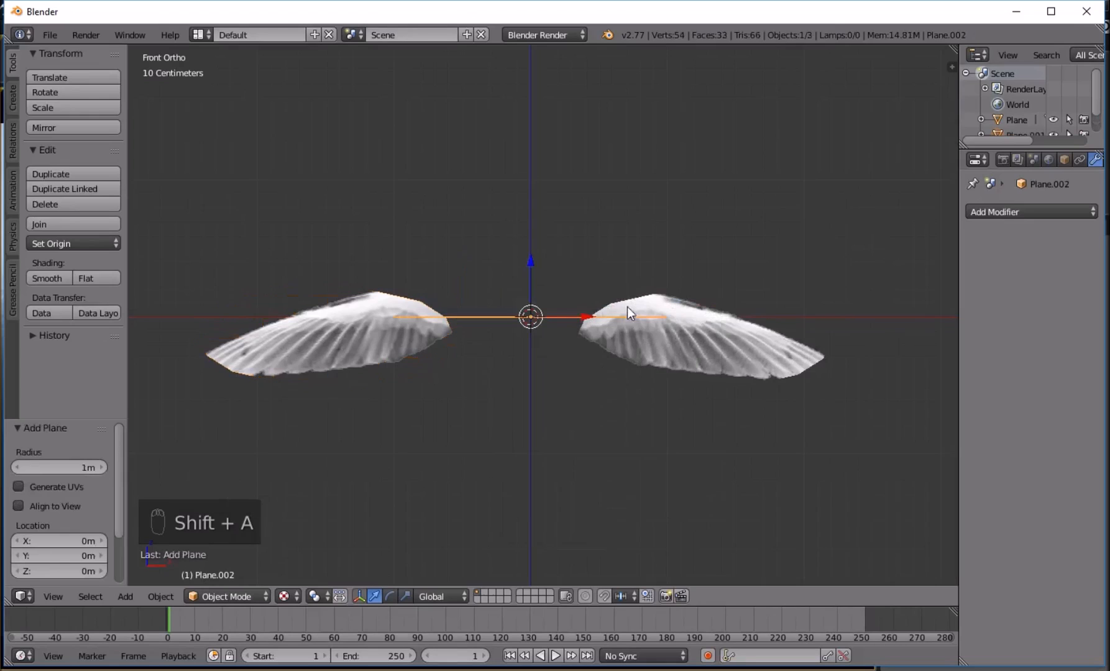
text(rx90)
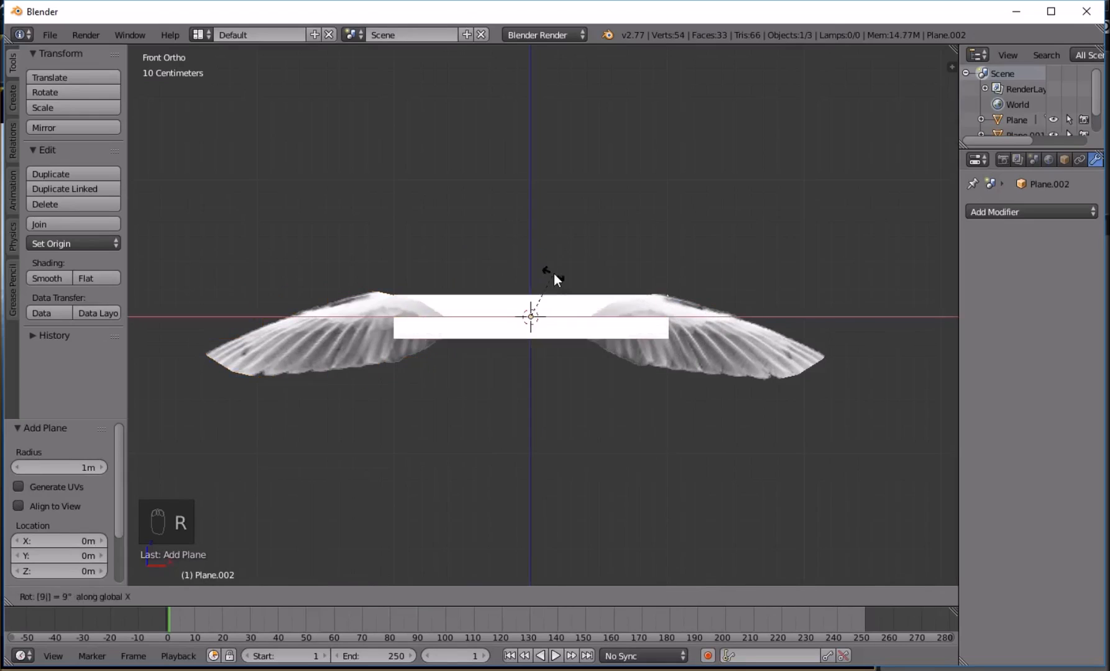
key(Return)
- Scale the new plane along X to about 0.337 so it fits in the gap between the wings
key(s)
key(x)
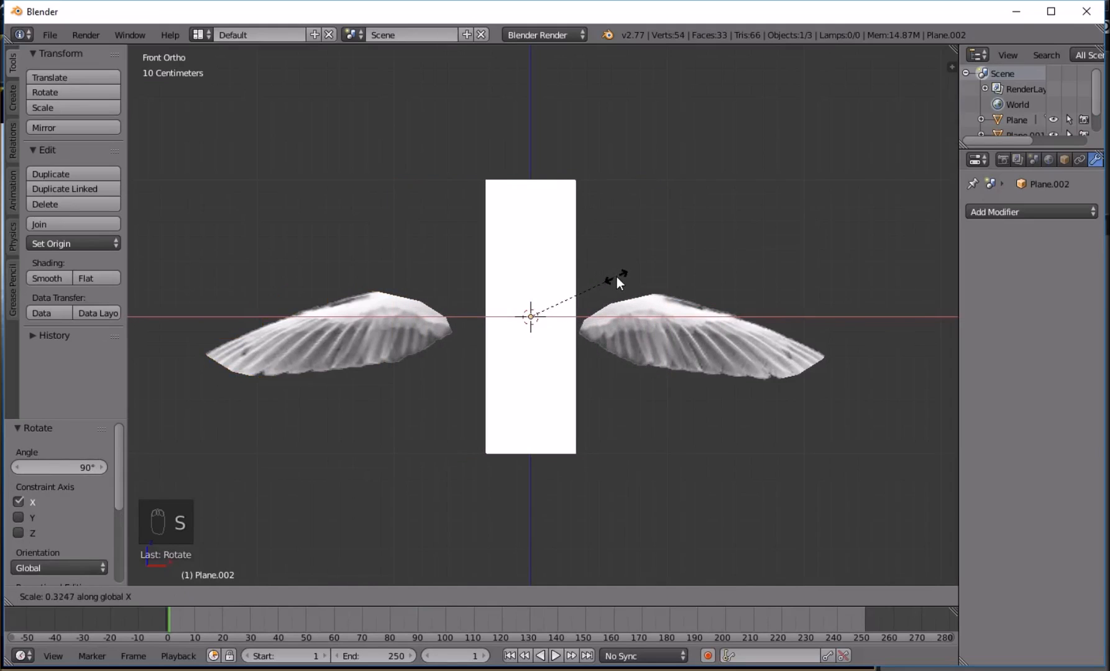
click(620, 275)
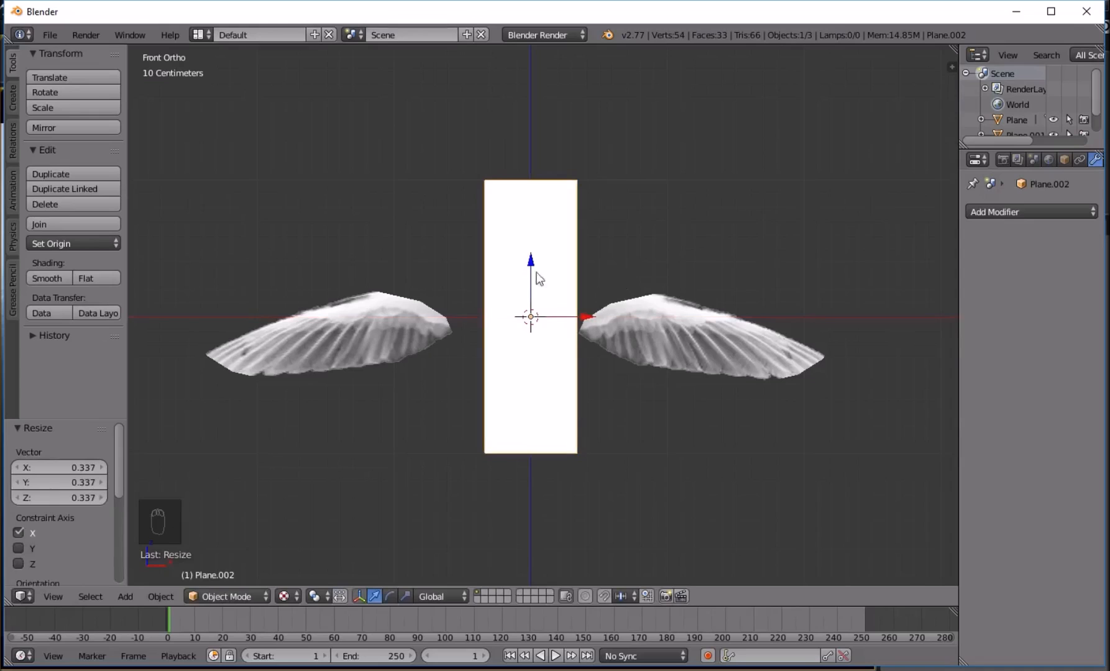
- In Edit Mode, add one centred vertical loop cut to the narrow middle plane
key(Tab)
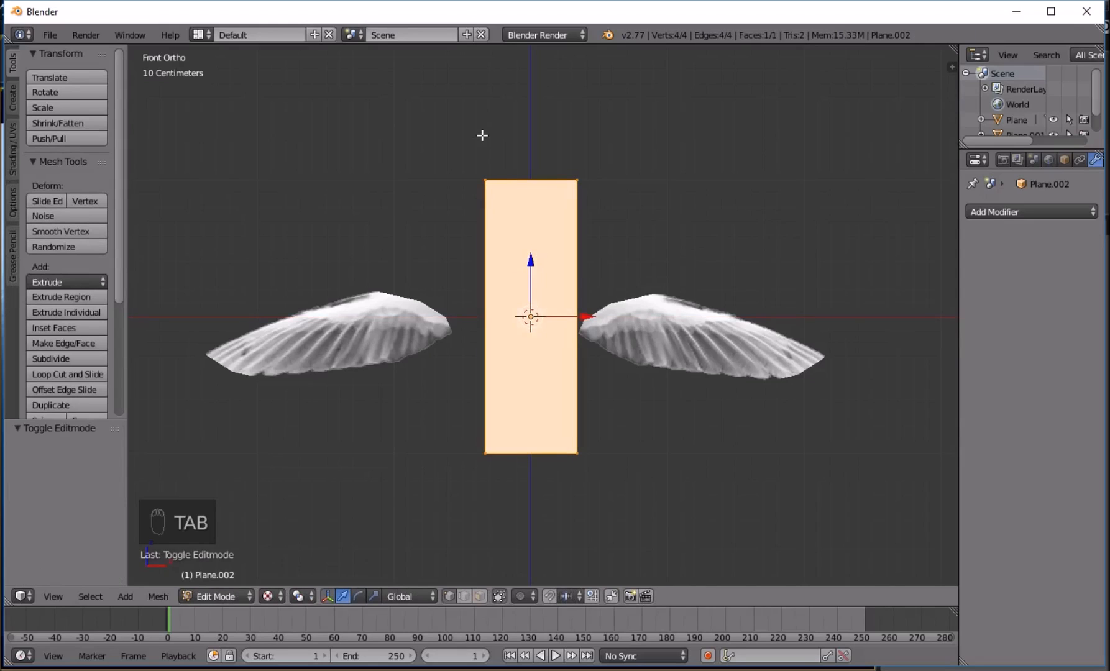
key(ctrl+r)
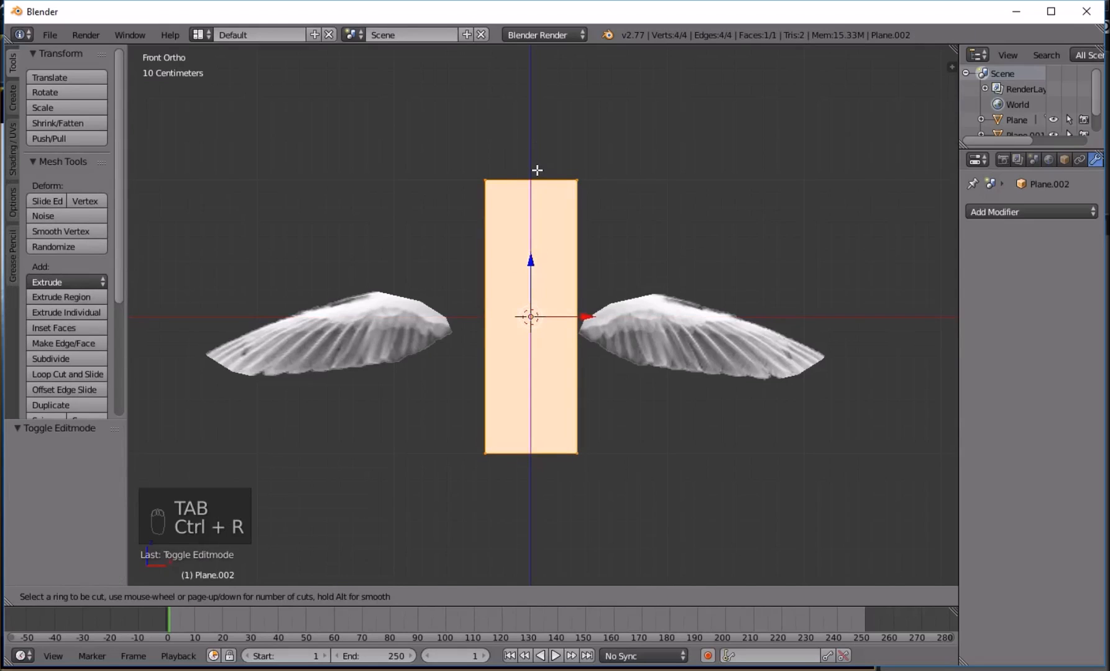
click(537, 170)
right_click(537, 169)
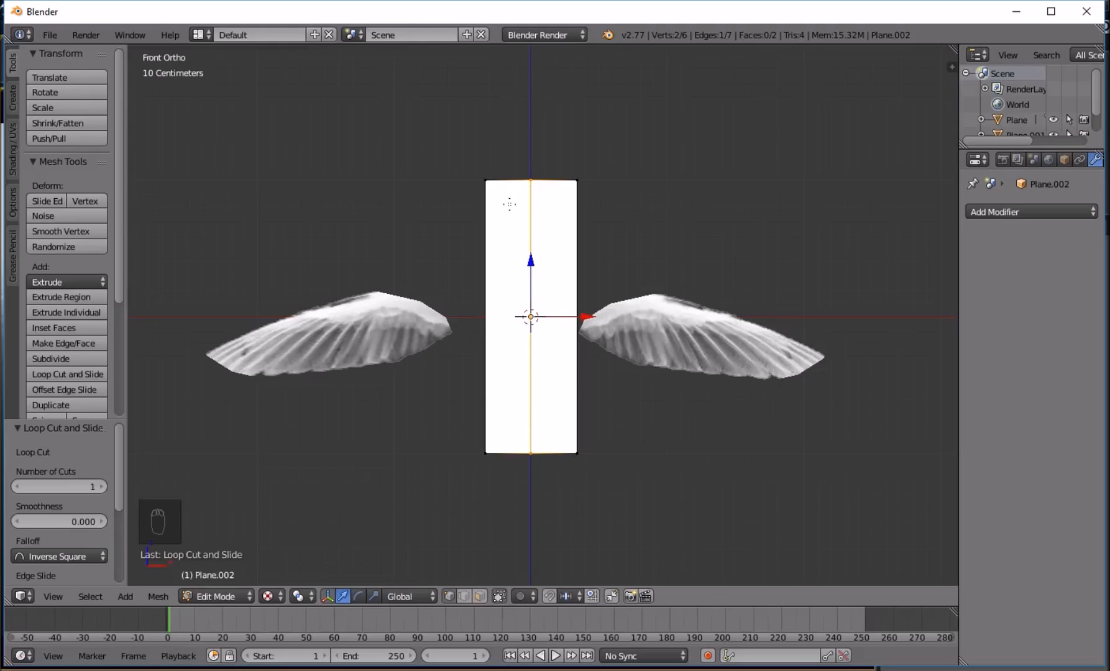
- Delete the two outer left vertices of the middle plane, keeping only its right half
key(a)
key(c)
click(485, 180)
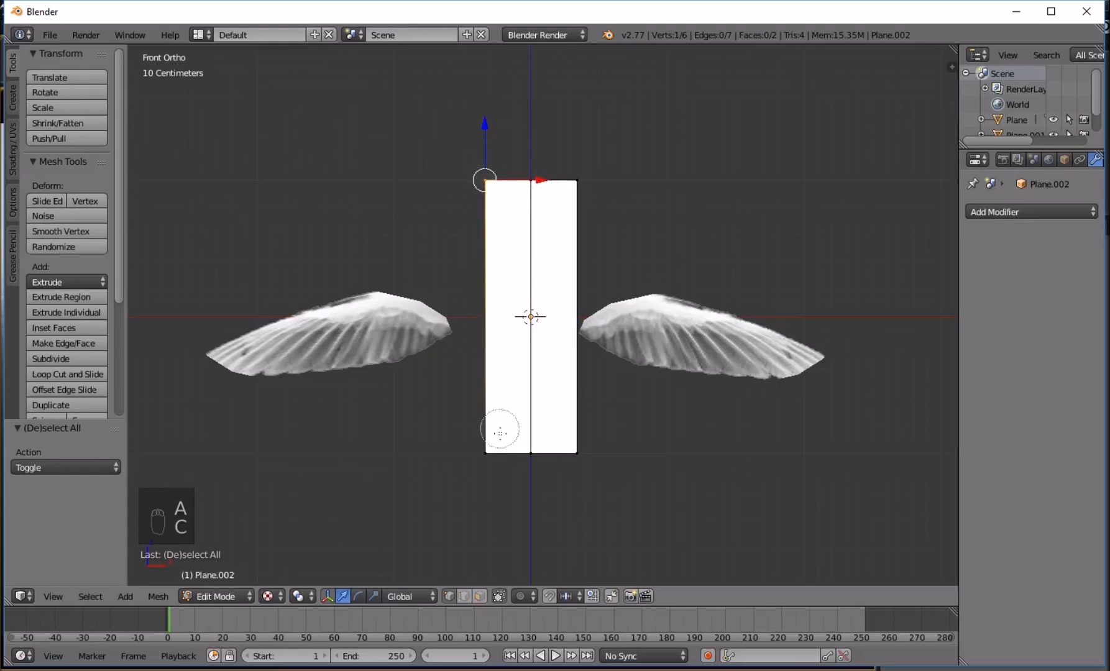
click(490, 454)
right_click(489, 454)
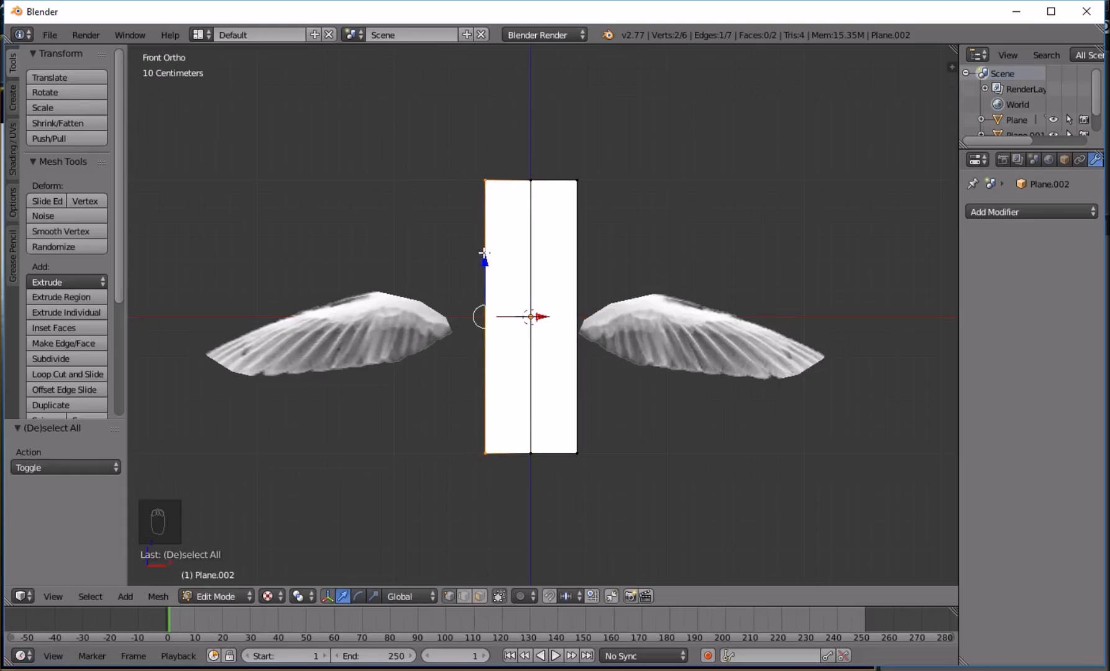
key(Delete)
click(484, 253)
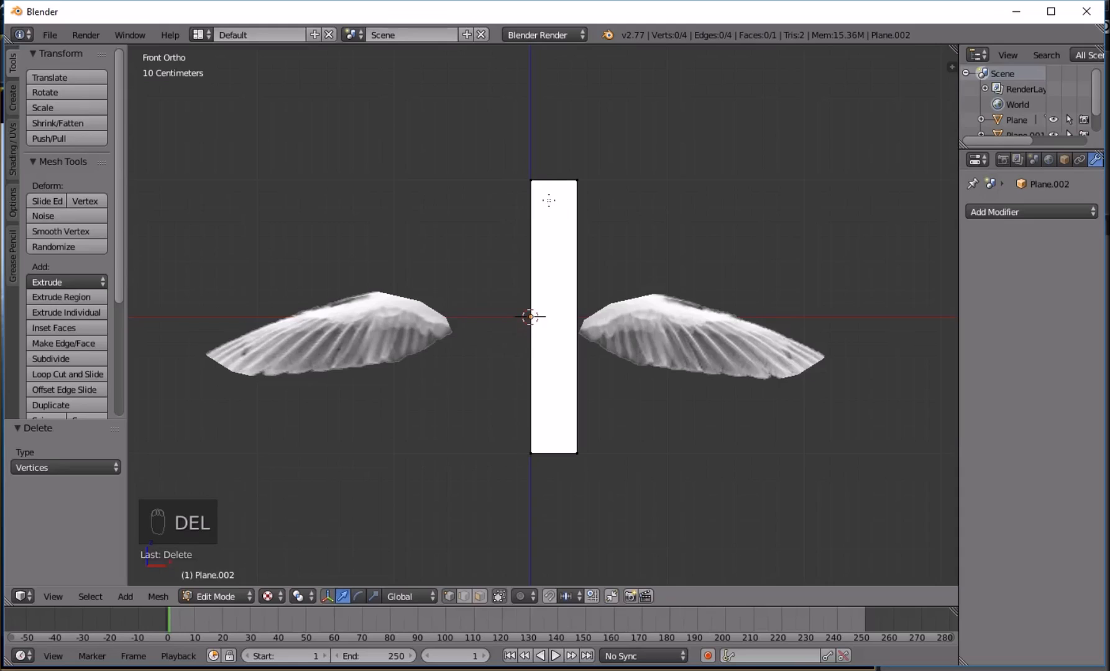
- Return the half plane to Object Mode and add a Mirror modifier across its X axis
key(Tab)
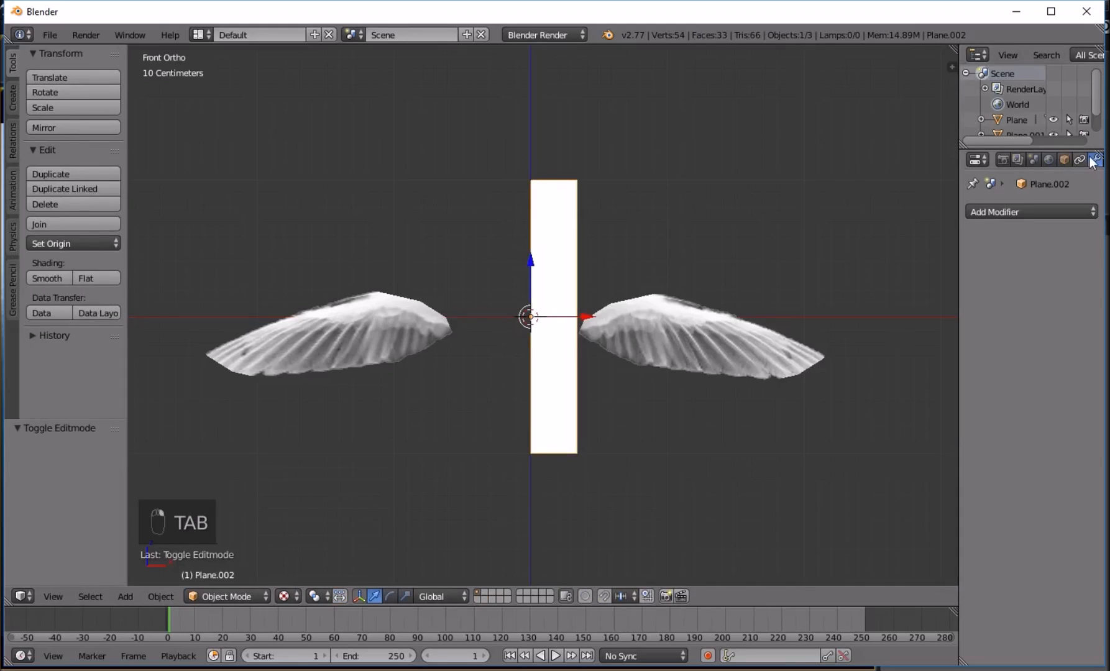
drag(957, 199, 880, 199)
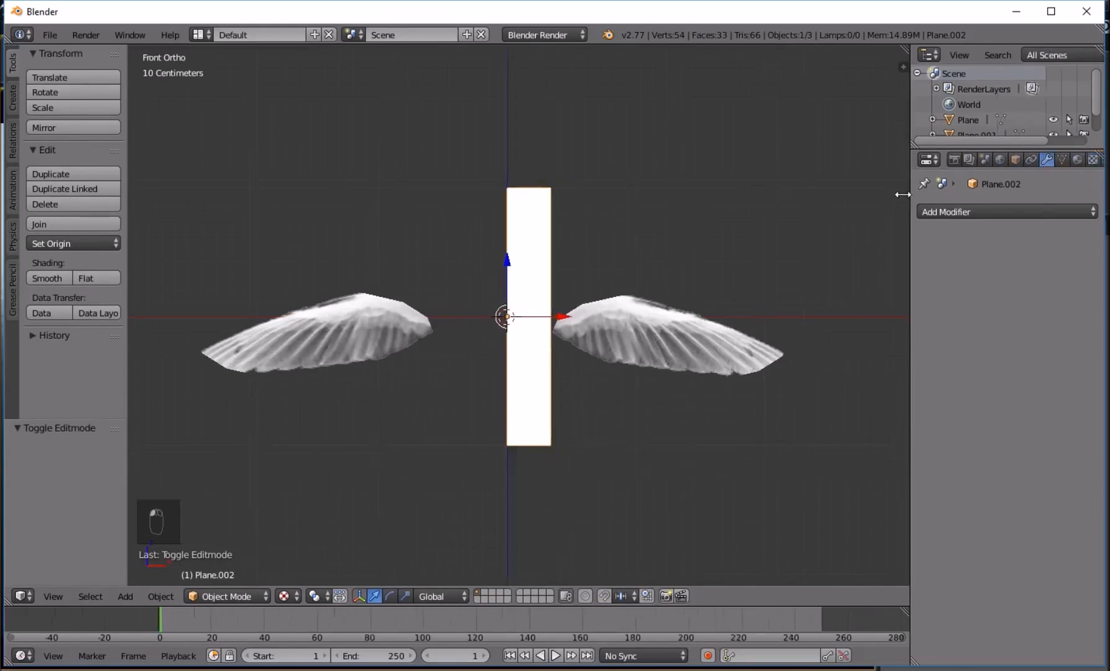
click(1063, 211)
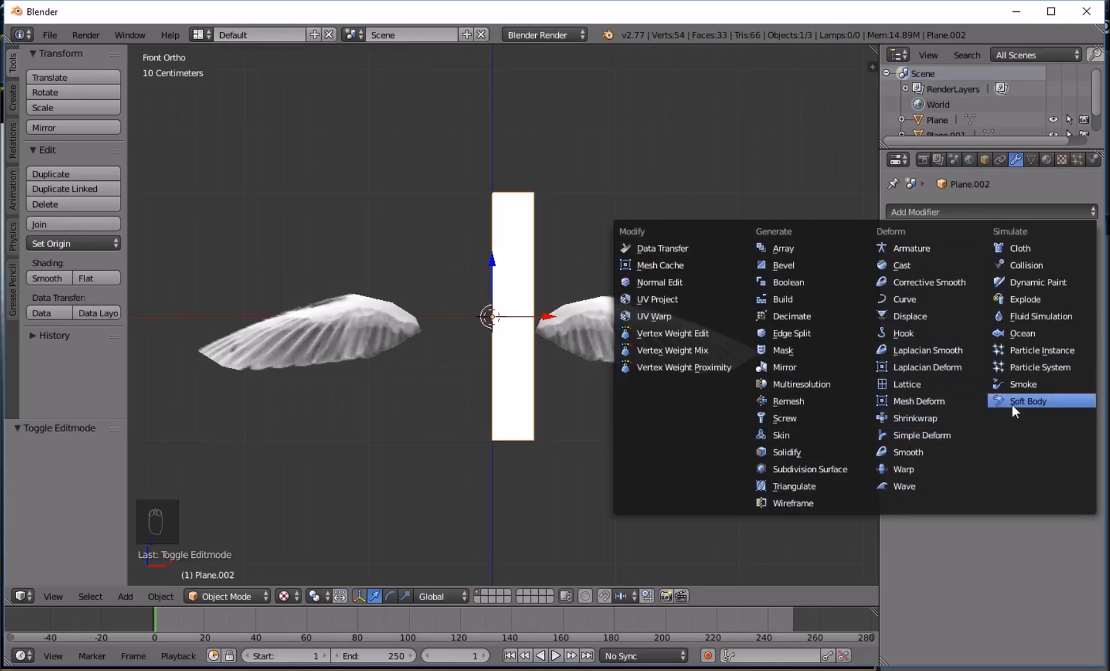
click(783, 367)
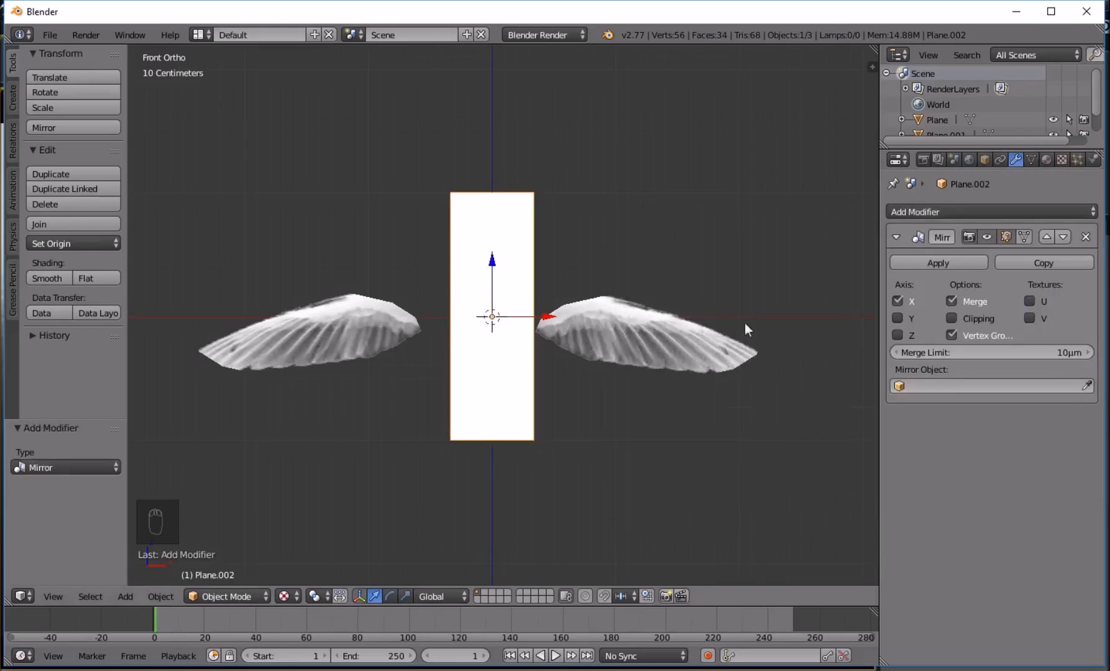
middle_drag(524, 225, 518, 266)
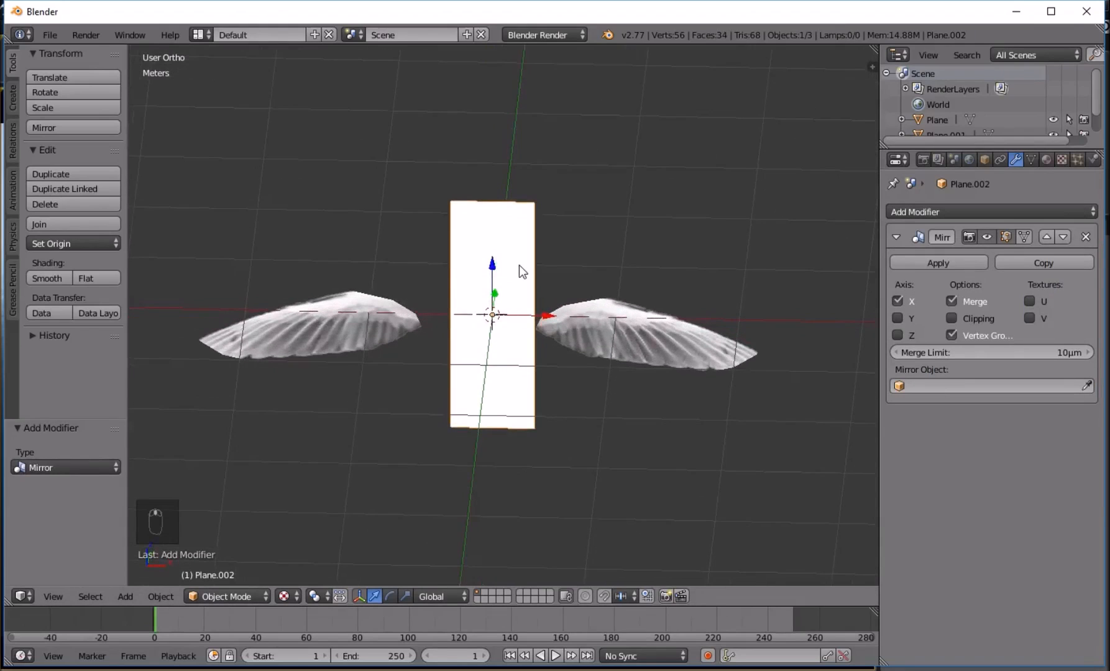
- In solid-shaded front view, add seven evenly spaced horizontal loop cuts to the half body in Edit Mode
key(KP_1)
click(284, 597)
click(302, 545)
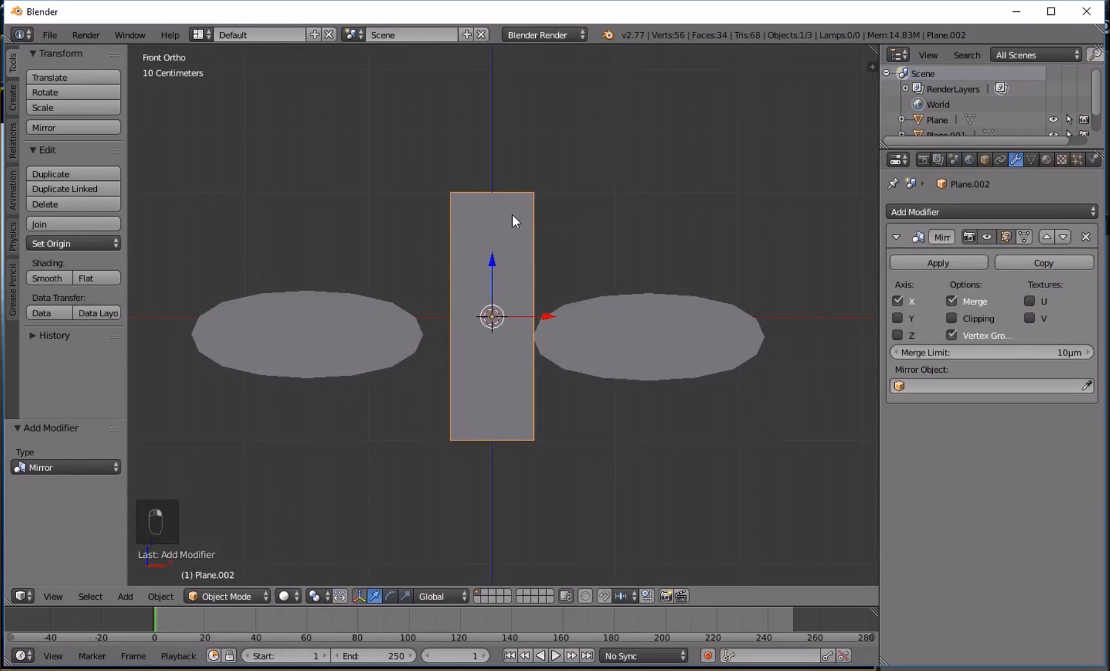
key(Tab)
key(ctrl+r)
scroll(512, 218, up, 4)
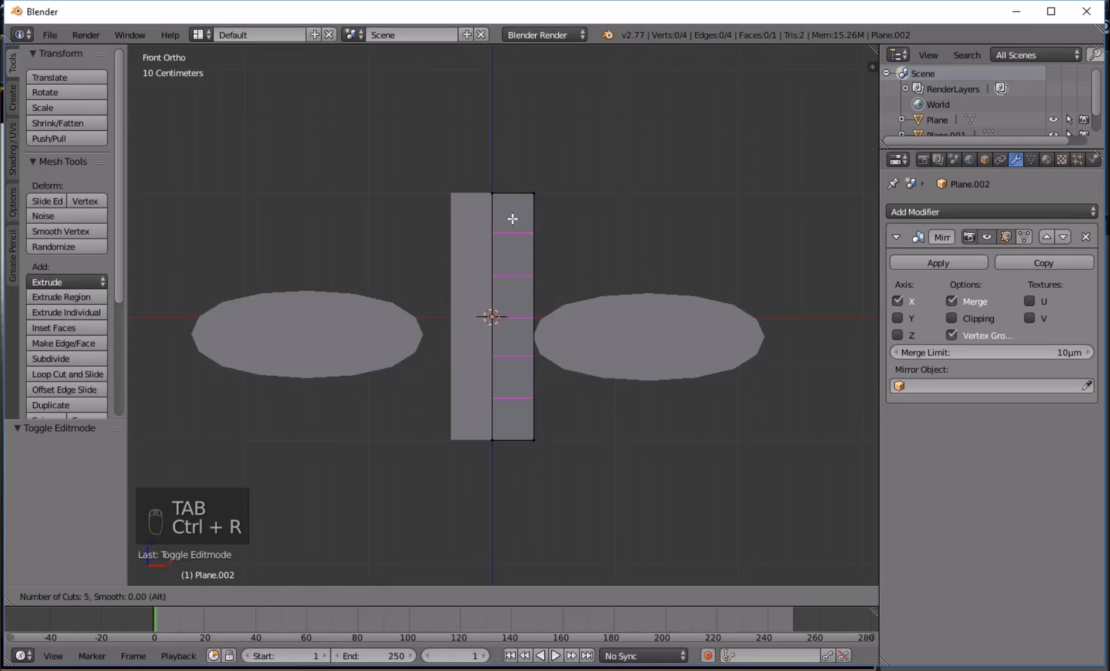
scroll(512, 218, down, 2)
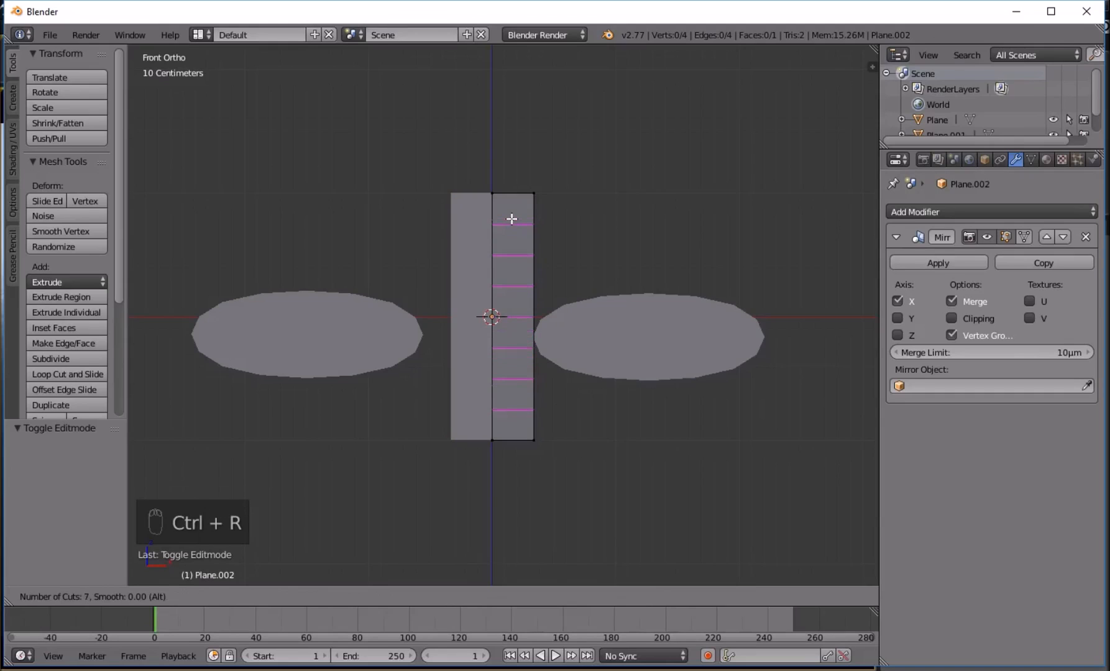
click(511, 218)
right_click(511, 218)
- Taper the body's top by moving the topmost outer vertex about 26.2 cm inward along X and pulling the outer vertex below it inward
right_click(534, 191)
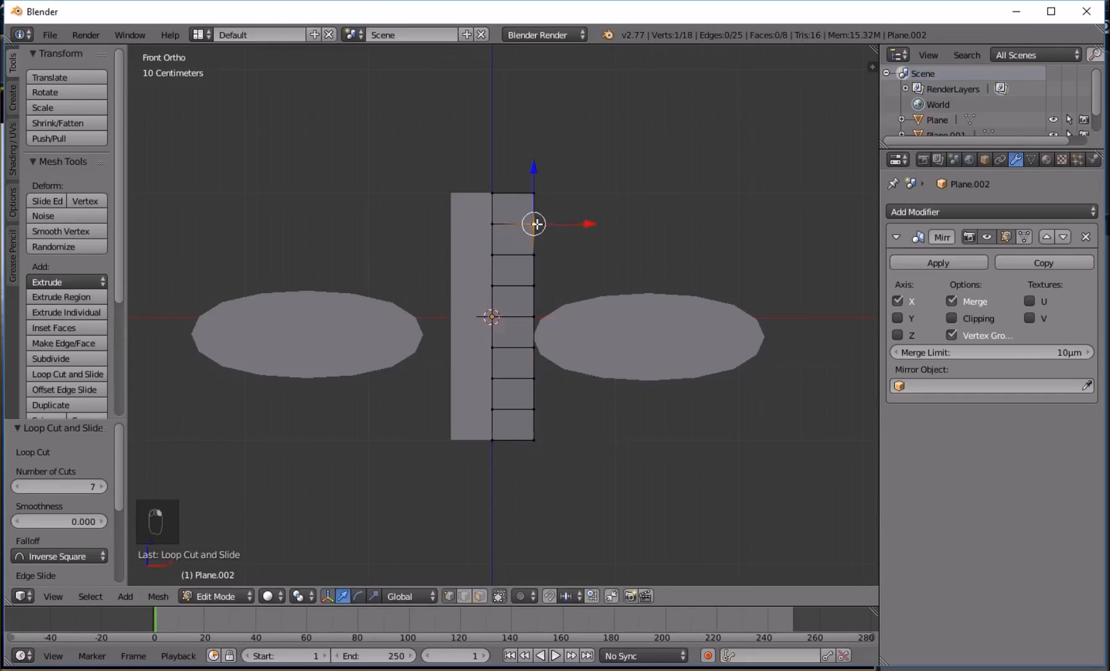
drag(590, 193, 559, 193)
right_click(533, 225)
key(g)
key(x)
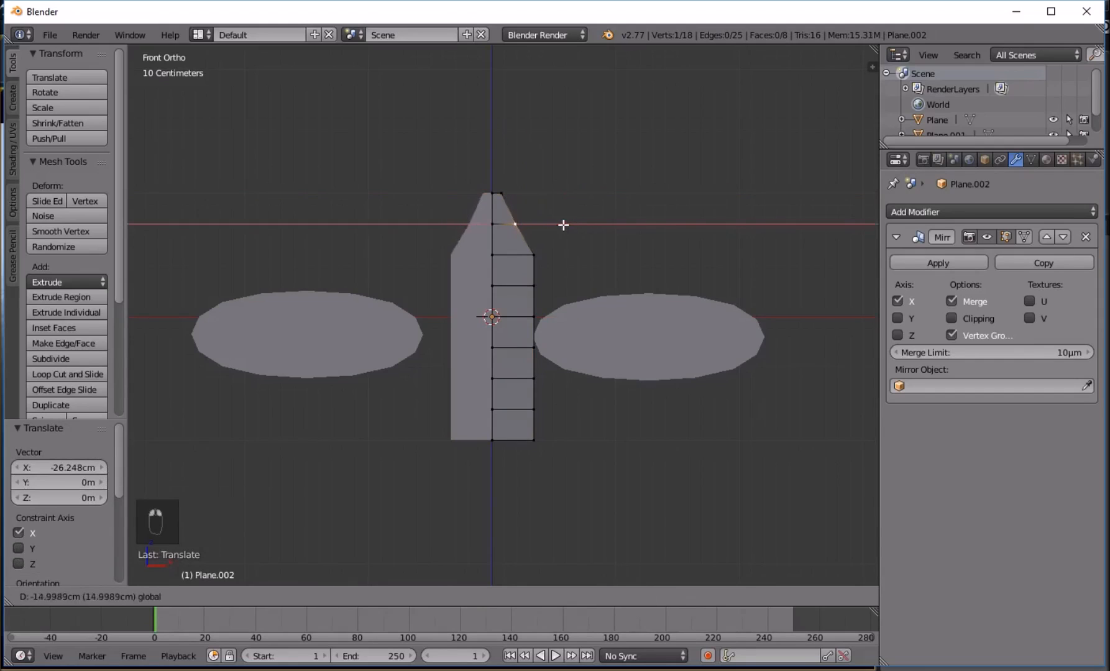
click(551, 225)
- Form a narrow beak by pulling the top outer vertex almost to the centre line, raising the second row and narrowing it
right_click(500, 193)
drag(559, 192, 505, 205)
right_click(509, 224)
key(ctrl+z)
shift+right_click(488, 225)
drag(500, 188, 497, 171)
right_click(507, 211)
drag(566, 211, 560, 211)
- Pull the third row's outer vertex inward and raise that row to just below the beak
right_click(534, 256)
drag(571, 254, 558, 251)
drag(506, 199, 504, 165)
key(ctrl+z)
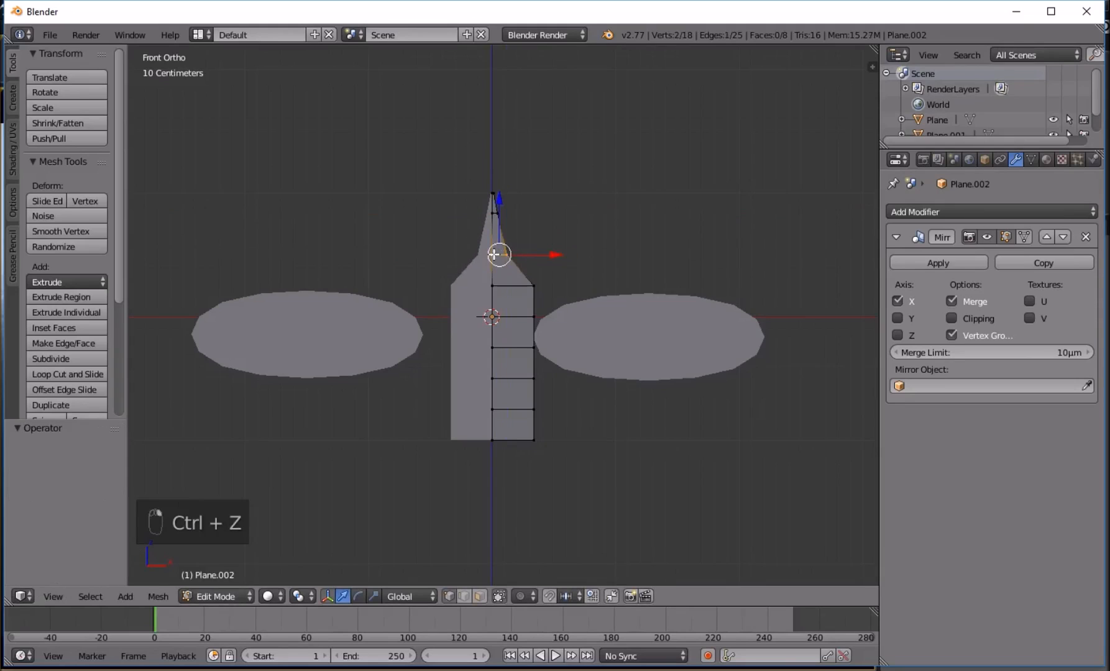
drag(506, 196, 497, 164)
- Raise the fourth row to just below the third and move its outer vertex about 17.5 cm inward along X
right_click(533, 287)
shift+right_click(489, 287)
drag(515, 238, 500, 174)
right_click(533, 234)
drag(582, 235, 560, 234)
- Add a loop cut just below the fourth row and move its outer vertex about 3.1 cm outward to widen the head
key(ctrl+r)
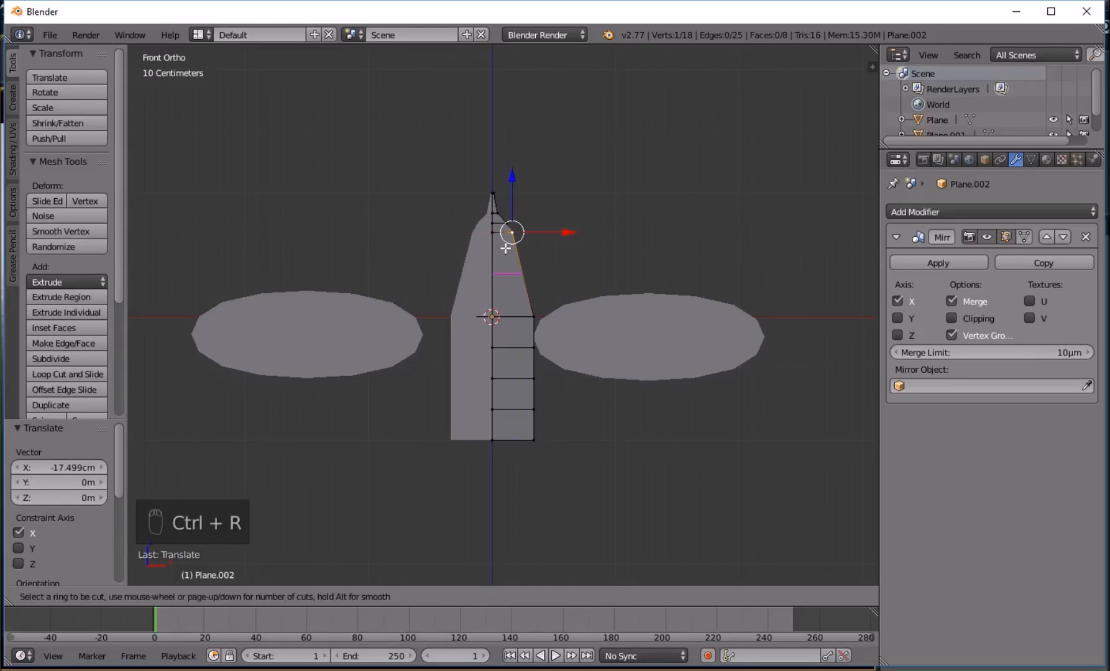
click(505, 241)
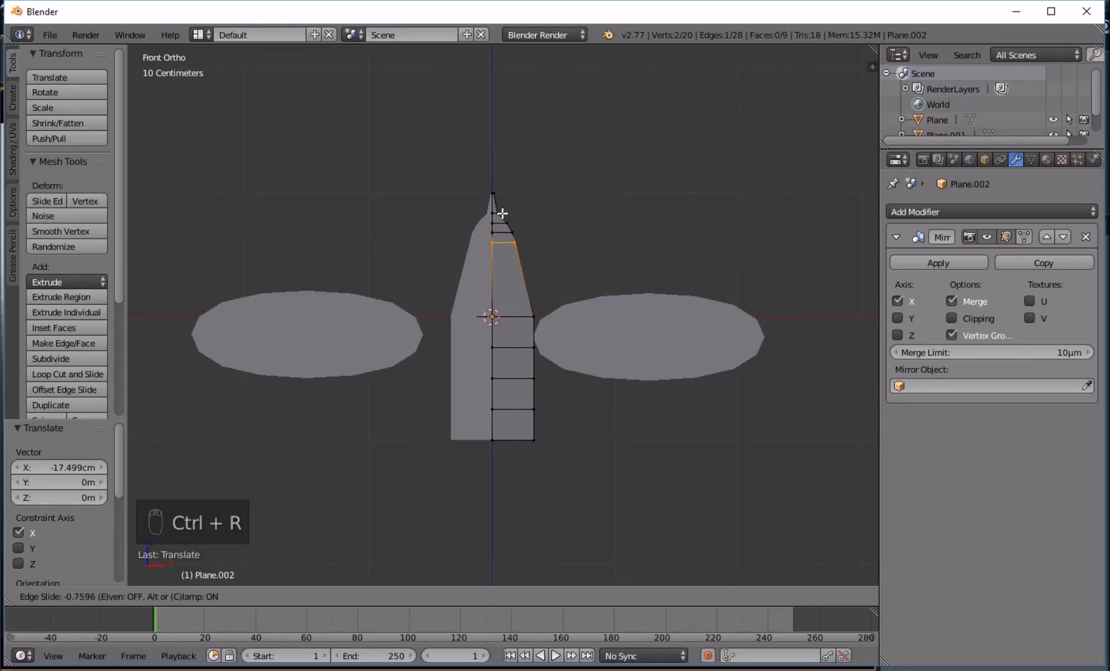
click(502, 214)
drag(550, 243, 575, 242)
key(ctrl+z)
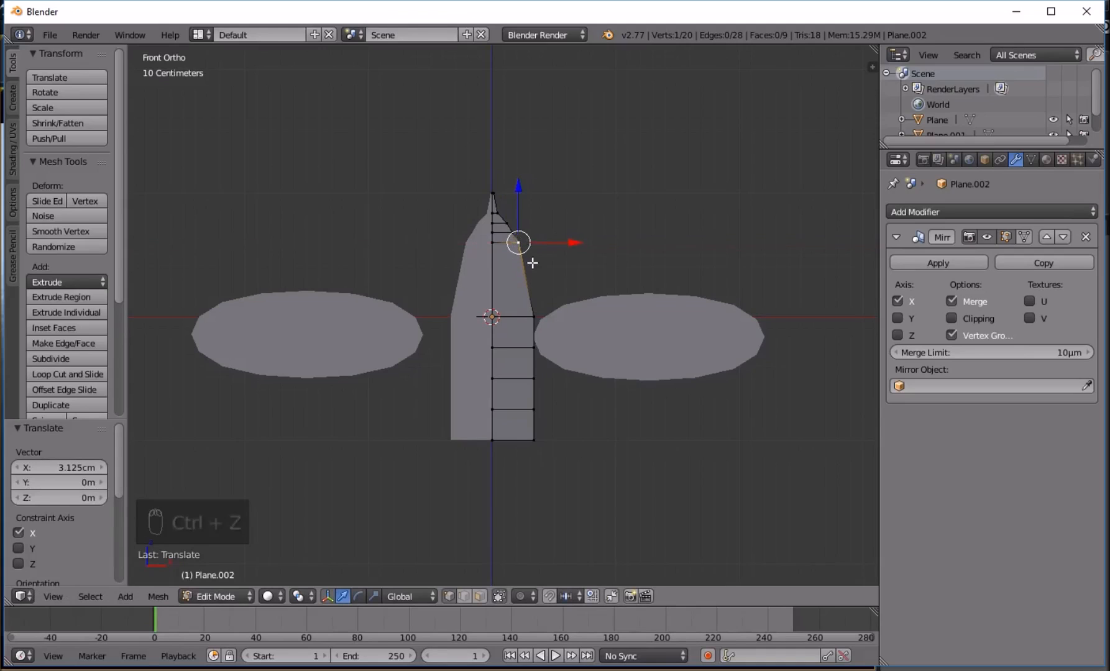
- Raise the row at origin height to the underside of the head and move its outer vertex about 12.5 cm inward
right_click(536, 316)
shift+right_click(497, 317)
drag(513, 267, 503, 204)
right_click(533, 252)
drag(594, 253, 580, 251)
- Add another loop cut close below the head and move its outer vertex about 5.6 cm inward
key(ctrl+r)
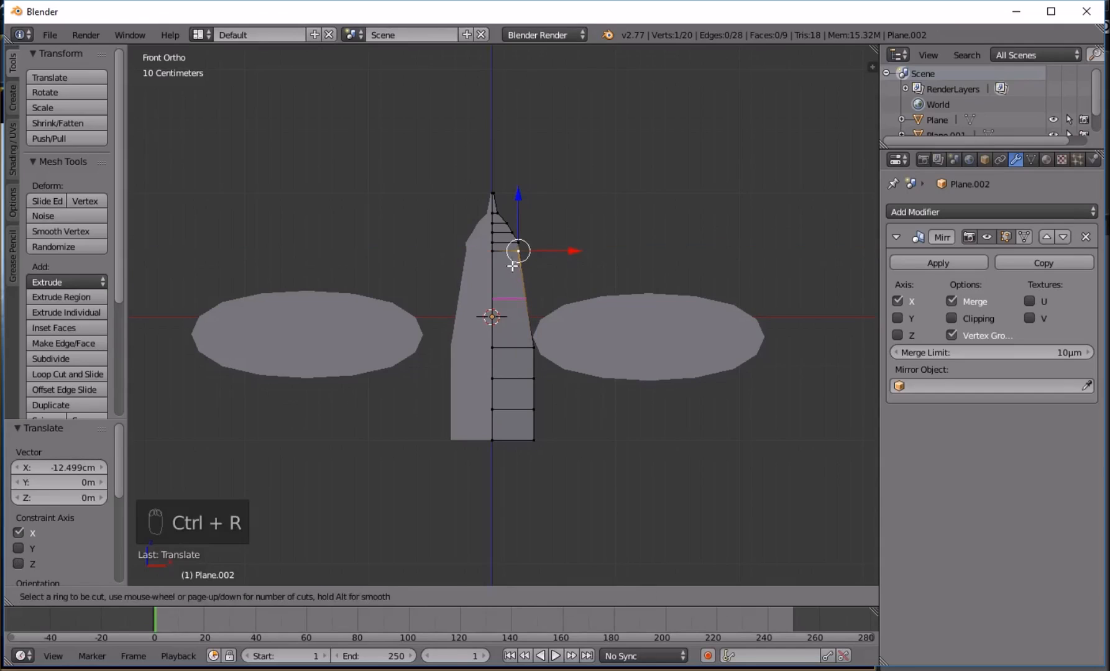
click(507, 264)
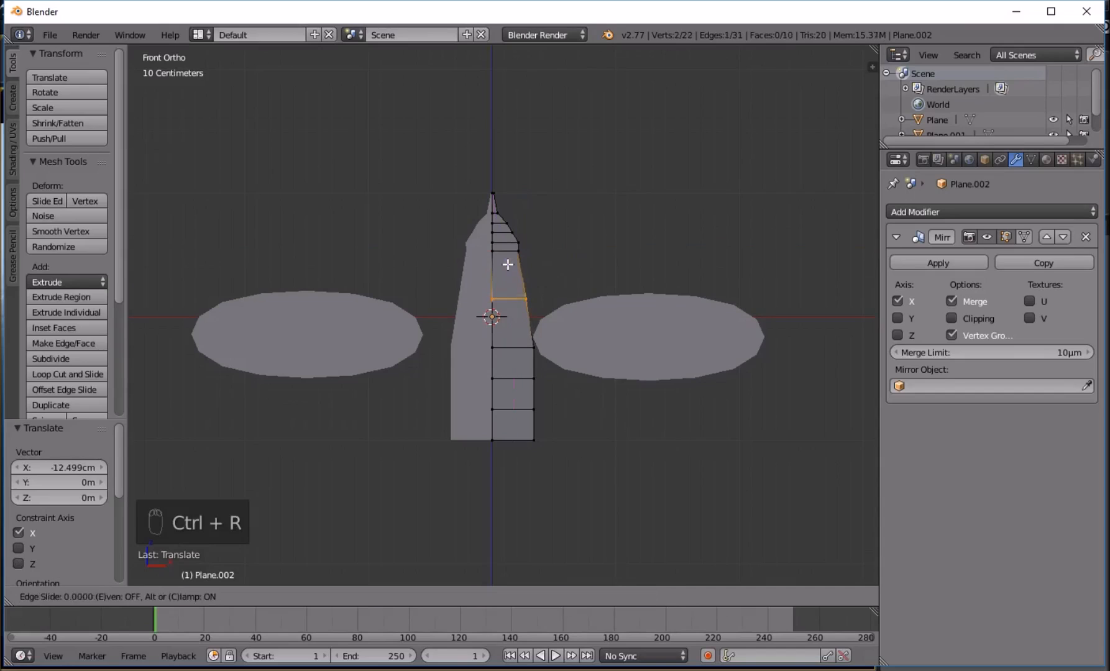
click(509, 226)
right_click(540, 265)
drag(565, 259, 558, 259)
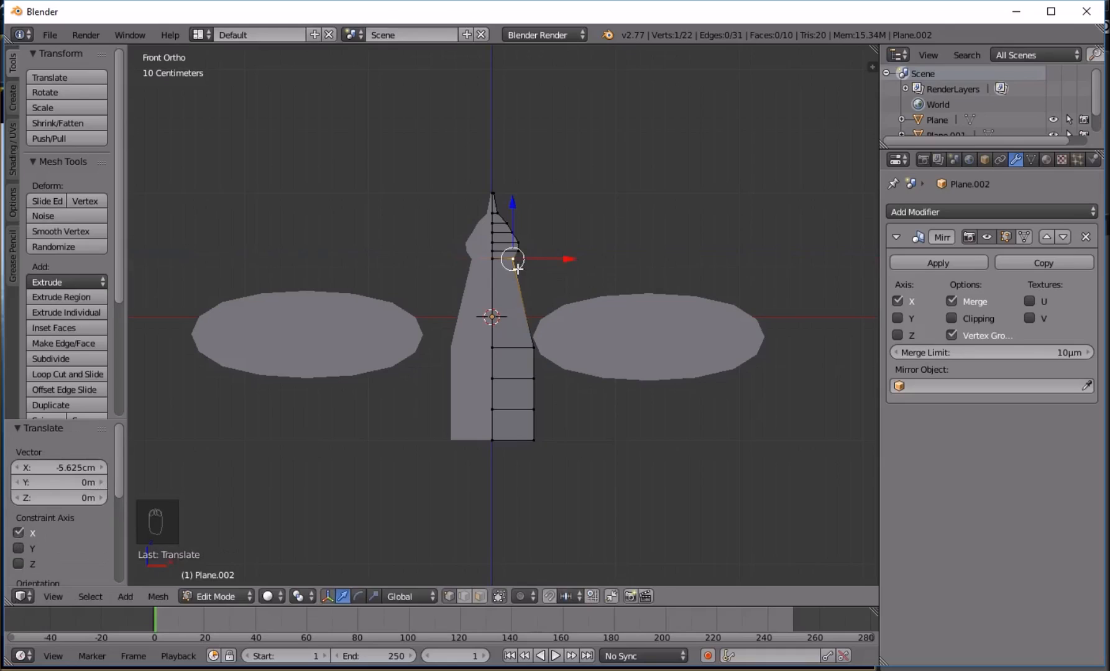
- Add one more loop cut and slide it up close beneath the previous one at the neck
key(ctrl+r)
click(511, 258)
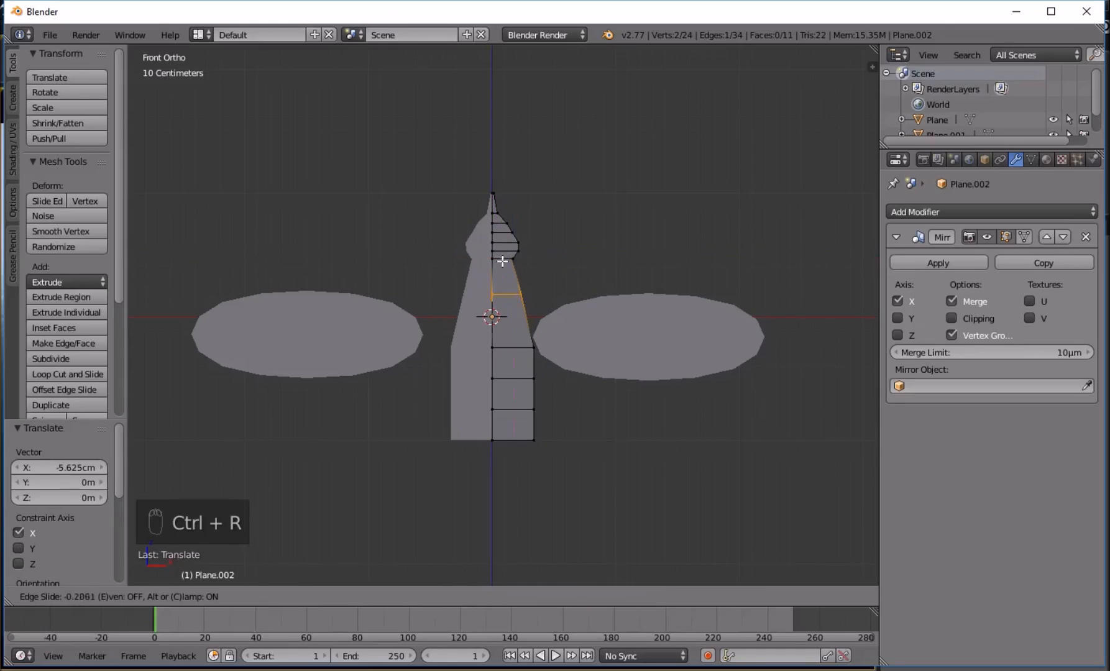
click(508, 233)
key(g)
key(x)
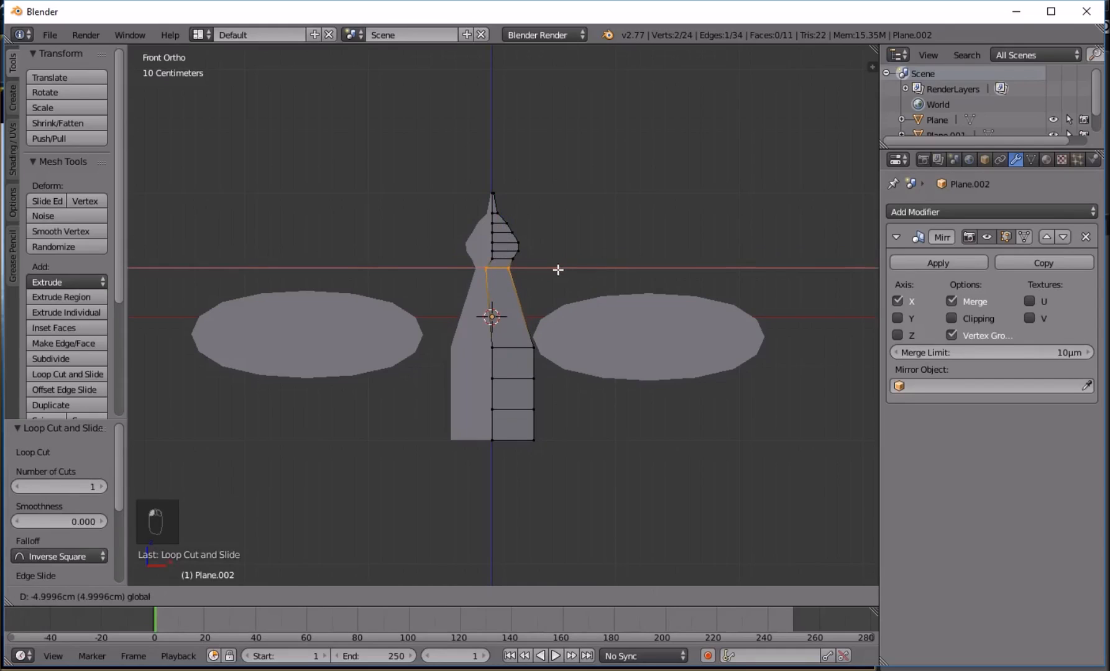
click(558, 269)
key(ctrl+z)
- Narrow the neck by moving only the outer vertex of the lowest neck cut about 7.5 cm inward along X
right_click(515, 272)
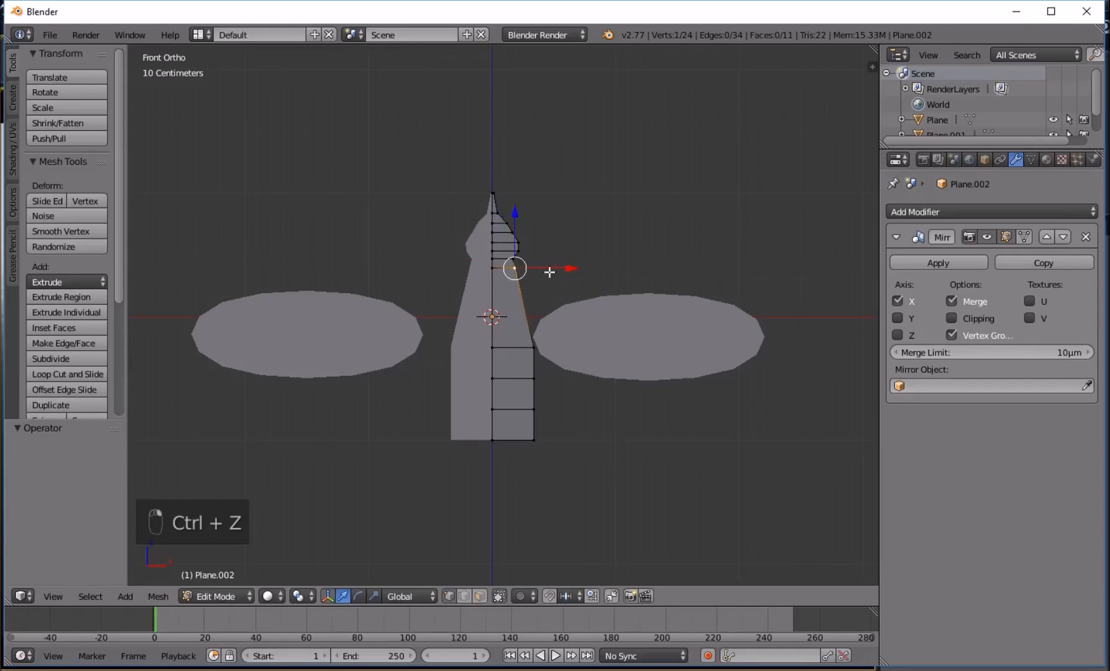
key(g)
key(x)
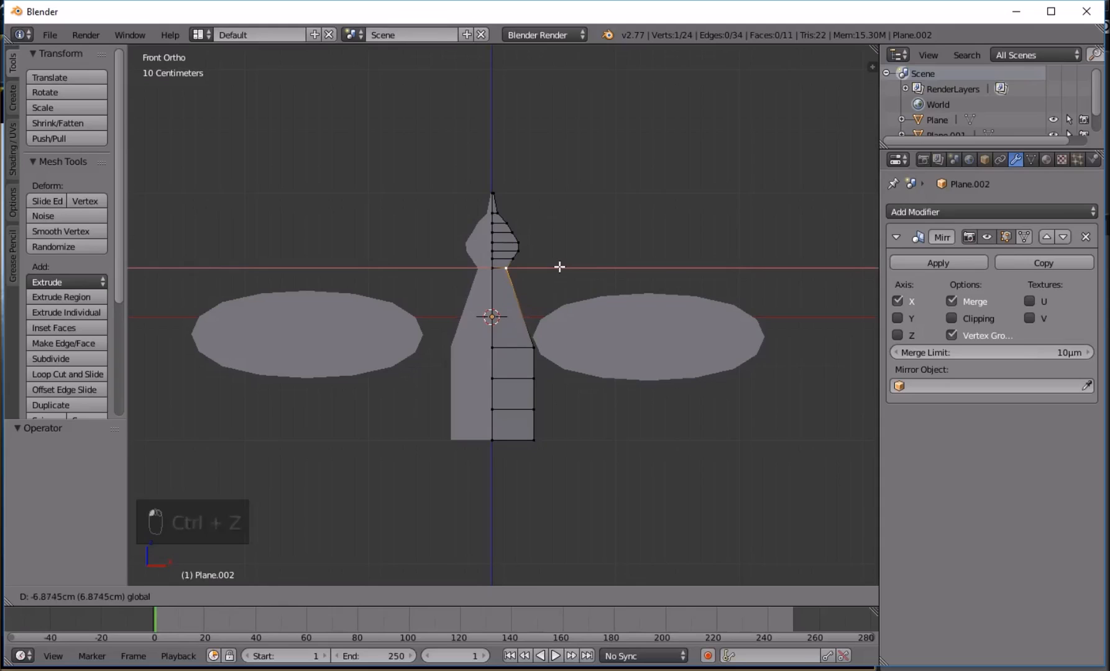
click(561, 266)
middle_drag(561, 266, 425, 223)
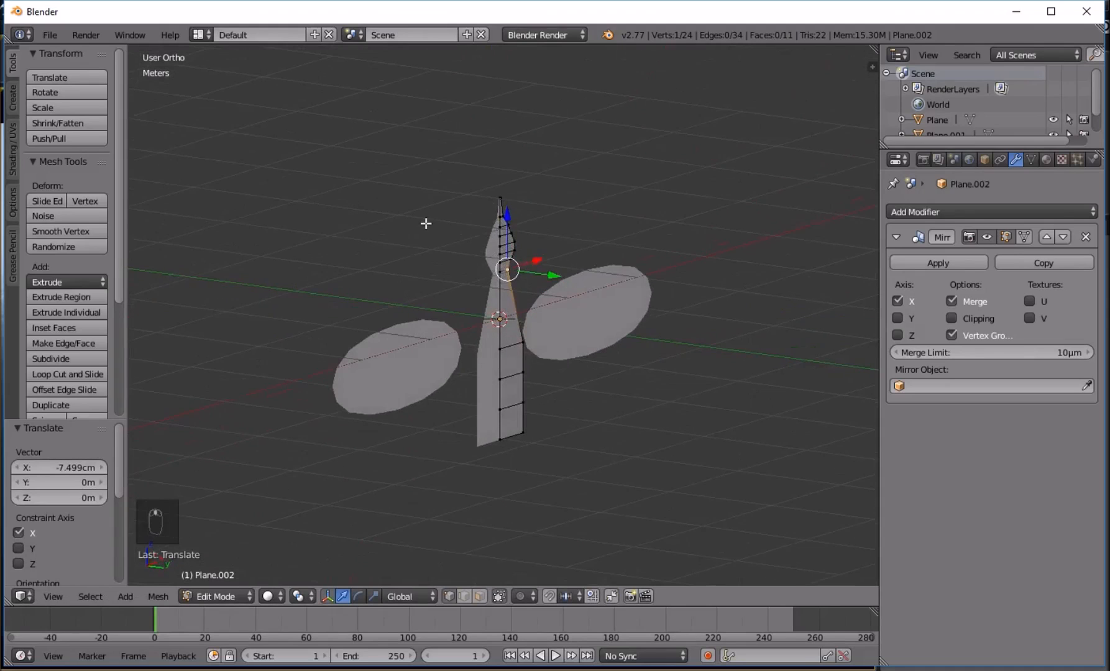
key(KP_1)
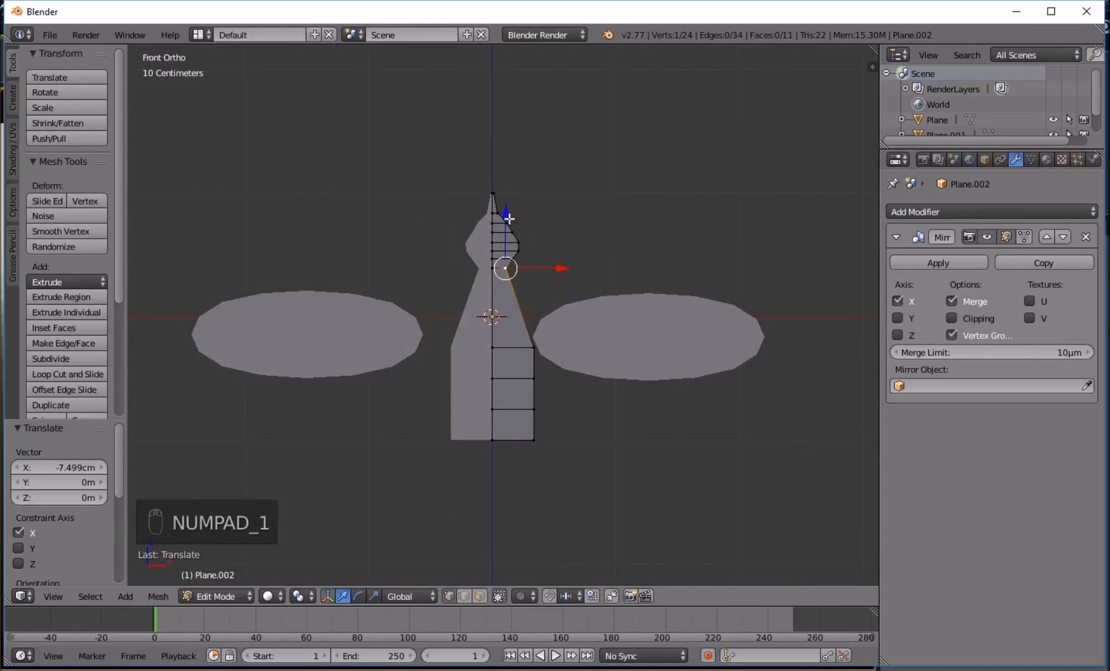
- Add a loop cut between the neck and the wing joint, and move its outer vertex outward to round the shoulder
key(ctrl+r)
click(508, 302)
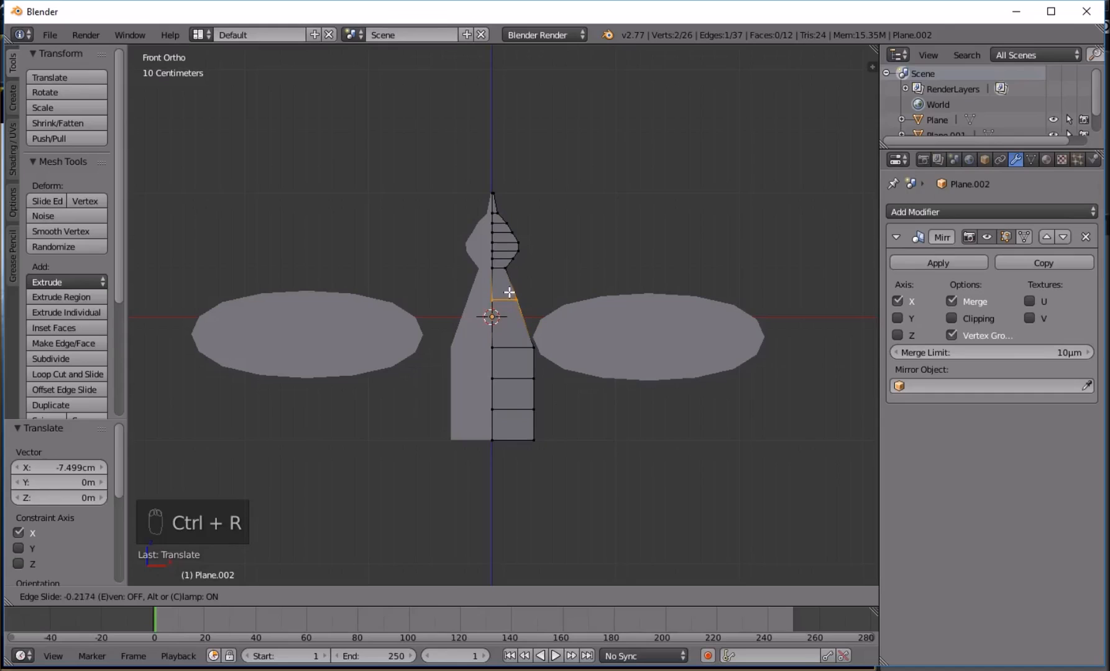
click(509, 289)
drag(554, 296, 504, 262)
key(ctrl+z)
right_click(517, 296)
- Raise the fourth row from the bottom about 25.6 cm to origin height and pull its outer vertex slightly inward
right_click(536, 348)
shift+right_click(493, 350)
right_click(533, 314)
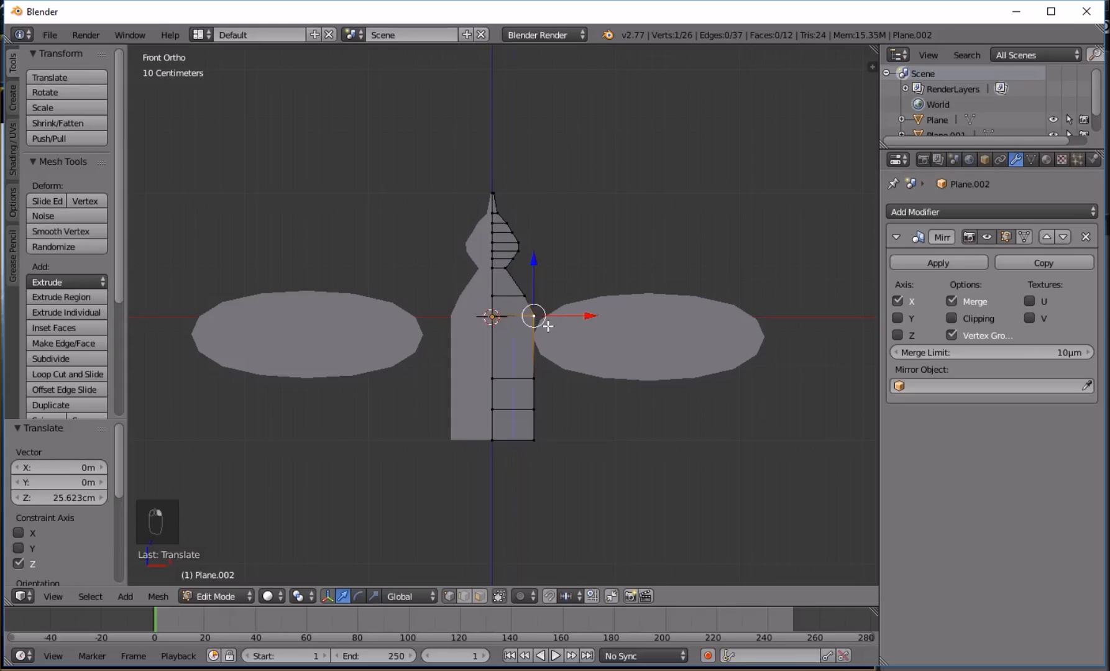
drag(577, 316, 532, 322)
- Raise the third row from the bottom to just below origin height and nudge its outer vertex inward
right_click(533, 378)
shift+right_click(494, 378)
drag(513, 276, 511, 283)
right_click(534, 329)
drag(594, 328, 585, 329)
- Raise the row above the bottom edge to just below the previous row and move its outer vertex 2.5 cm inward
right_click(533, 409)
shift+right_click(492, 409)
drag(513, 365, 502, 289)
right_click(534, 340)
drag(588, 338, 584, 338)
- Add a loop cut midway down the lower body and pull its outer vertex inward to form a flared tail
right_click(533, 439)
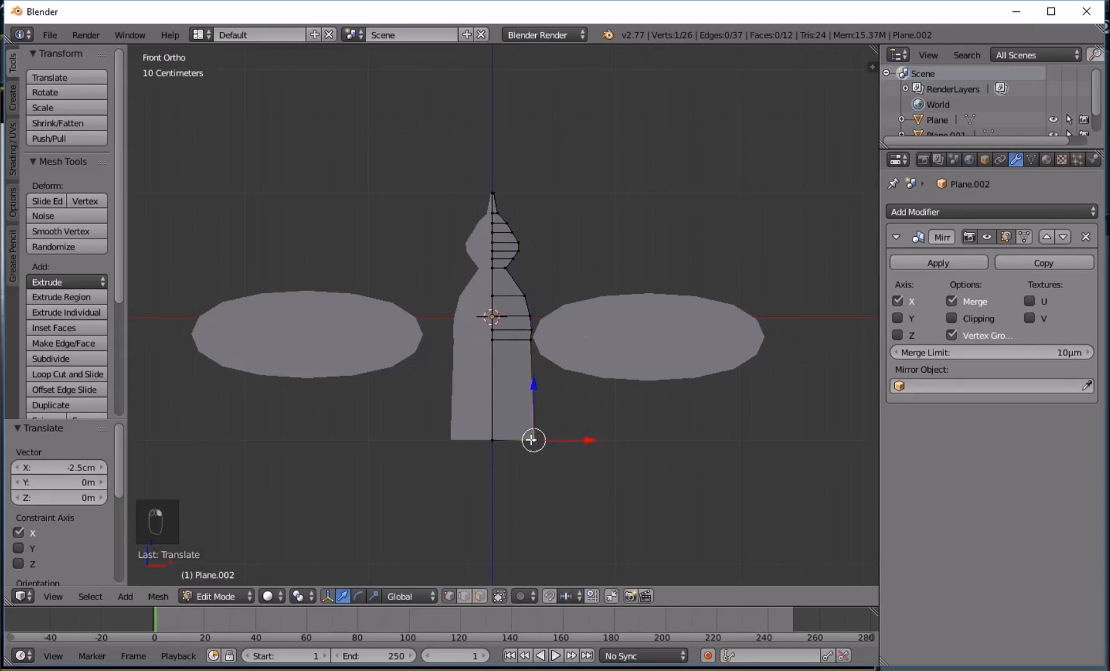
key(ctrl+r)
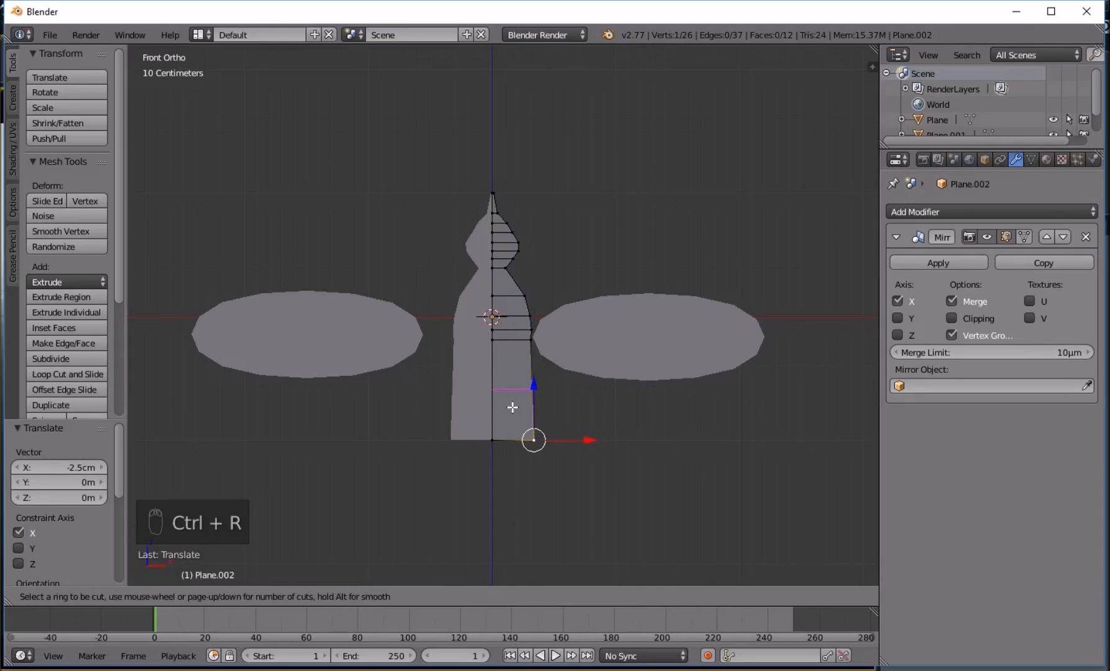
click(512, 407)
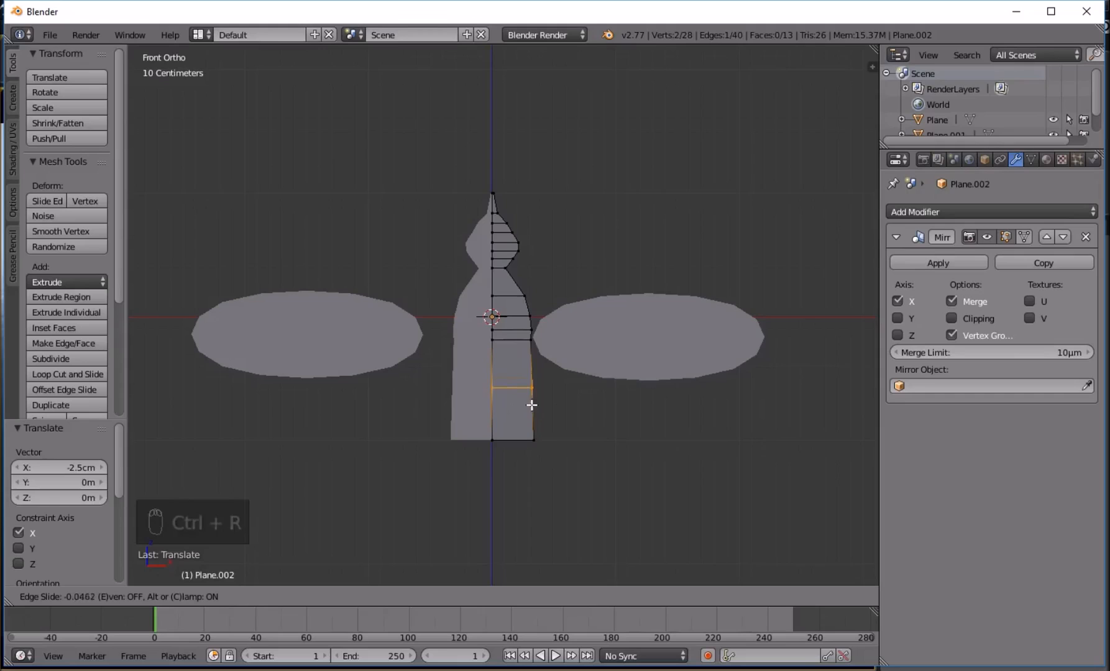
click(529, 405)
drag(564, 390, 577, 367)
key(ctrl+z)
right_click(535, 395)
- Return to Object Mode and add a Solidify modifier to the body with a thickness of 7.01 cm
middle_drag(577, 367, 501, 333)
key(Tab)
middle_drag(553, 361, 481, 308)
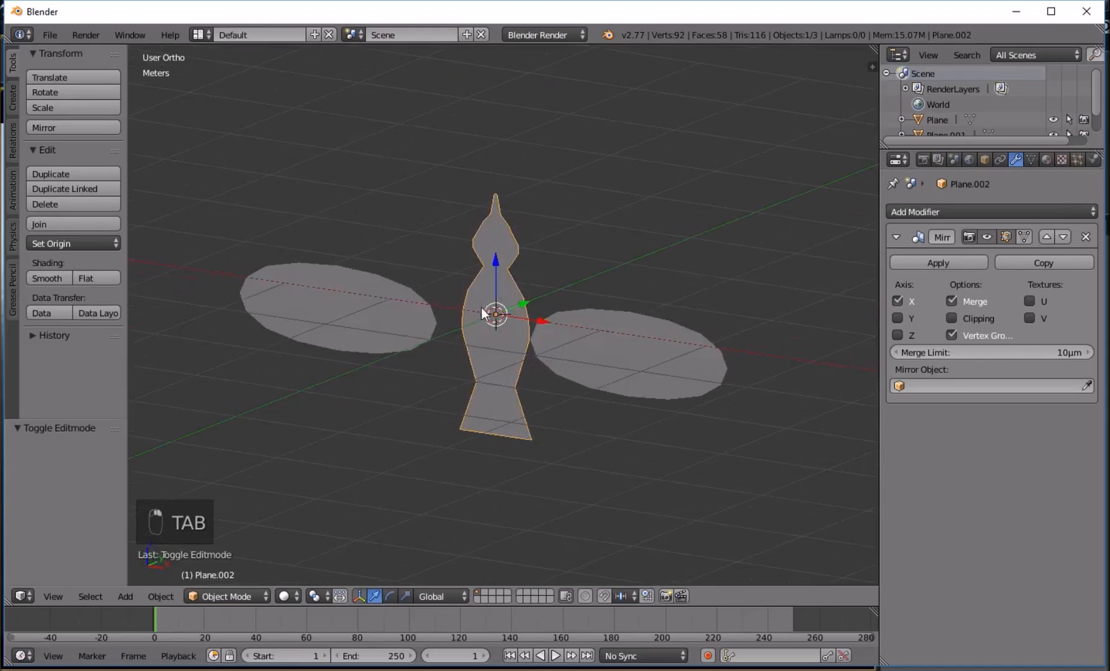
middle_drag(585, 300, 659, 273)
click(1011, 212)
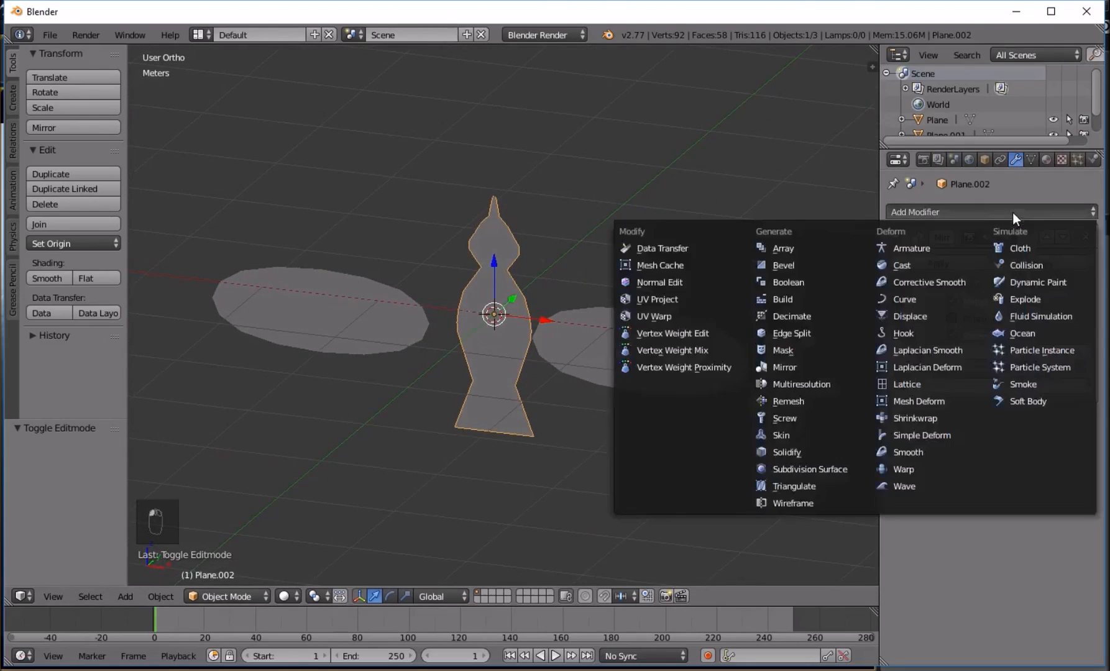
click(798, 452)
middle_drag(646, 373, 512, 360)
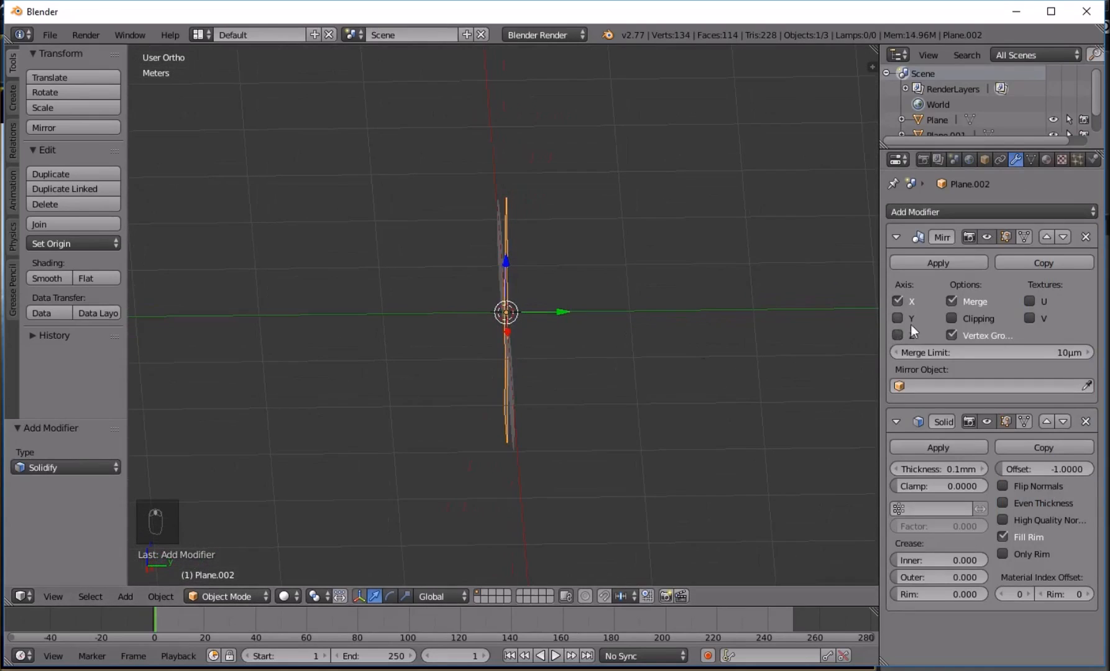
click(938, 467)
drag(939, 468, 991, 468)
- Apply smooth shading to the thickened bird body
middle_drag(532, 371, 480, 328)
click(32, 279)
middle_drag(470, 240, 565, 244)
shift+right_click(426, 340)
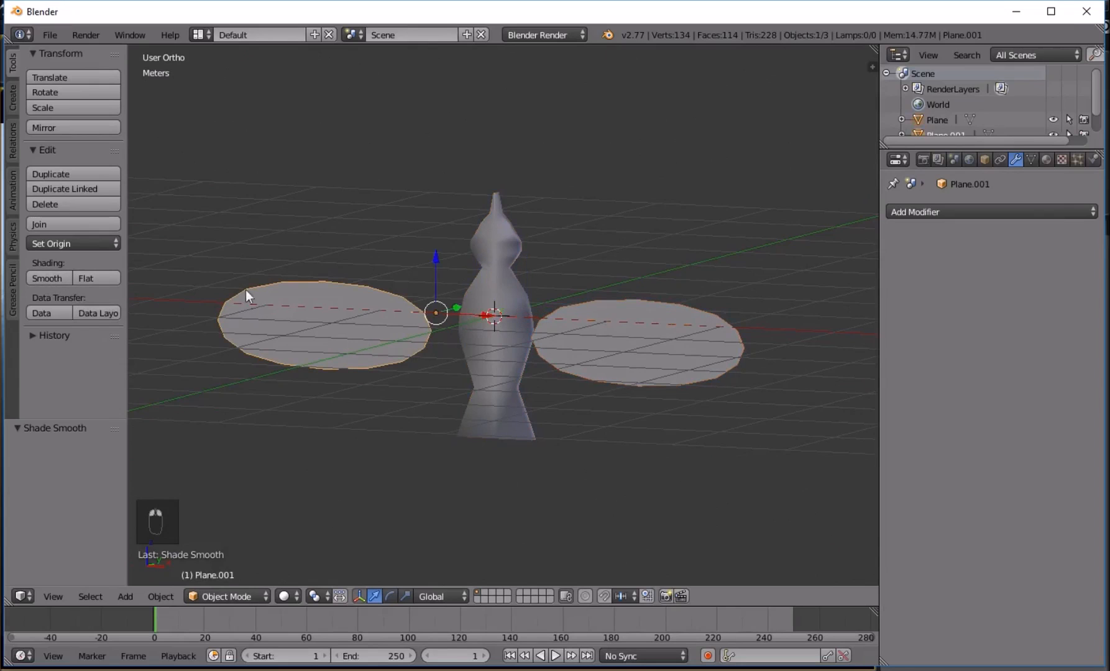
right_click(497, 348)
middle_drag(497, 348, 557, 276)
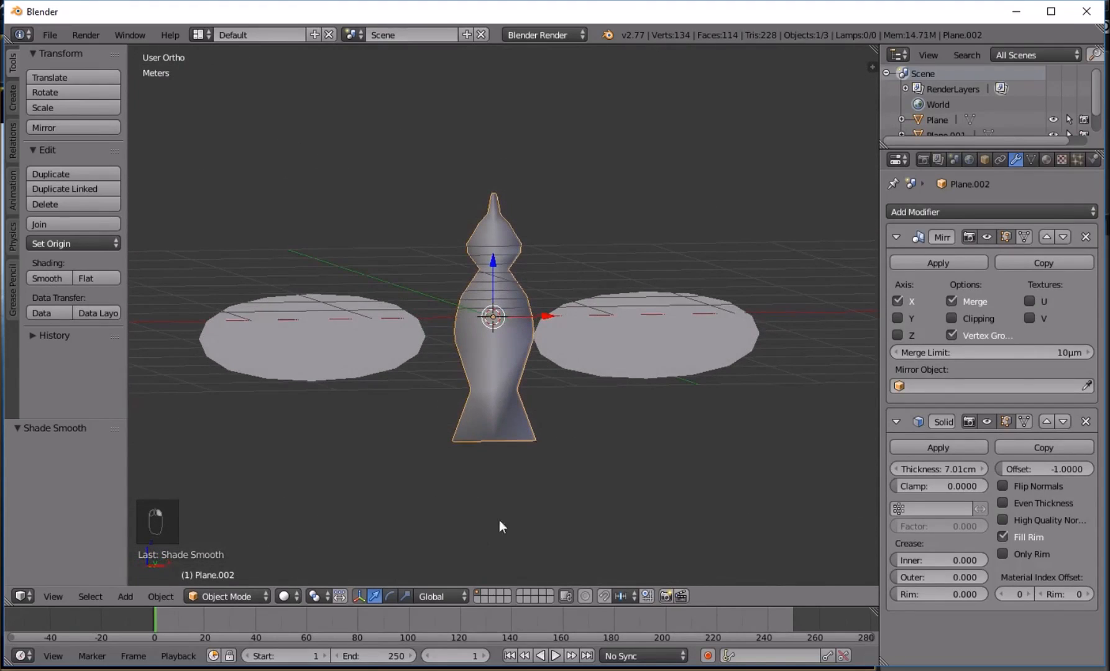
- Switch the viewport back to textured shading in front view
click(302, 596)
click(316, 522)
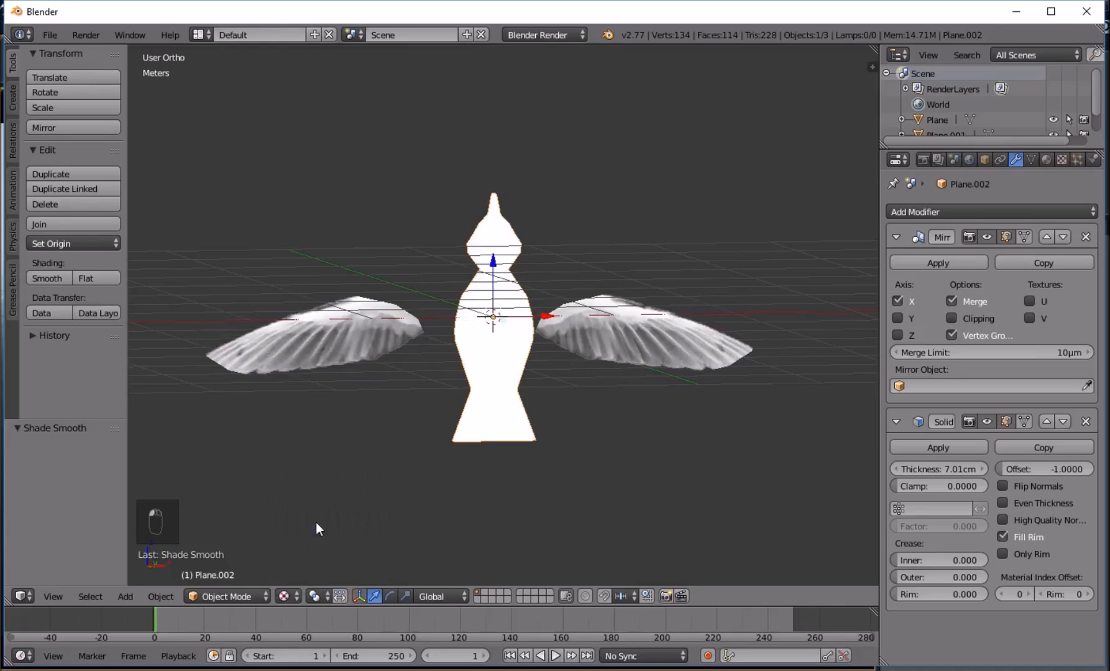
key(KP_1)
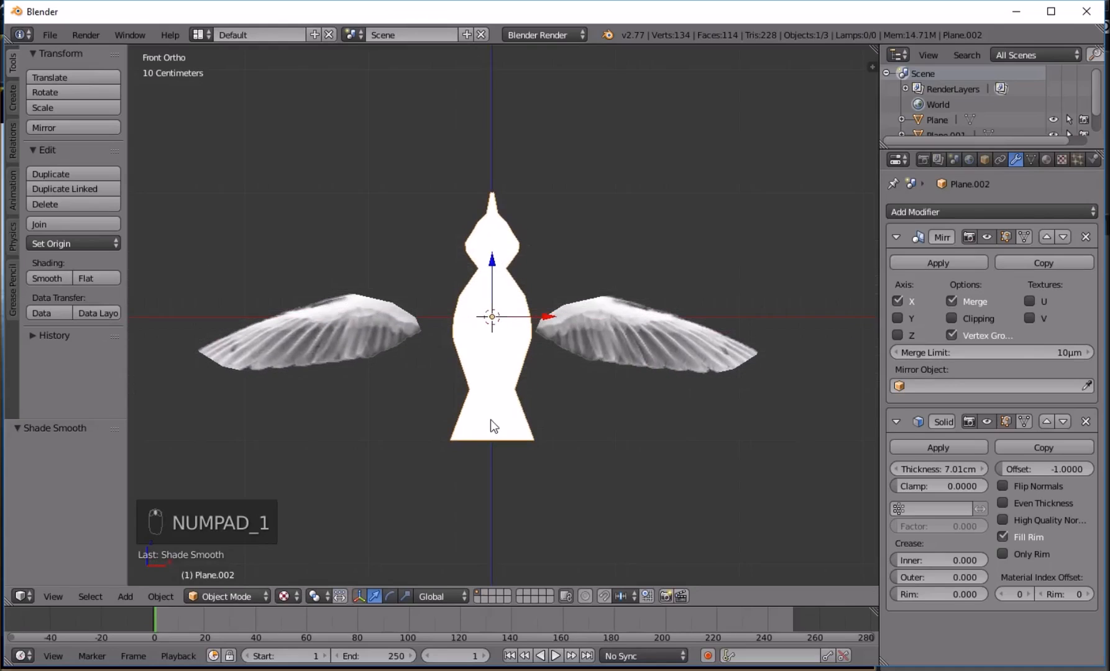
- Move both wings inward along X to meet the body, shifting the left wing 44.372 cm
right_click(660, 345)
drag(581, 314, 566, 313)
right_click(413, 323)
drag(491, 317, 543, 316)
middle_drag(544, 316, 431, 396)
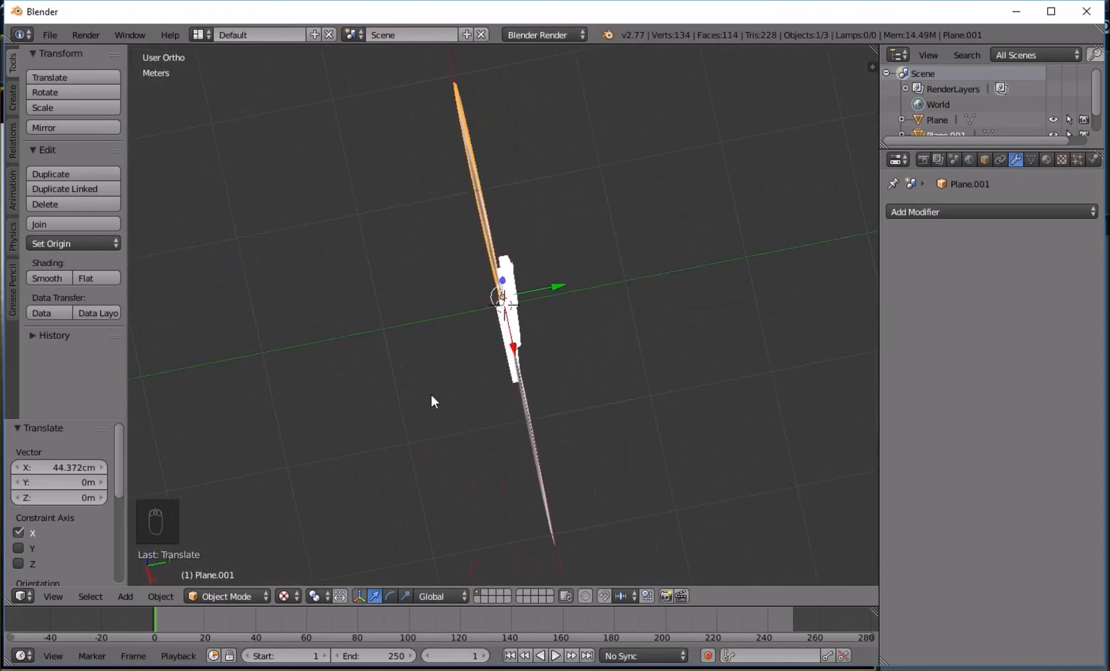
- Move the bird body -6.144 mm along Y to centre it between the wings
right_click(516, 295)
key(g)
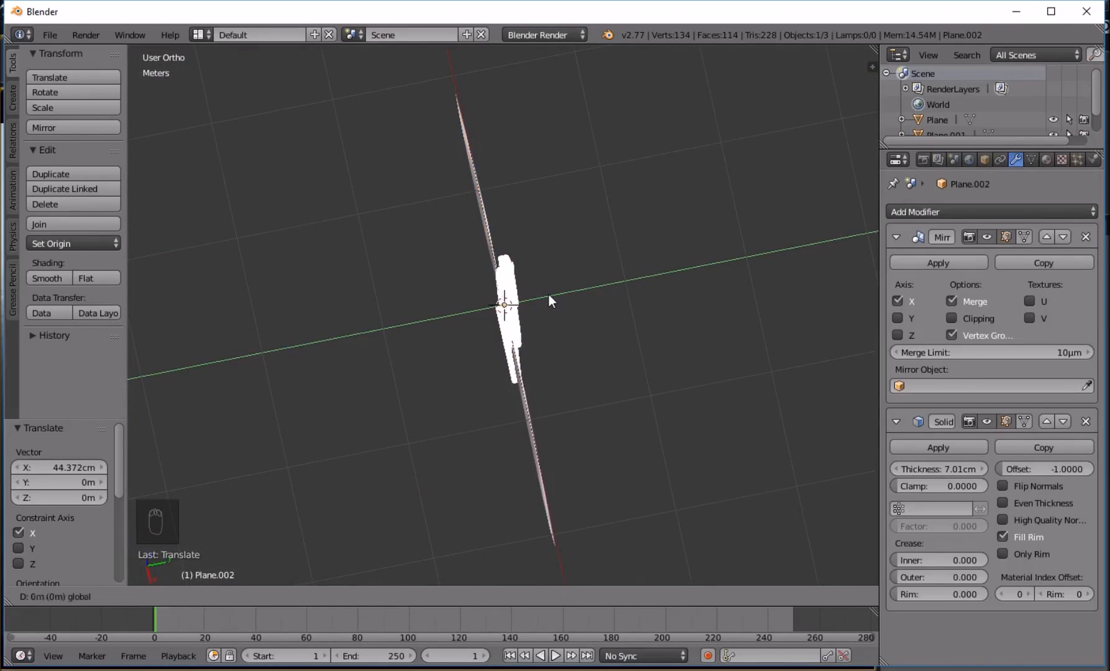
click(547, 295)
middle_drag(546, 295, 567, 257)
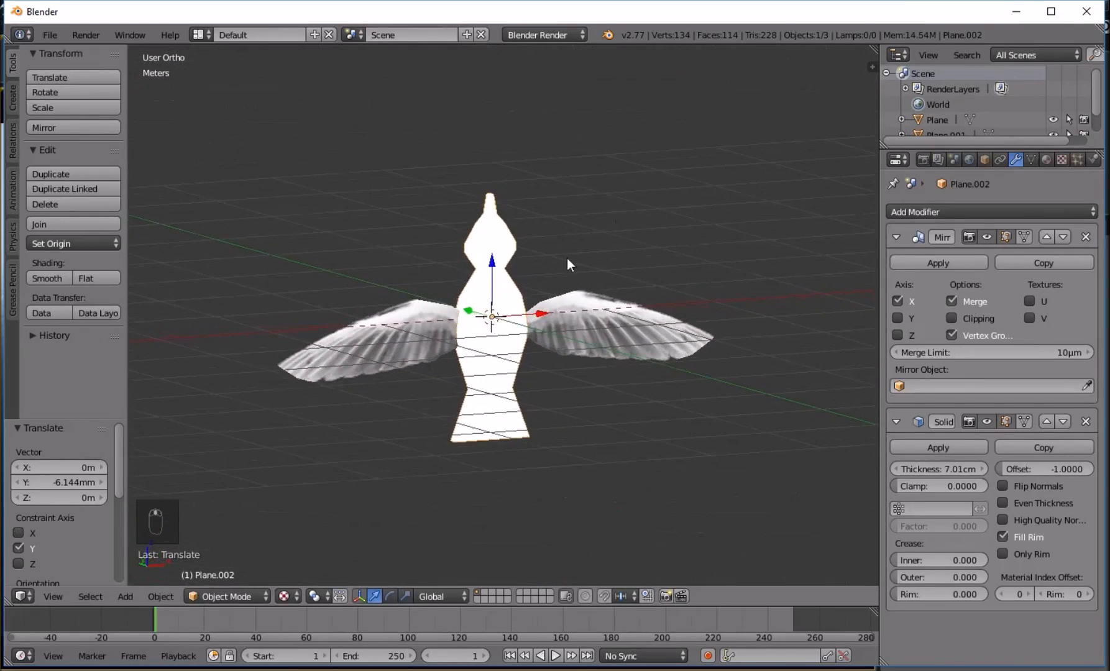
- Try a level 1 Subdivision Surface modifier on the bird body
key(a)
key(KP_1)
right_click(502, 380)
key(ctrl+1)
middle_drag(502, 333, 831, 387)
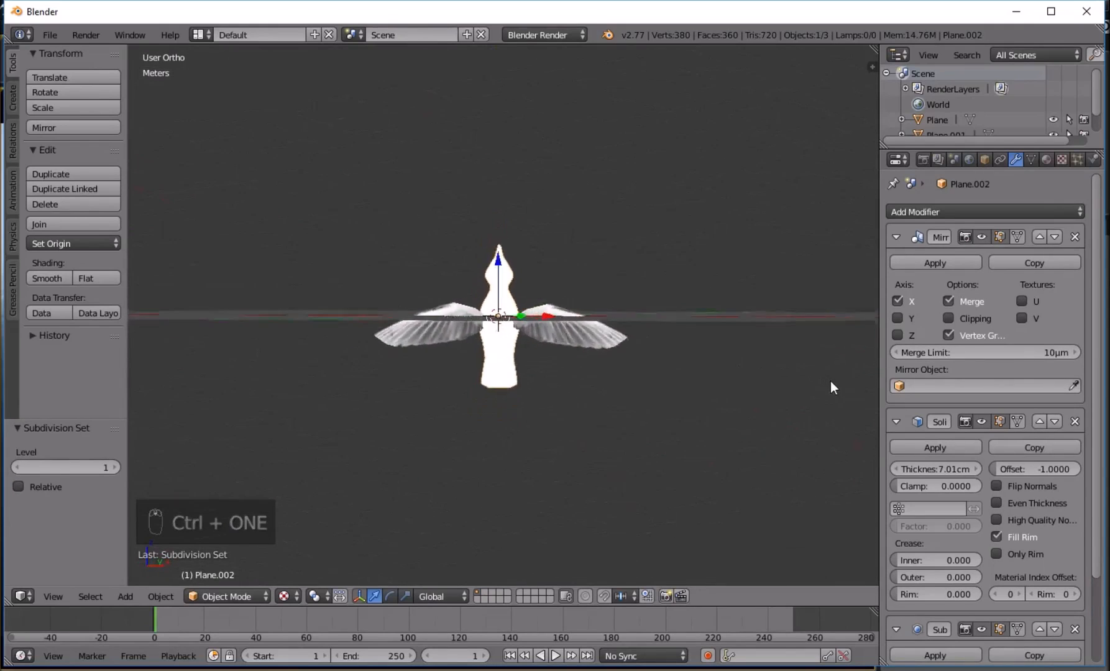
- Apply the Solidify modifier to the bird body
scroll(829, 380, down, 3)
scroll(941, 389, down, 4)
click(936, 355)
scroll(751, 368, up, 8)
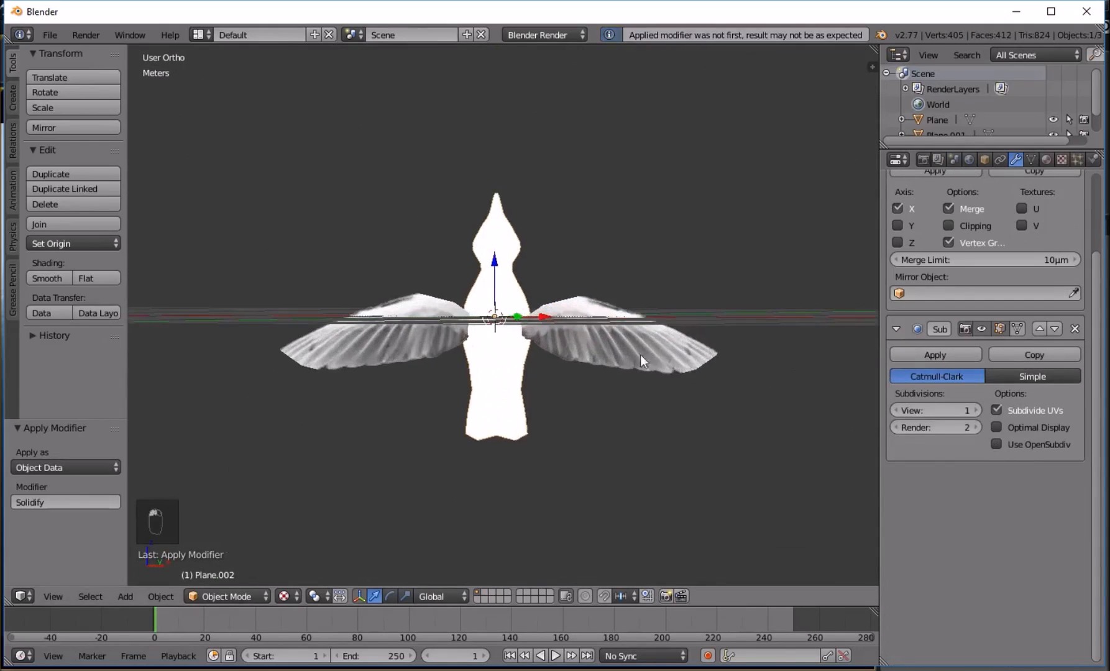
- Remove the Subdivision Surface modifier from the bird body
middle_drag(603, 385, 830, 363)
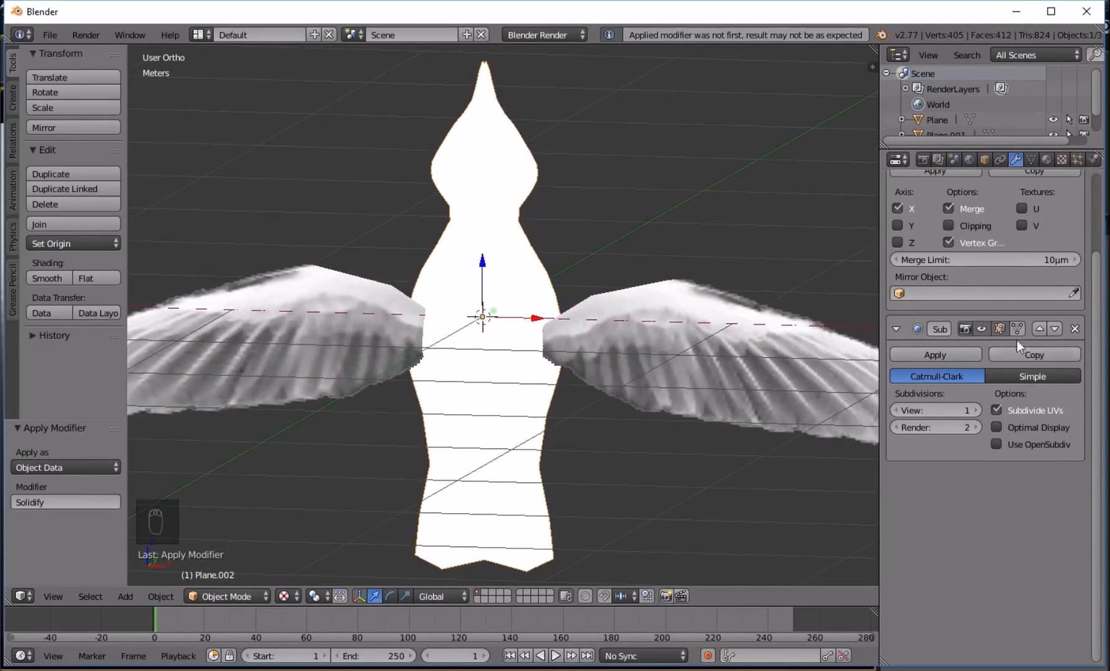
click(1074, 329)
middle_drag(600, 337, 463, 342)
- Apply the Mirror modifier to the bird body
key(a)
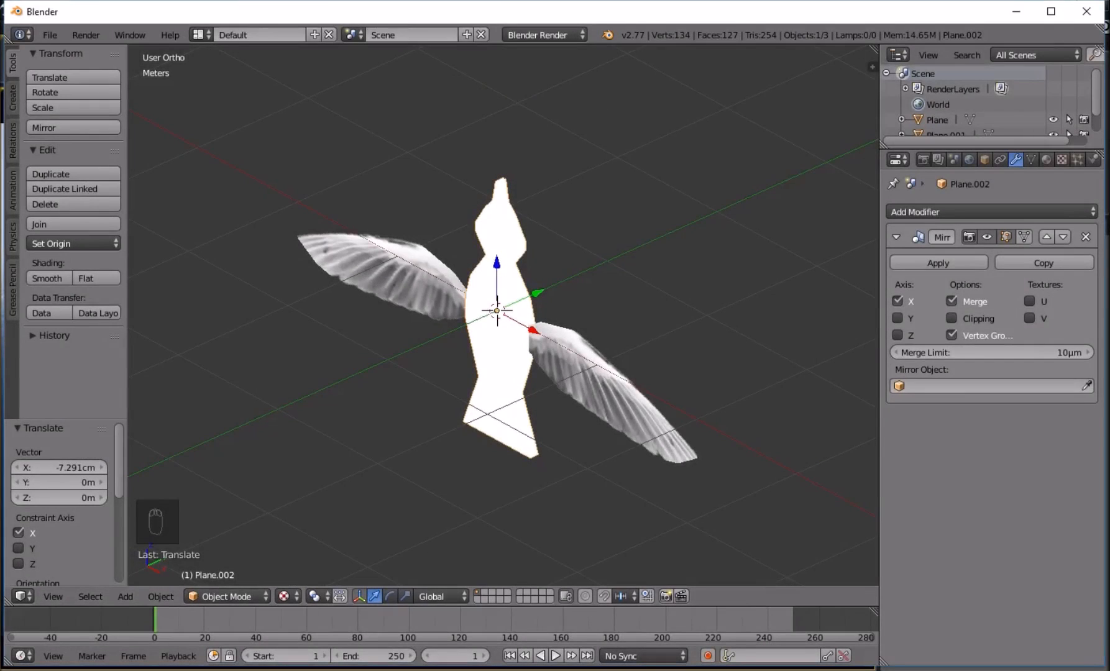
mouse_move(641, 266)
middle_down()
mouse_move(625, 260)
mouse_move(656, 221)
mouse_move(534, 232)
mouse_move(634, 244)
middle_up()
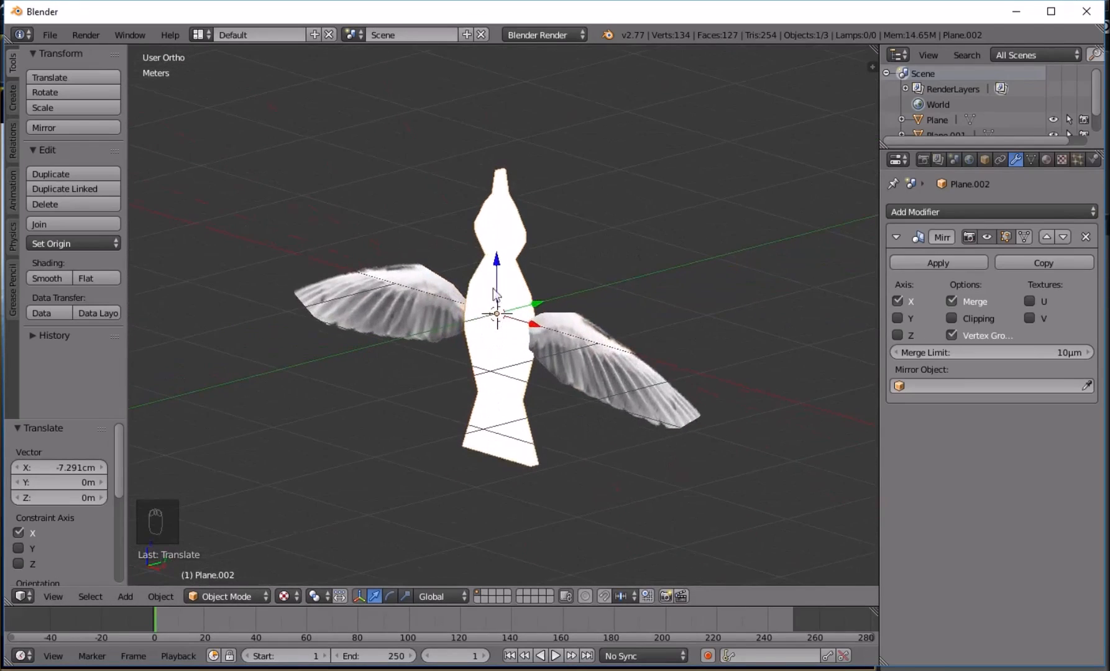
key(a)
middle_drag(484, 317, 373, 317)
middle_drag(497, 337, 619, 236)
middle_drag(540, 262, 571, 286)
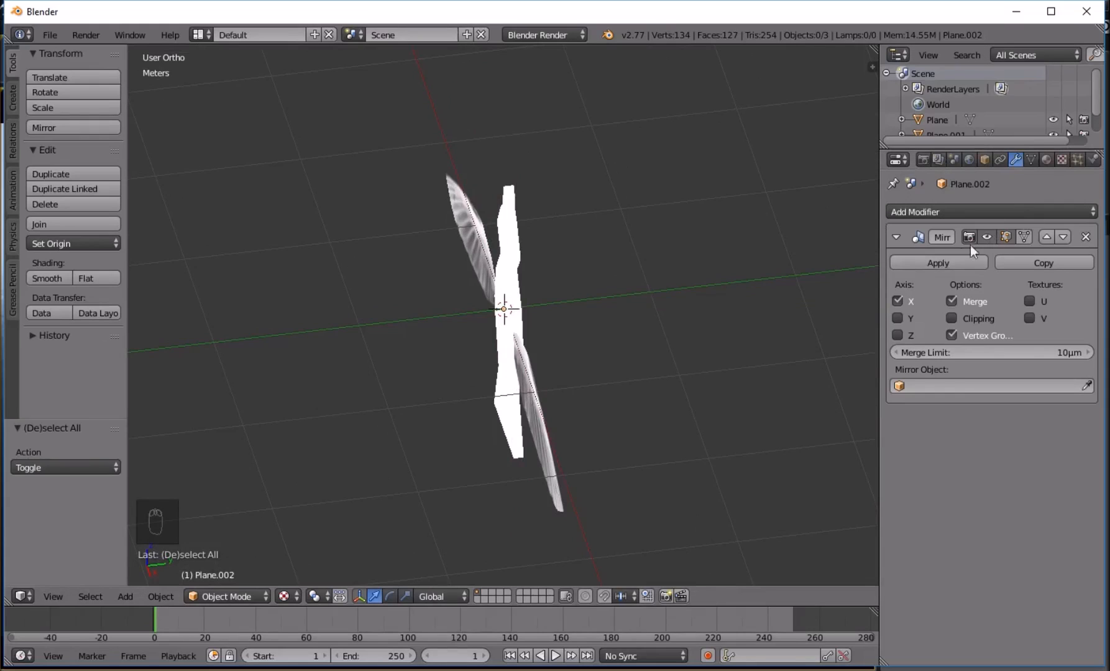
click(937, 262)
- Select the body and both wings and join them into one object
middle_drag(358, 355, 522, 318)
right_click(513, 335)
key(a)
right_click(493, 344)
middle_drag(451, 312, 509, 286)
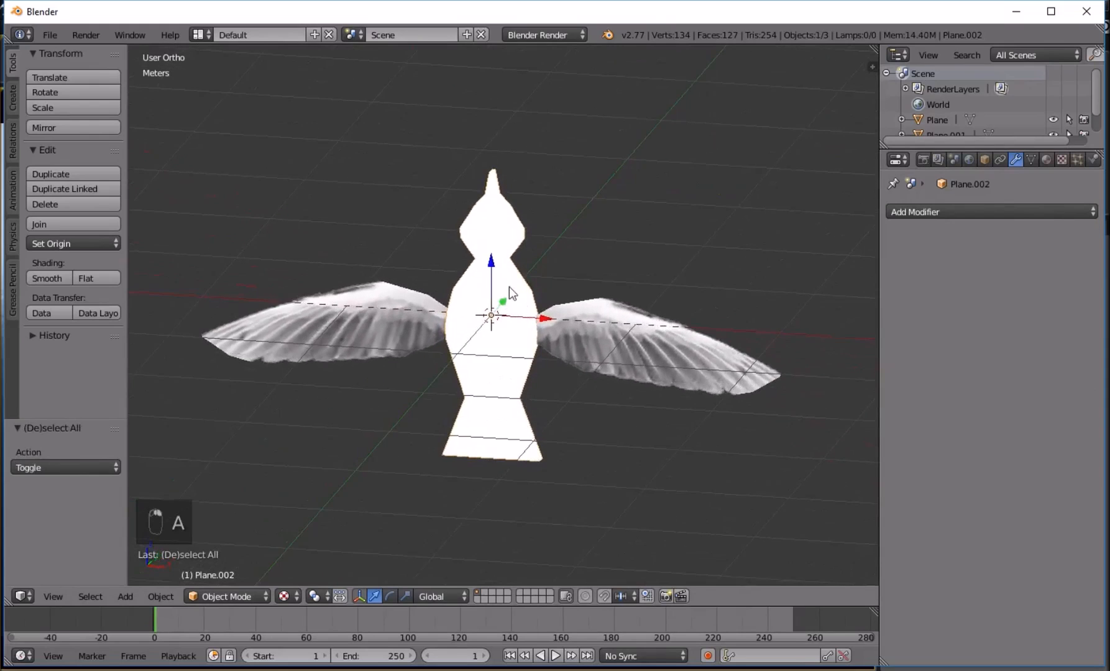
shift+right_click(579, 340)
shift+right_click(416, 339)
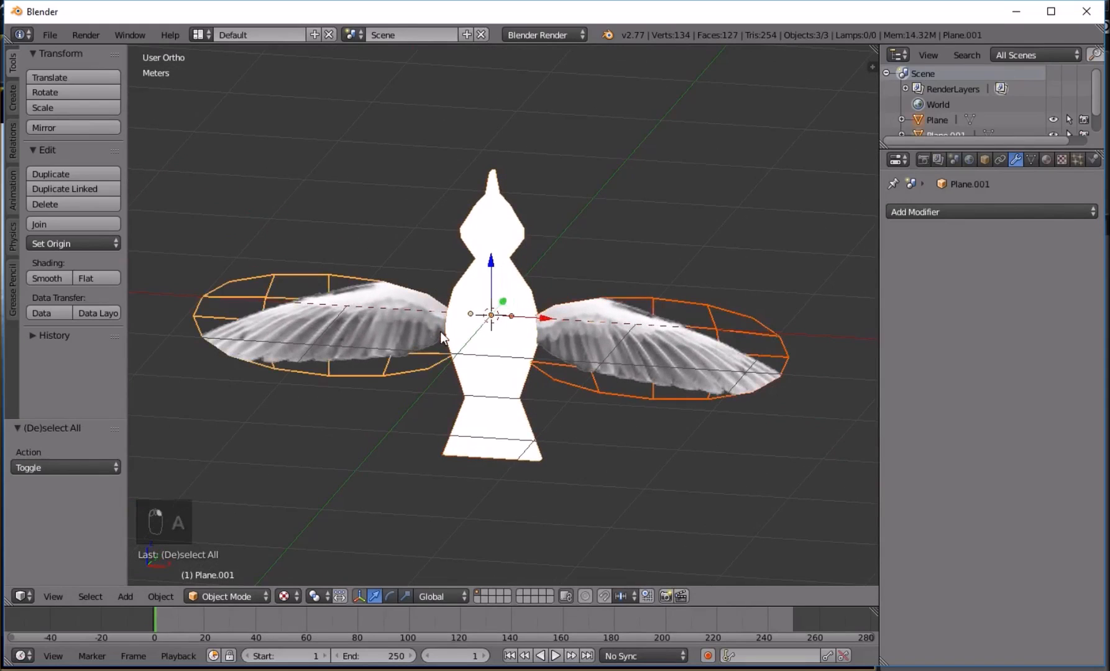
key(ctrl+j)
- Set the joined bird's origin to the 3D cursor
middle_drag(443, 336, 380, 230)
key(a)
key(a)
key(ctrl+alt+shift+c)
click(408, 255)
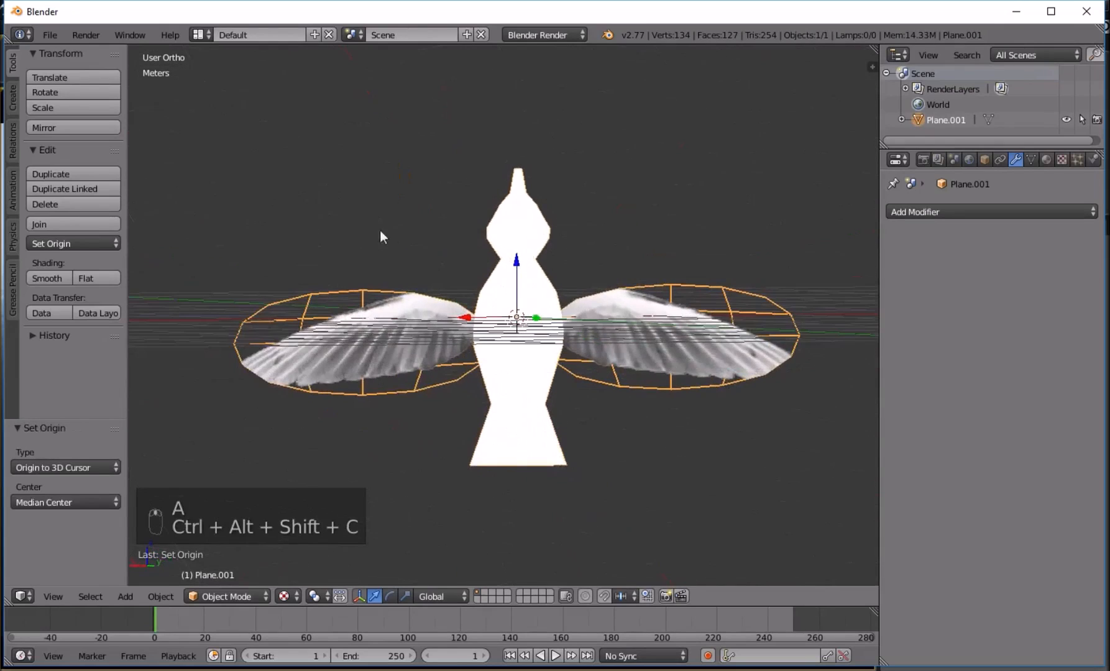
middle_drag(505, 294, 531, 273)
key(a)
key(a)
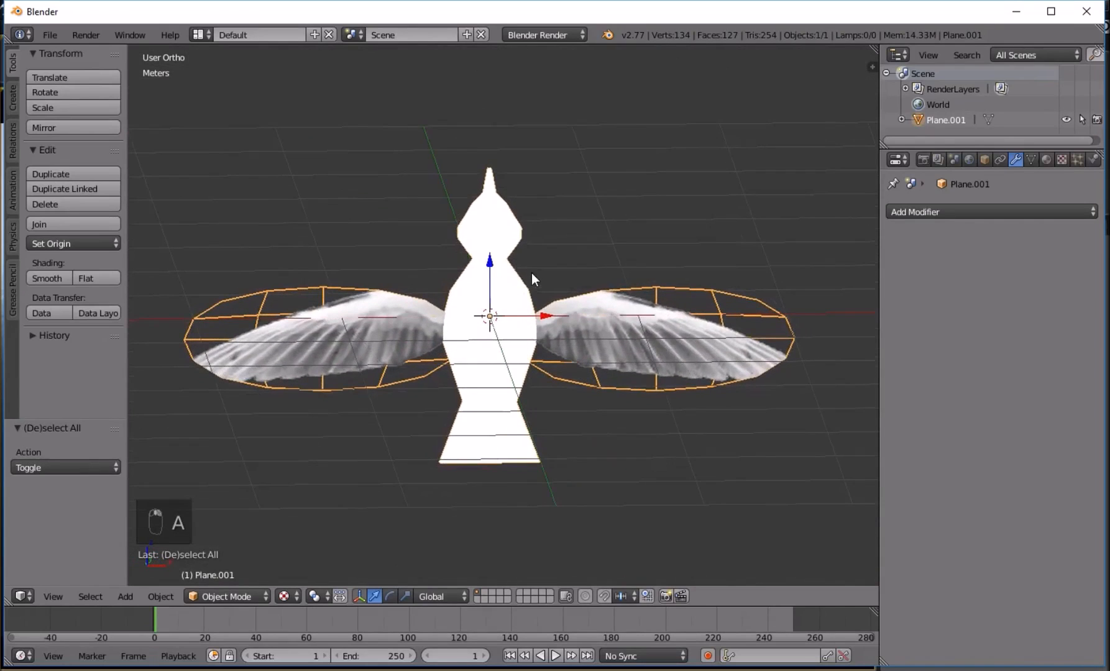
- Switch to solid shading in front view and add a single-bone armature
key(KP_1)
click(296, 598)
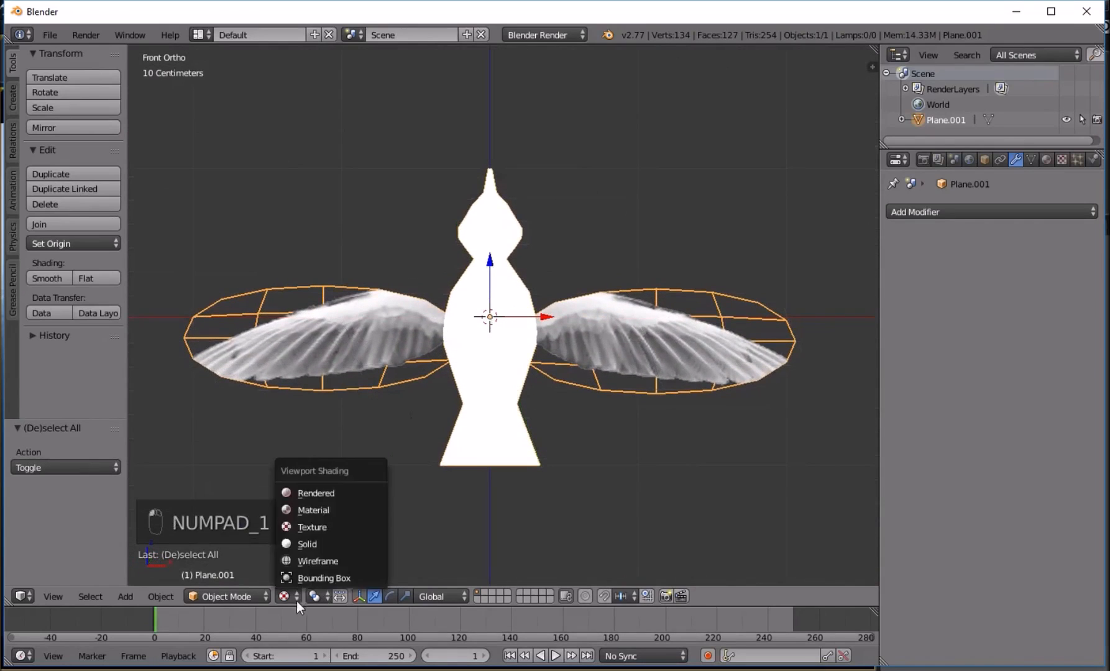
click(318, 538)
key(shift+a)
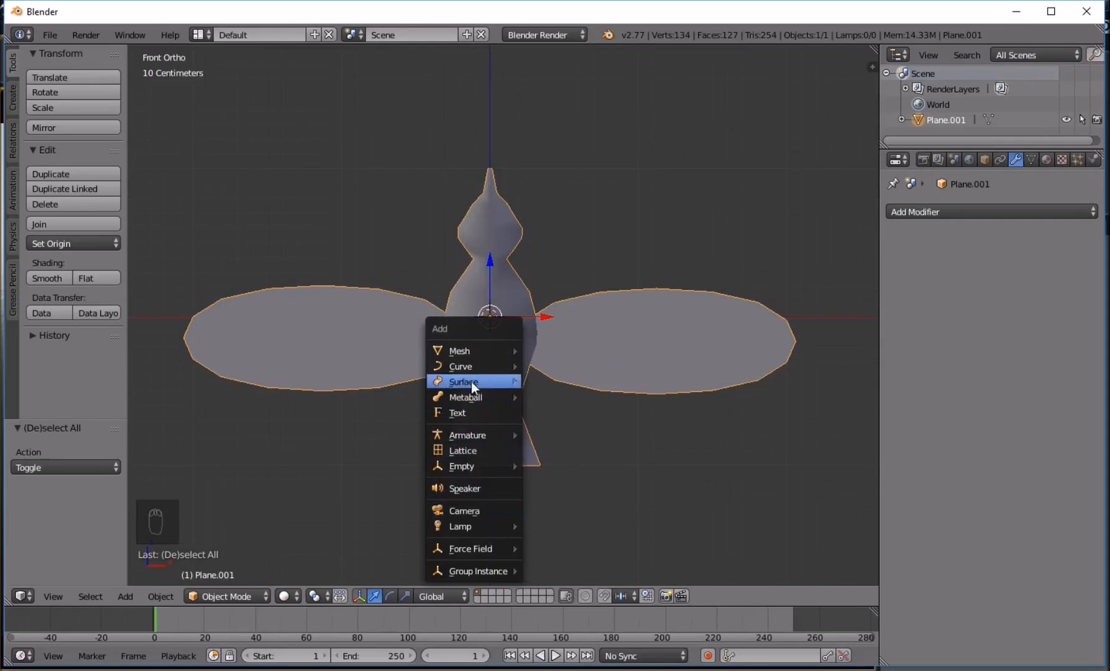
mouse_move(473, 433)
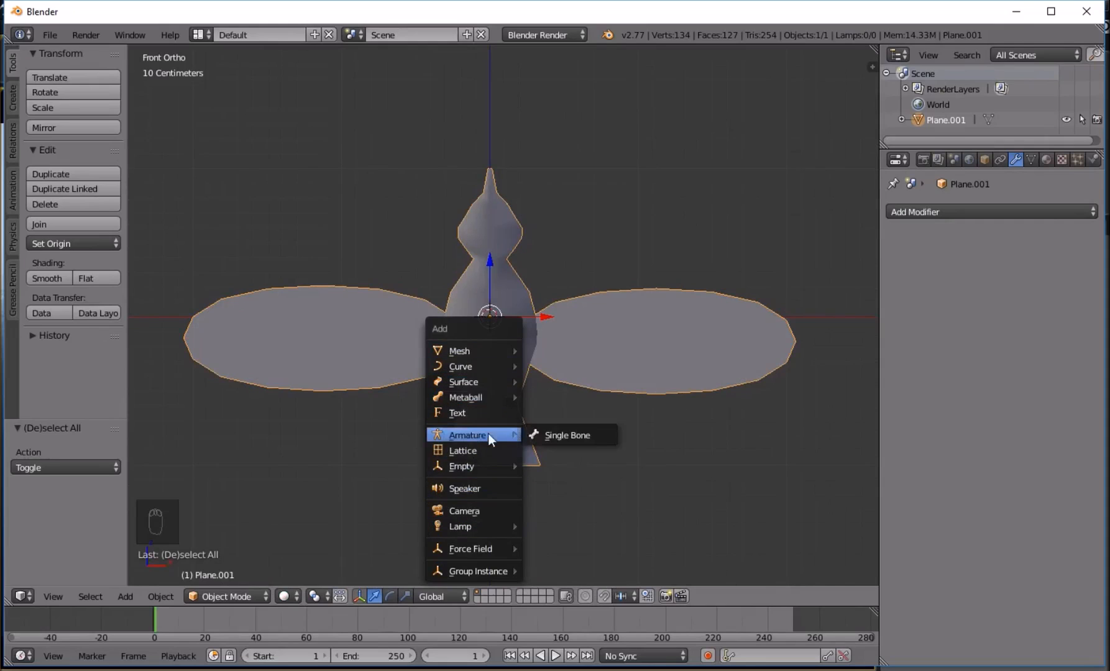
click(535, 433)
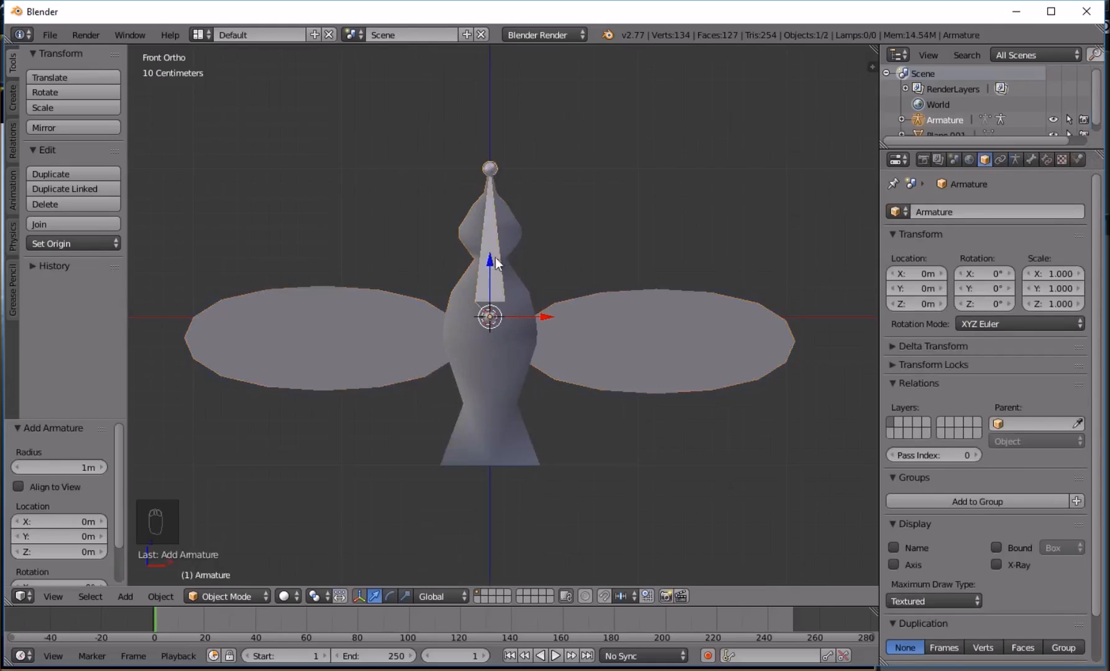
- Move the armature down 95.305 cm along Z and scale it to 0.874 along Z to fit the lower body
key(g)
key(z)
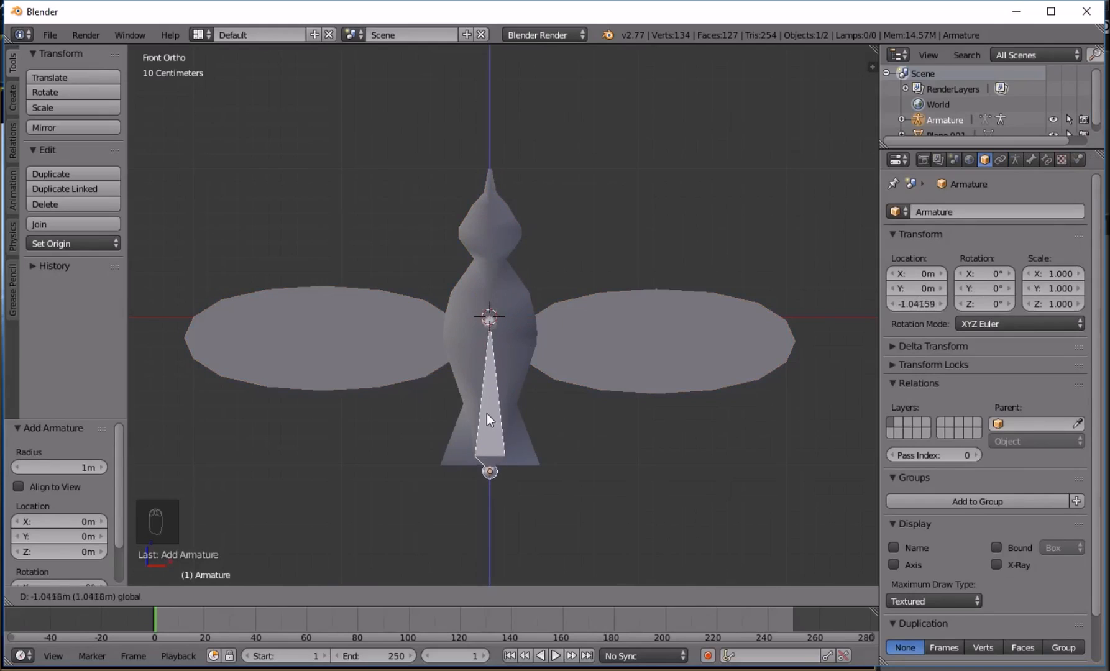
click(486, 401)
key(s)
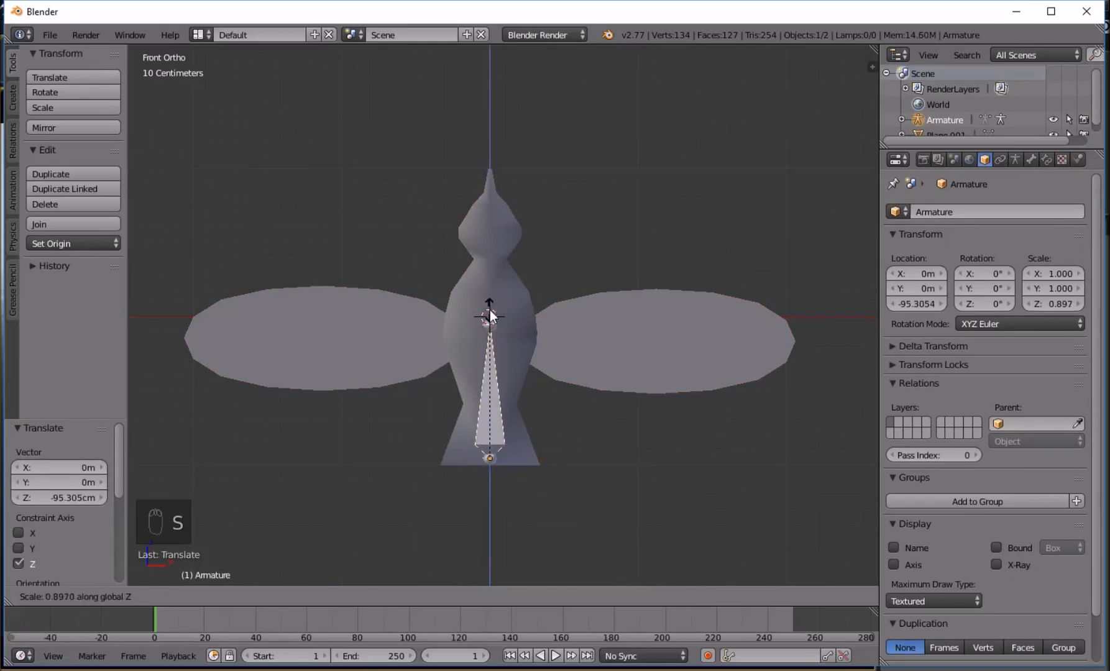
click(491, 318)
- In Edit Mode, extrude two bones from the body bone's upper tip, one along each wing, each about 1.8 m long
key(Tab)
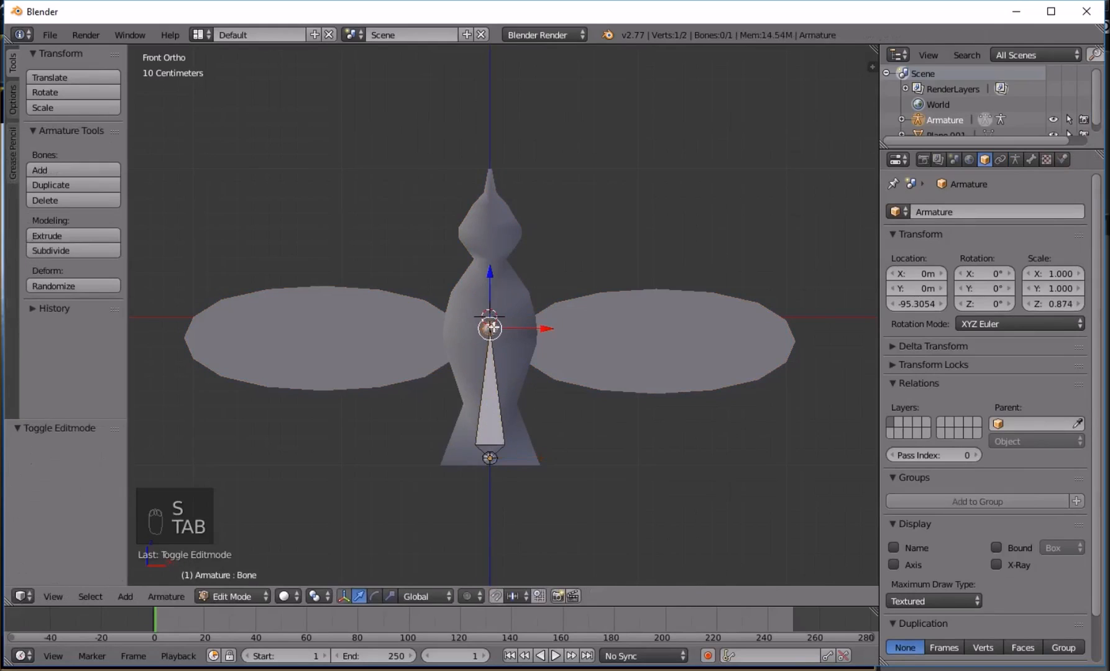
key(e)
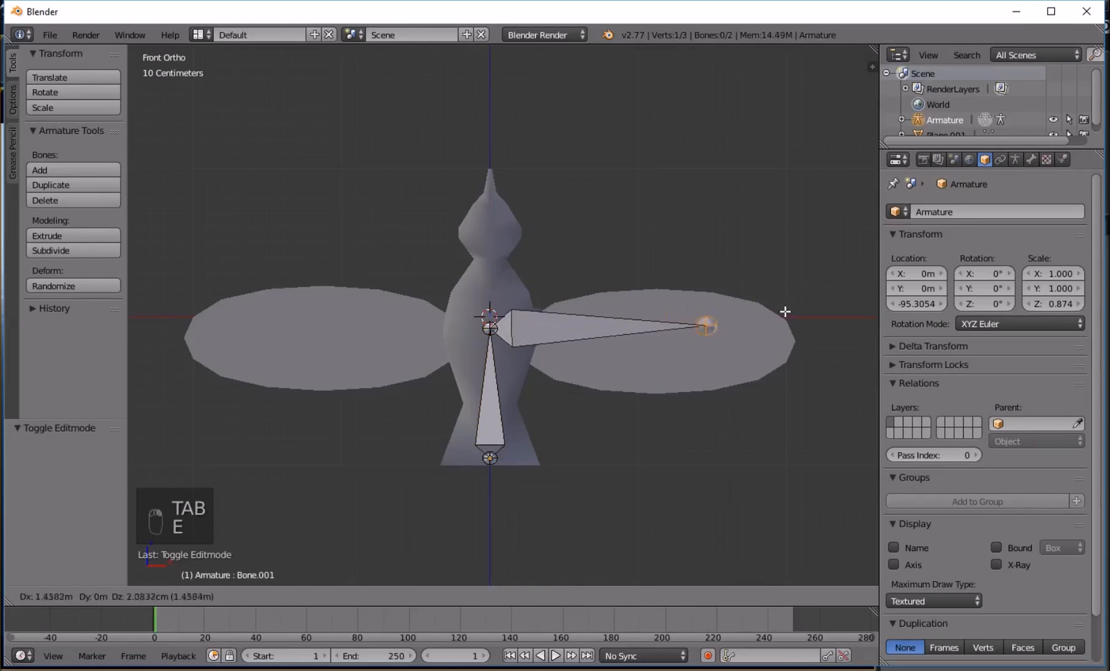
click(830, 325)
right_click(490, 328)
key(e)
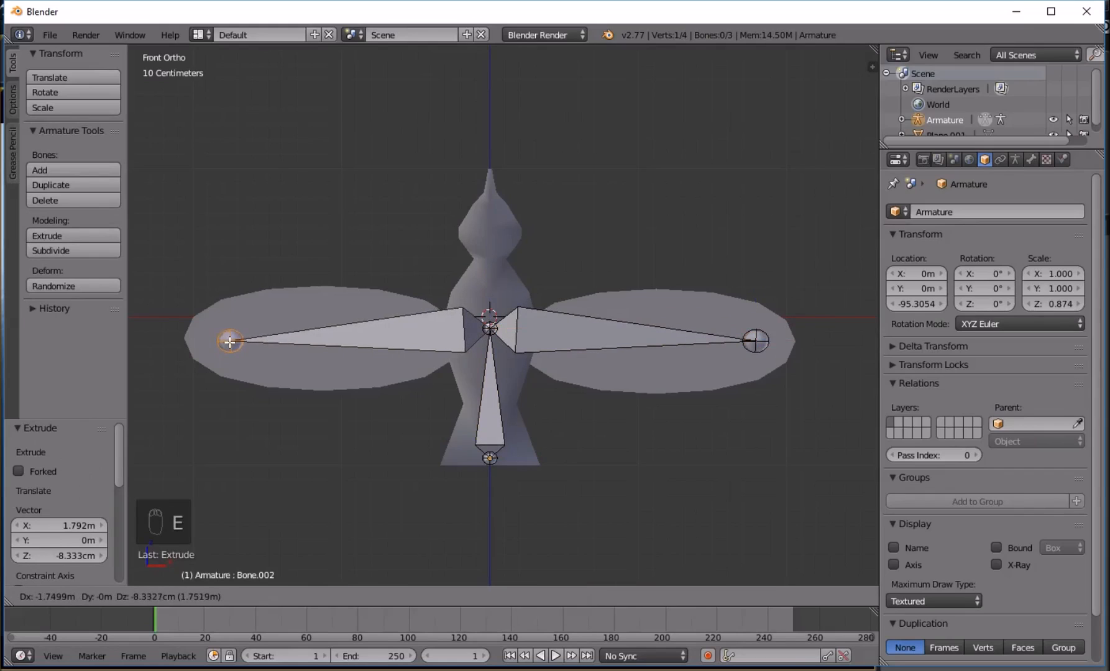
click(228, 340)
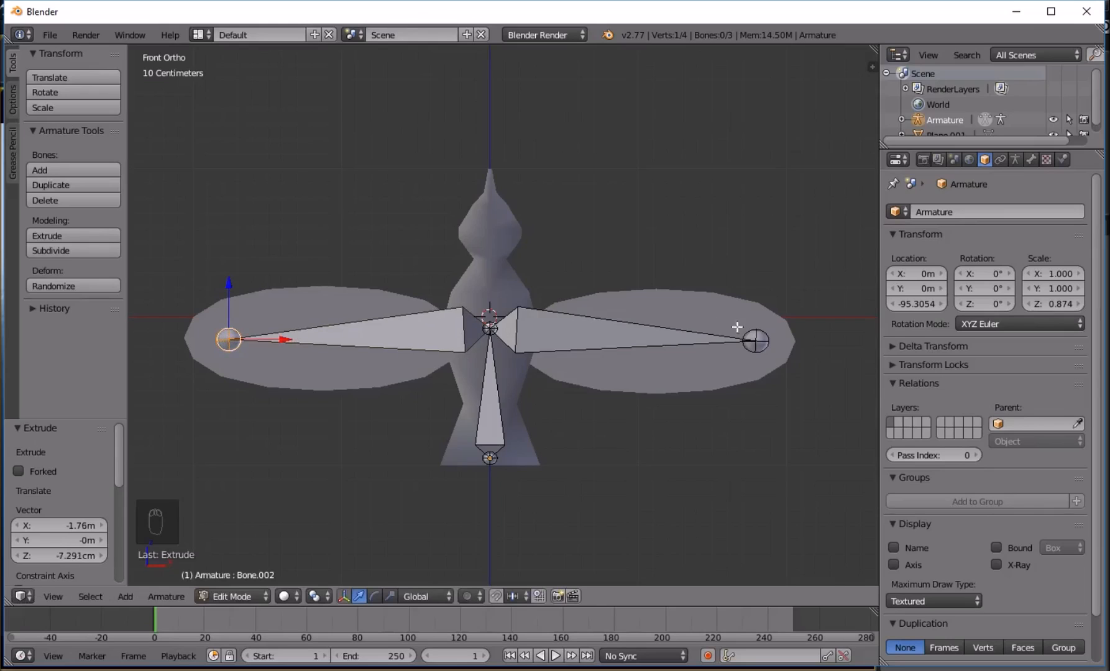
- Under textured shading, lower both wing bone tips and pull them slightly inward to follow the feathers, and return to Object Mode
click(285, 596)
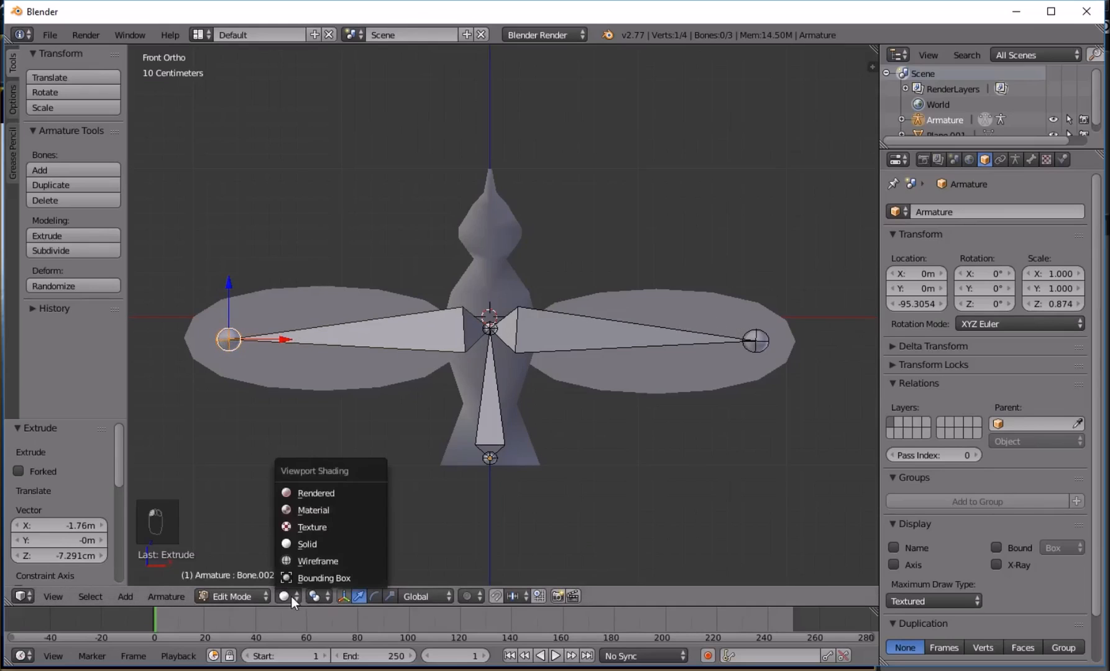
click(311, 527)
drag(228, 292, 231, 307)
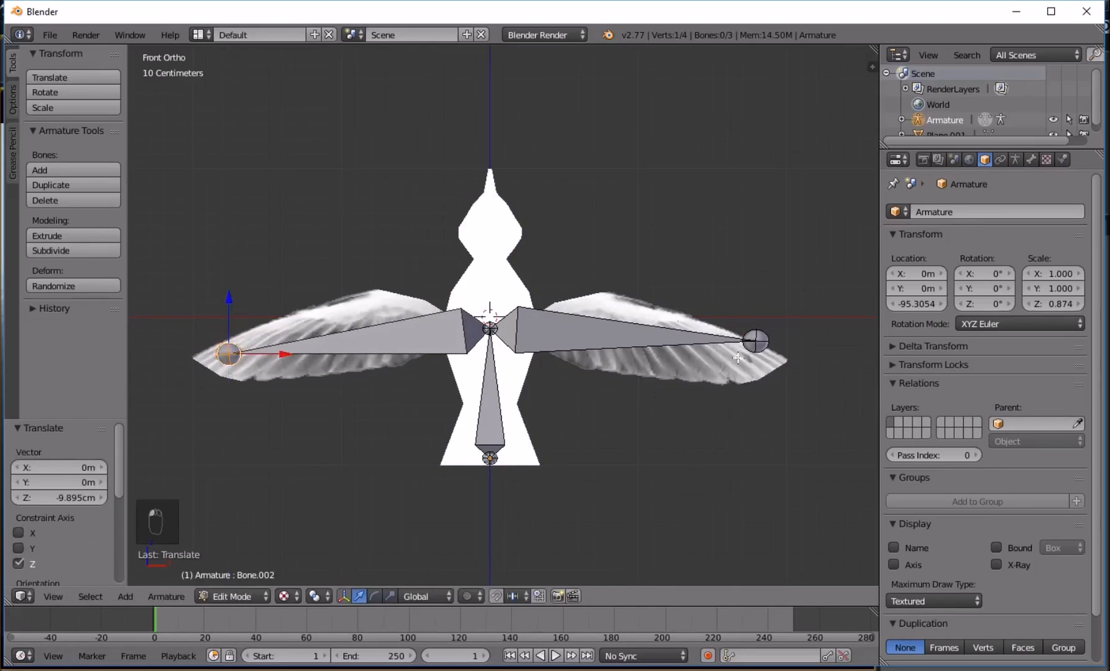
right_click(762, 343)
drag(755, 289, 756, 312)
drag(814, 364, 804, 365)
right_click(229, 354)
drag(279, 356, 288, 356)
key(Tab)
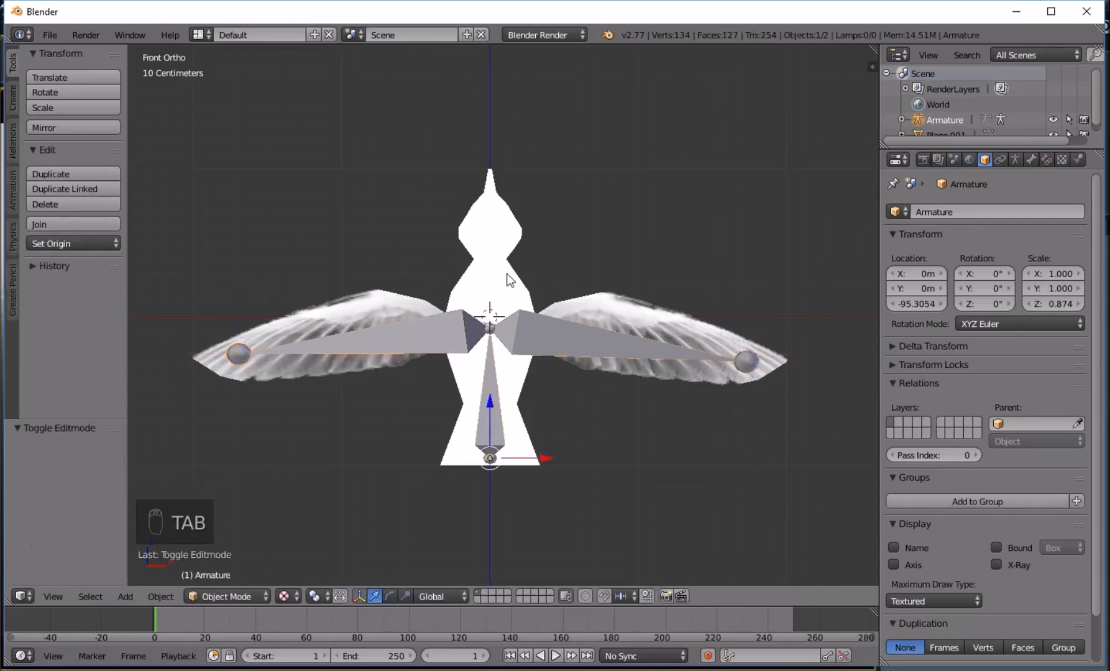
- Add a sphere empty and move it about 1.7 m along X towards the right wing tip
key(shift+a)
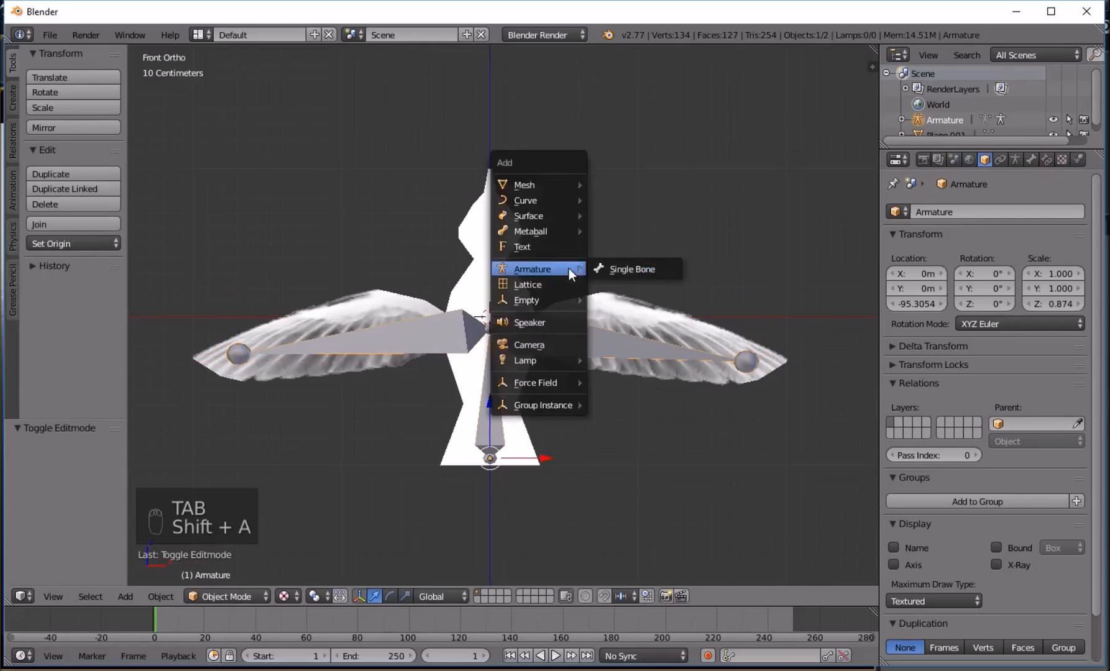
mouse_move(538, 299)
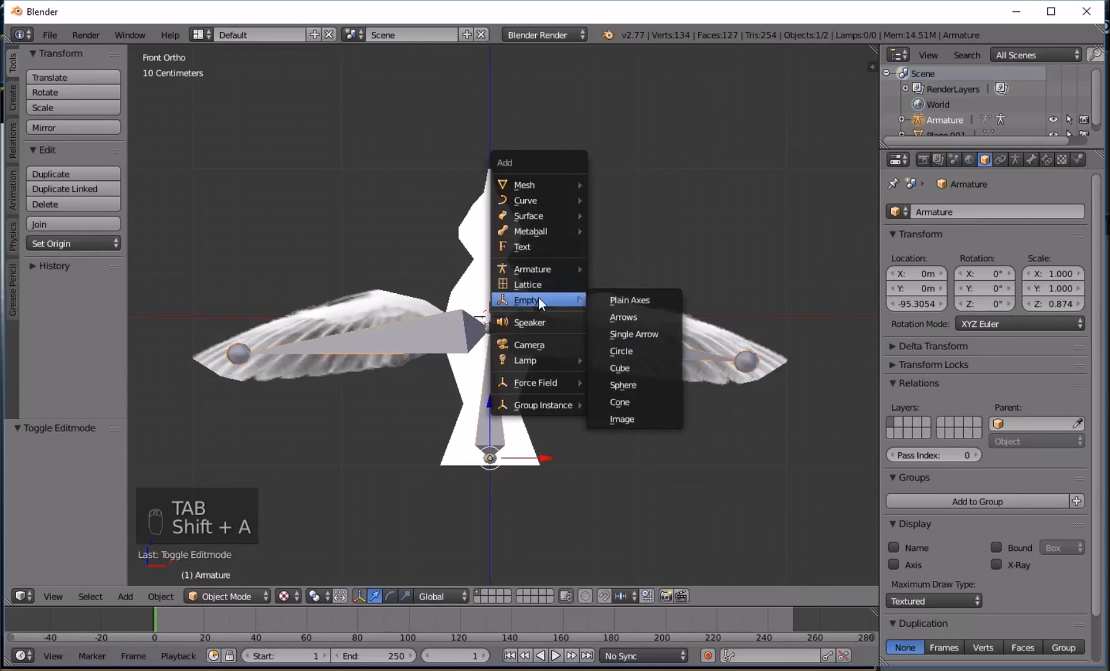
click(623, 384)
key(g)
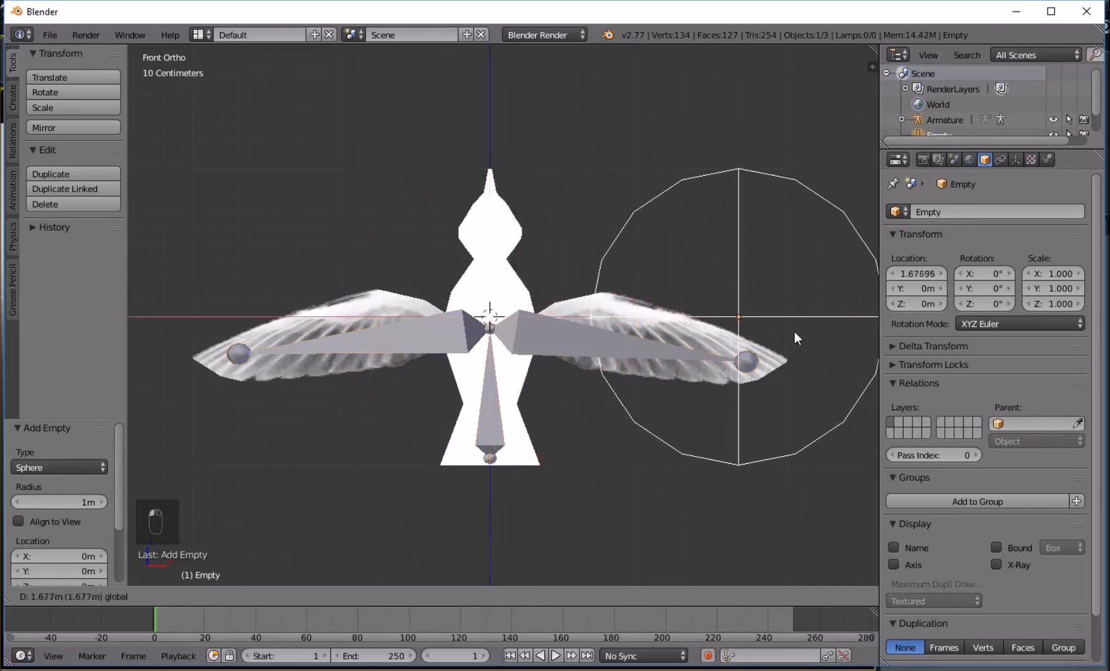
click(794, 331)
- Align the sphere empty with the right wing bone's tip along Z and X and scale it to 0.156
key(g)
key(z)
click(792, 356)
key(g)
key(x)
click(795, 359)
key(s)
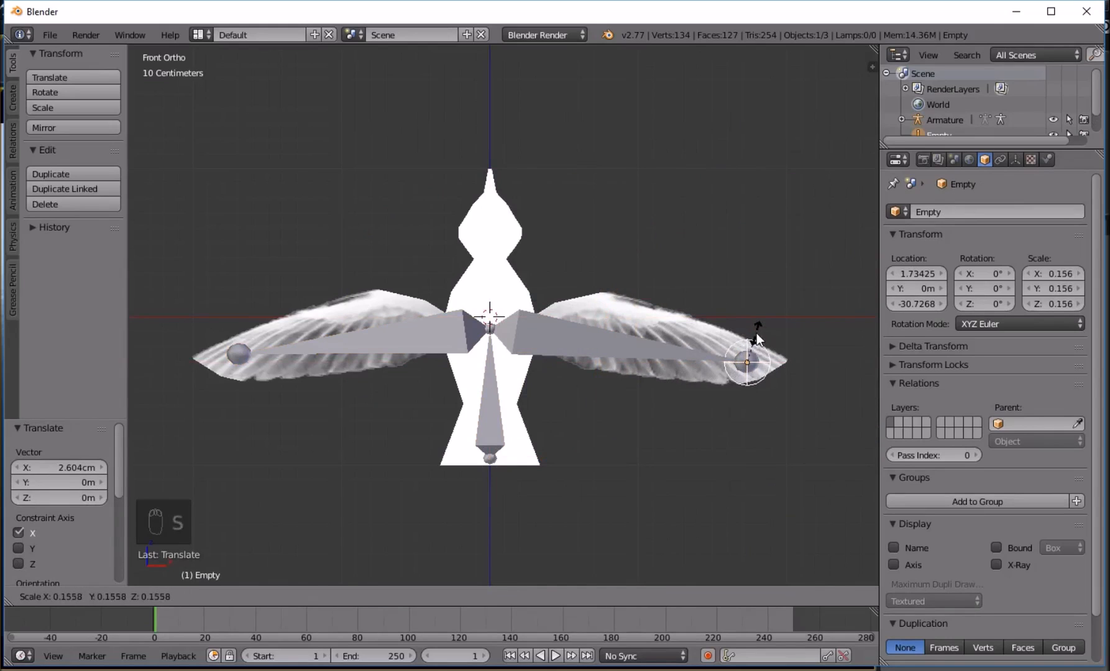
click(756, 333)
- Rename the sphere empty as Right Wing
scroll(948, 108, down, 2)
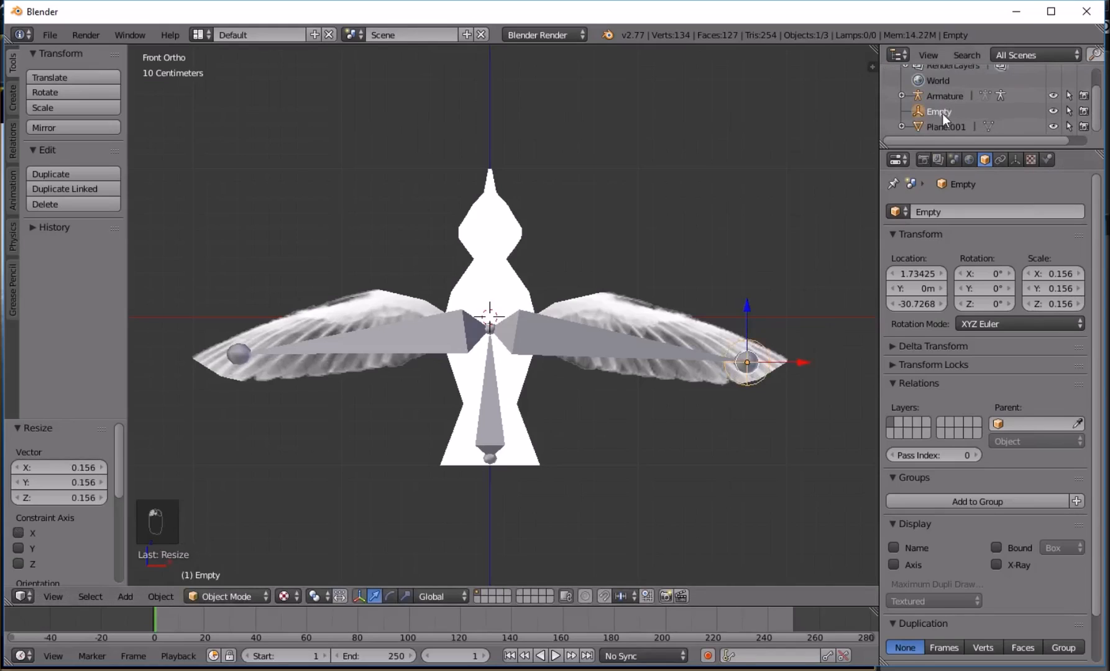
double_click(942, 112)
text(R)
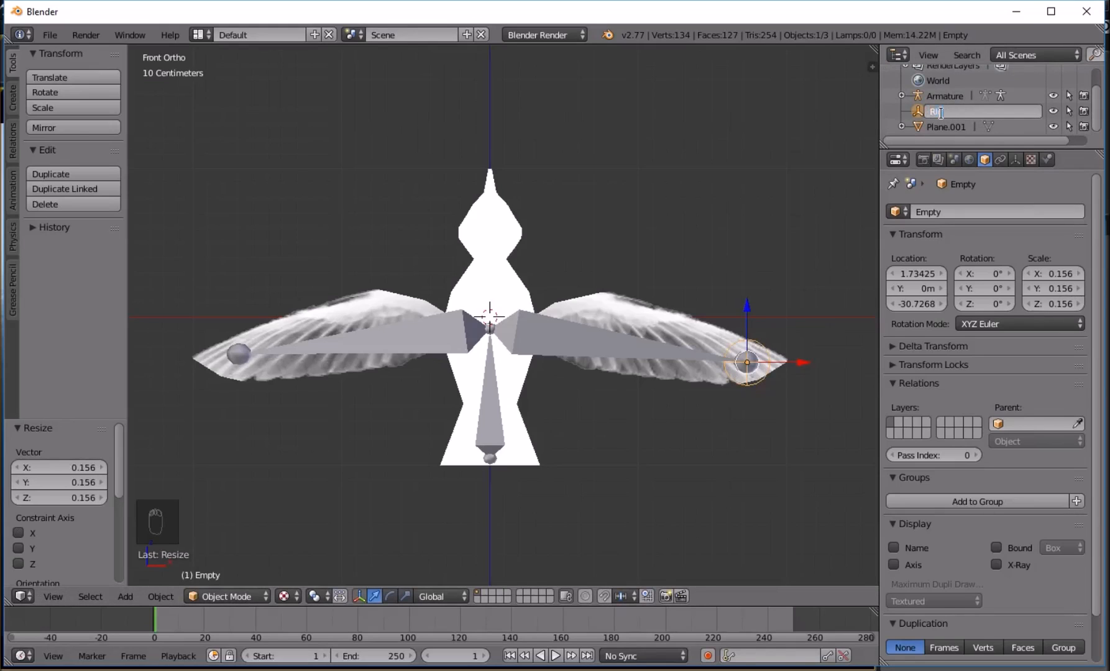
text(ight)
key(BackSpace)
key(BackSpace)
key(BackSpace)
key(BackSpace)
key(BackSpace)
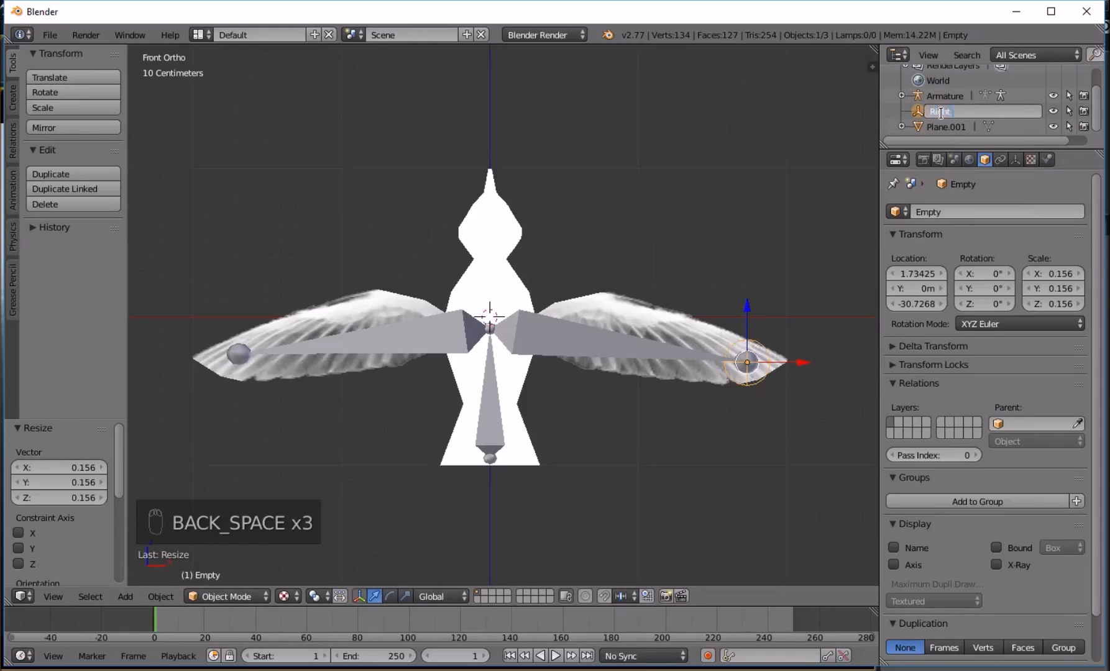
- Rename the combined body and wings mesh as Bird
right_click(490, 227)
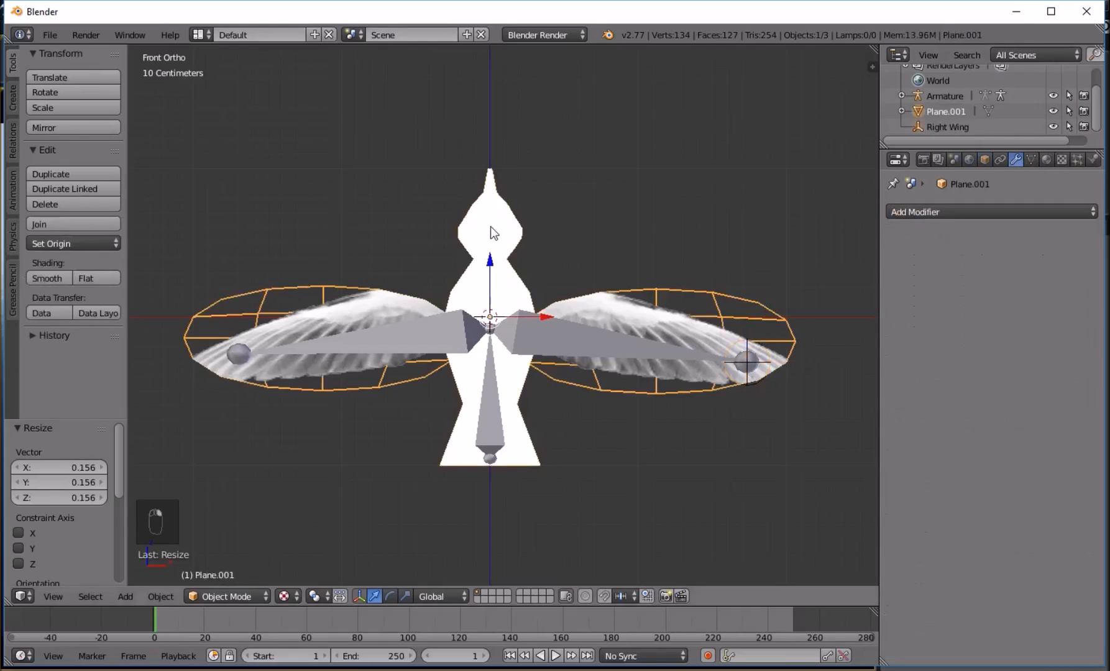
double_click(948, 111)
text(Bl)
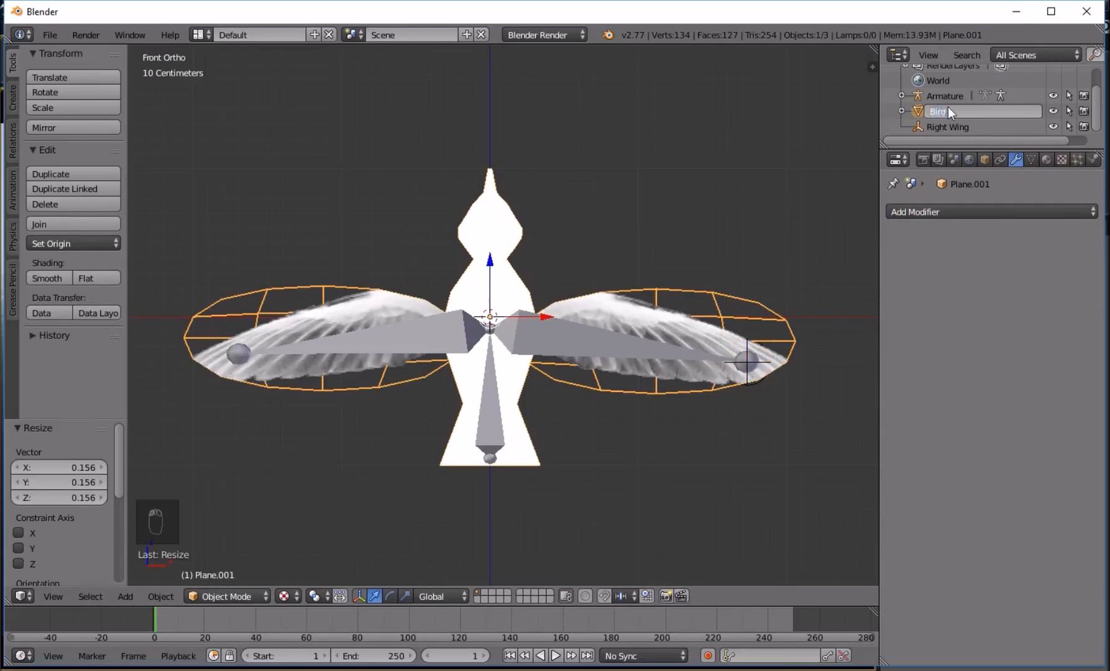
text(rd)
key(Return)
- Duplicate the Right Wing empty and move the copy about 3.45 m along negative X to the left wing tip
right_click(745, 360)
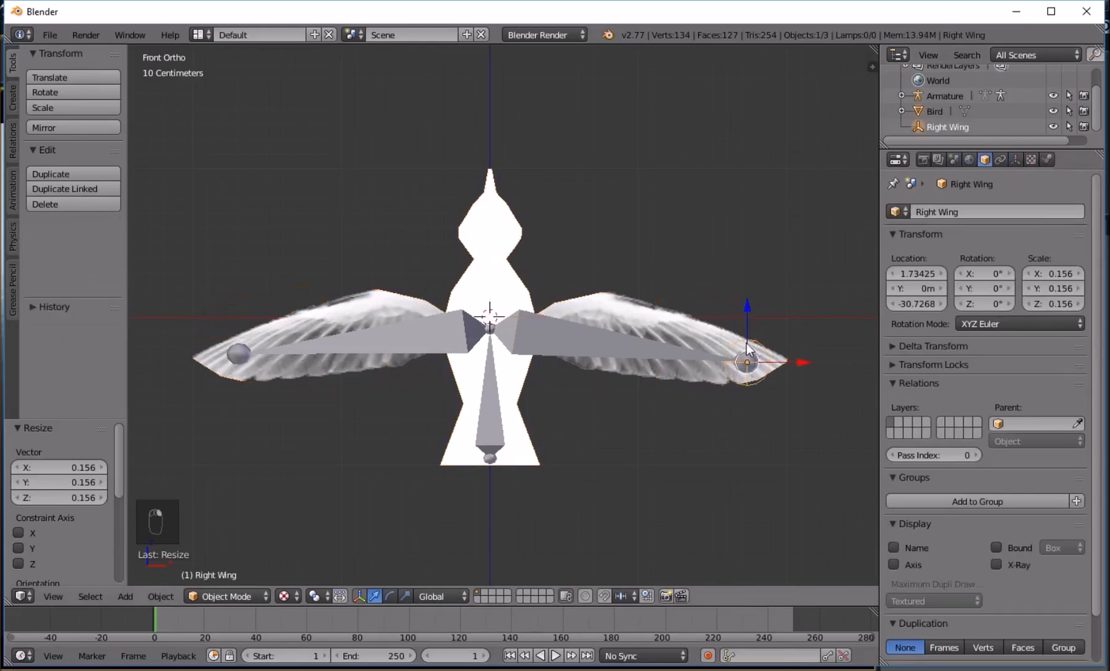
key(shift+d)
key(g)
key(x)
click(286, 344)
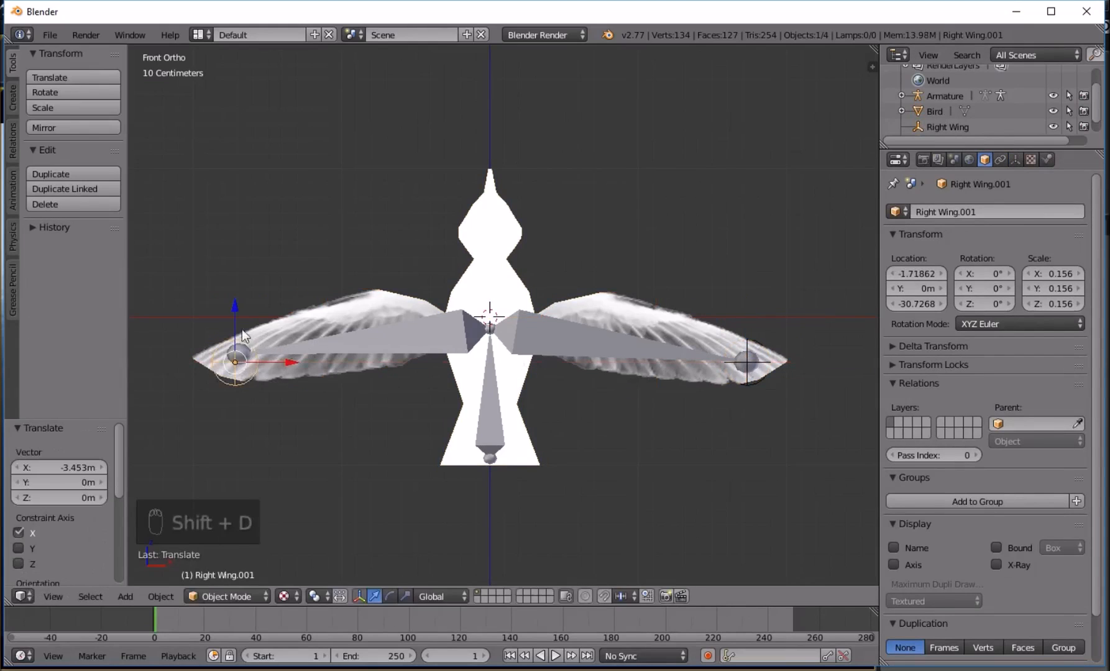
- In the armature's Edit Mode, lower the left wing bone's tip about 5.2 cm and shift it about 3.1 cm outward onto the empty
shift+right_click(243, 344)
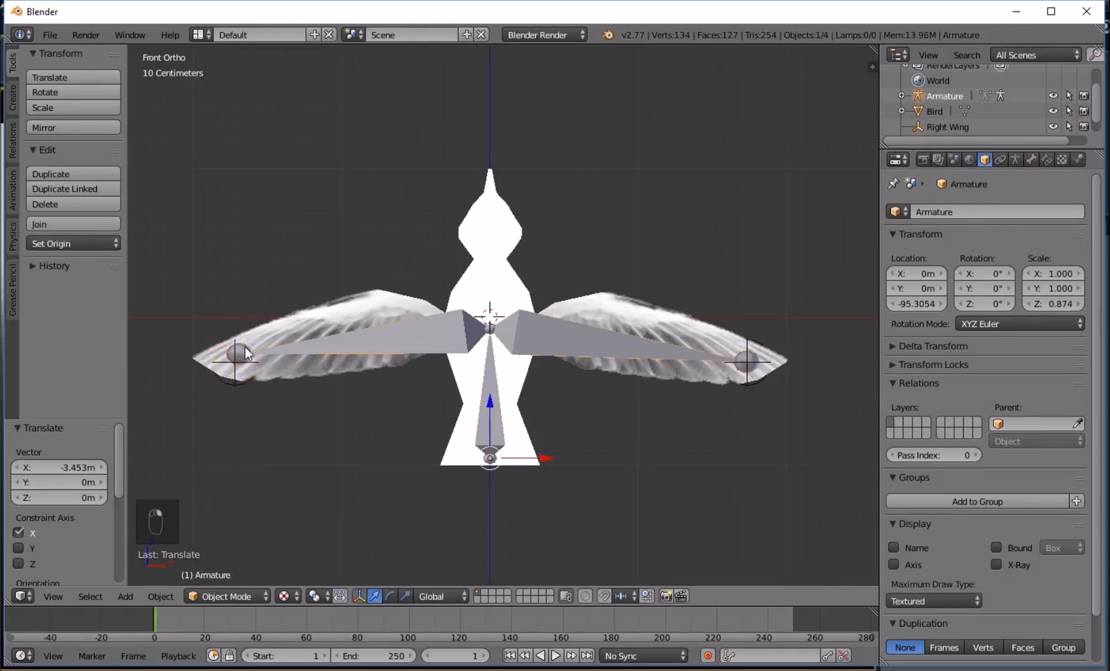
key(Tab)
key(g)
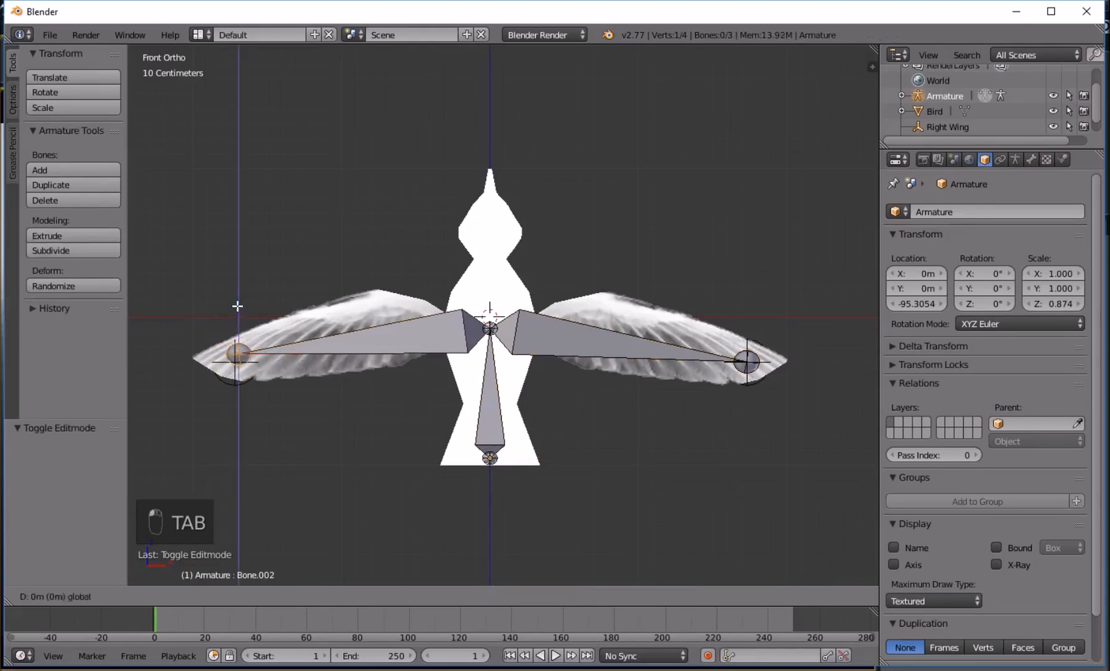
key(z)
click(275, 356)
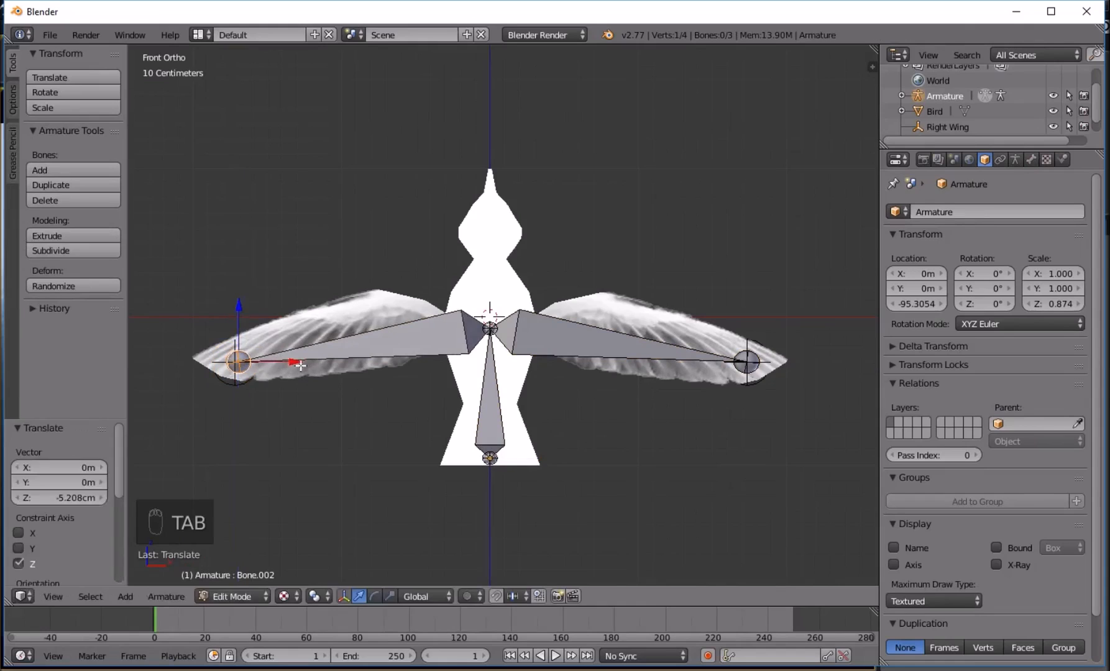
key(g)
key(x)
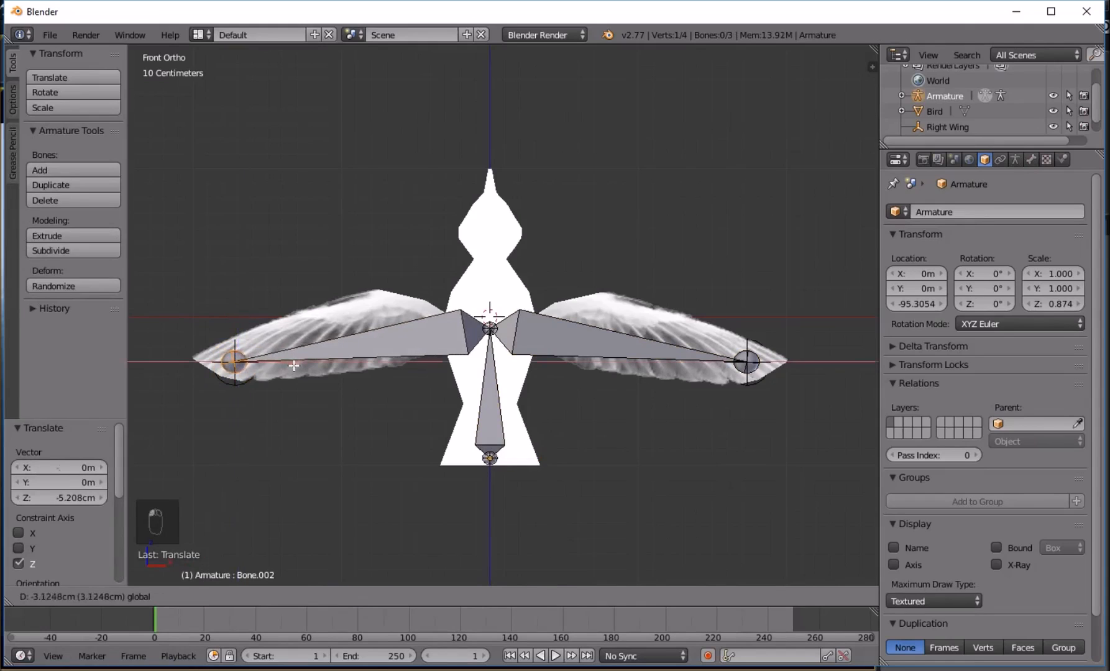
click(294, 366)
key(Tab)
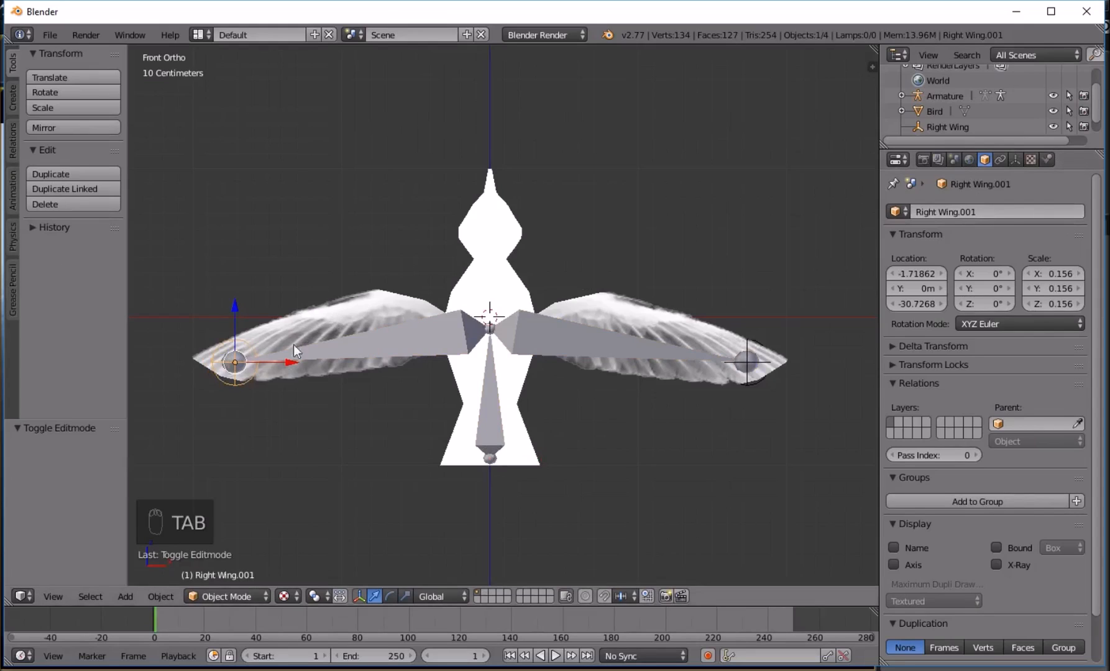
- Rename the duplicated empty as Left wing
click(960, 212)
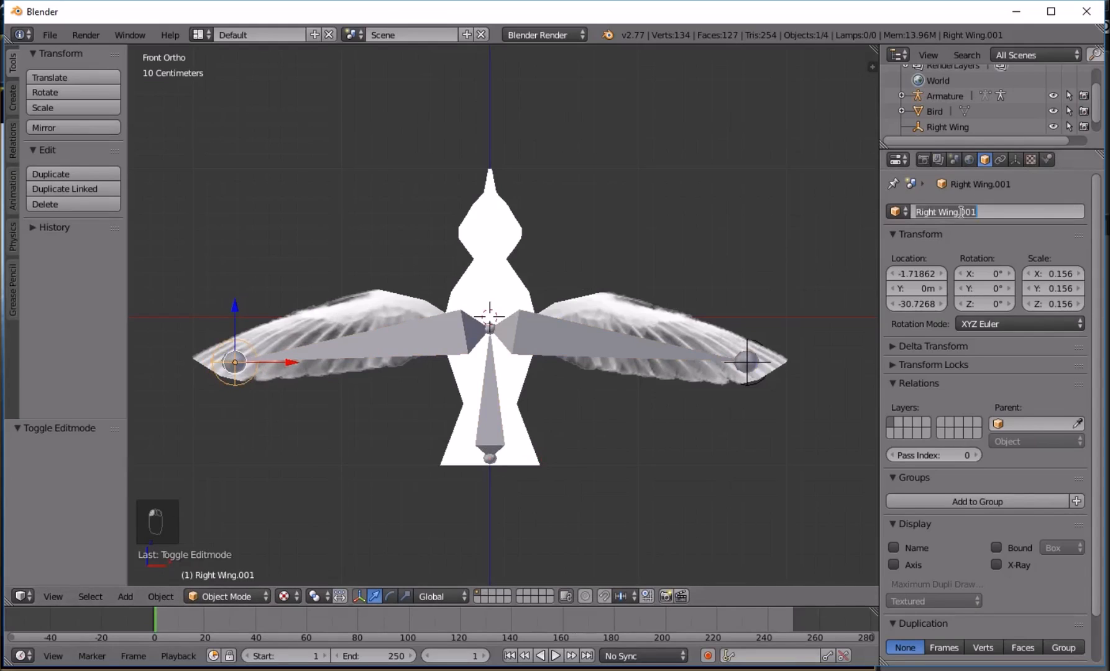
text(Left wing)
key(Return)
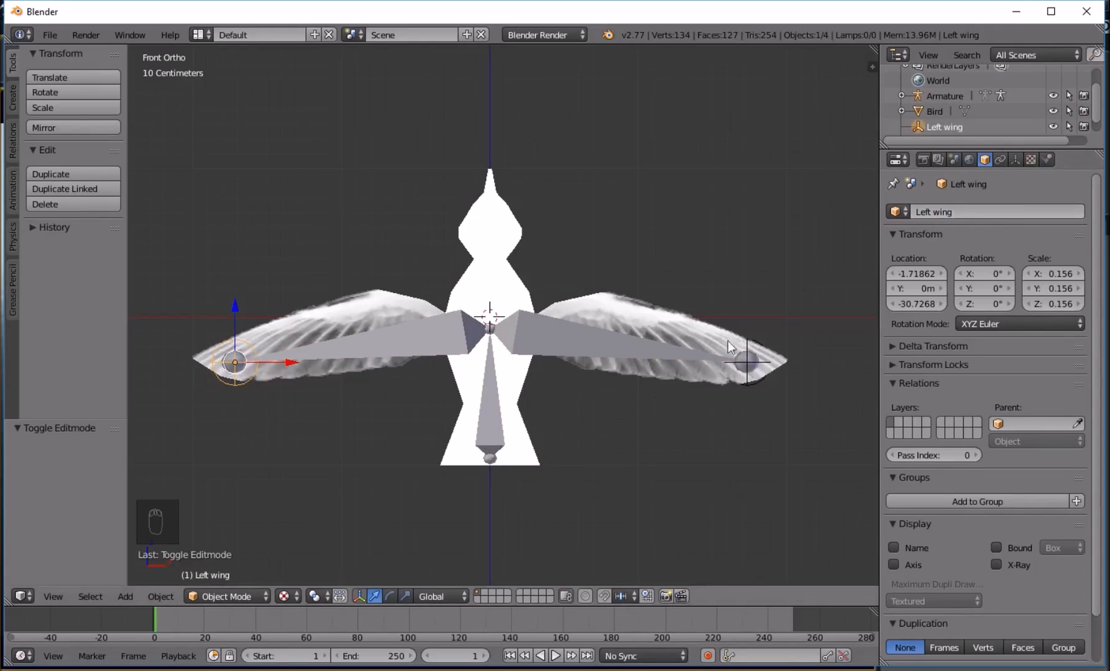
right_click(752, 364)
right_click(239, 373)
- Add a cube empty and move it about 2.09 m up along Z, above the bird's head
key(shift+a)
mouse_move(454, 290)
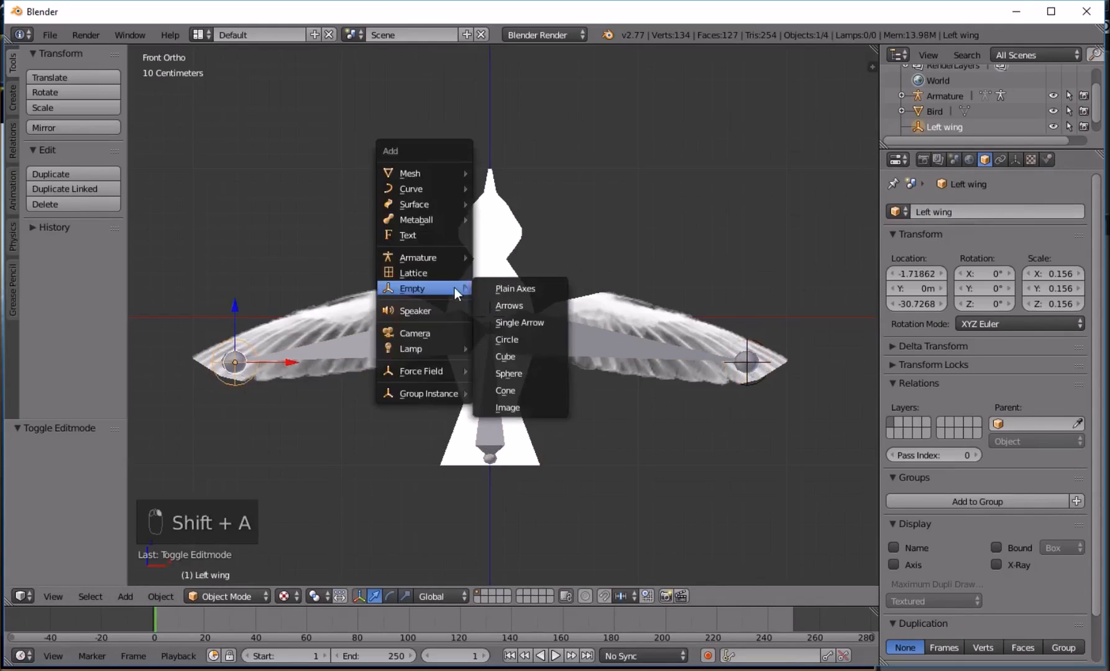
click(505, 355)
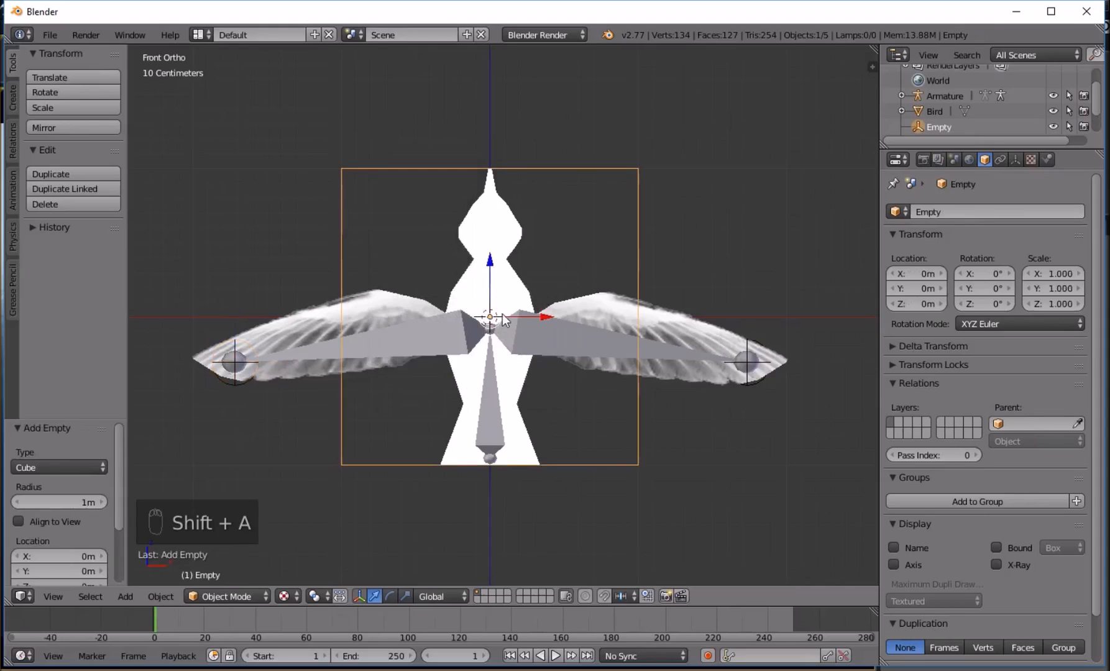
key(g)
key(z)
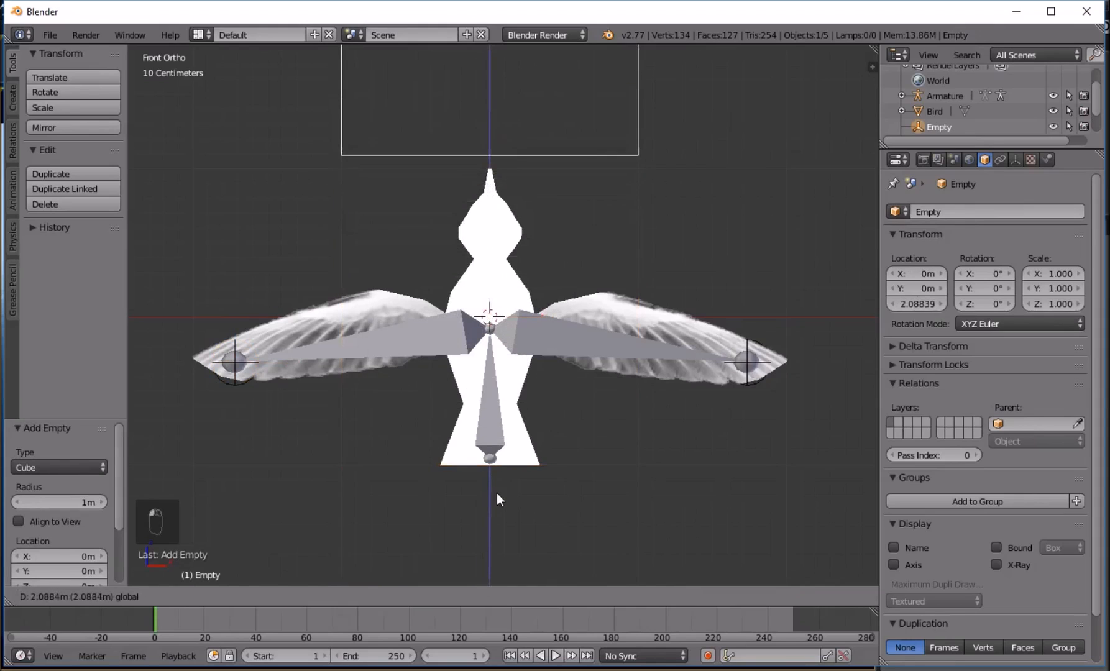
click(501, 475)
- Scale the cube empty to 0.122 and lower it about 68 cm along Z to sit just above the beak
scroll(500, 476, down, 2)
key(s)
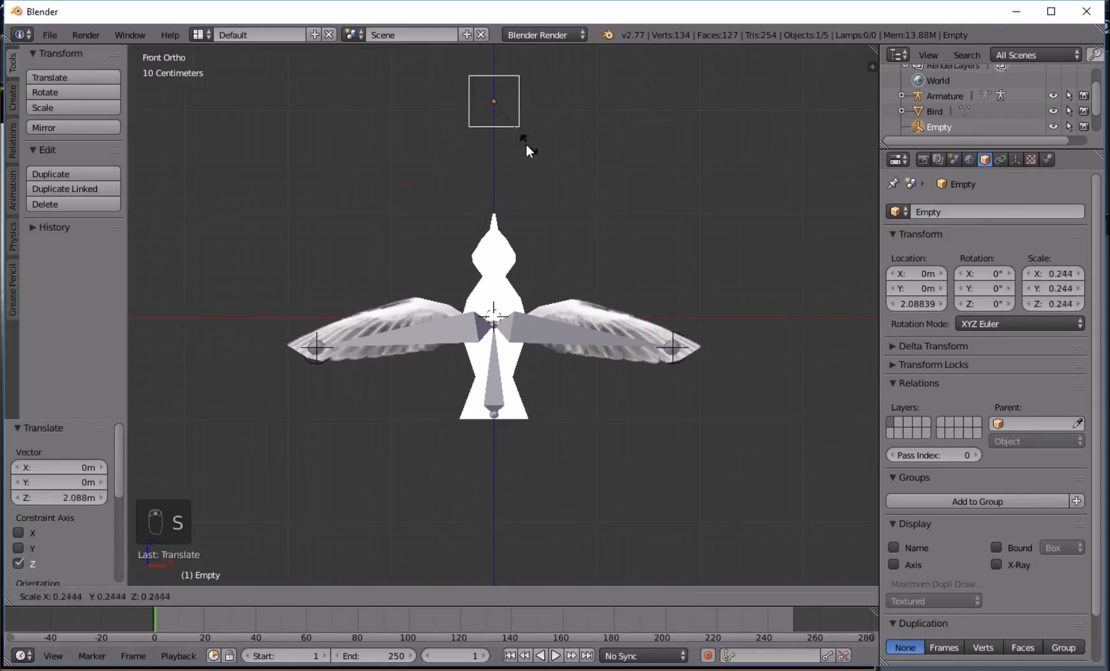
click(505, 126)
key(g)
key(z)
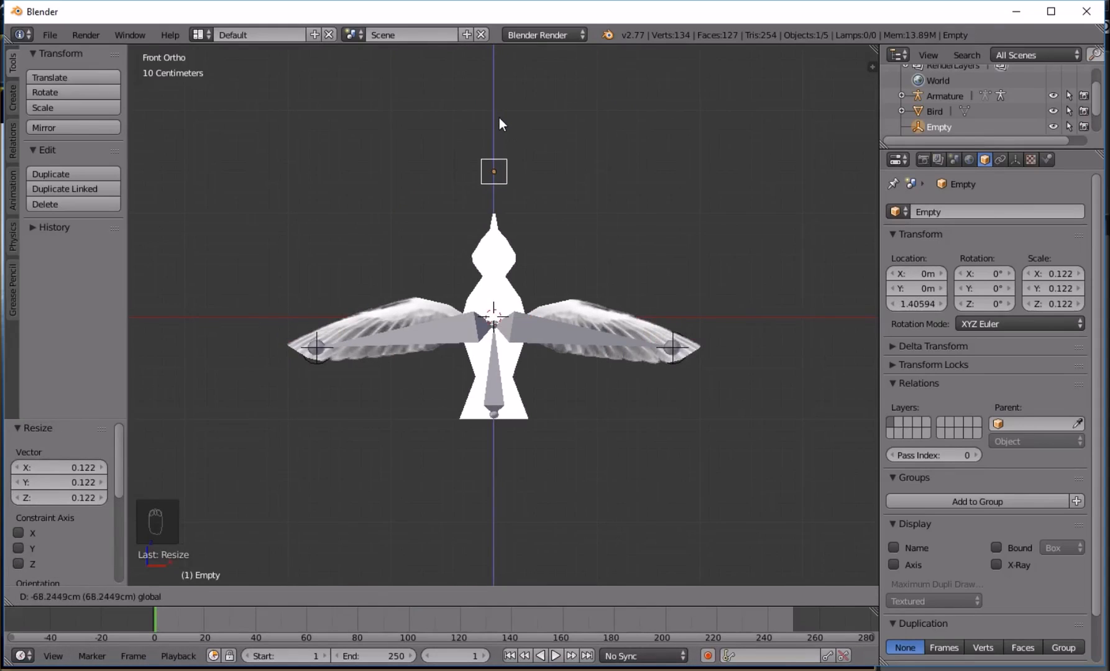
click(499, 117)
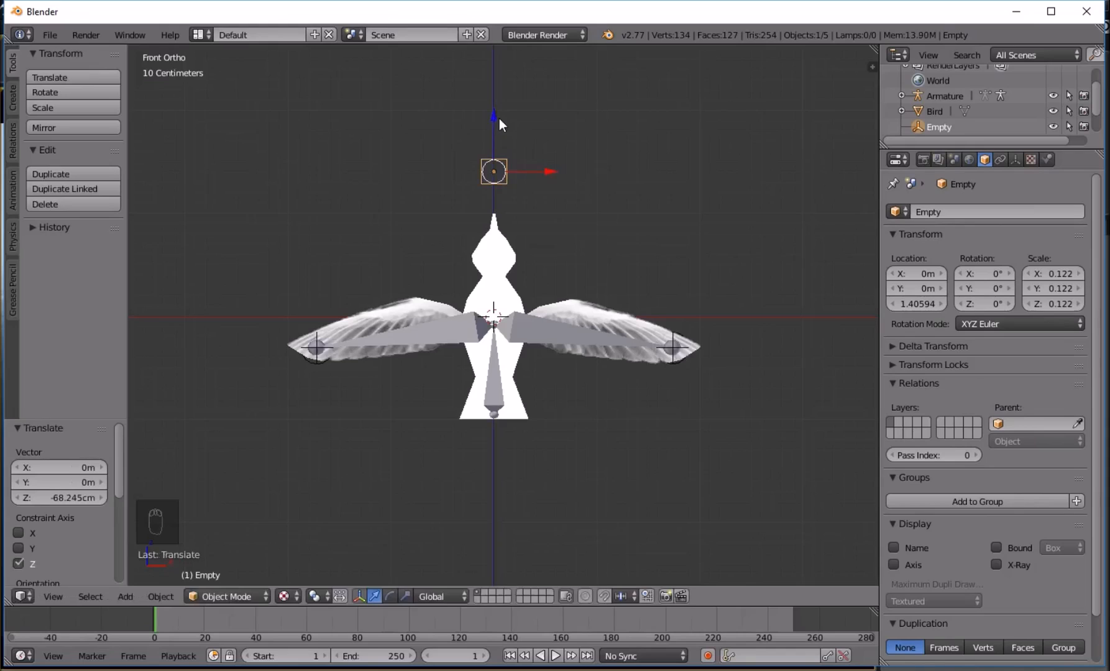
- Parent both wing empties to the cube empty with Object (Keep Transform)
right_click(322, 362)
shift+right_click(674, 362)
shift+right_click(506, 182)
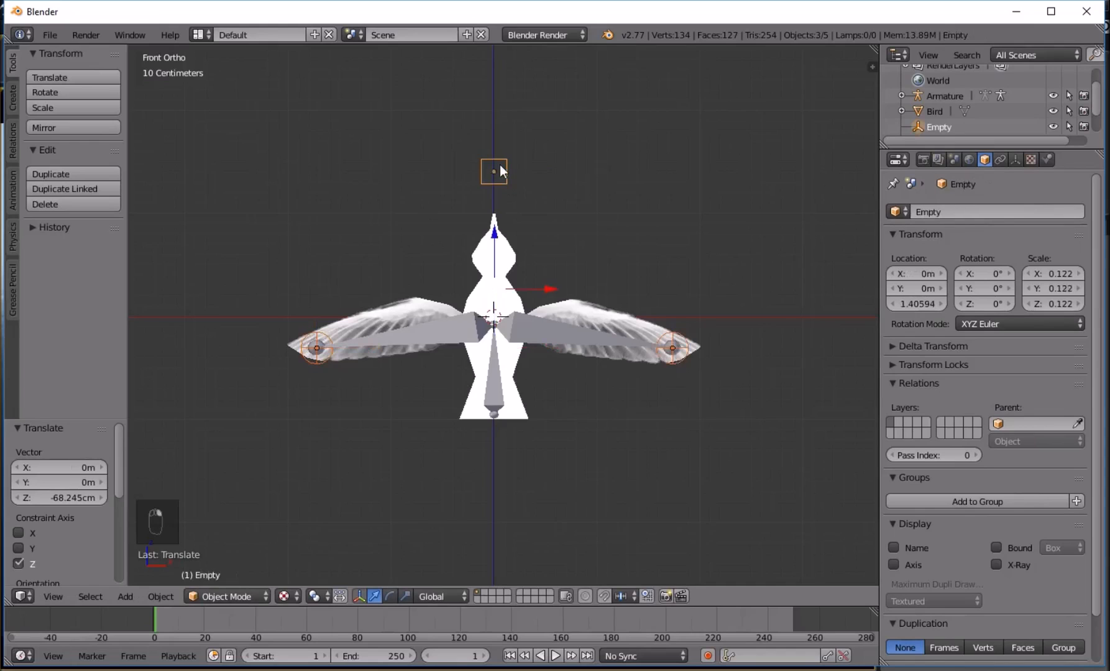
key(ctrl+p)
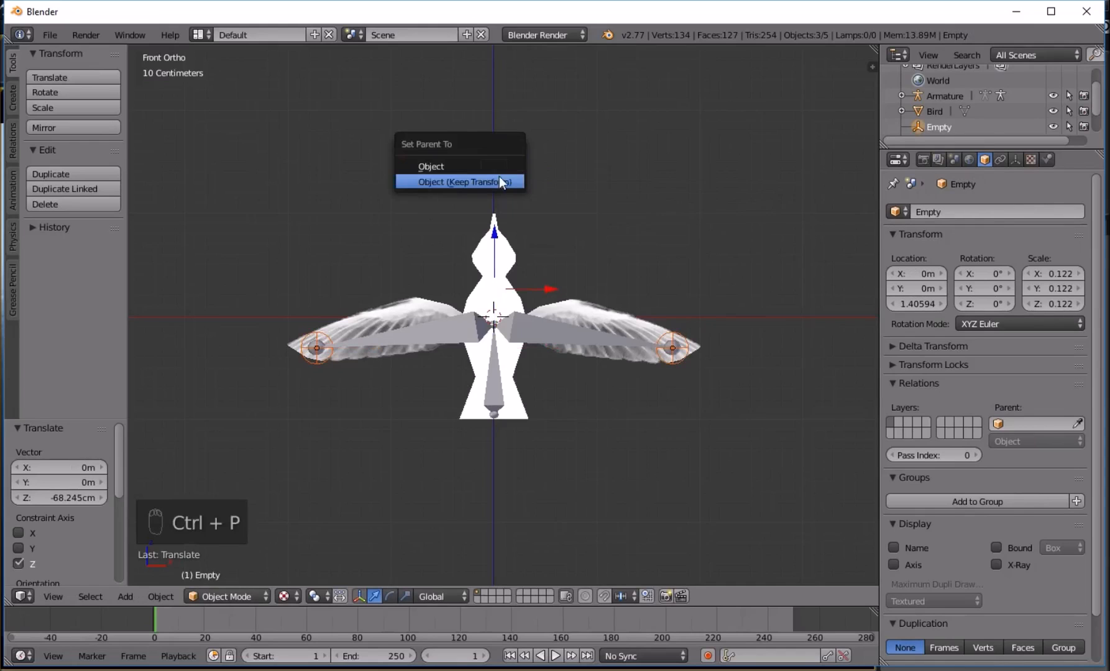
click(498, 177)
- Test the parenting by moving the cube empty along Y, and undo the moves
middle_drag(542, 286, 497, 223)
right_click(495, 168)
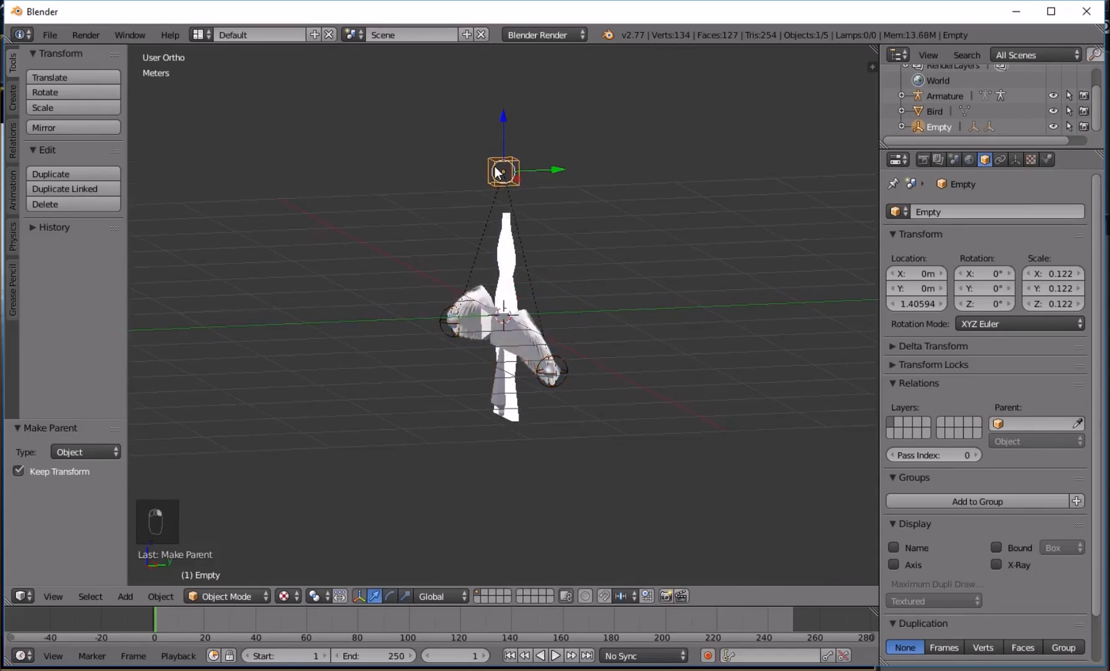
drag(566, 169, 599, 372)
drag(599, 172, 525, 181)
key(ctrl+z)
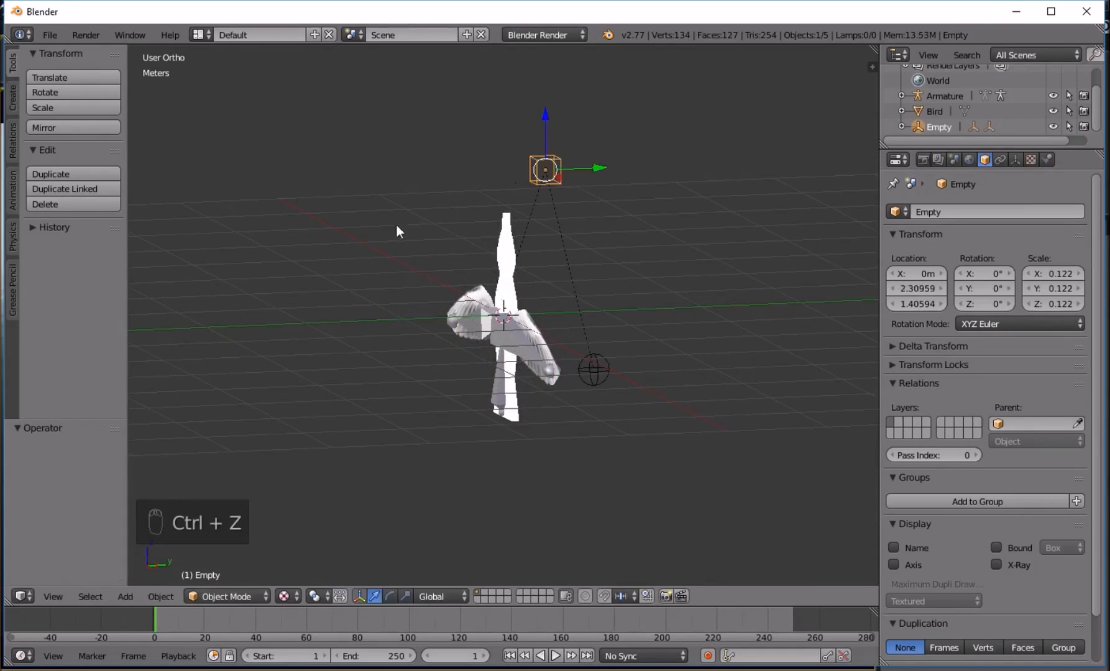
key(ctrl+z)
mouse_move(323, 251)
middle_down()
mouse_move(330, 275)
mouse_move(544, 231)
mouse_move(541, 248)
middle_up()
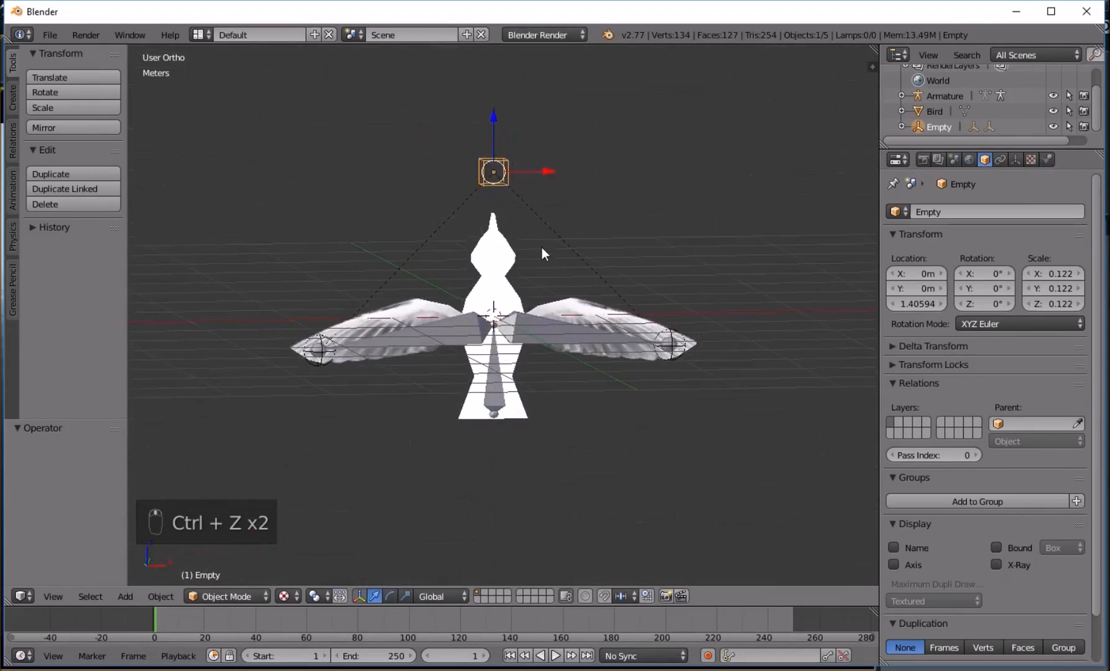
- Parent the bird mesh to the armature with automatic weights
key(a)
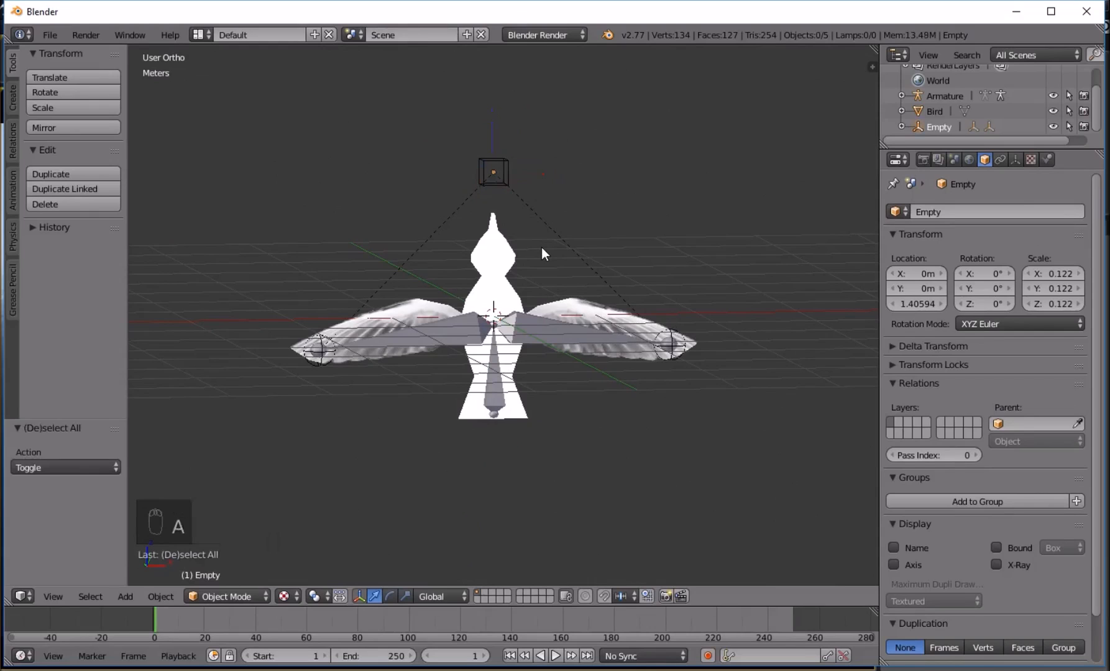
mouse_move(536, 303)
middle_down()
mouse_move(461, 280)
mouse_move(496, 333)
middle_up()
right_click(517, 273)
shift+right_click(517, 273)
middle_drag(517, 273, 480, 361)
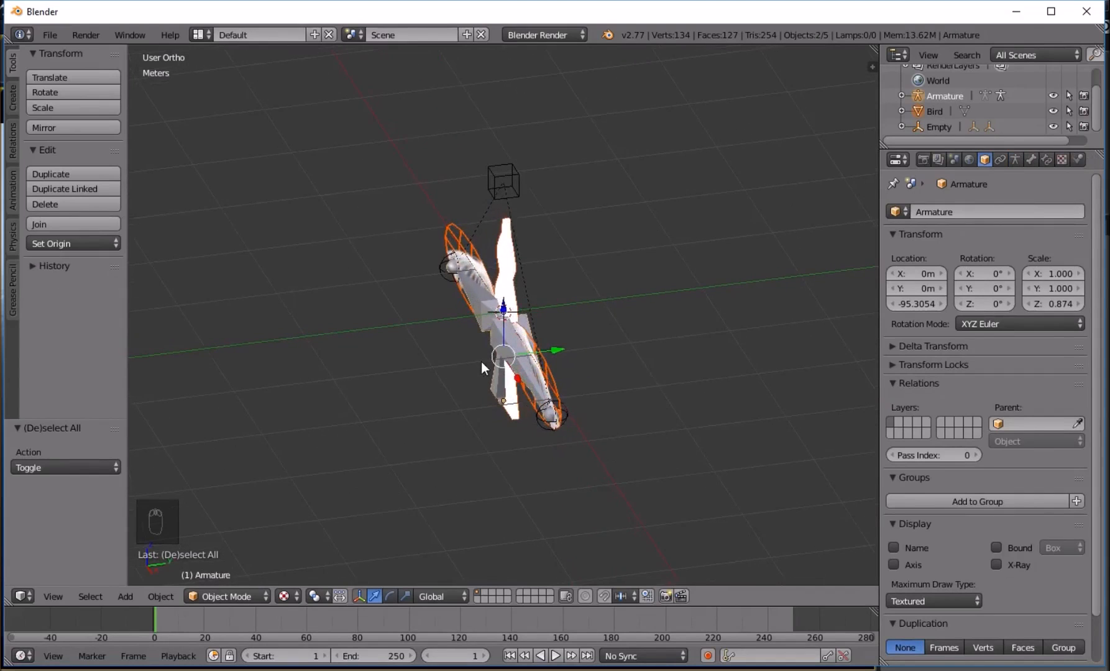
key(ctrl+p)
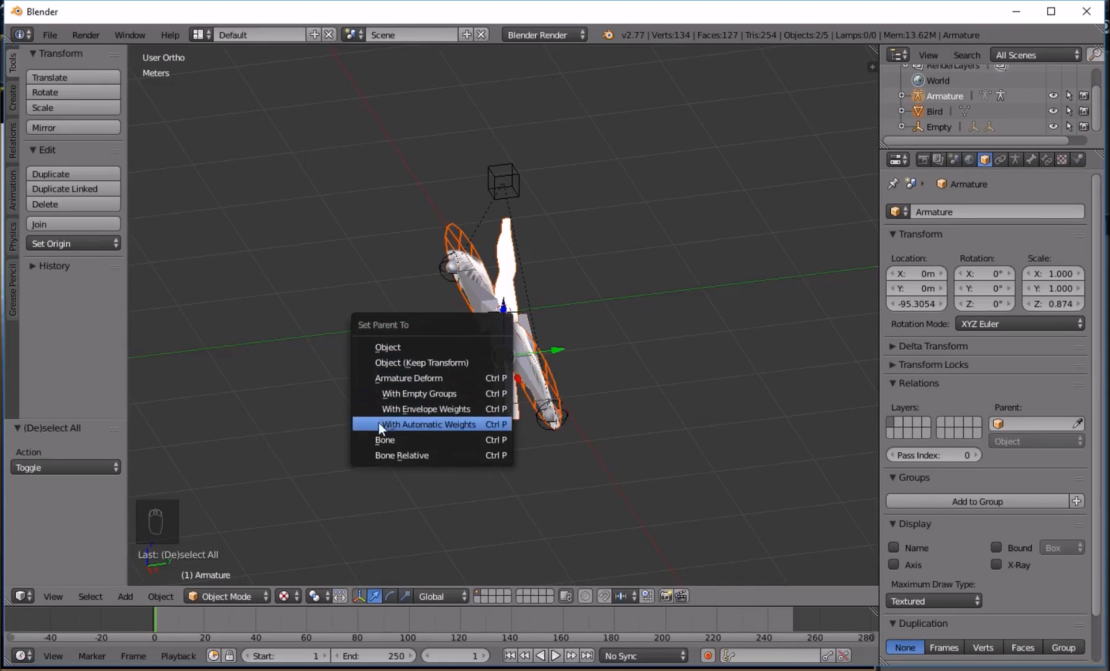
click(411, 425)
- Test the right wing bone in Pose Mode by rotating it about Z, undo the rotation, and return to Object Mode
middle_drag(361, 402, 482, 289)
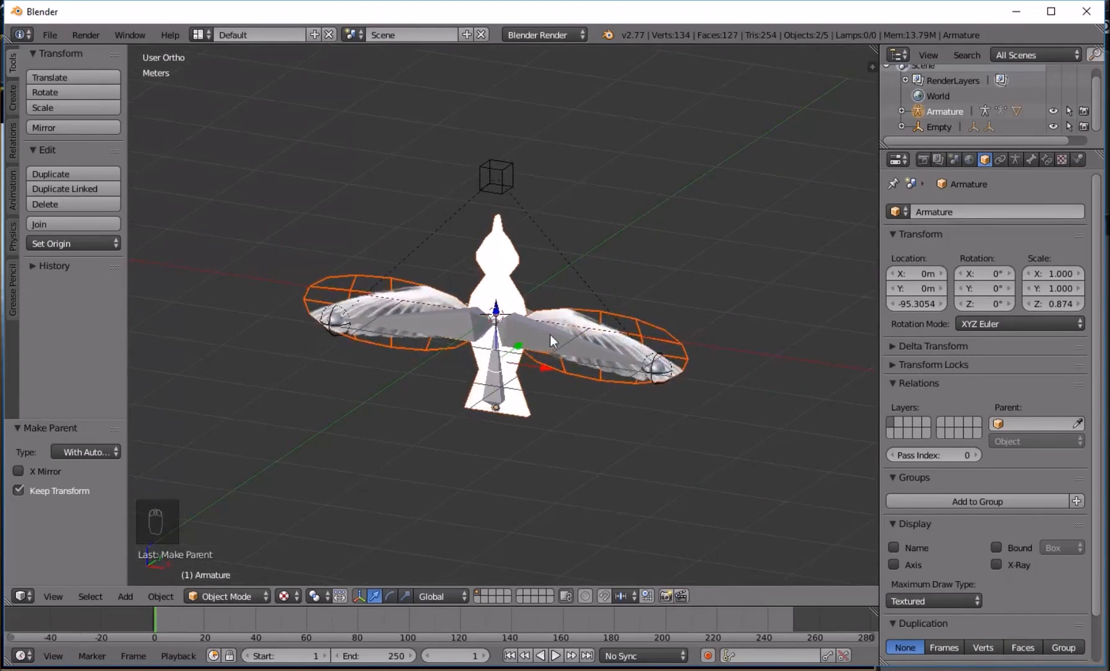
key(Tab)
click(254, 596)
click(242, 544)
right_click(565, 345)
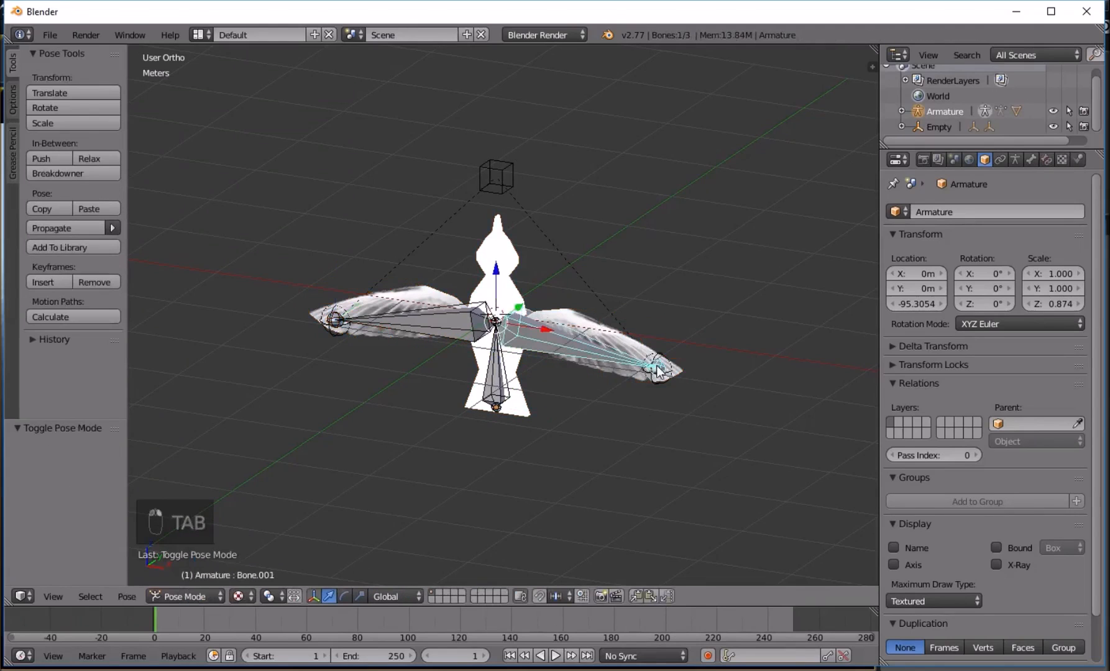
key(r)
key(z)
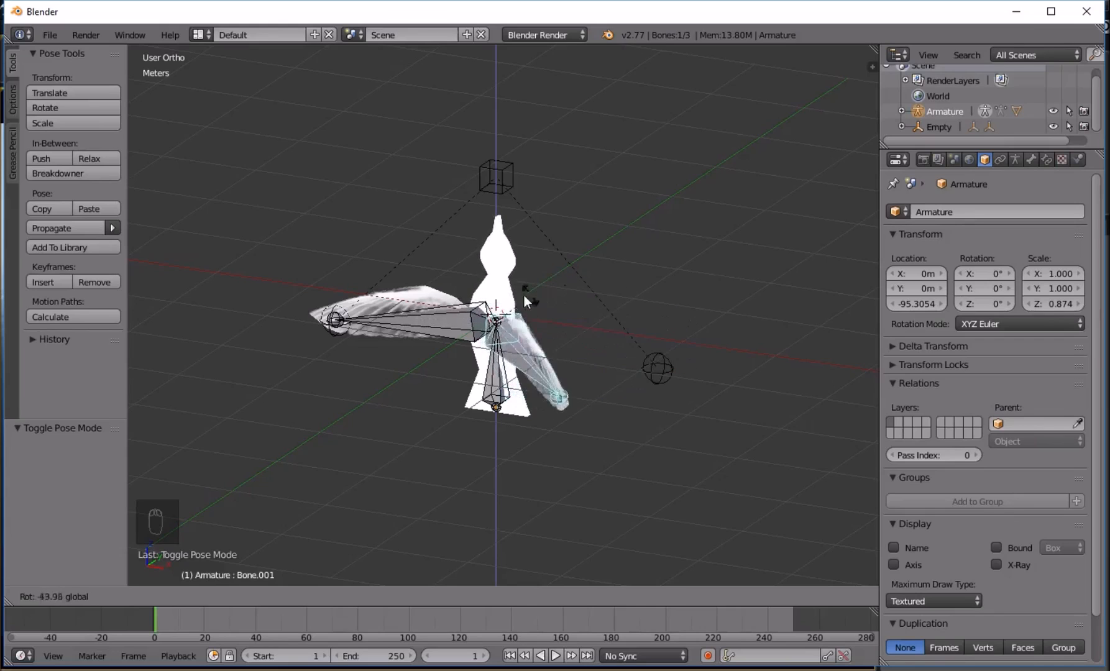
click(495, 304)
key(ctrl+z)
middle_drag(496, 306, 528, 286)
key(Tab)
click(253, 596)
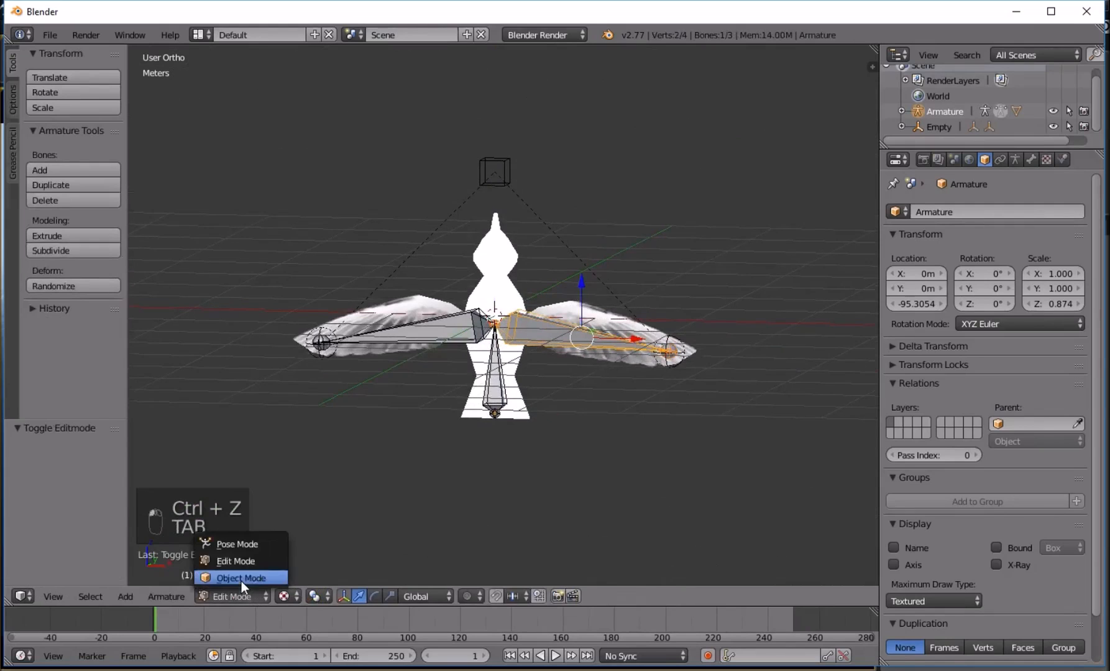
click(246, 578)
middle_drag(414, 417, 437, 472)
middle_drag(407, 471, 310, 446)
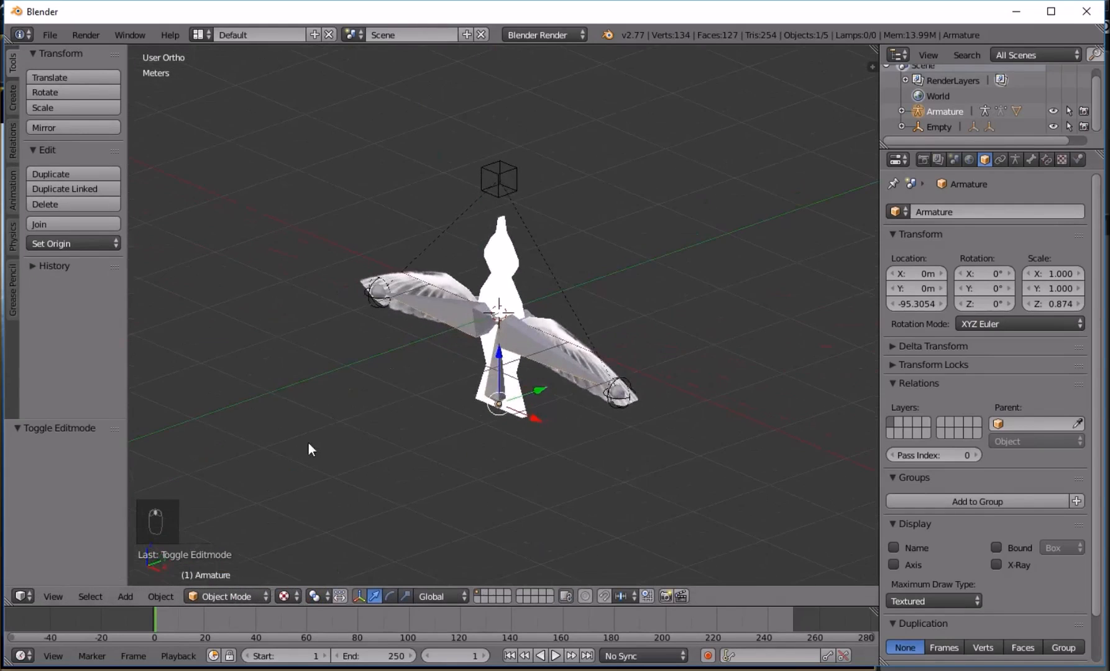
key(a)
mouse_move(433, 436)
middle_down()
mouse_move(354, 429)
mouse_move(356, 415)
mouse_move(435, 414)
middle_up()
right_click(542, 366)
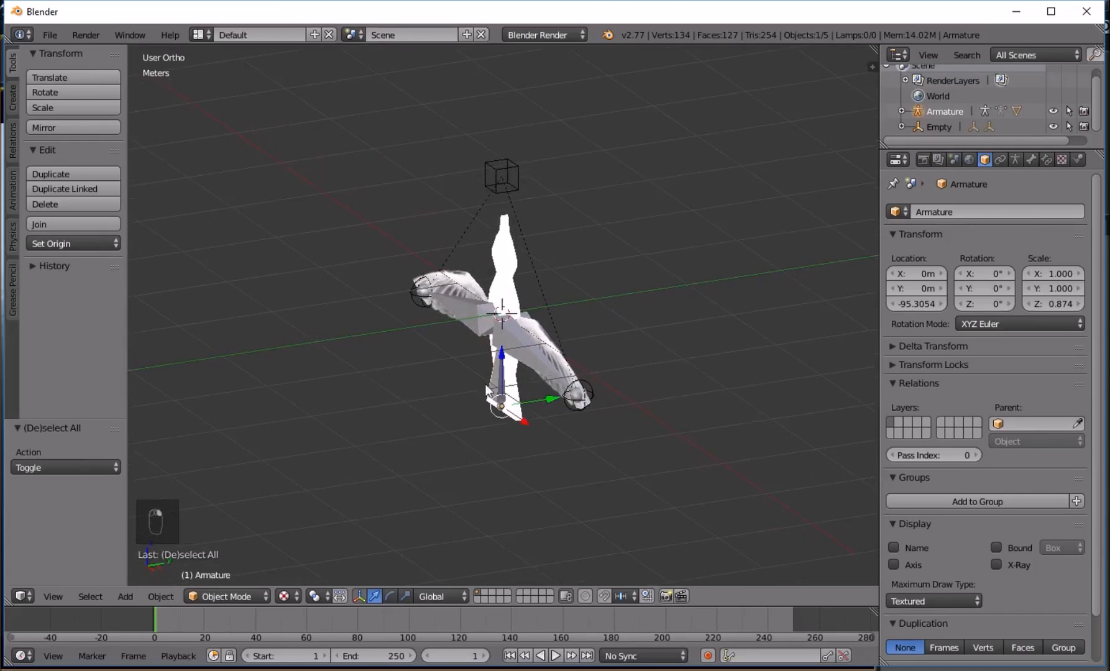
middle_drag(486, 384, 560, 376)
key(Tab)
key(Tab)
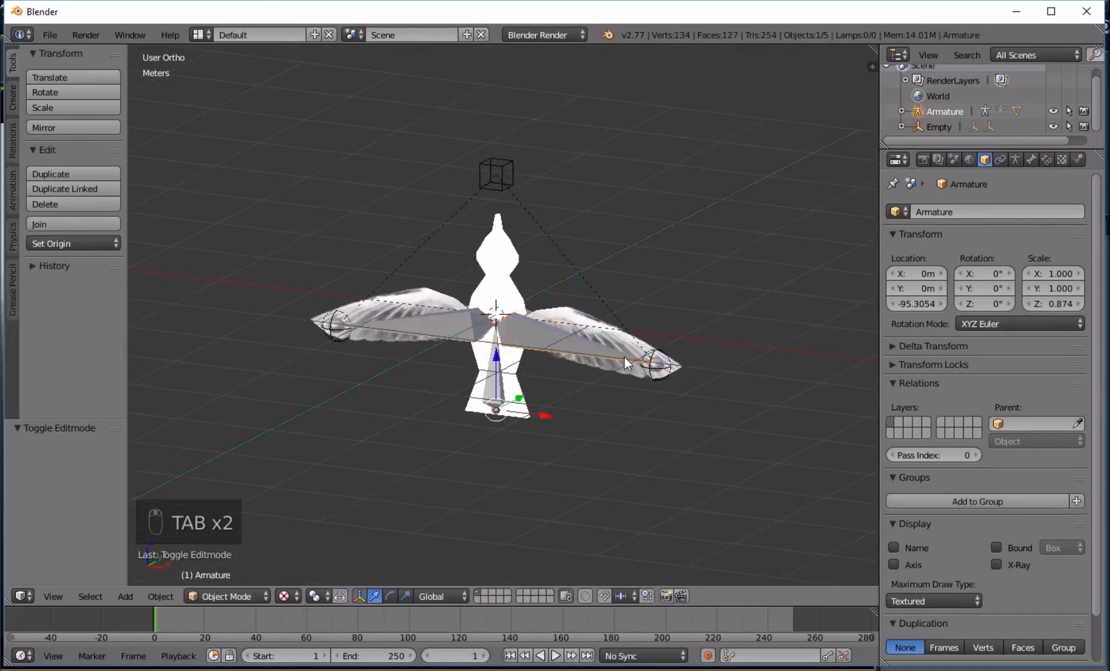
right_click(624, 355)
right_click(539, 349)
right_click(557, 340)
right_click(570, 348)
click(1030, 160)
key(Tab)
key(Tab)
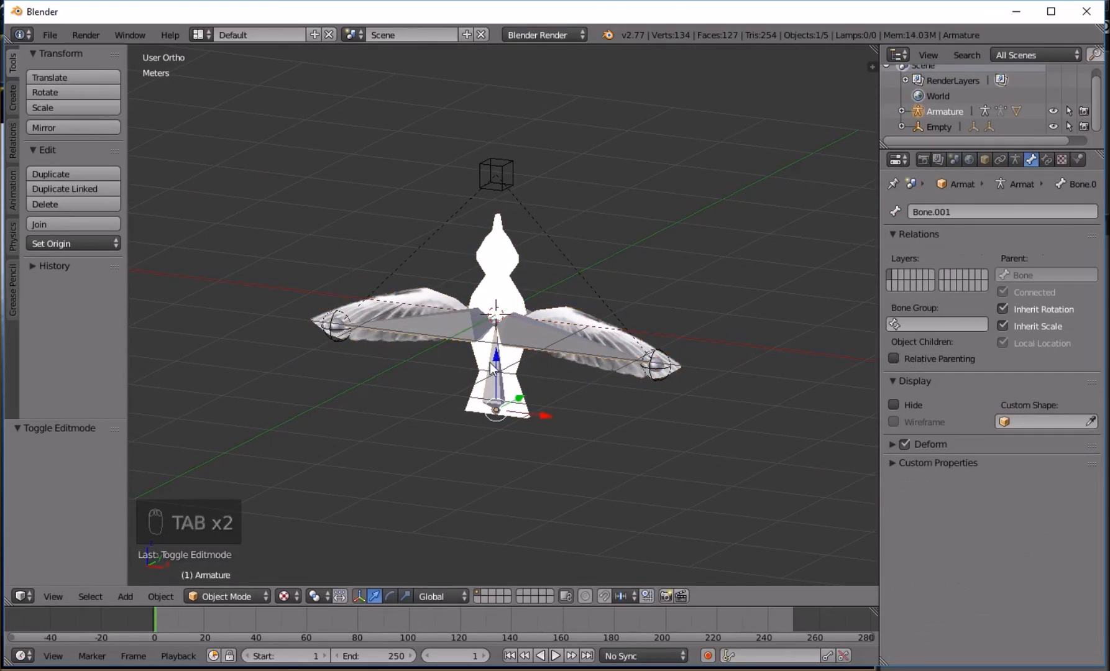
- In Pose Mode, add an Inverse Kinematics constraint to the right wing bone with target Right Wing and chain length 1
click(247, 595)
click(240, 546)
middle_drag(461, 390, 504, 371)
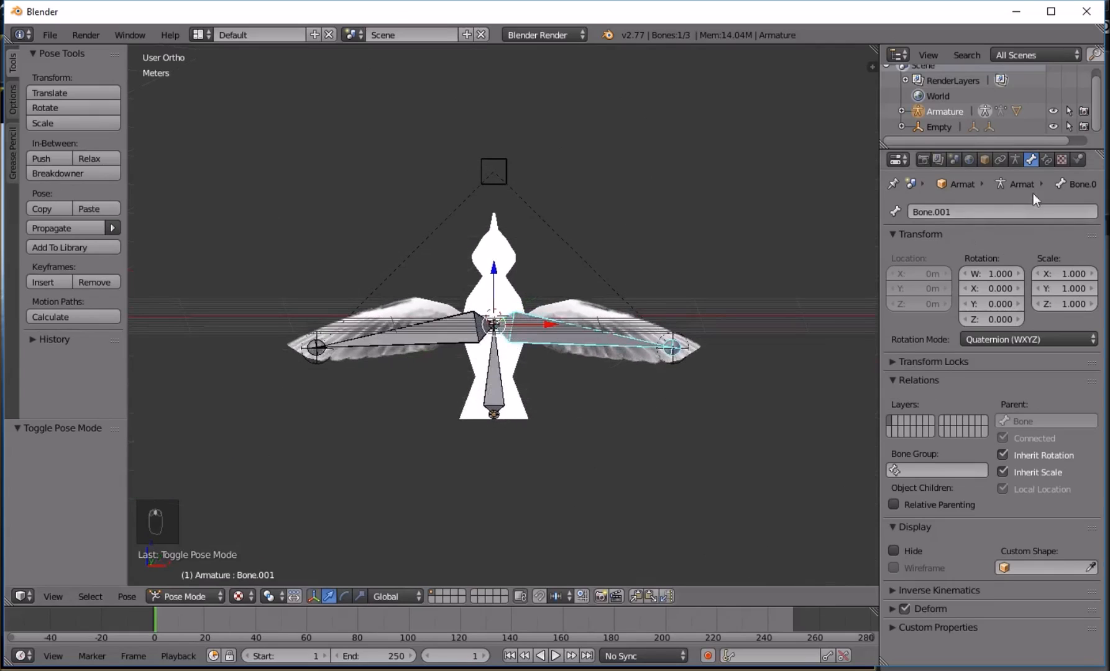
click(1046, 161)
click(946, 212)
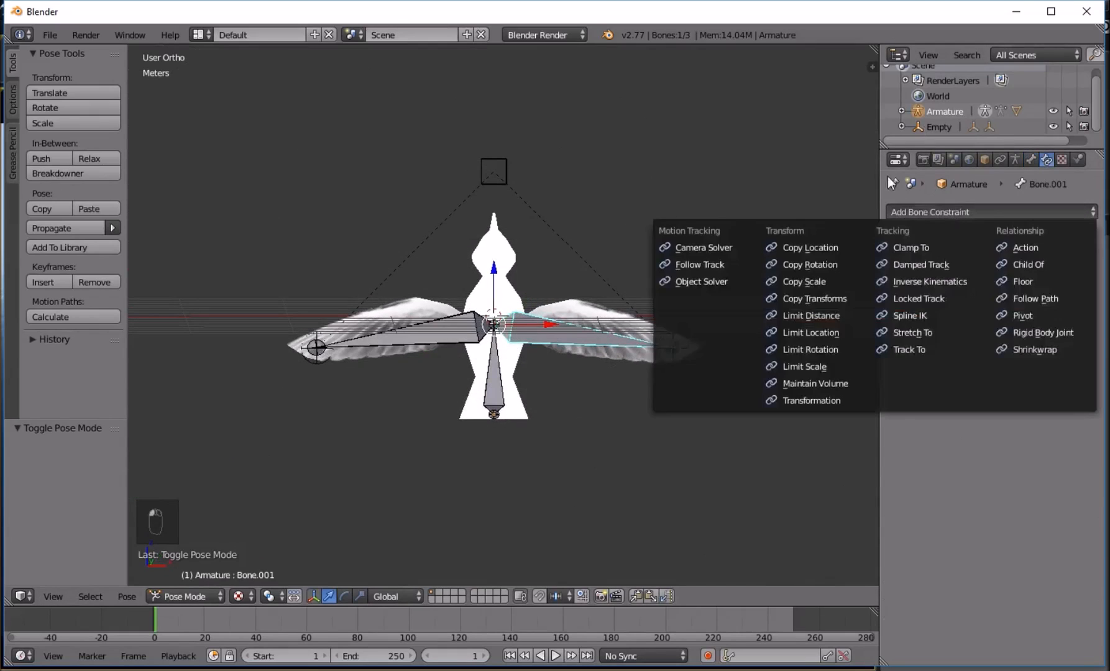
click(940, 211)
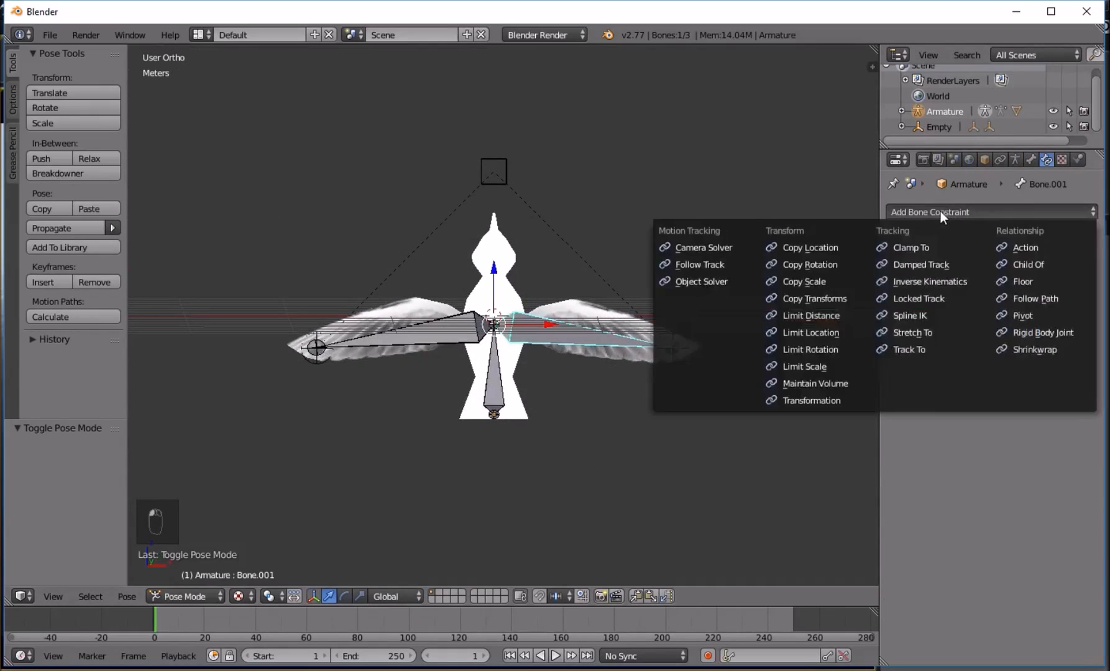
click(919, 283)
middle_drag(622, 351, 613, 382)
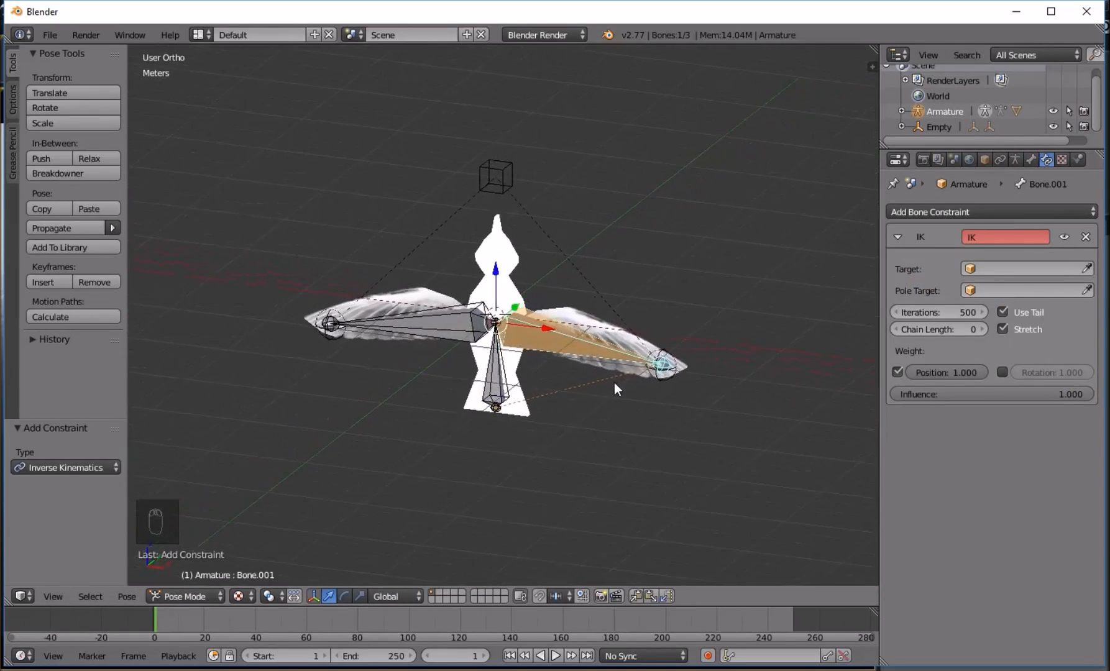
click(1025, 268)
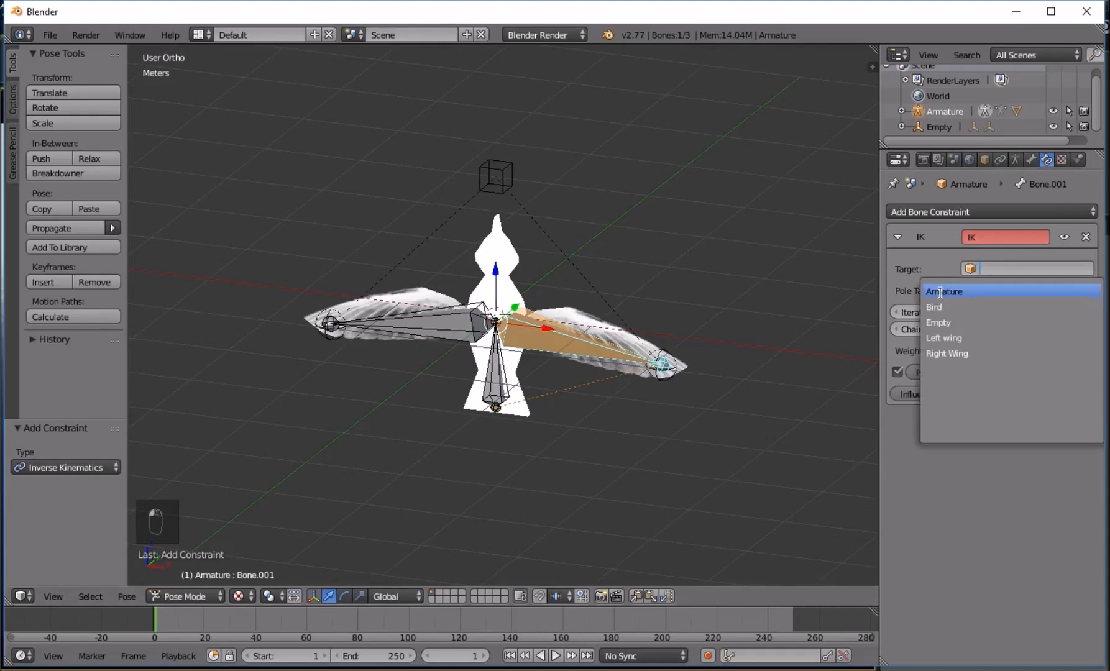
click(977, 353)
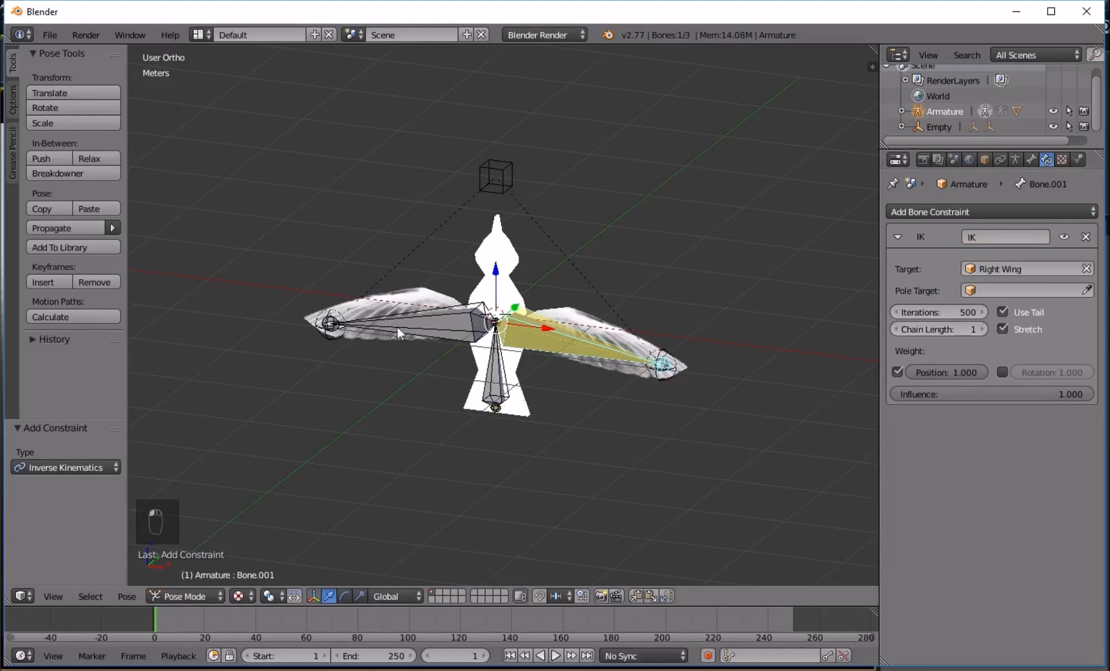
- Add an Inverse Kinematics constraint to the left wing bone with target Left wing and chain length 1
right_click(344, 334)
click(1002, 212)
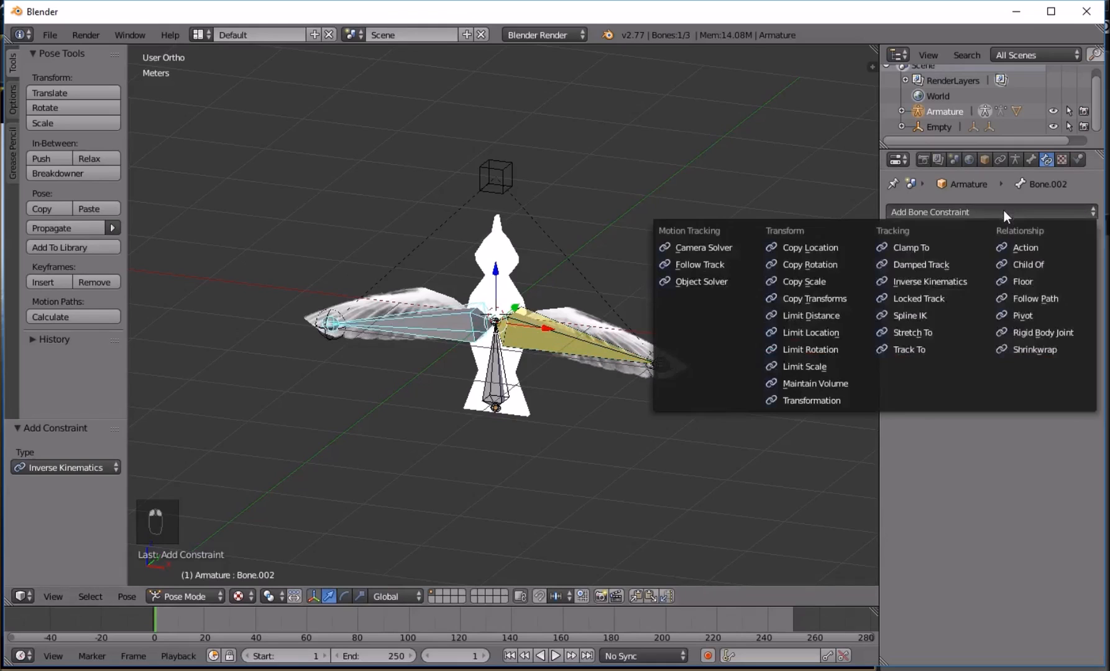
click(932, 282)
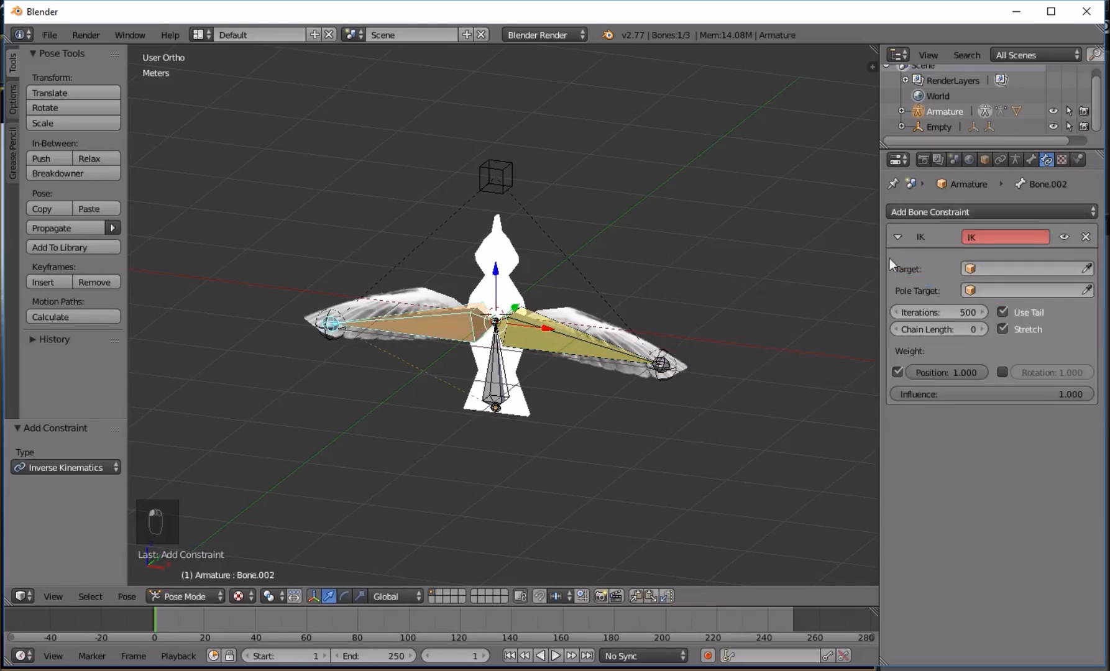
click(999, 269)
click(961, 338)
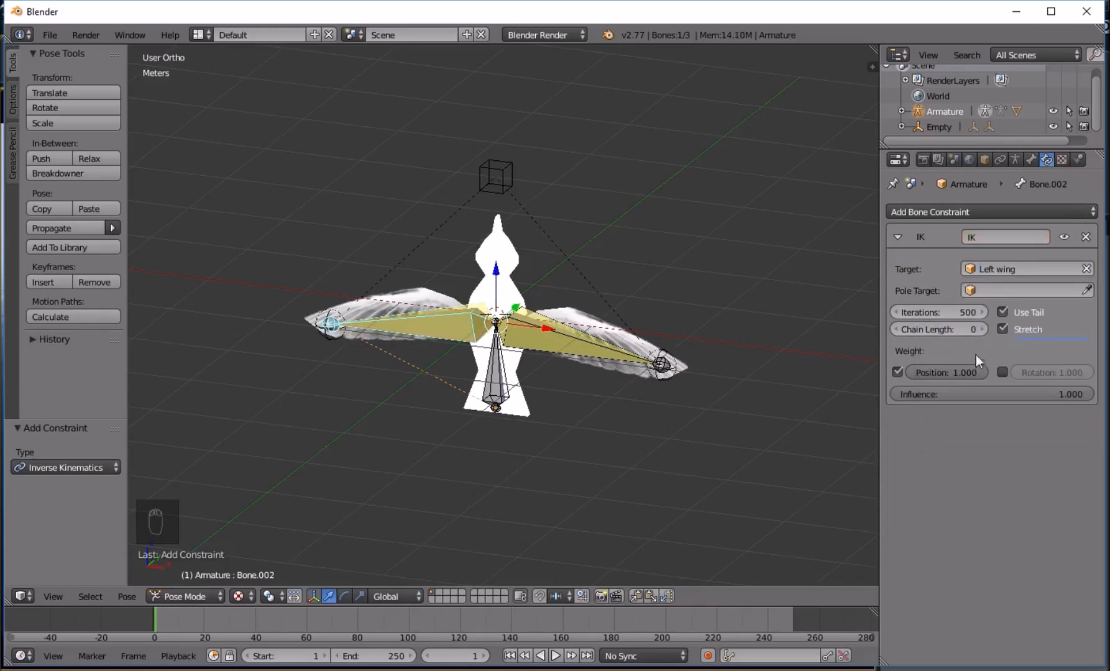
click(981, 330)
middle_drag(534, 326, 579, 245)
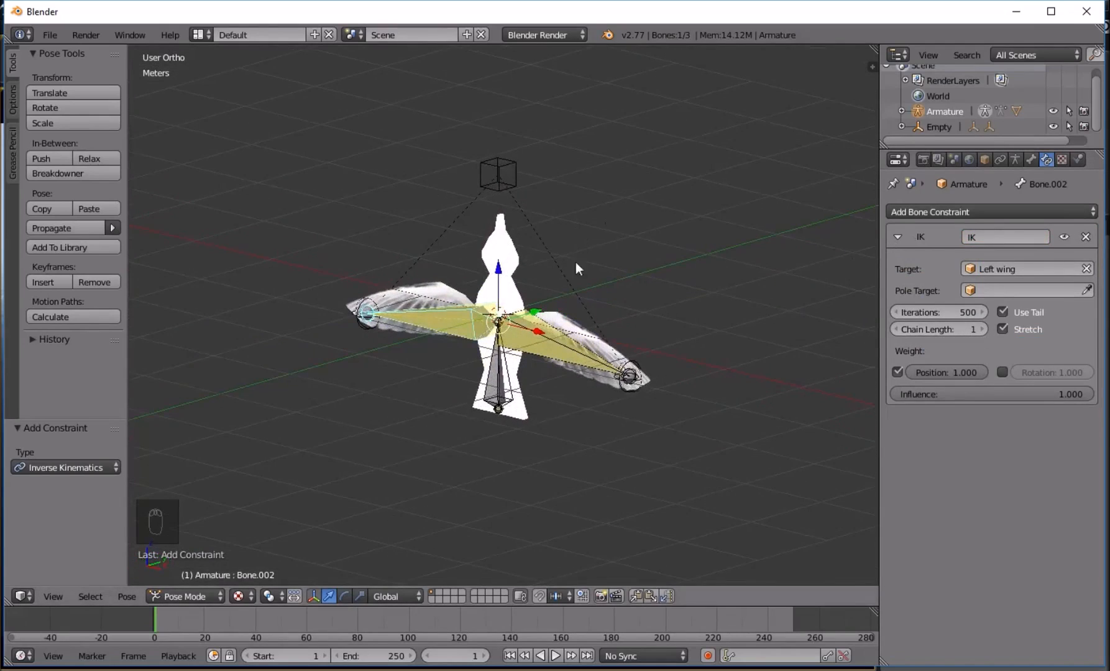
- Return to Object Mode and test the wing rig by moving the cube empty about 1.77 m along Y
key(Tab)
click(239, 597)
click(242, 576)
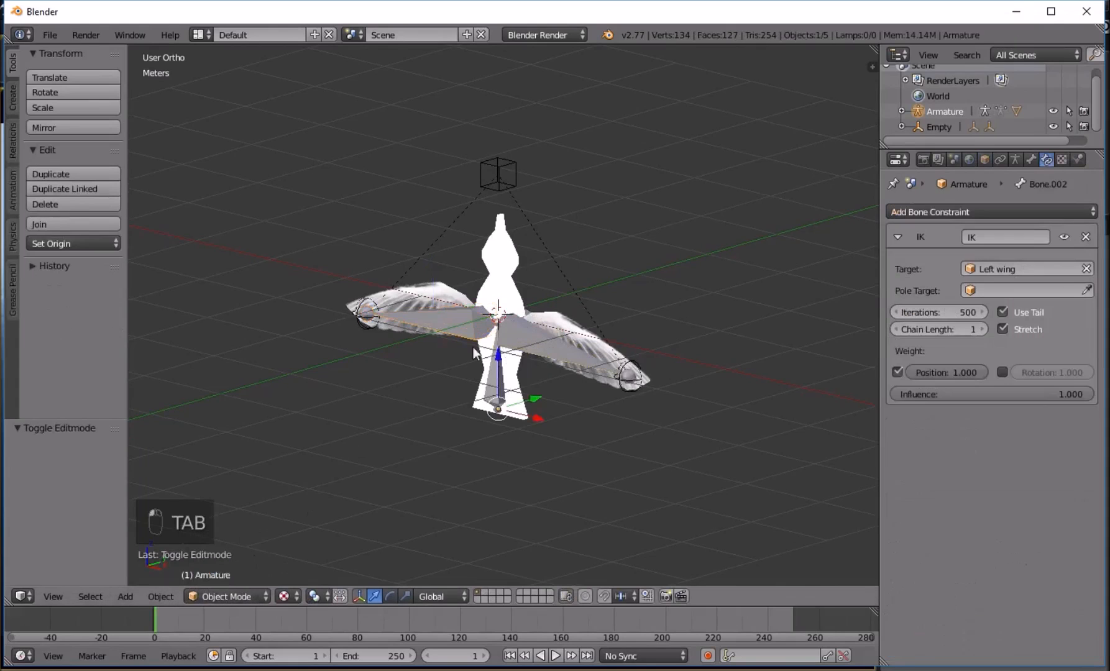
middle_drag(617, 231, 514, 202)
right_click(504, 177)
key(g)
key(y)
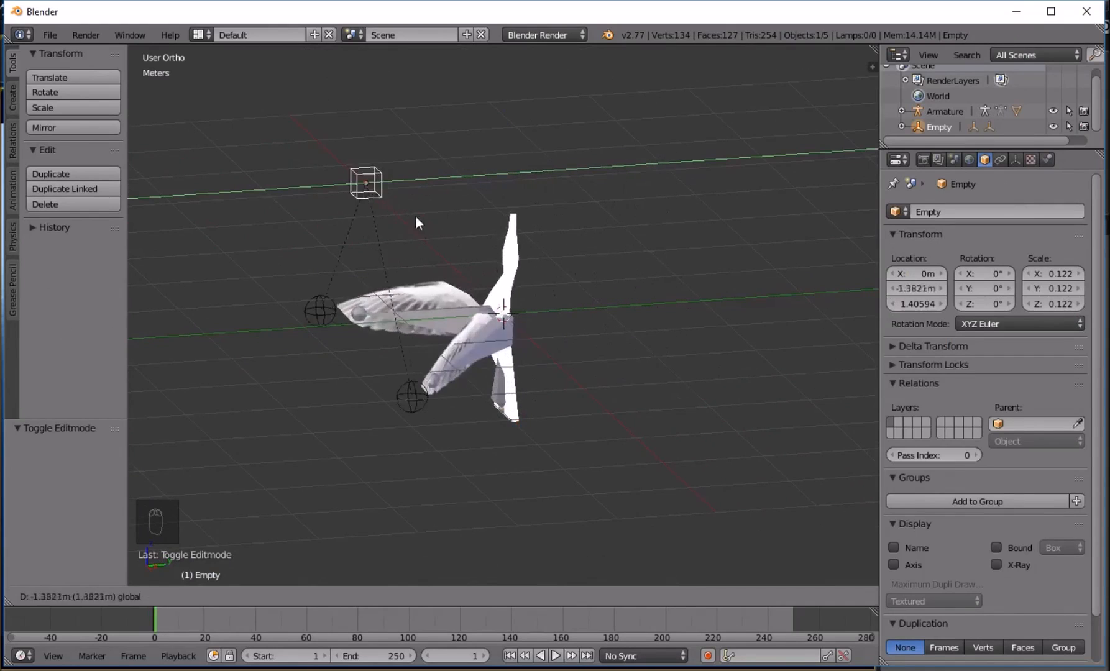
click(726, 191)
middle_drag(510, 292, 379, 300)
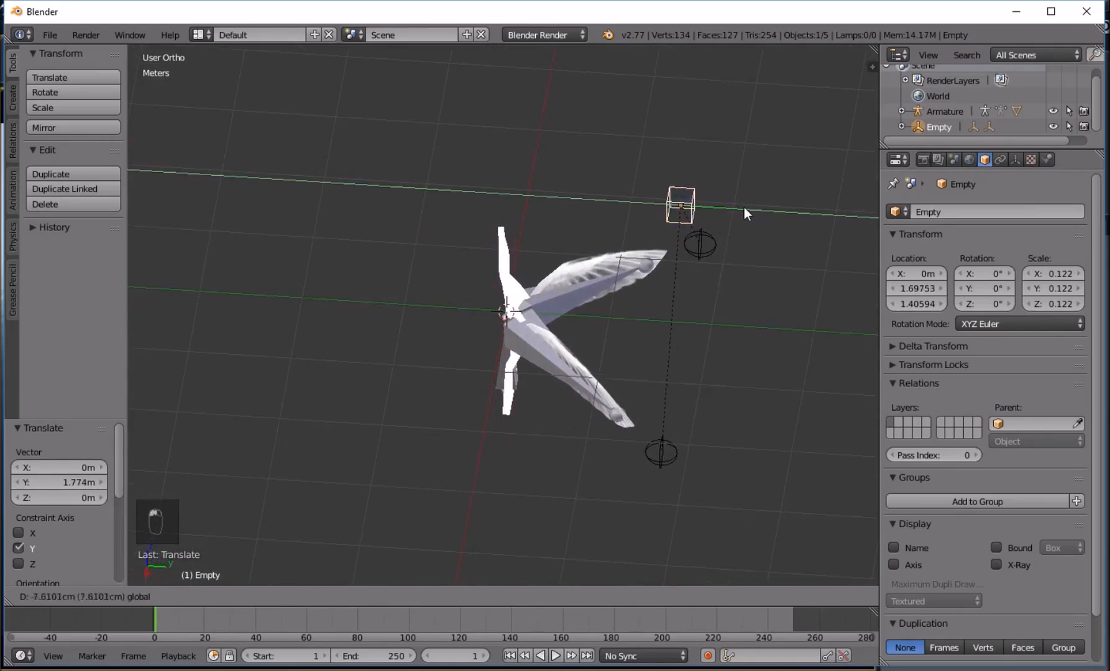
- Undo the last two changes to the position of the Empty that controls the wings
key(ctrl+z)
key(ctrl+z)
middle_drag(743, 213, 754, 187)
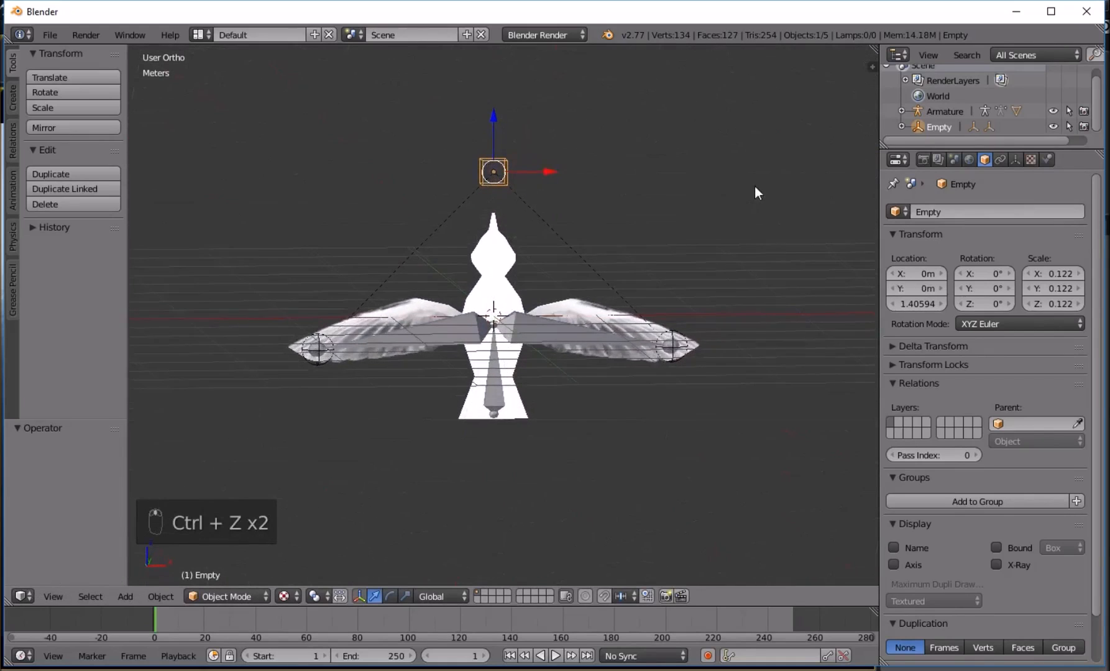
- Select the bird's armature and switch it to Pose Mode
right_click(500, 266)
right_click(513, 319)
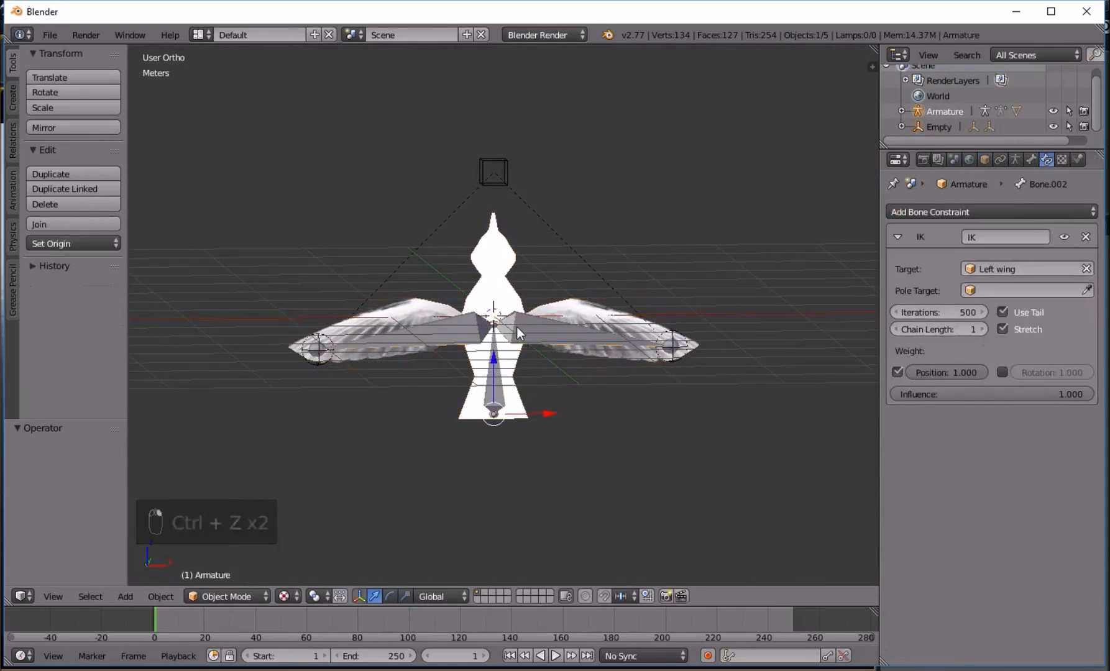
click(225, 595)
click(232, 546)
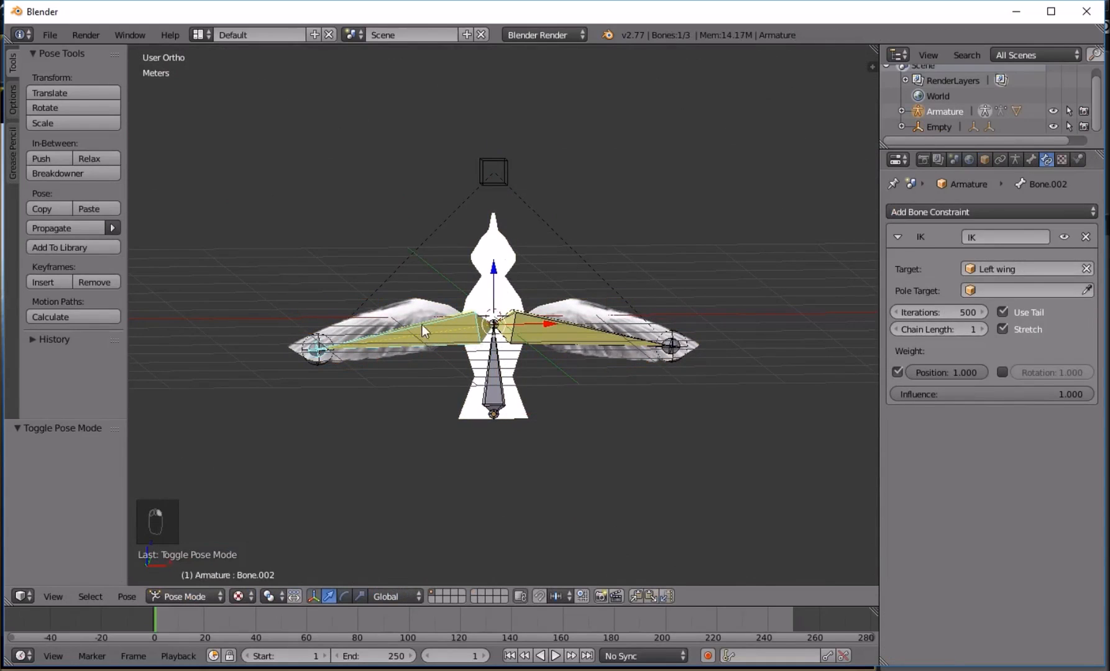
- With the left wing bone (Bone.002) active, select the Bird mesh and switch it to Weight Paint mode
right_click(486, 263)
click(225, 593)
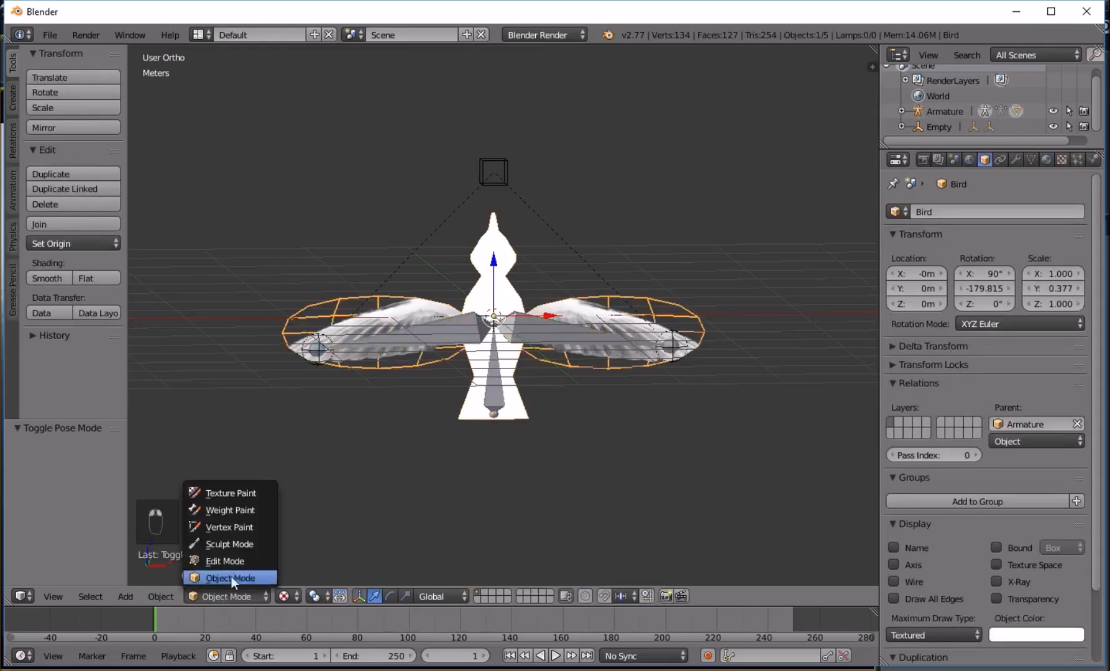
right_click(467, 323)
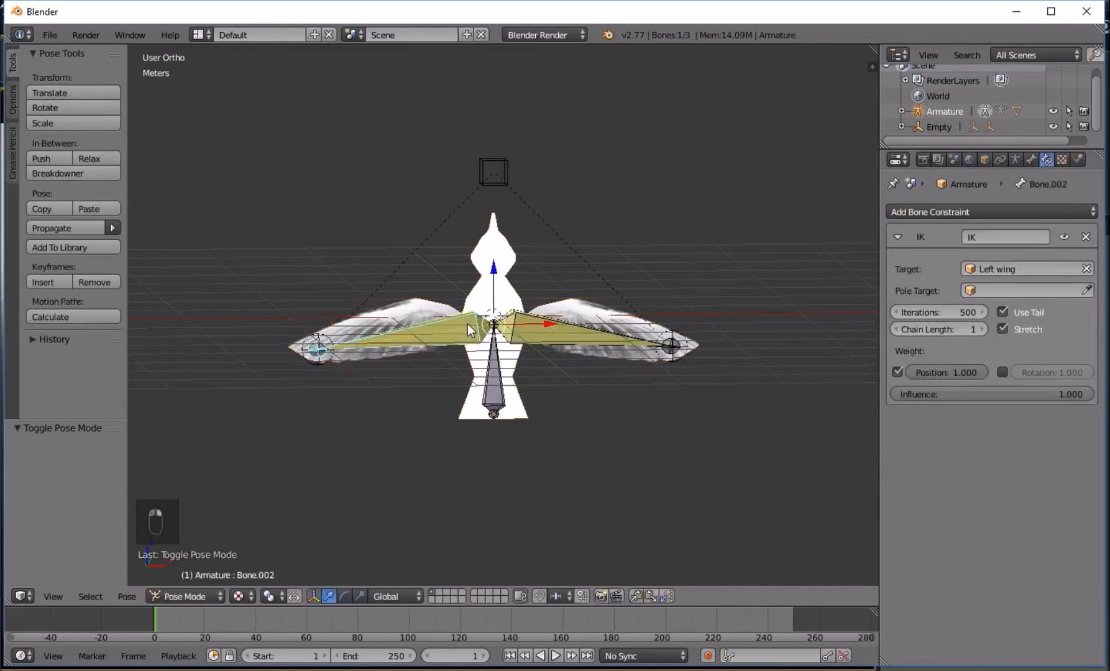
shift+right_click(487, 264)
click(242, 595)
click(249, 507)
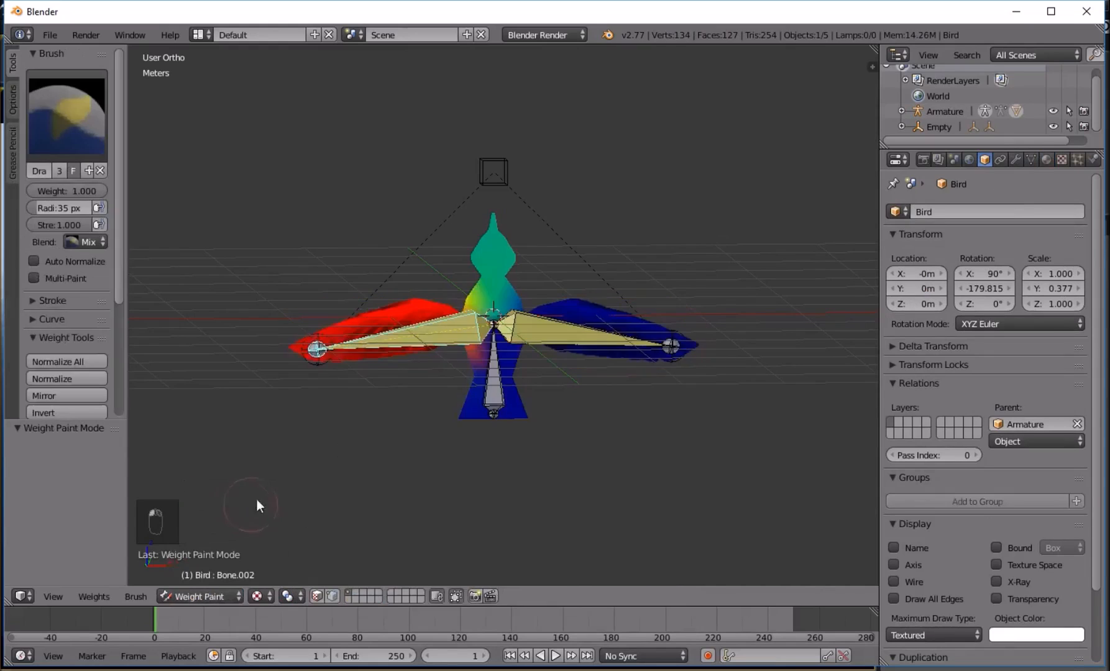
- Choose the Subtract brush and paint away part of Bone.002's weight on the bird's body and head
scroll(455, 350, up, 6)
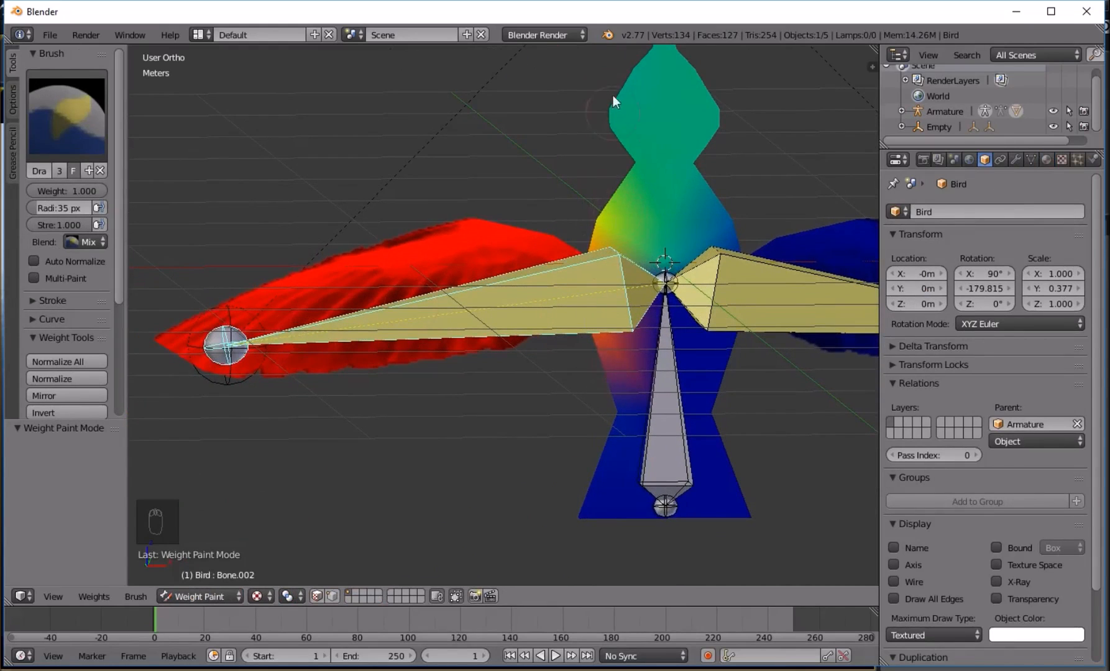
middle_drag(617, 267, 609, 271)
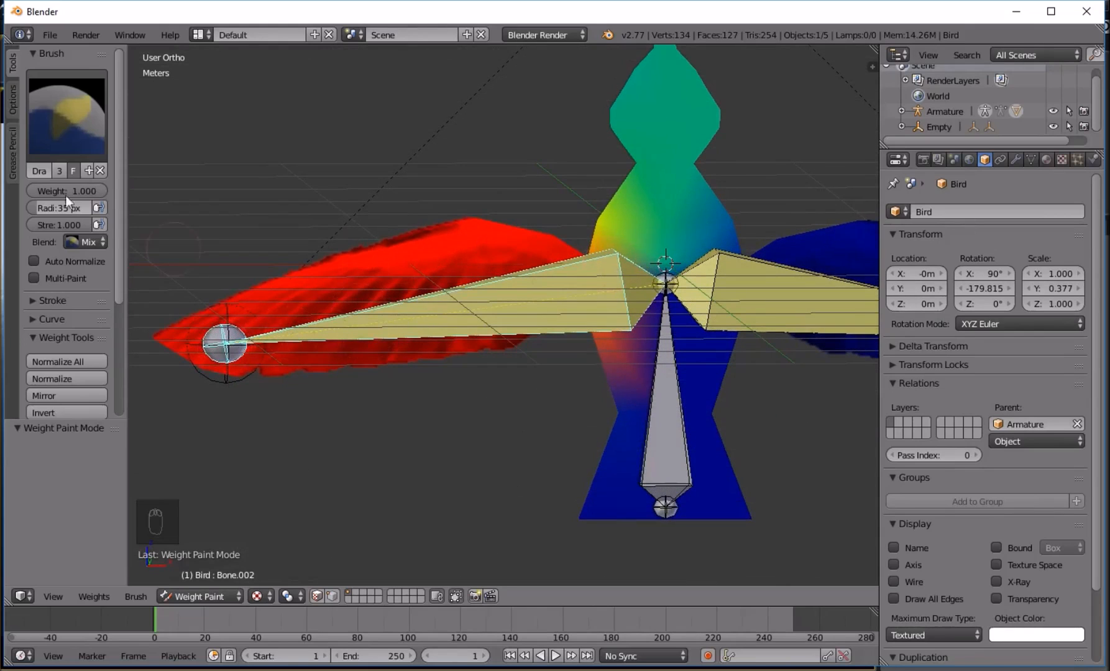
click(50, 99)
click(497, 209)
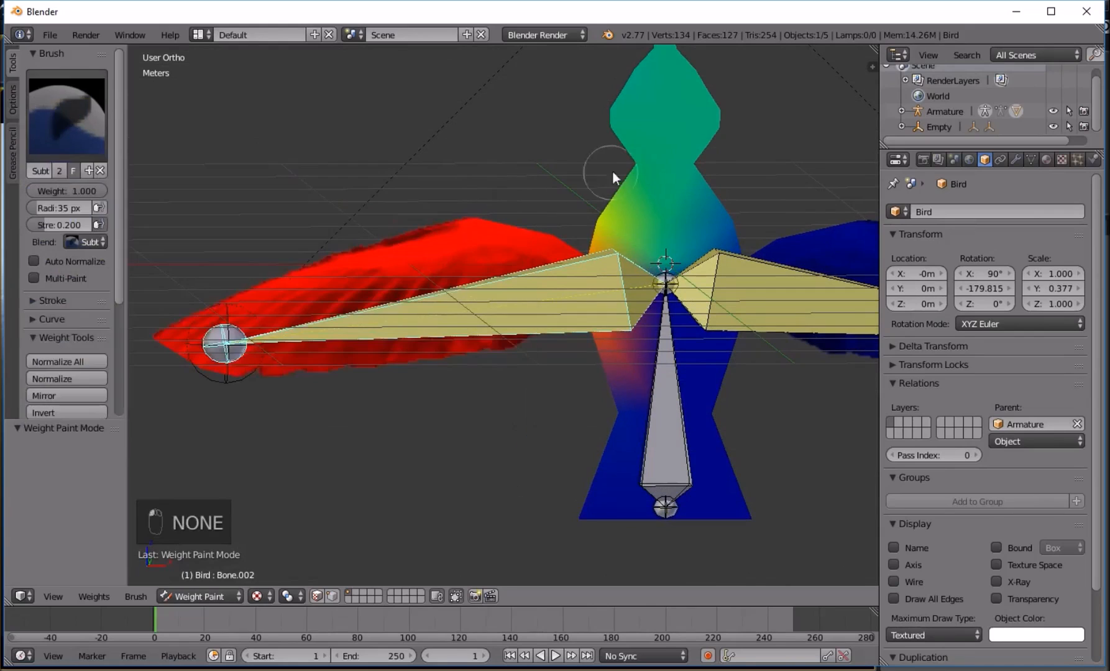
mouse_move(630, 274)
mouse_down()
mouse_move(610, 219)
mouse_move(638, 278)
mouse_move(669, 84)
mouse_up()
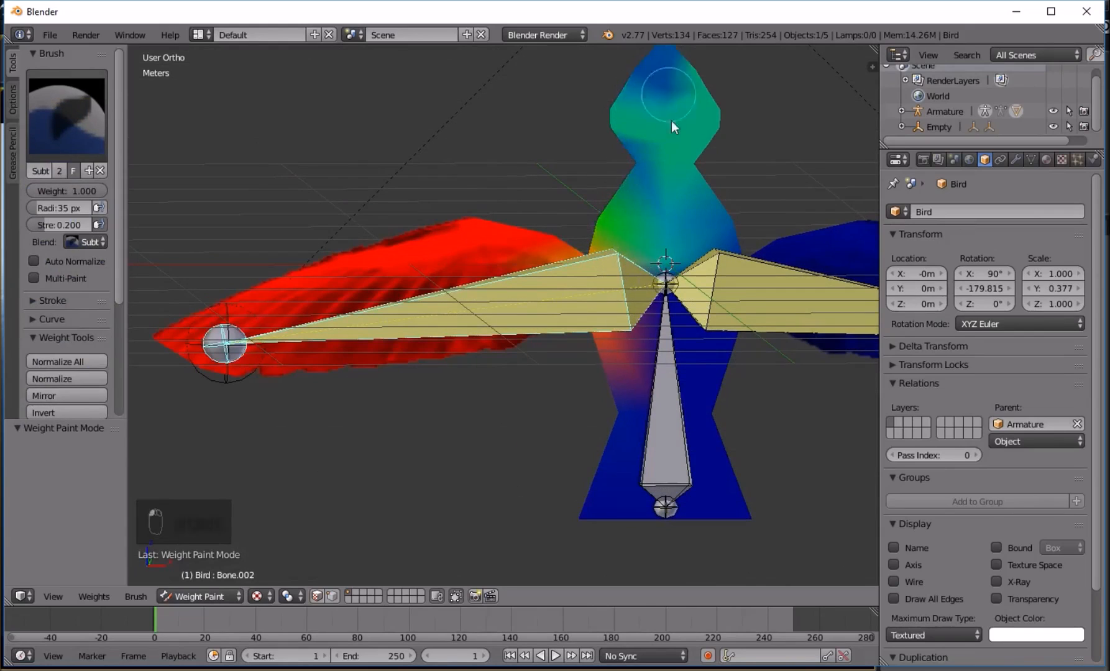
- Raise the brush strength to 0.739 and subtract Bone.002's remaining weight from this side of the body and head
drag(46, 224, 86, 224)
mouse_move(605, 216)
mouse_down()
mouse_move(651, 198)
mouse_move(630, 104)
mouse_move(673, 75)
mouse_move(645, 23)
mouse_up()
mouse_move(687, 129)
mouse_down()
mouse_move(712, 215)
mouse_move(604, 265)
mouse_move(616, 323)
mouse_move(625, 305)
mouse_move(597, 318)
mouse_move(577, 280)
mouse_up()
- Subtract Bone.002's weight from the reverse side of the body and from the root of its wing
middle_drag(591, 331, 179, 324)
mouse_move(350, 285)
mouse_down()
mouse_move(320, 113)
mouse_move(347, 33)
mouse_move(260, 236)
mouse_up()
drag(369, 278, 407, 331)
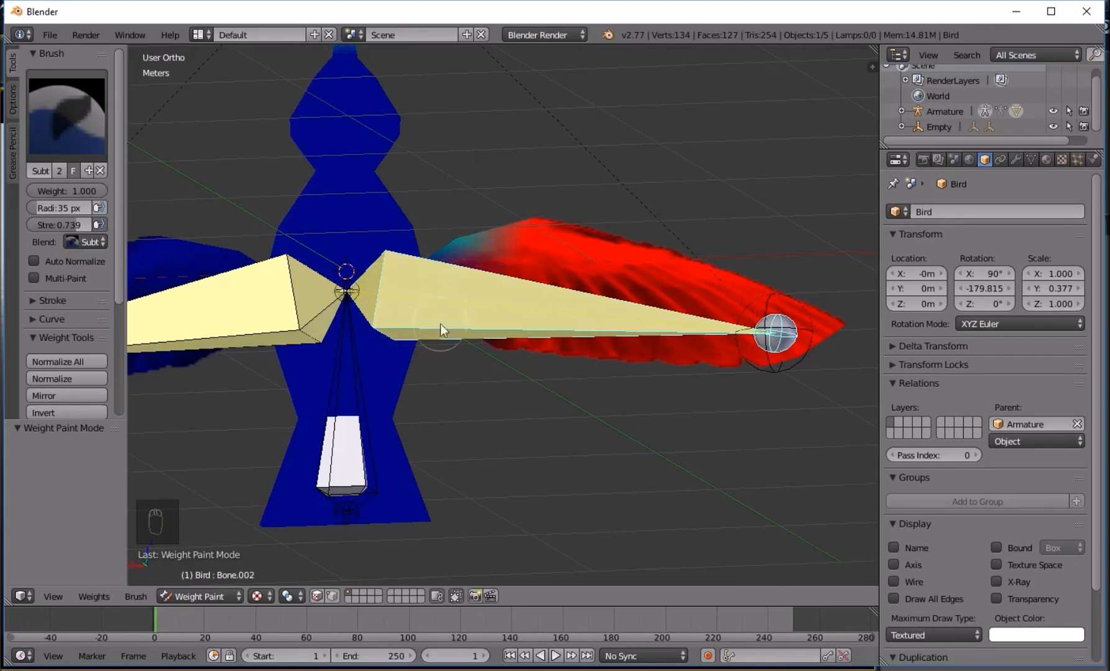
mouse_move(451, 297)
middle_down()
mouse_move(394, 219)
mouse_move(169, 207)
middle_up()
mouse_move(559, 248)
mouse_down()
mouse_move(568, 340)
mouse_move(574, 247)
mouse_move(568, 274)
mouse_up()
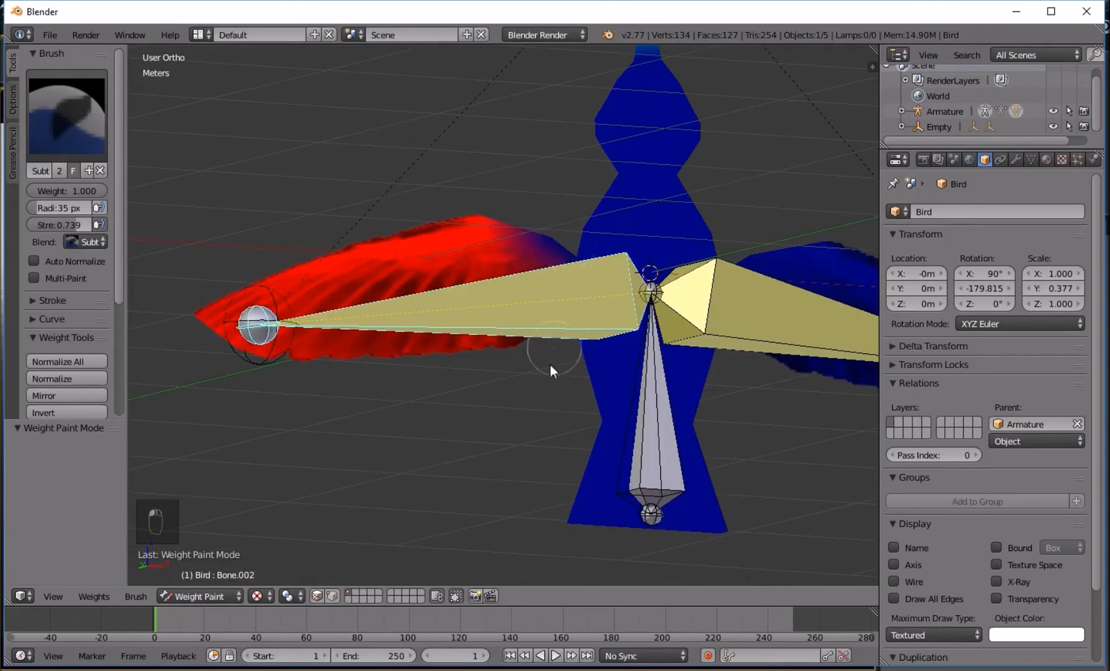
middle_drag(549, 364, 560, 355)
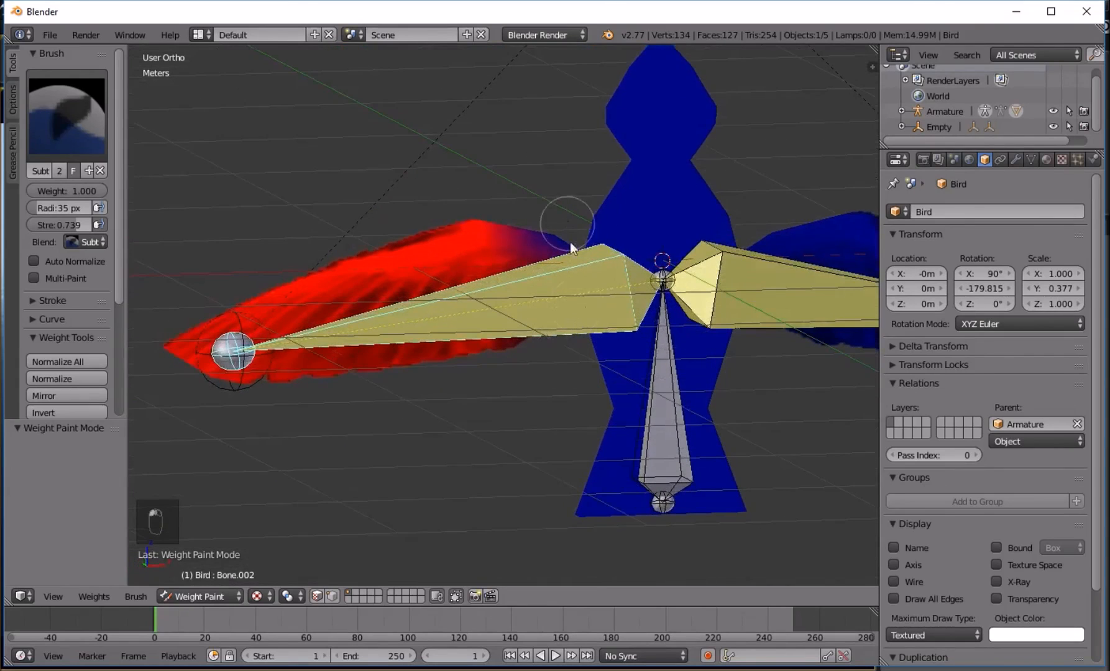
middle_drag(592, 282, 630, 332)
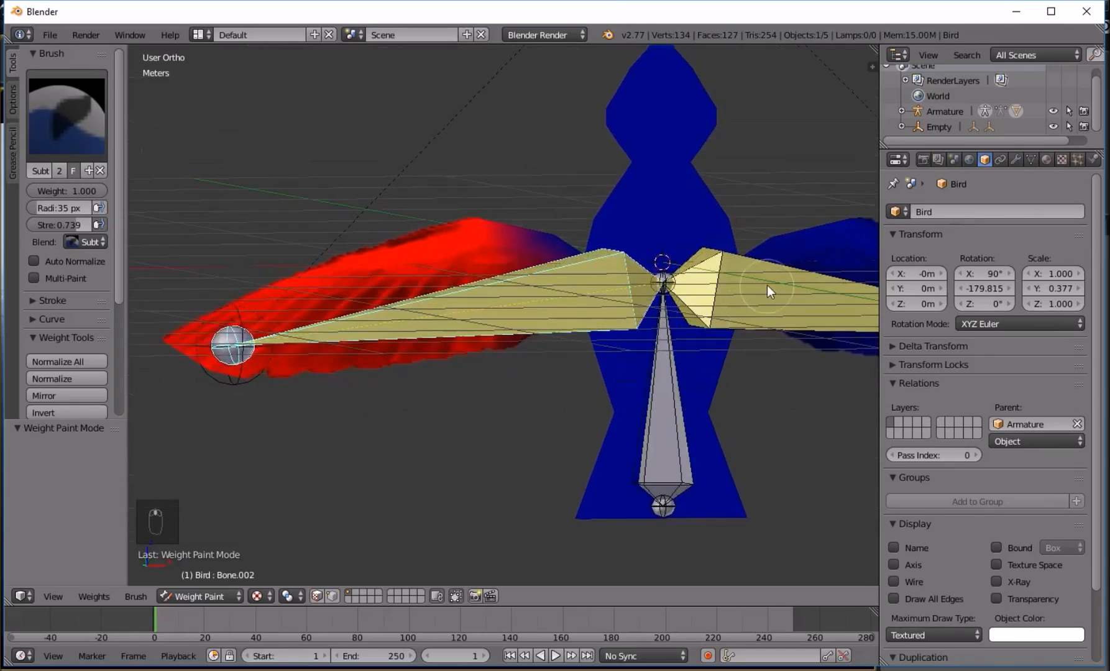
- Select the opposite wing bone (Bone.001) and subtract its weight from both sides of the body and head
right_click(766, 286)
middle_drag(764, 279, 530, 256)
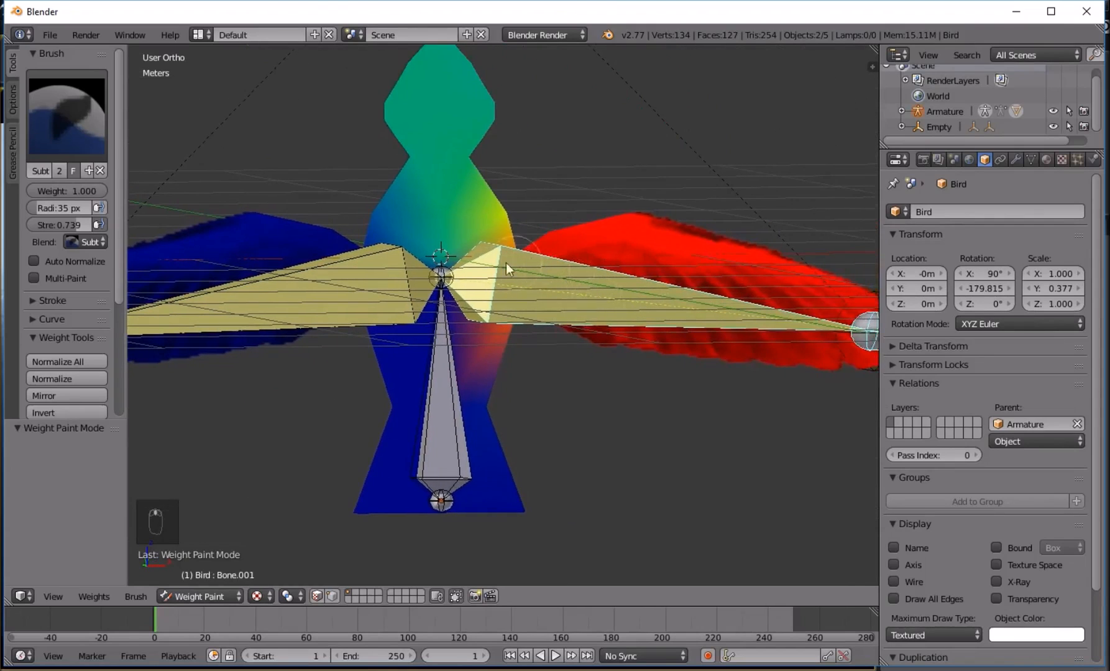
scroll(487, 200, down, 6)
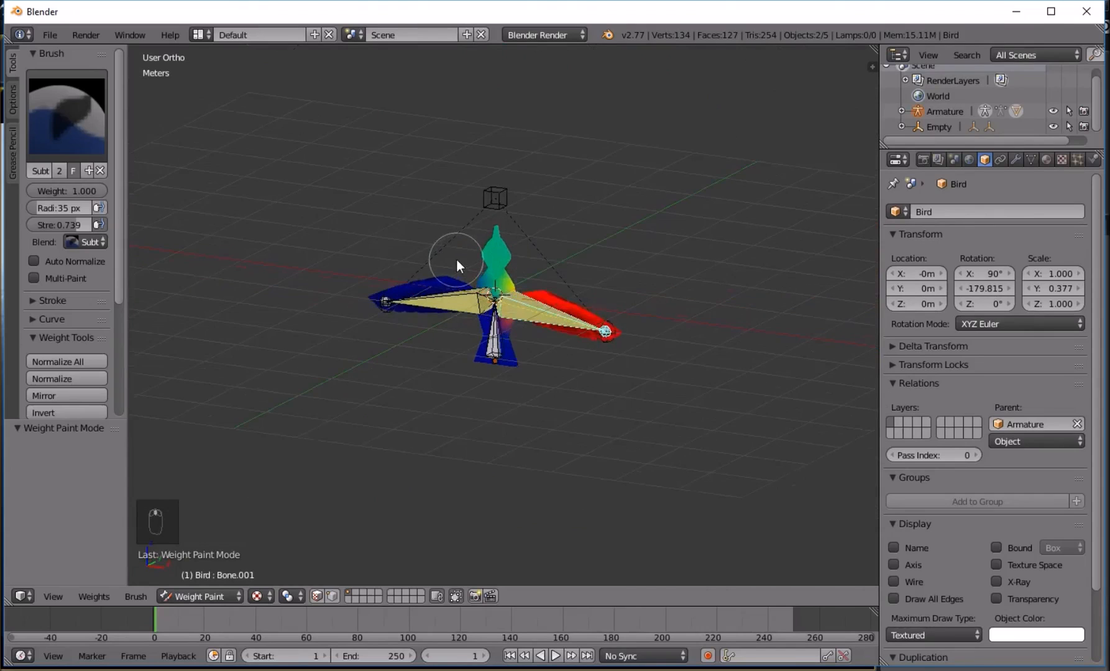
key(KP_1)
scroll(491, 314, up, 6)
mouse_move(481, 311)
mouse_down()
mouse_move(496, 389)
mouse_move(481, 148)
mouse_move(461, 55)
mouse_move(425, 252)
mouse_move(498, 202)
mouse_move(488, 210)
mouse_move(509, 323)
mouse_up()
mouse_move(510, 323)
middle_down()
mouse_move(461, 336)
mouse_move(527, 248)
mouse_move(395, 328)
mouse_move(383, 298)
middle_up()
mouse_move(559, 261)
mouse_down()
mouse_move(573, 214)
mouse_move(541, 145)
mouse_move(541, 57)
mouse_move(569, 67)
mouse_up()
mouse_move(603, 228)
mouse_down()
mouse_move(508, 263)
mouse_move(480, 290)
mouse_up()
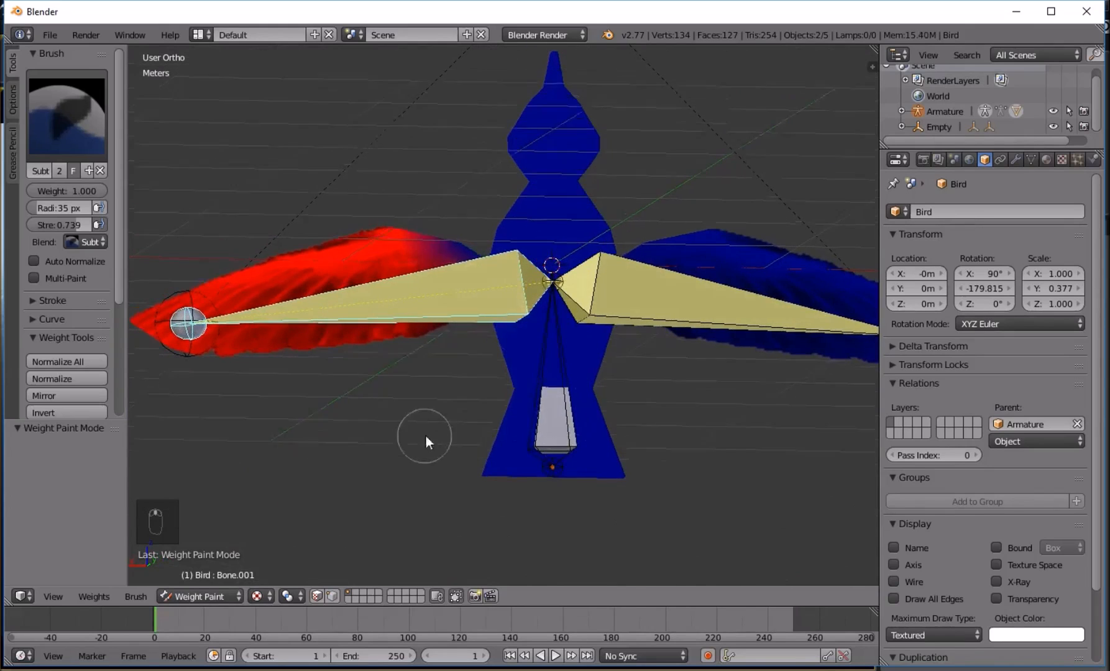
- Inspect the weights of the tail bone and the left wing bone on the mesh
middle_drag(426, 435, 696, 433)
right_click(478, 445)
middle_drag(480, 431, 521, 405)
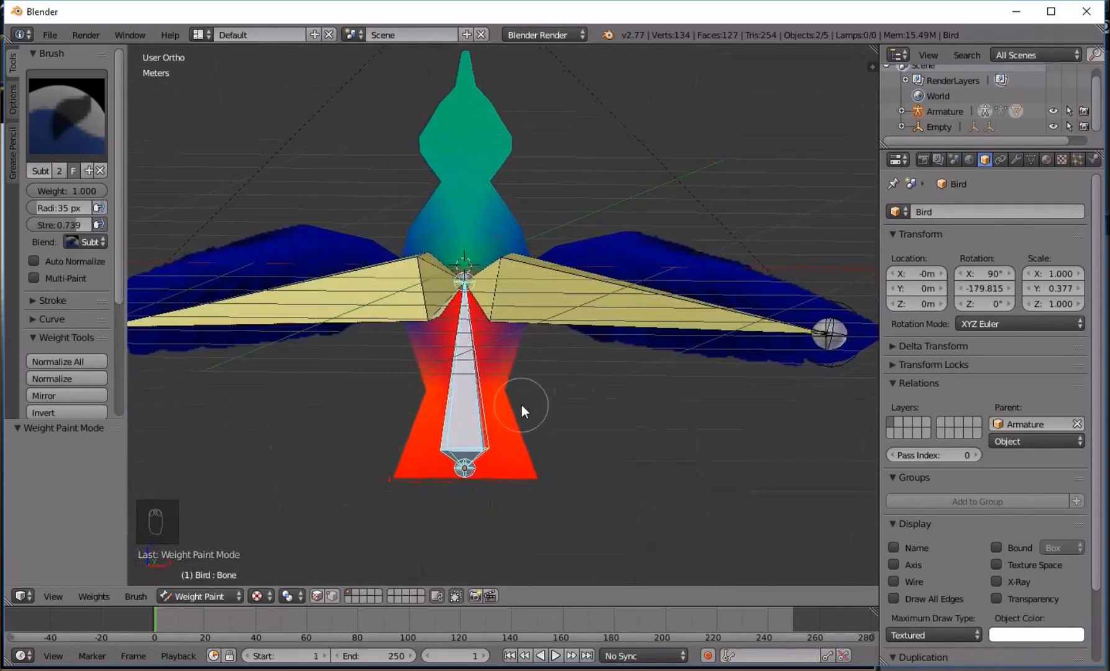
key(Tab)
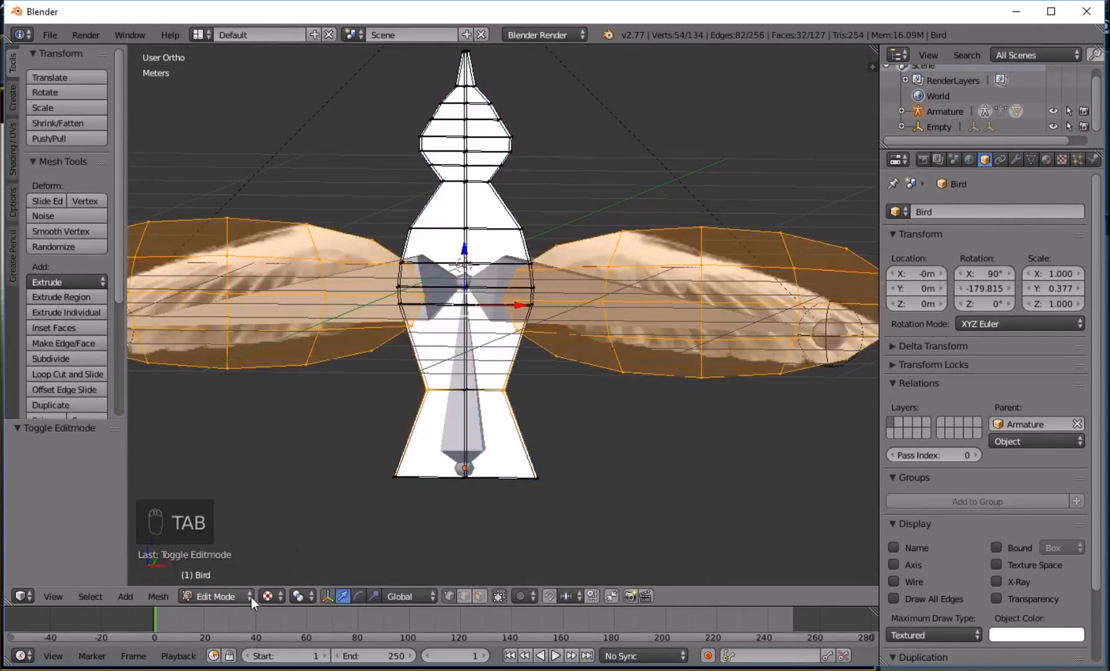
key(Tab)
click(229, 596)
right_click(425, 270)
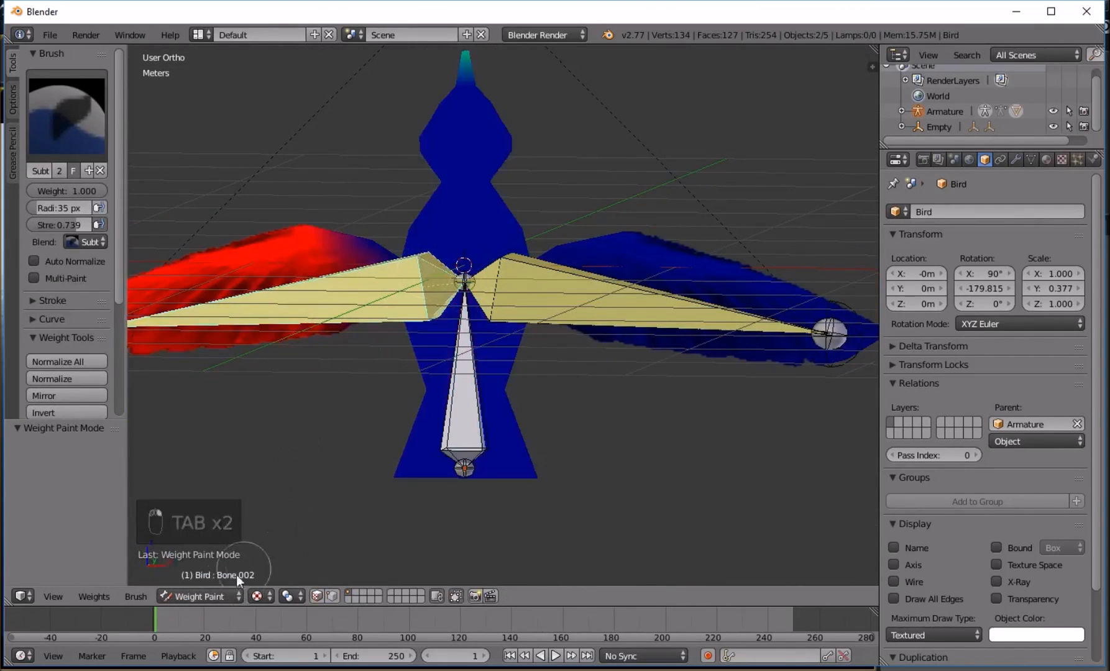
- Leave Weight Paint mode and select the wing bones in the armature
click(215, 596)
click(215, 576)
click(223, 596)
right_click(417, 326)
click(206, 596)
click(210, 597)
right_click(661, 310)
- Try moving the Empty above the bird about 1.28 m along Y to test how the wings deform
middle_drag(660, 311, 586, 357)
scroll(586, 358, down, 5)
right_click(519, 197)
middle_drag(528, 211, 593, 239)
drag(566, 199, 661, 193)
scroll(538, 298, up, 6)
middle_drag(538, 298, 615, 277)
middle_drag(484, 262, 393, 293)
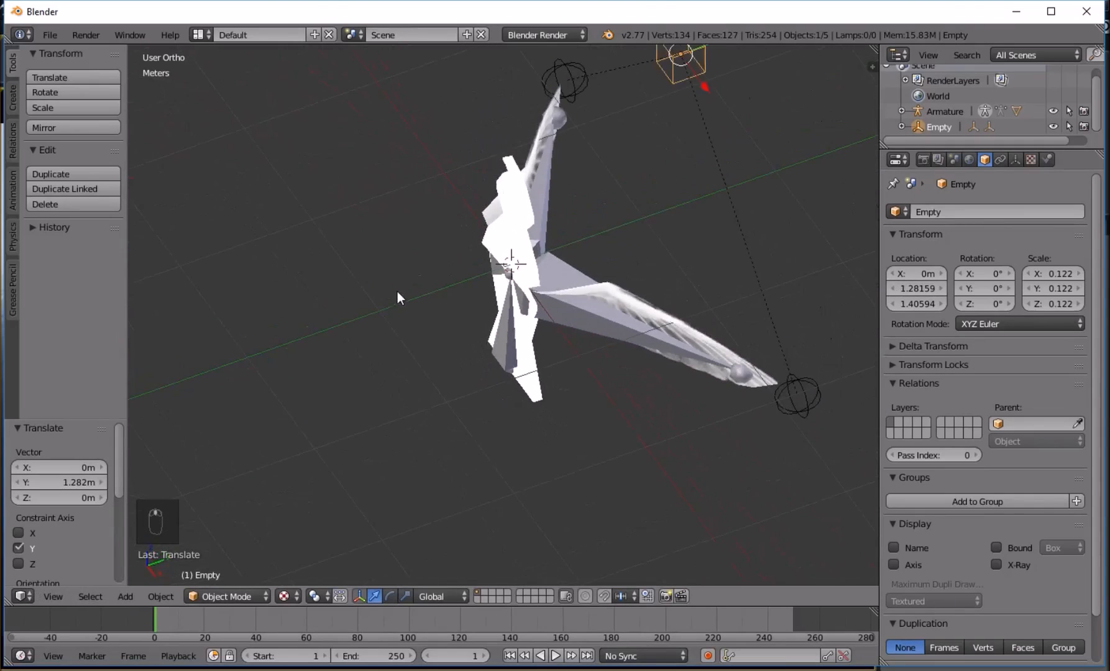
- Move the Empty back towards the bird, and undo both test moves
scroll(742, 92, down, 2)
drag(676, 116, 568, 169)
key(ctrl+z)
key(ctrl+z)
middle_drag(555, 182, 500, 197)
- Recenter the 3D cursor and put the Bird mesh back into Weight Paint mode
right_click(446, 305)
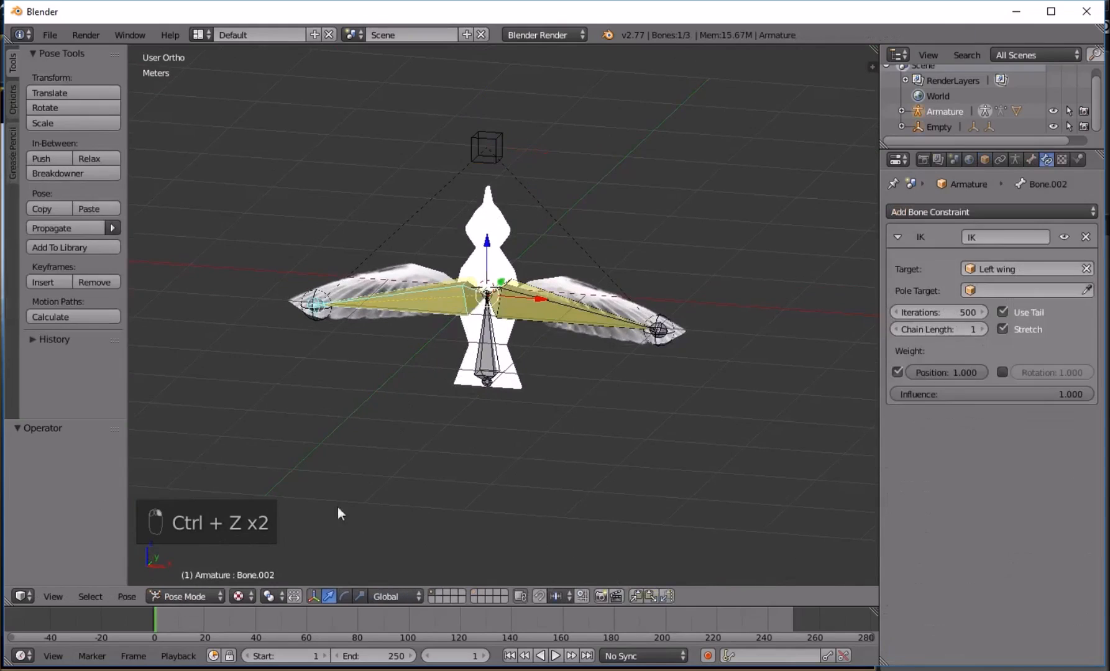
click(200, 594)
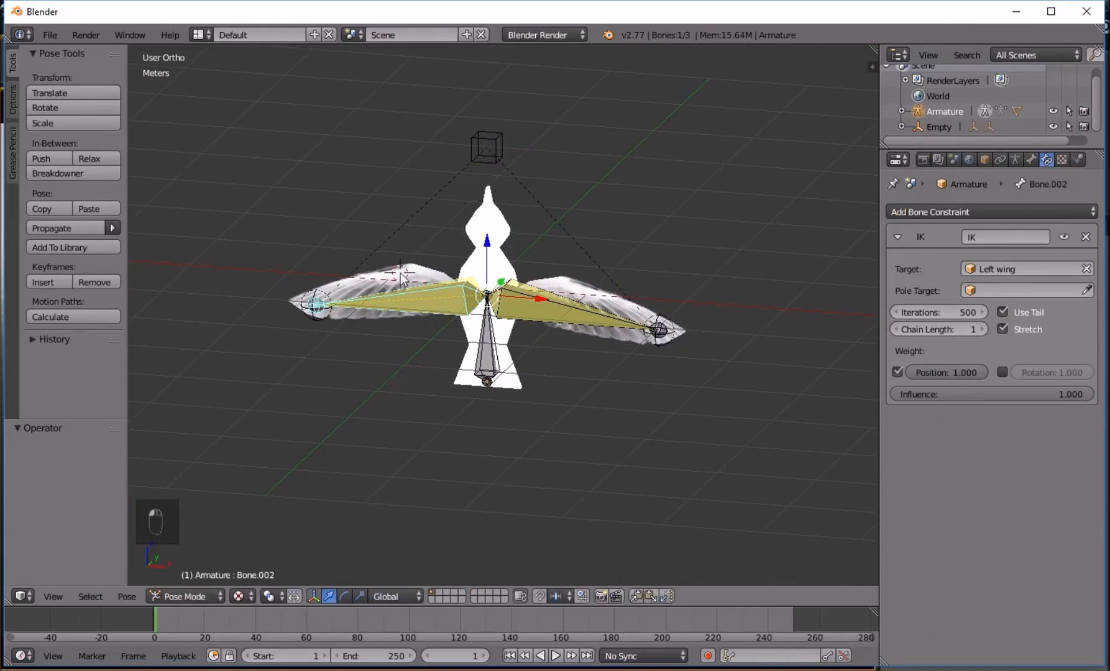
key(shift+c)
right_click(407, 348)
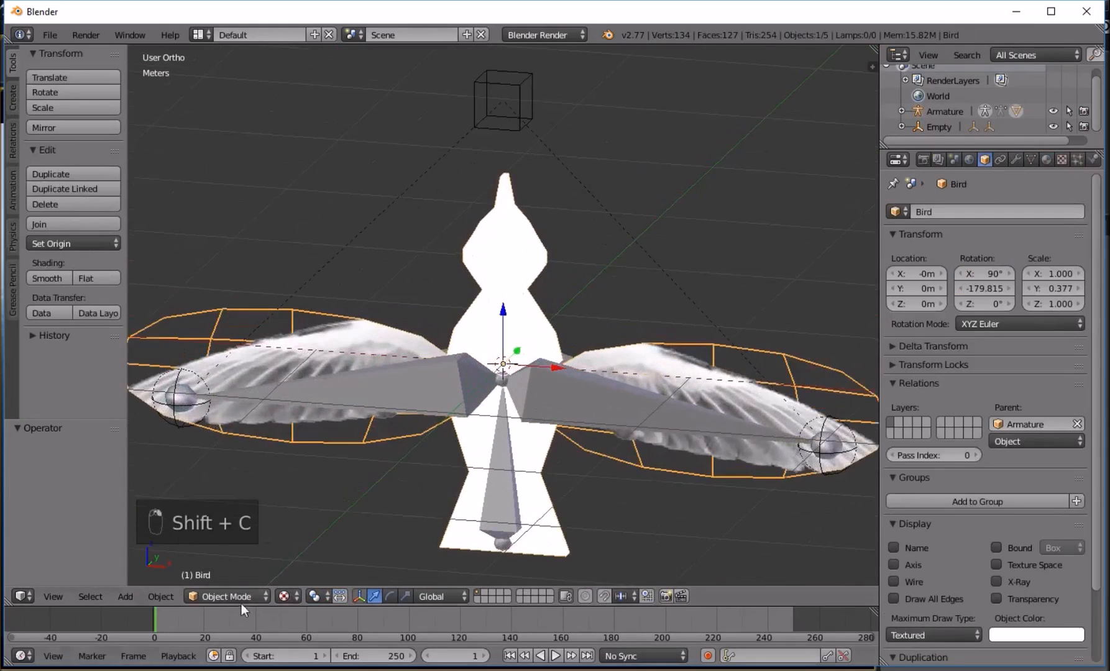
click(241, 598)
click(232, 507)
- Examine the weights of Bone.002 and Bone.001 around the body and wing roots from front and back
middle_drag(442, 467, 552, 237)
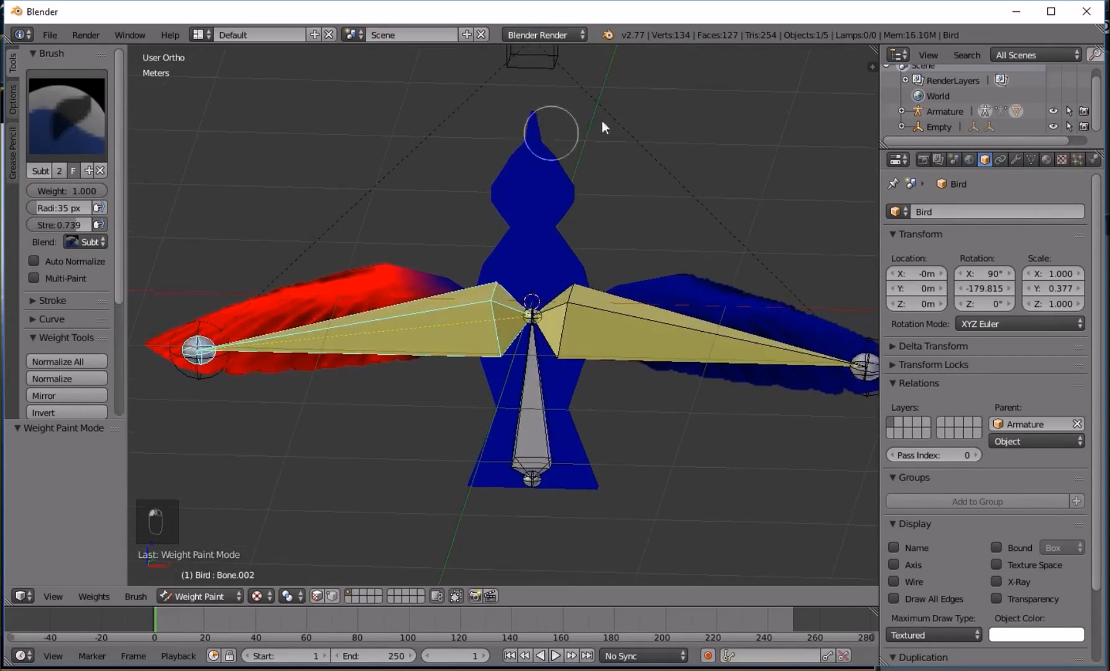
middle_drag(601, 121, 333, 133)
middle_drag(475, 189, 485, 300)
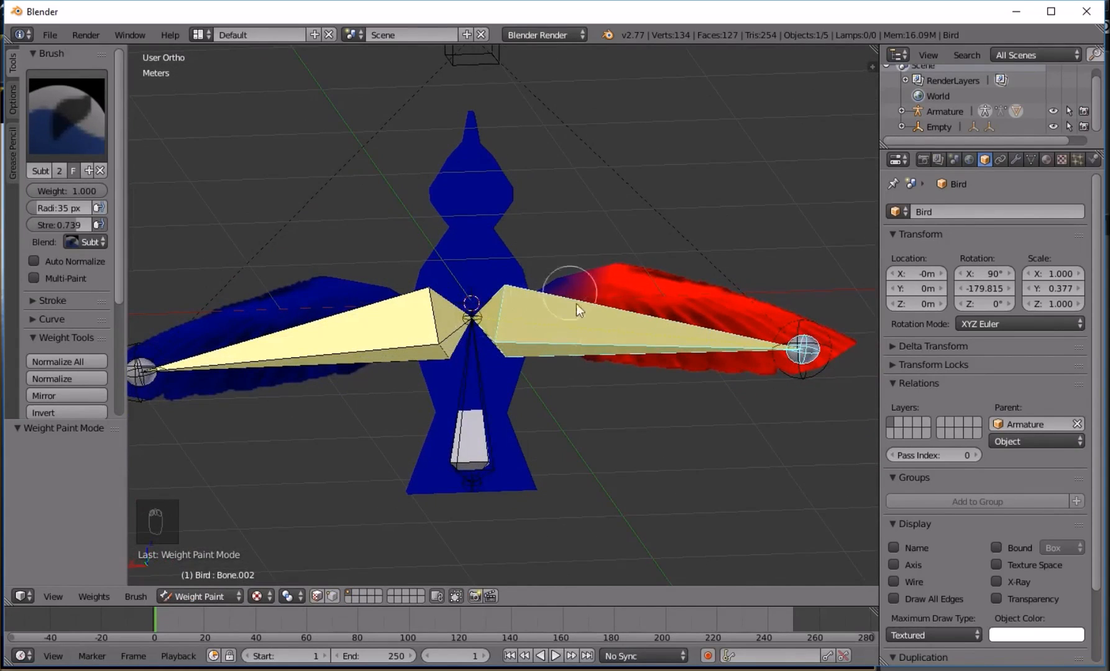
middle_drag(555, 314, 658, 334)
right_click(696, 327)
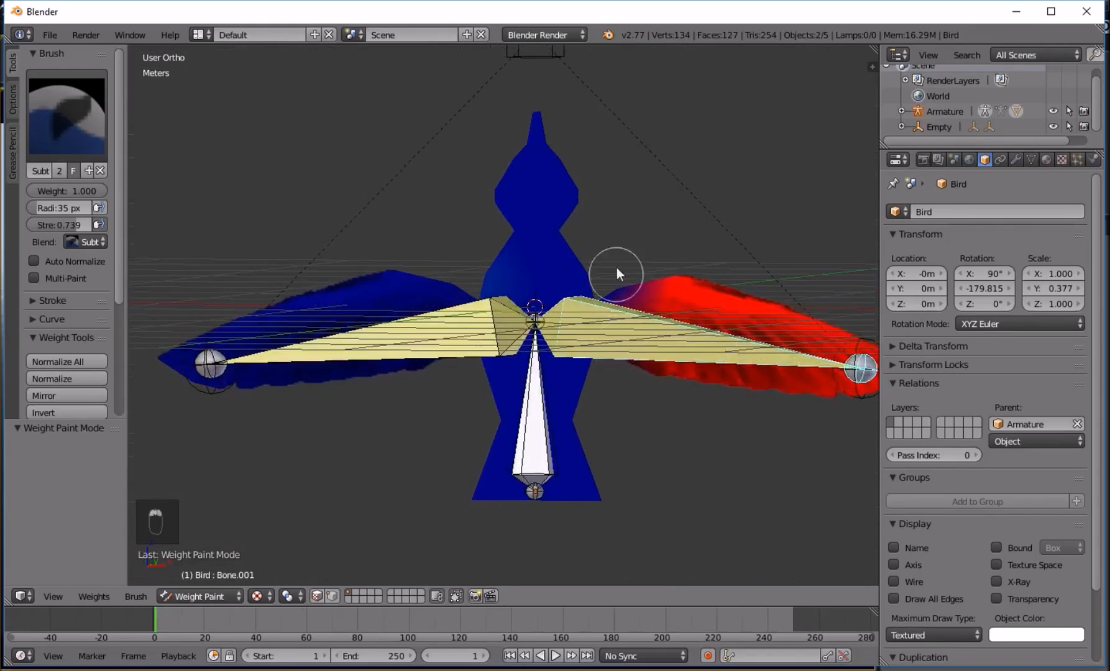
middle_drag(513, 265, 376, 343)
scroll(473, 351, up, 4)
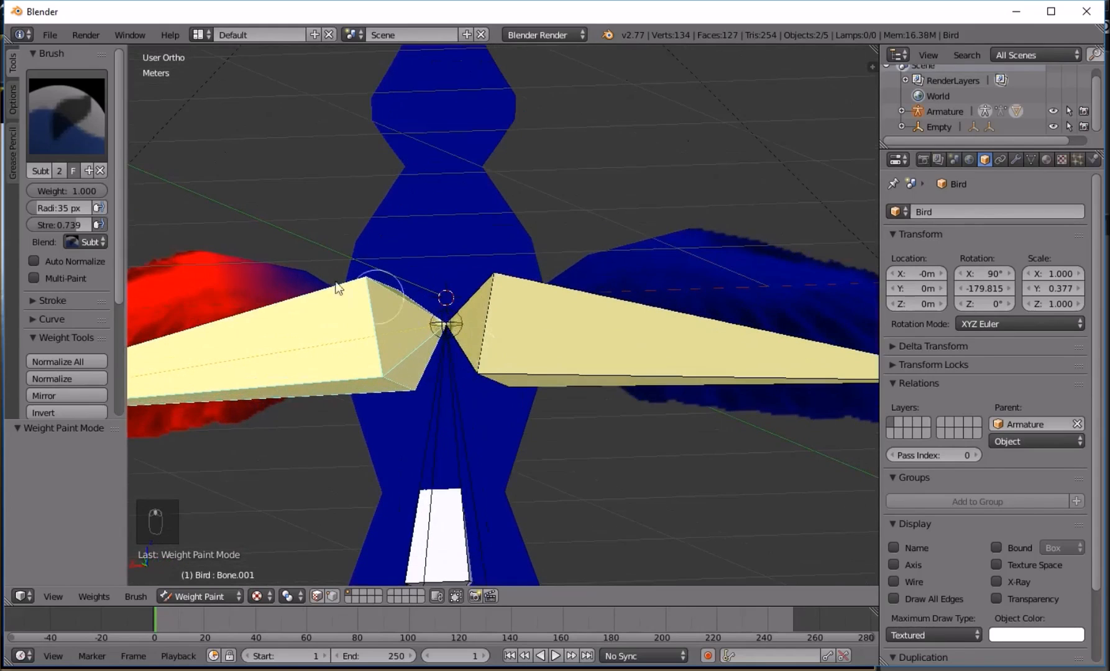
middle_drag(478, 322, 476, 355)
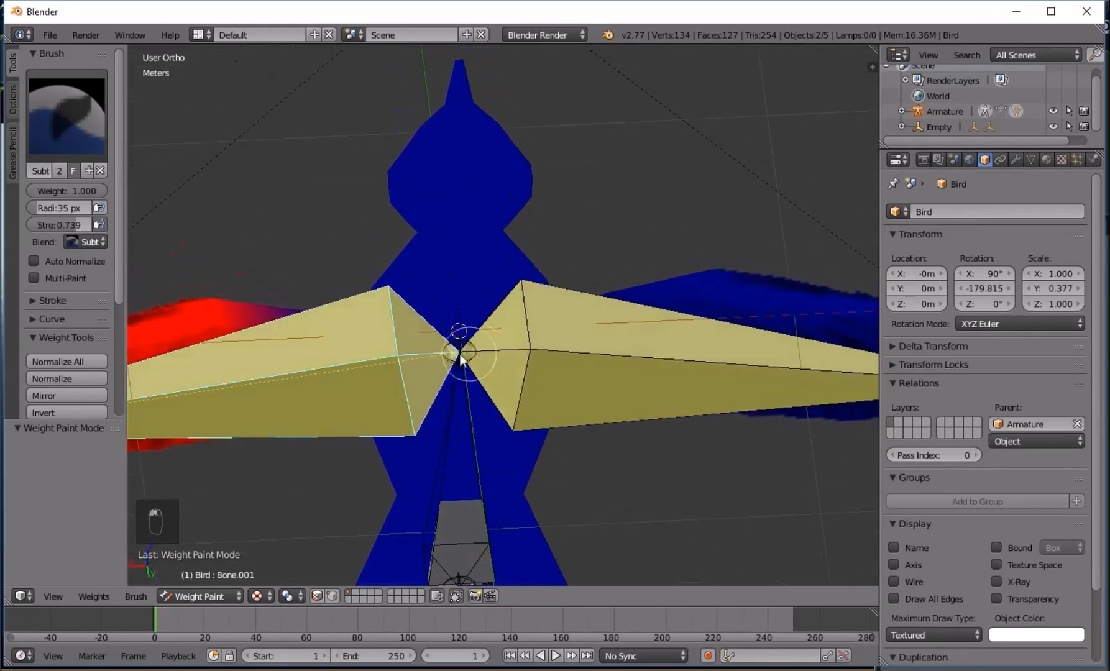
middle_drag(460, 266, 498, 237)
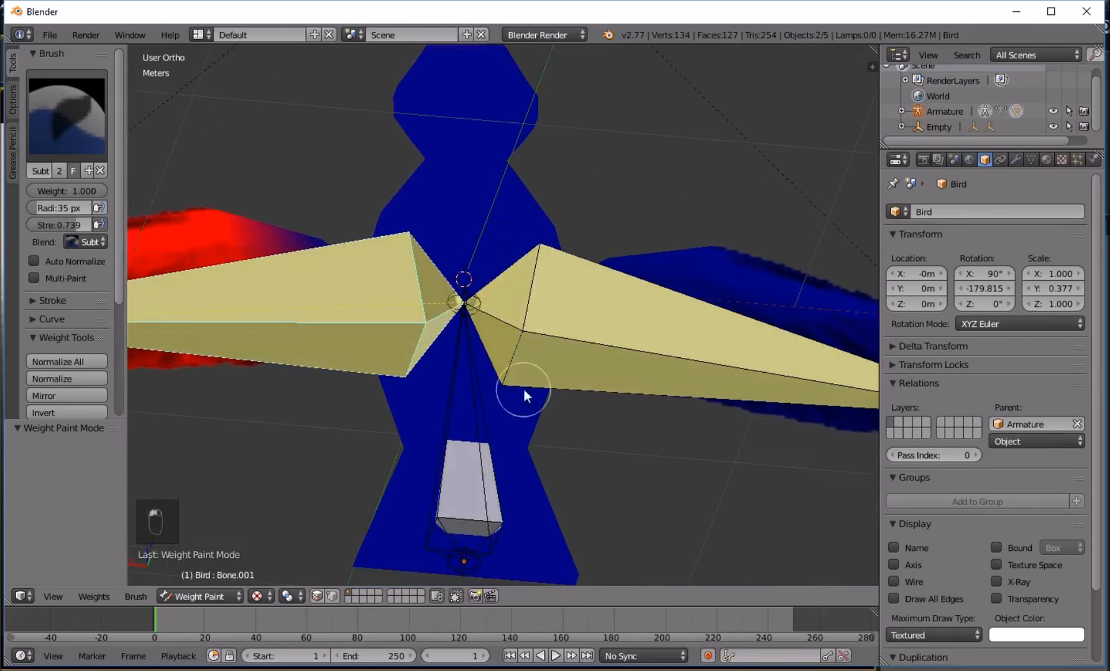
- Subtract weight from the inner part of each wing for Bone.001 and Bone.002
drag(237, 372, 265, 244)
middle_drag(639, 273, 547, 346)
right_click(547, 347)
middle_drag(452, 325, 414, 335)
mouse_move(414, 335)
mouse_down()
mouse_move(401, 348)
mouse_move(416, 292)
mouse_move(395, 379)
mouse_up()
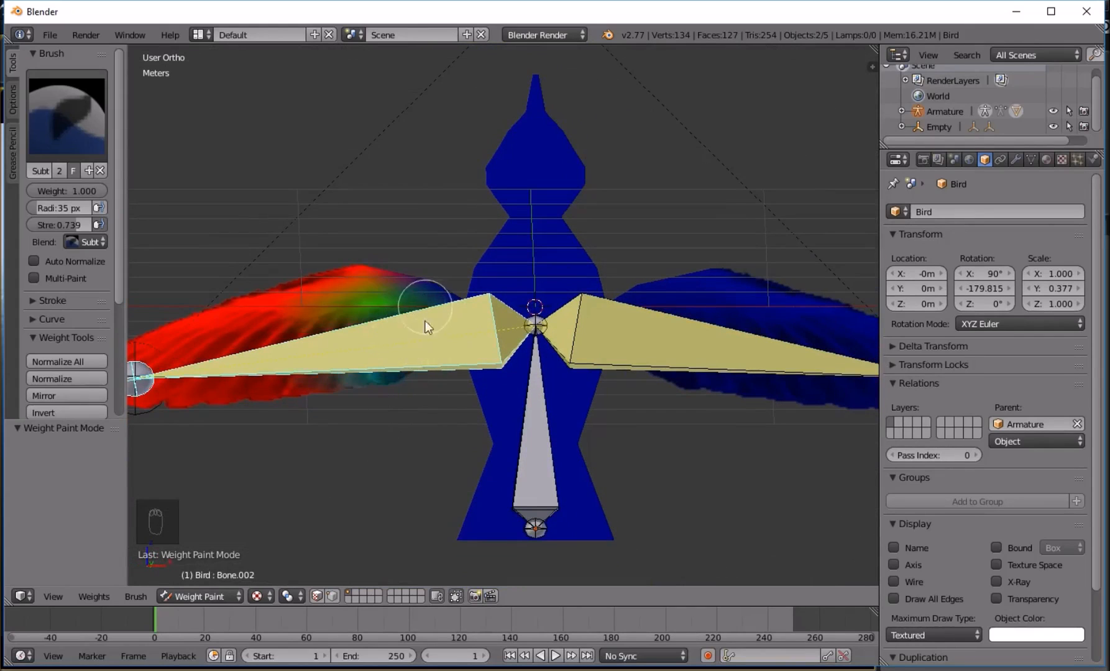
middle_drag(738, 422, 410, 452)
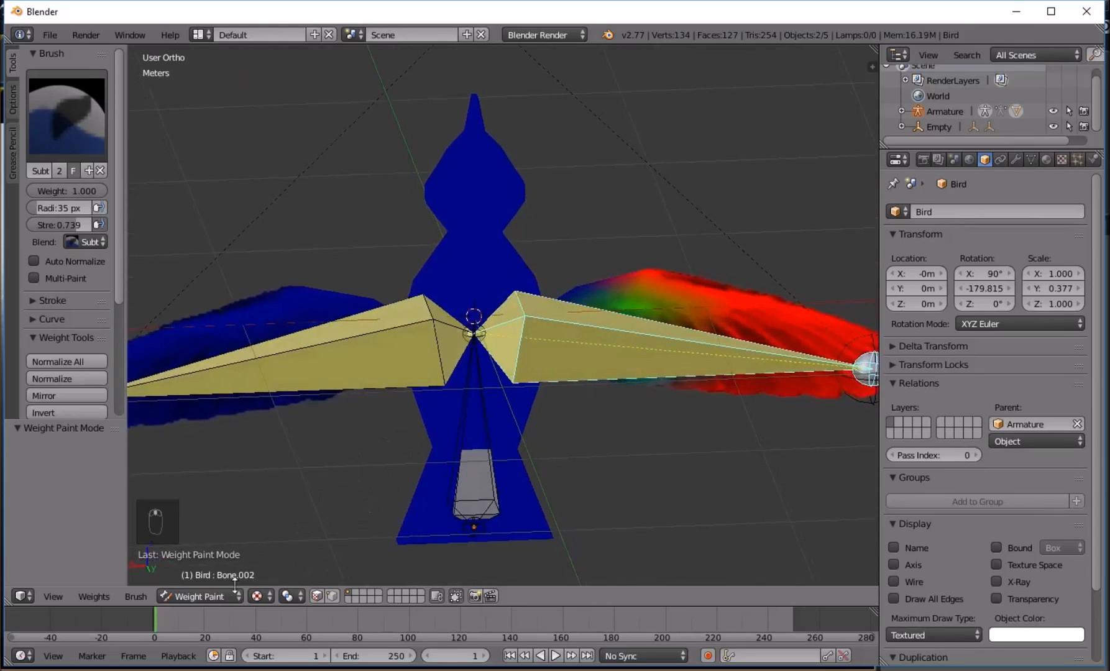
- Return to Object Mode and select the Empty above the bird
click(214, 595)
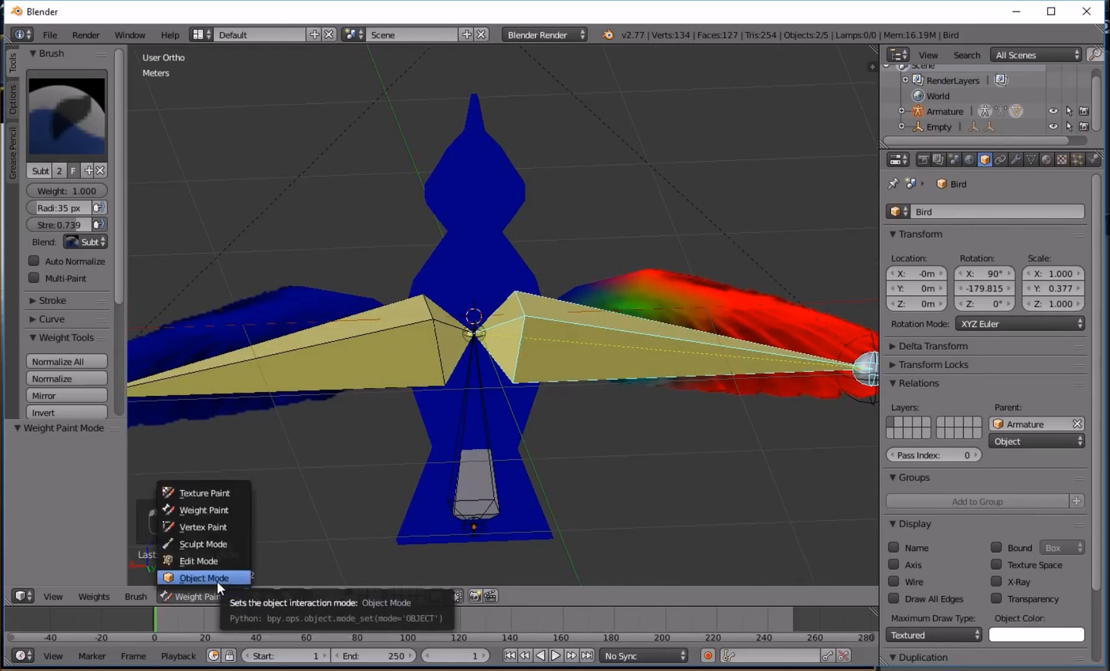
click(217, 579)
middle_drag(538, 388, 444, 371)
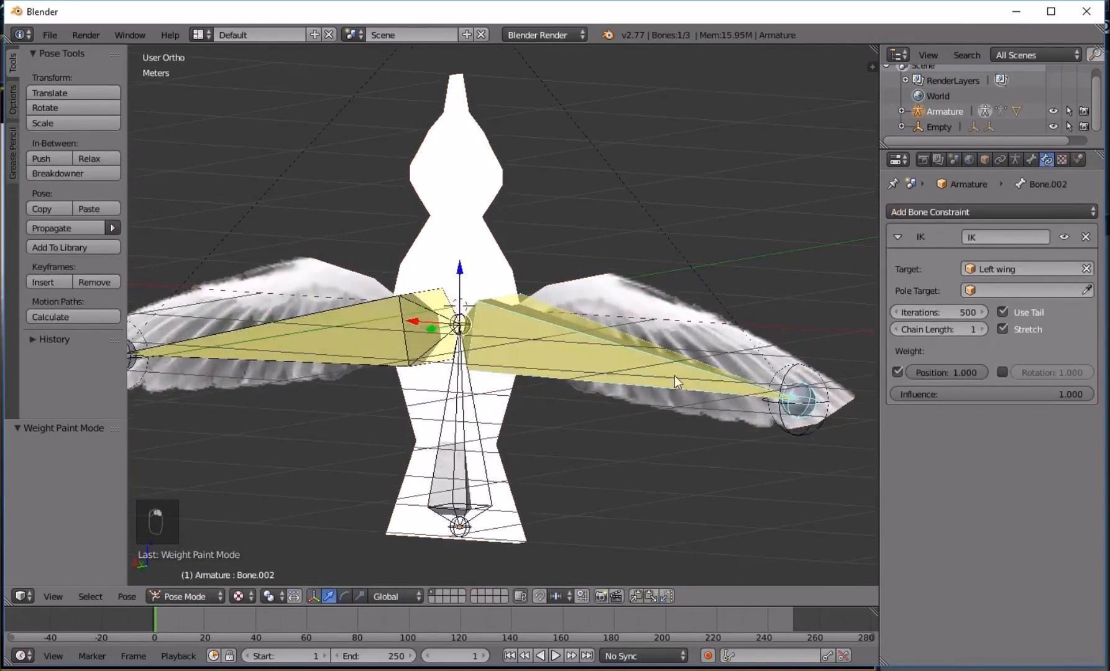
scroll(675, 375, down, 4)
middle_drag(637, 369, 500, 193)
right_click(479, 134)
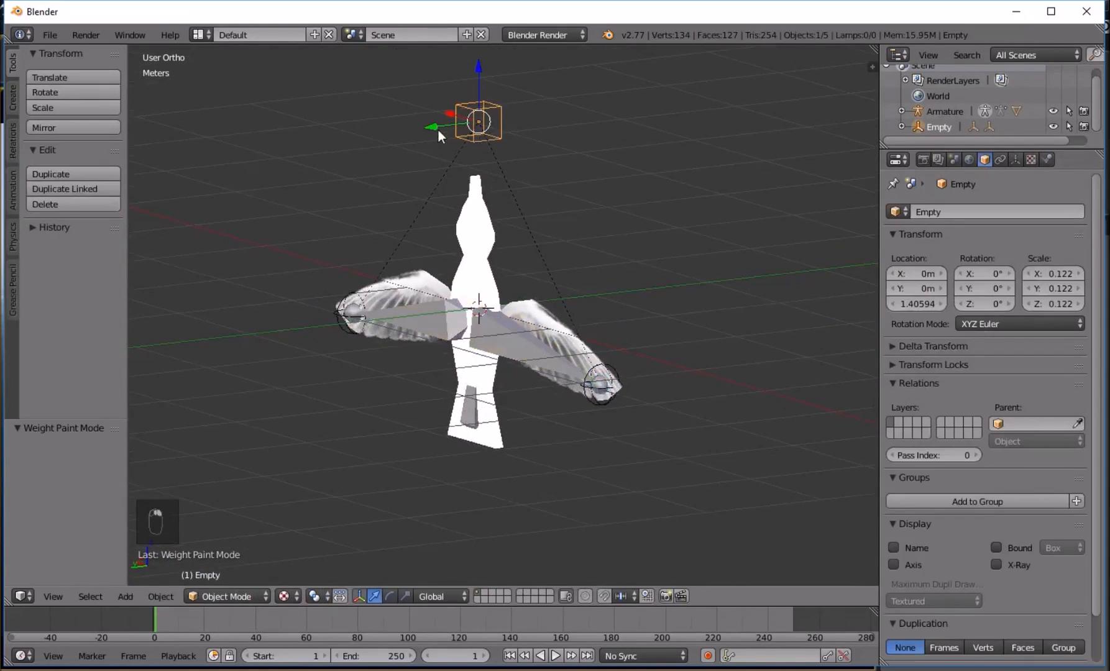
- Test the wing motion by moving the Empty back and forth along Y, undo both moves, and clear the selection
key(g)
key(y)
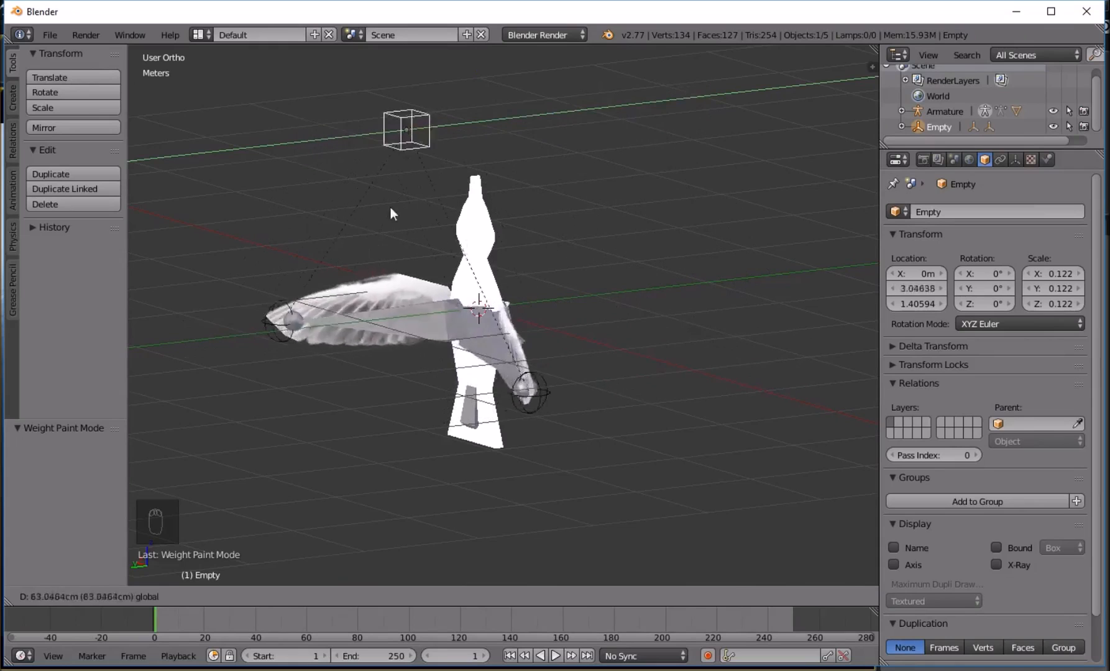
click(436, 237)
middle_drag(436, 238, 303, 165)
key(g)
key(y)
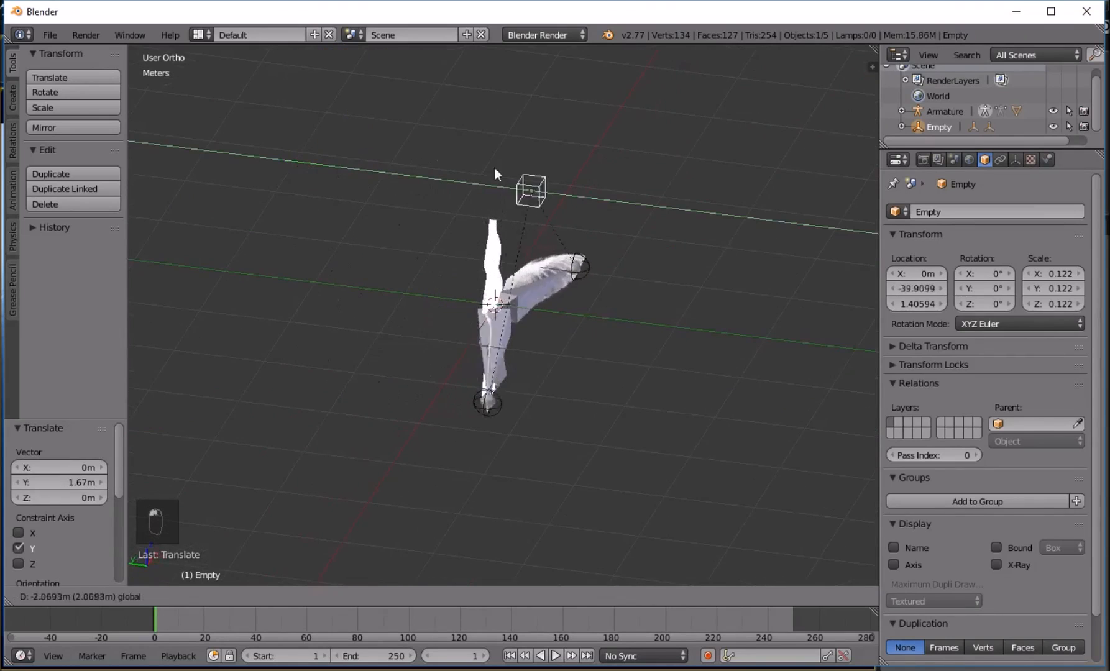
click(477, 164)
key(ctrl+z)
key(ctrl+z)
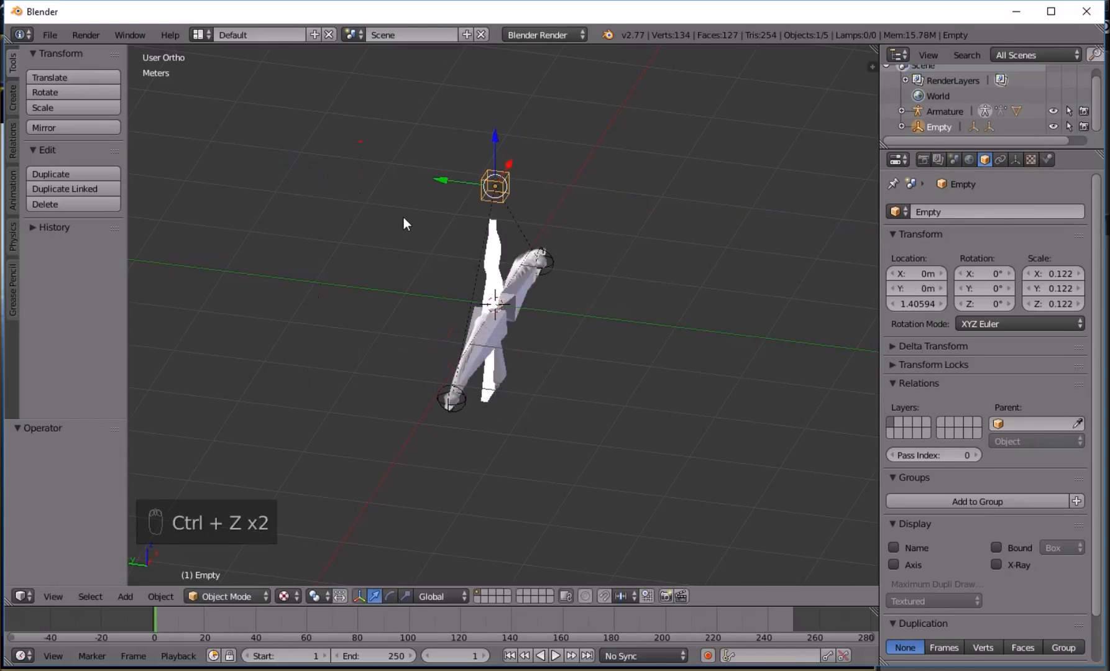
middle_drag(453, 231, 737, 202)
key(a)
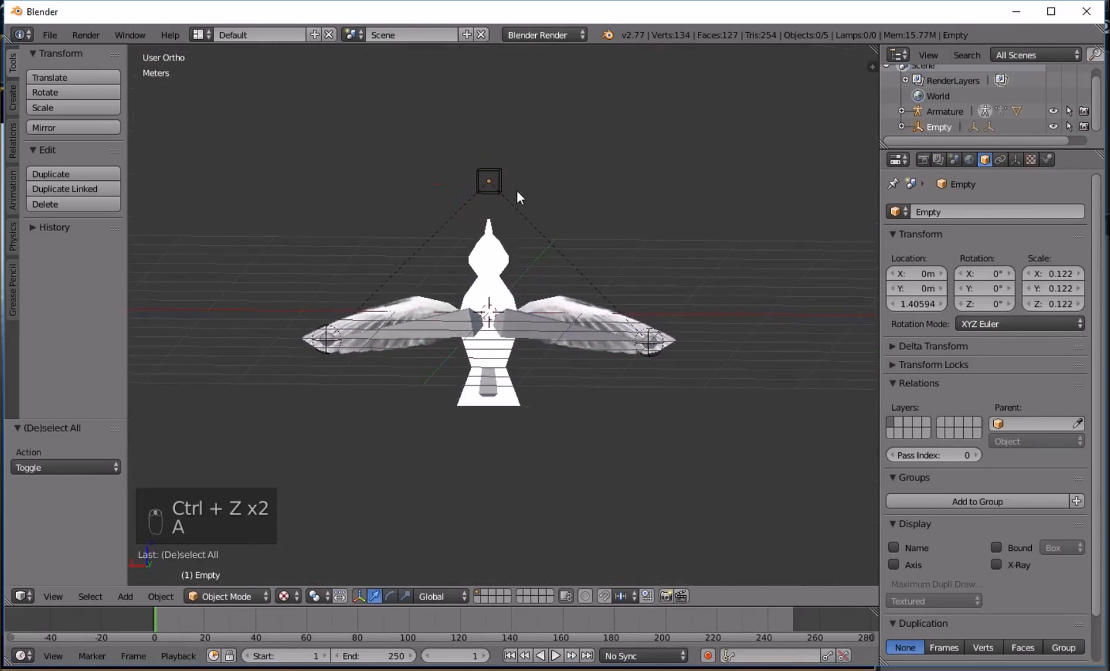
middle_drag(582, 194, 543, 191)
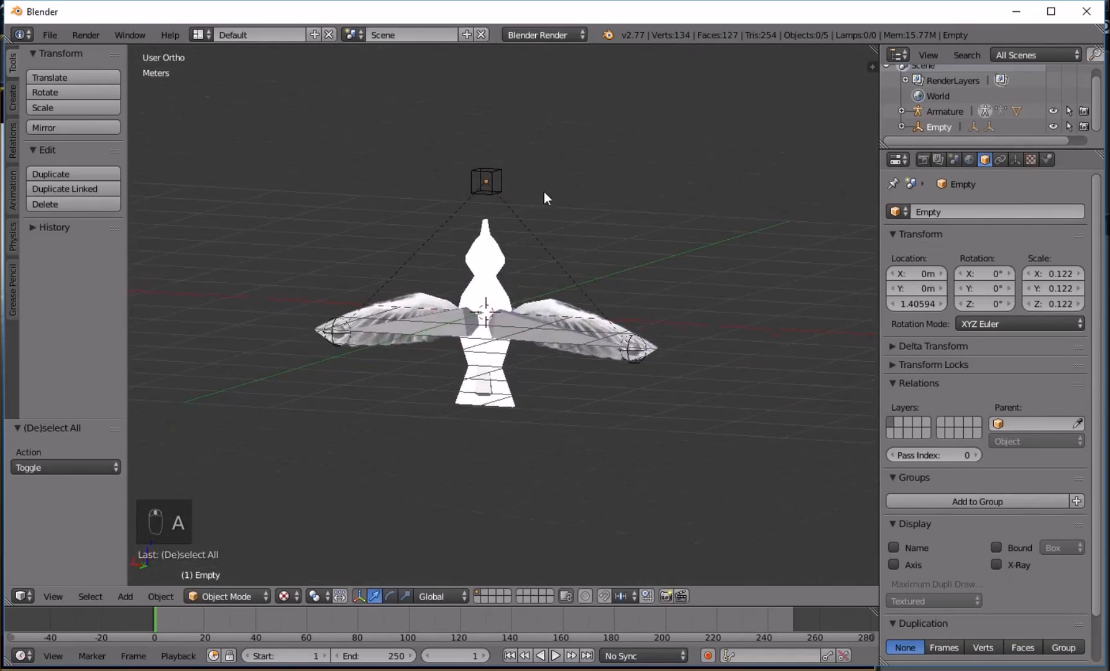
middle_drag(543, 265, 508, 228)
middle_drag(406, 298, 403, 289)
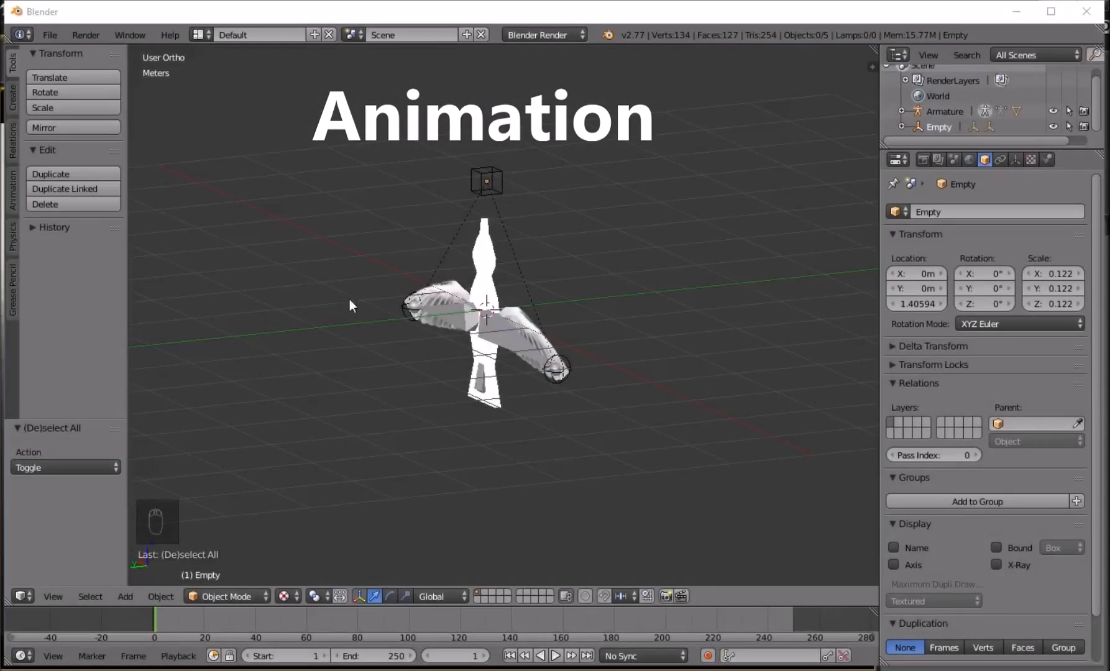
middle_drag(337, 302, 354, 293)
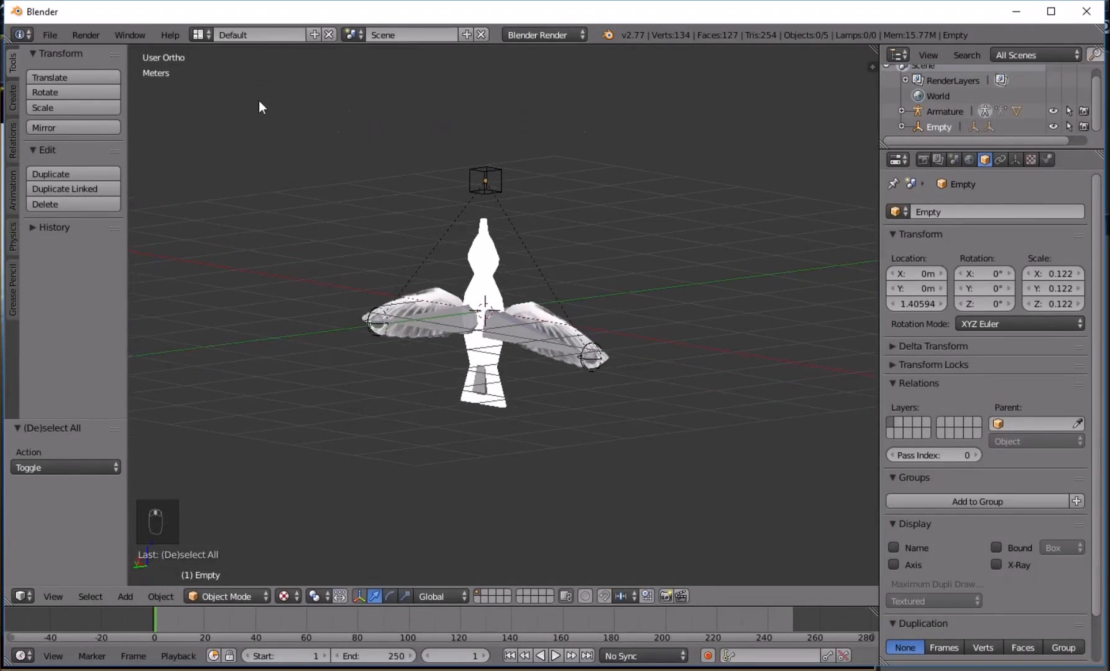
click(202, 35)
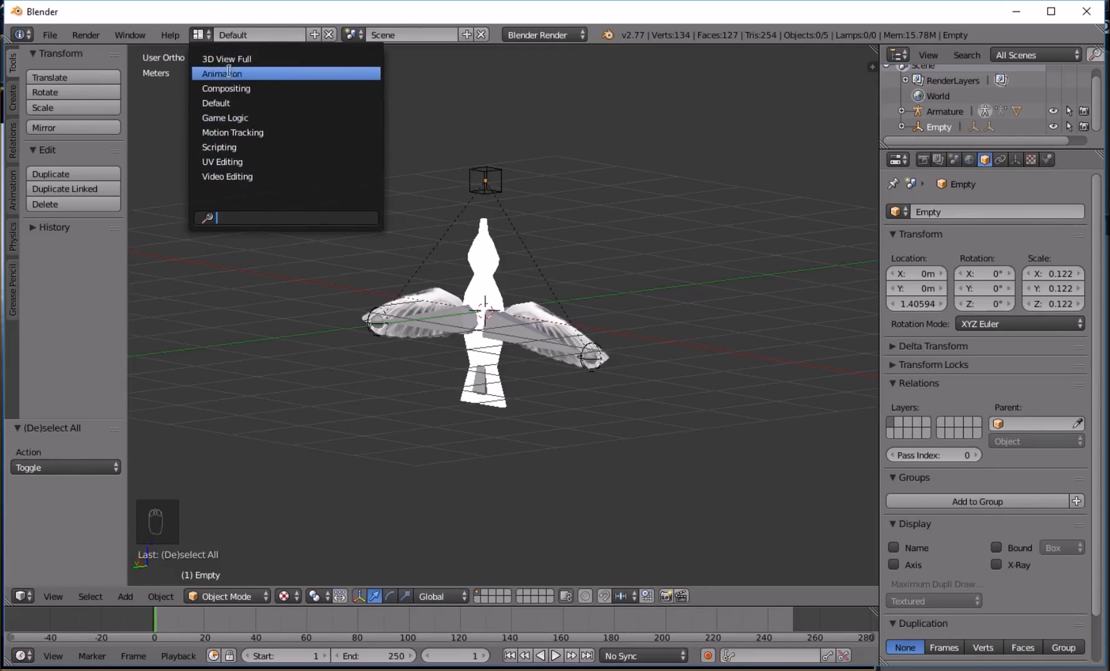
key(Down)
key(Down)
key(Down)
key(Down)
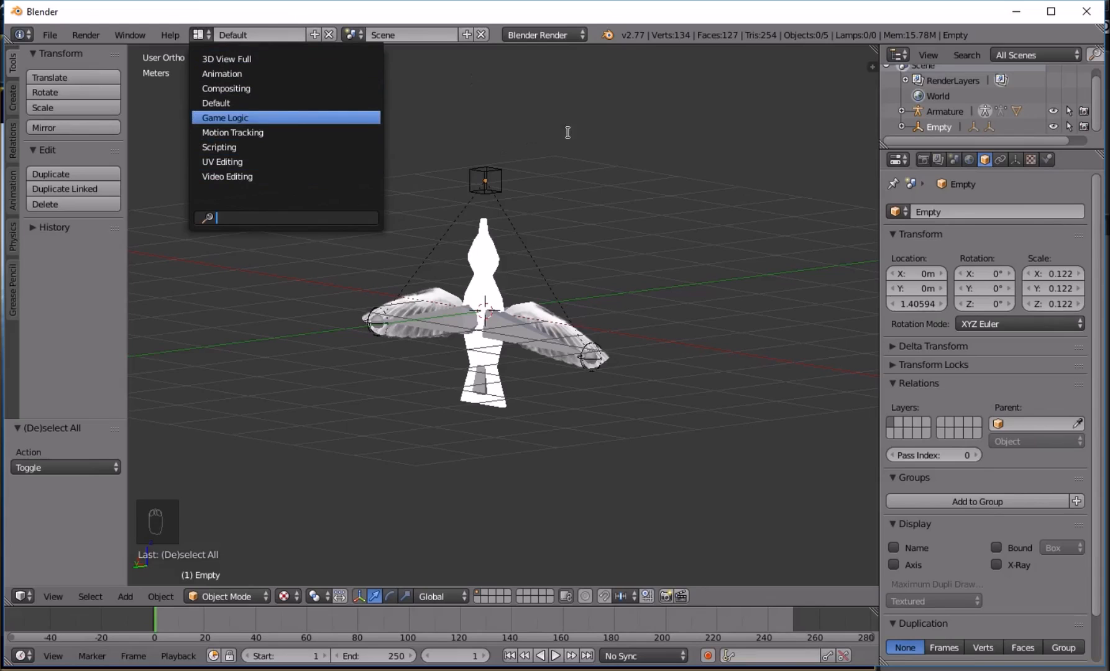
key(Escape)
- Set the animation range to start at frame 0 and end at frame 40
middle_drag(575, 164, 509, 177)
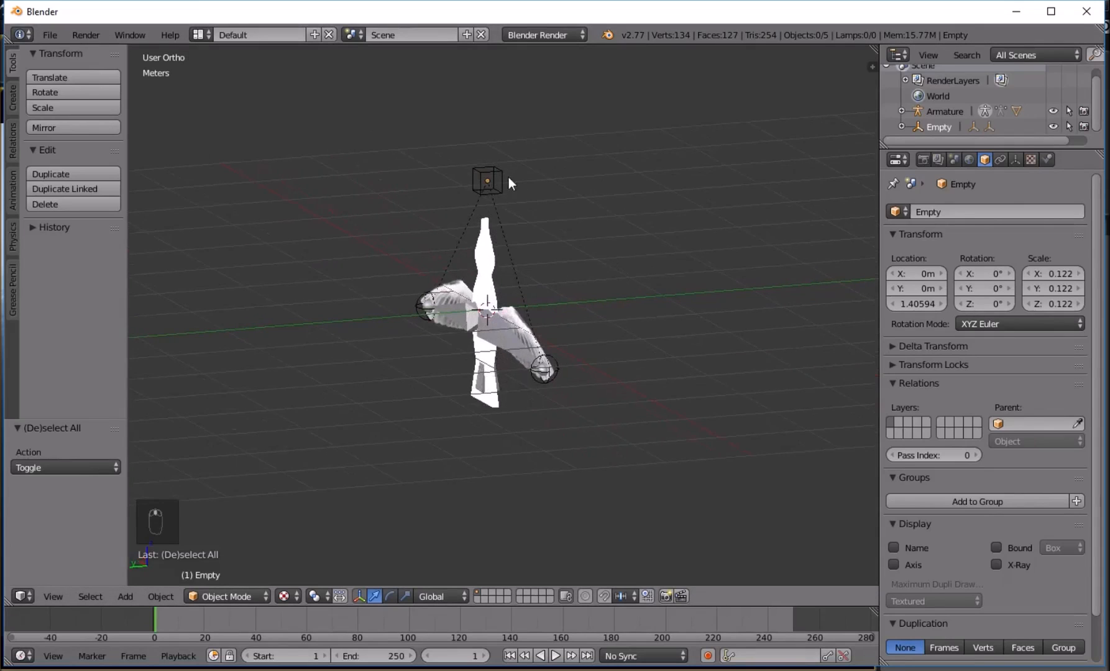
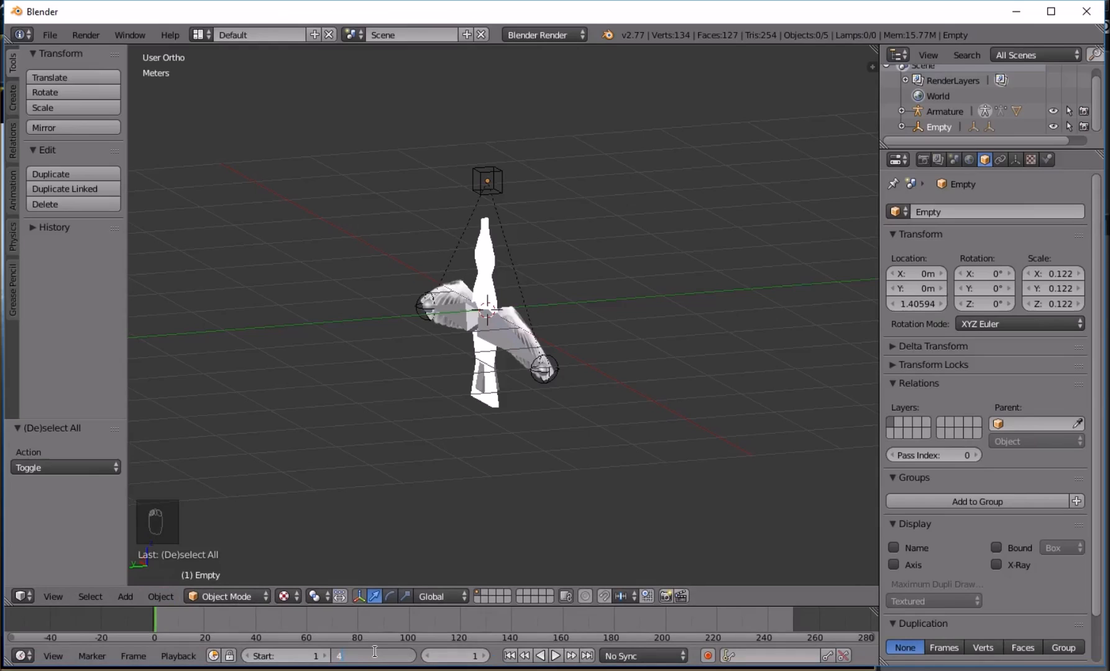
key(Return)
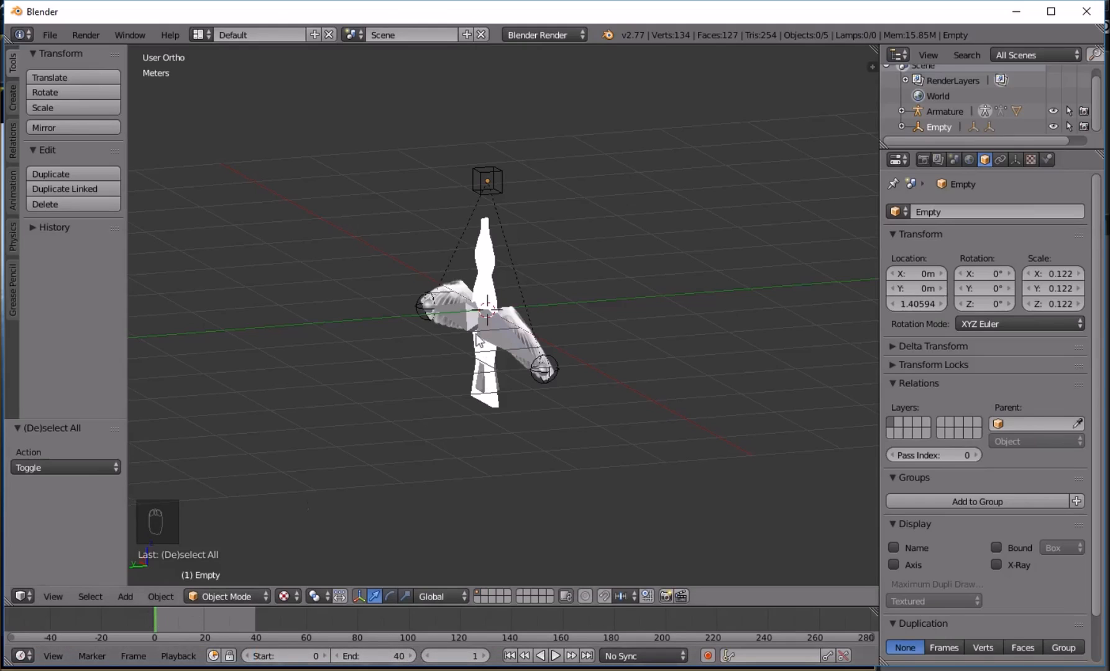
- Select the Empty above the bird and move it along Y to about 1.46 m to swing both wings
middle_drag(583, 200, 544, 195)
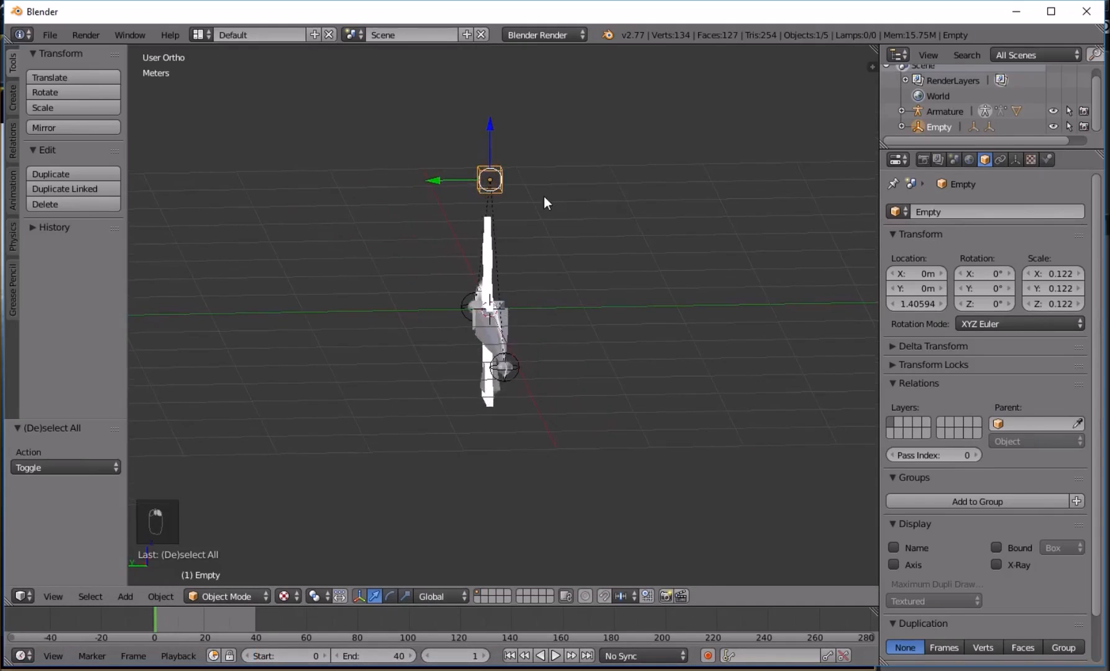
key(KP_1)
key(KP_3)
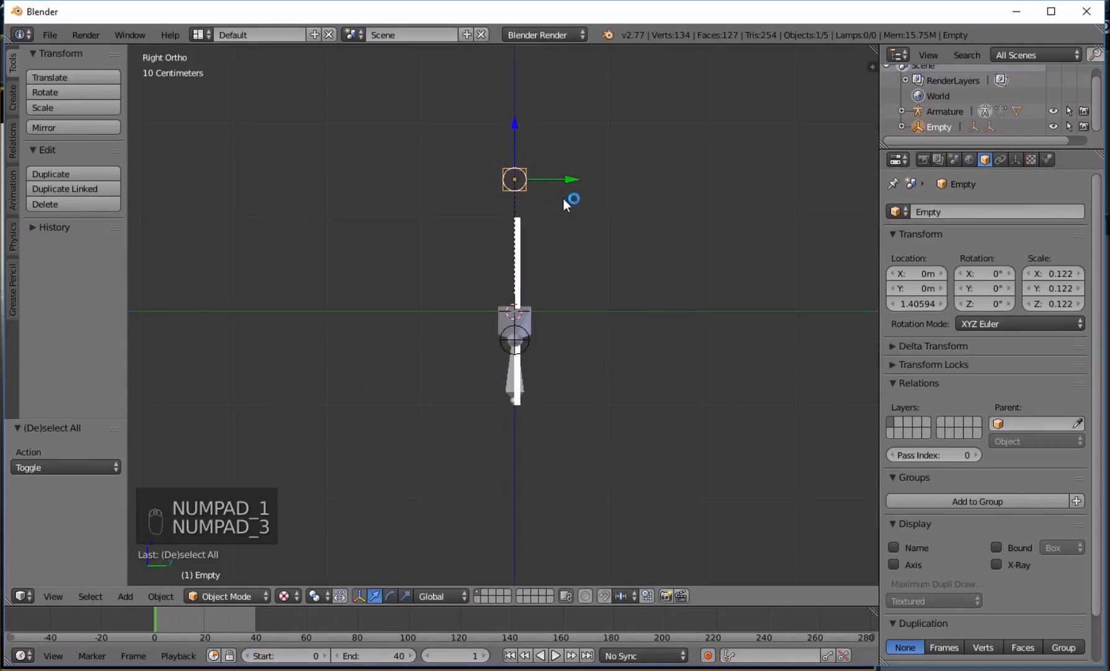
drag(570, 181, 605, 179)
drag(673, 174, 676, 174)
middle_drag(676, 174, 528, 346)
drag(694, 252, 677, 264)
key(KP_7)
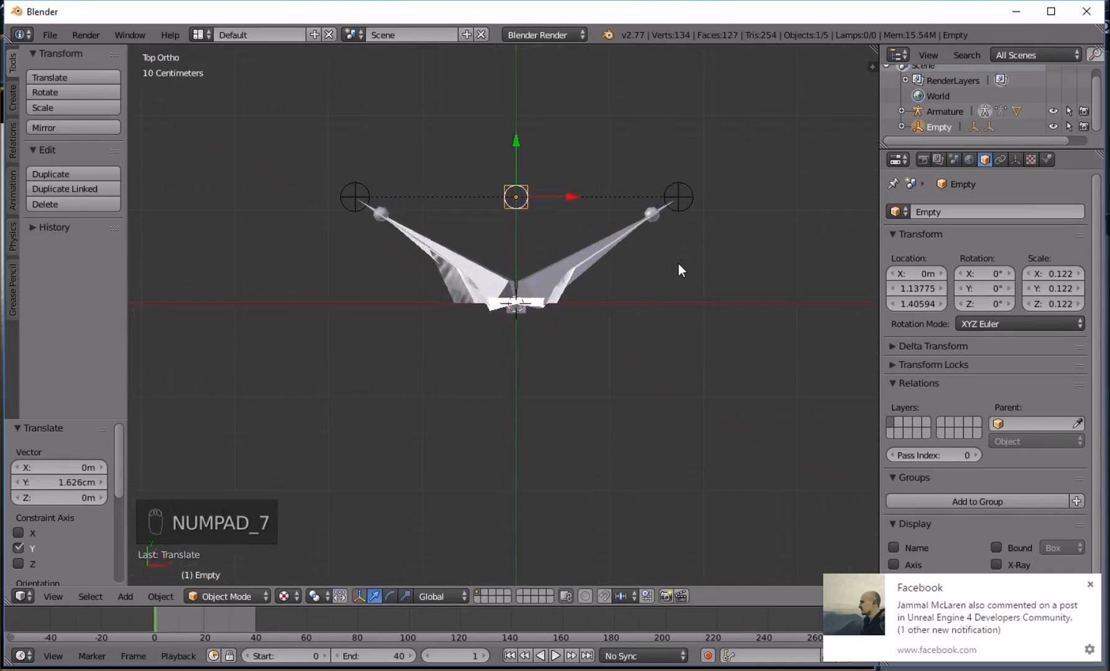
drag(518, 145, 506, 117)
middle_drag(506, 117, 555, 276)
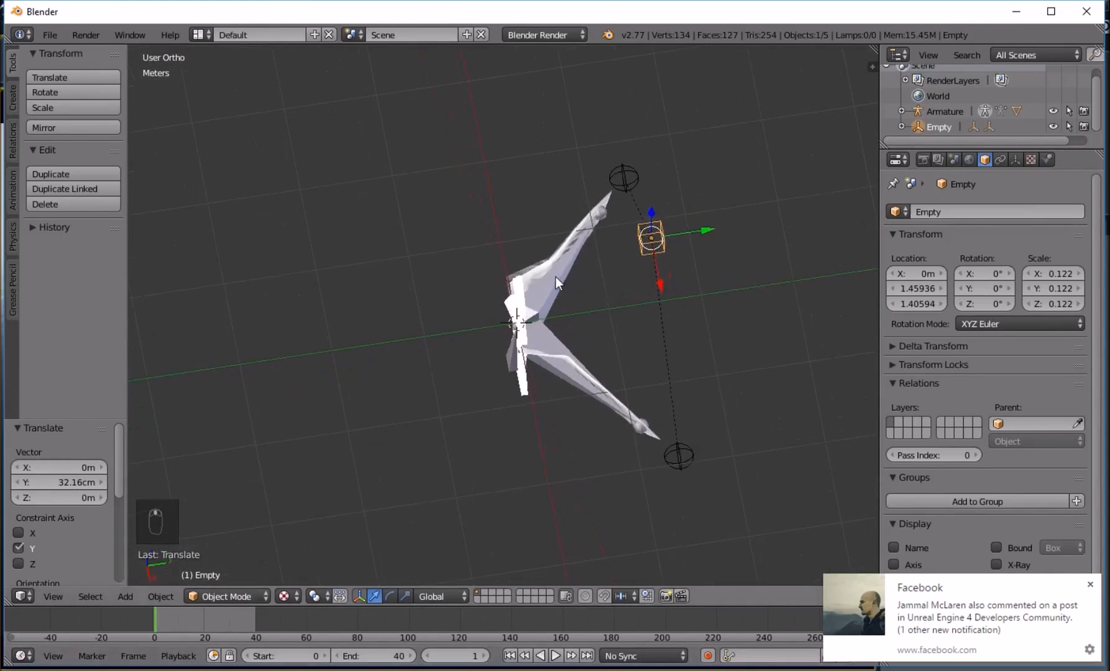
- Insert a Location keyframe for the Empty at frame 1
key(i)
click(499, 280)
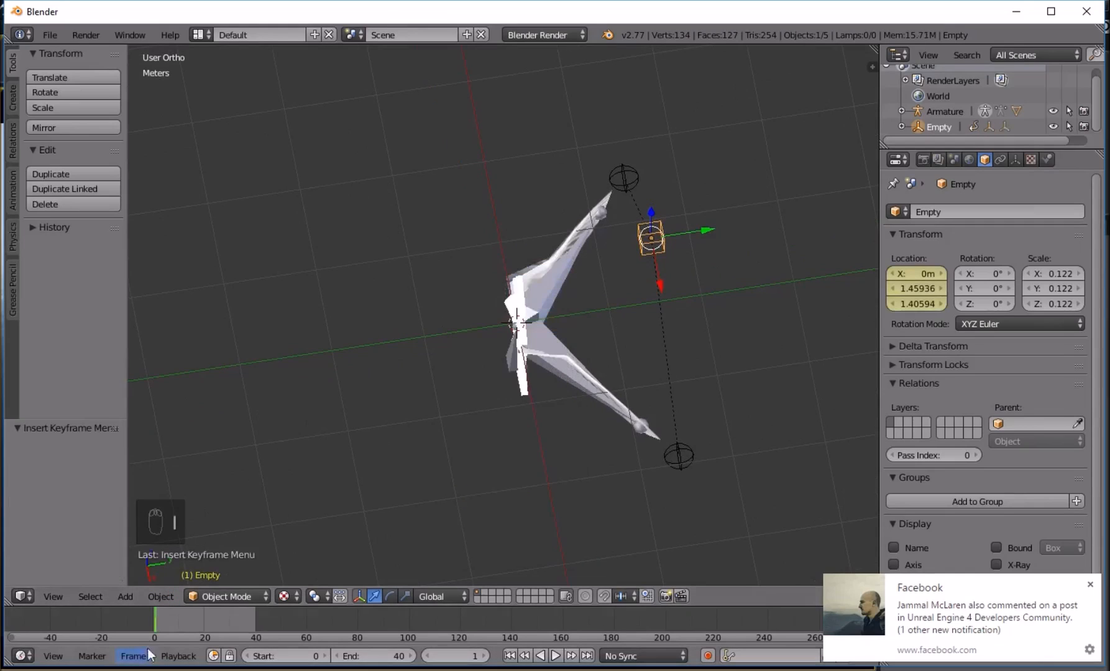
key(alt+a)
click(155, 619)
key(alt+a)
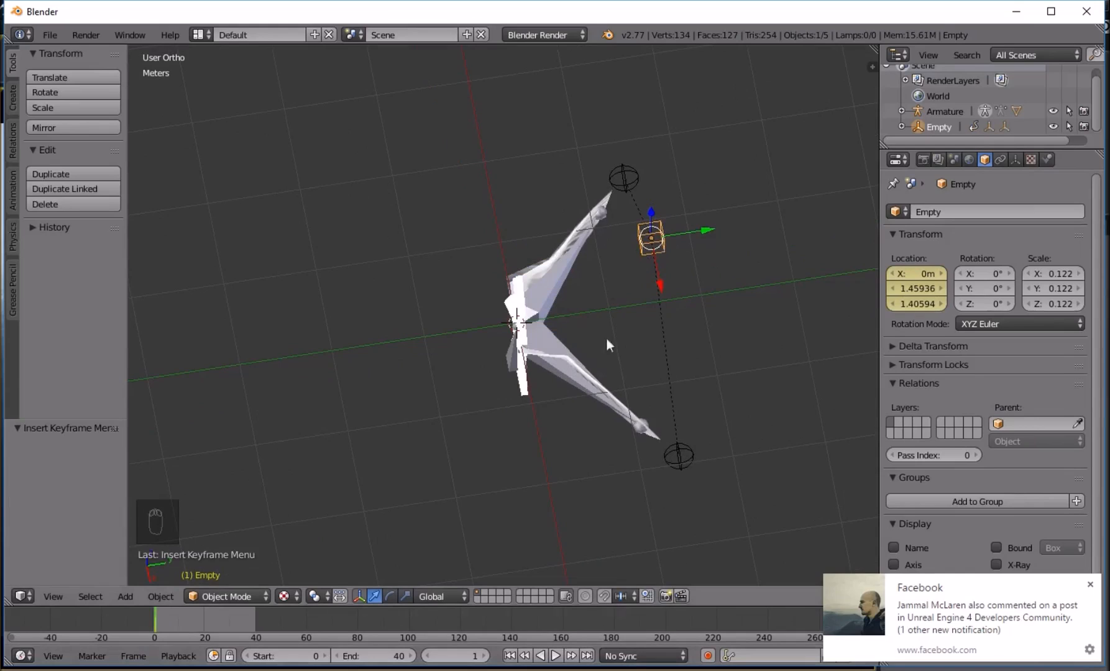
key(alt+a)
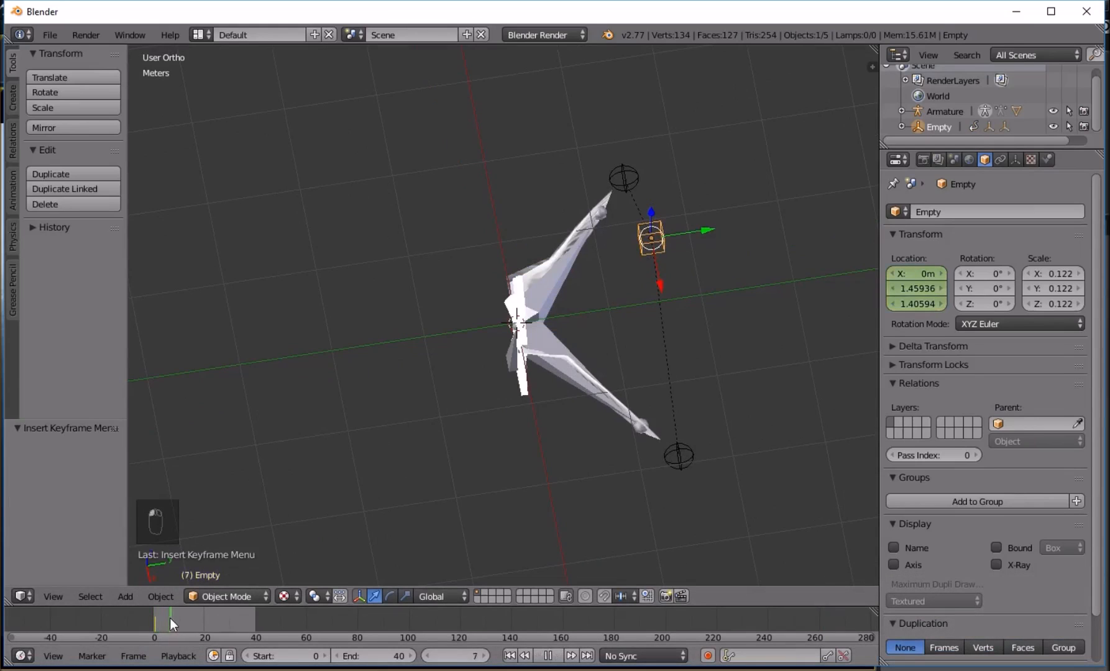
- At frame 10, move the Empty along Y to about -1.23 m and insert a Location keyframe
drag(179, 618, 179, 619)
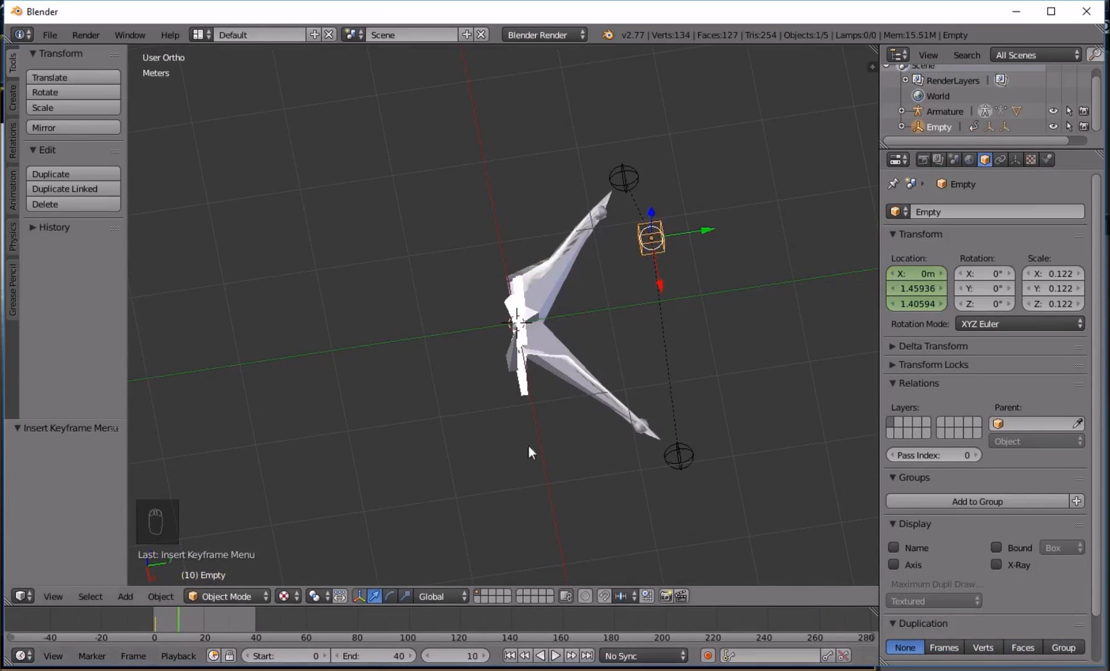
drag(701, 234, 457, 298)
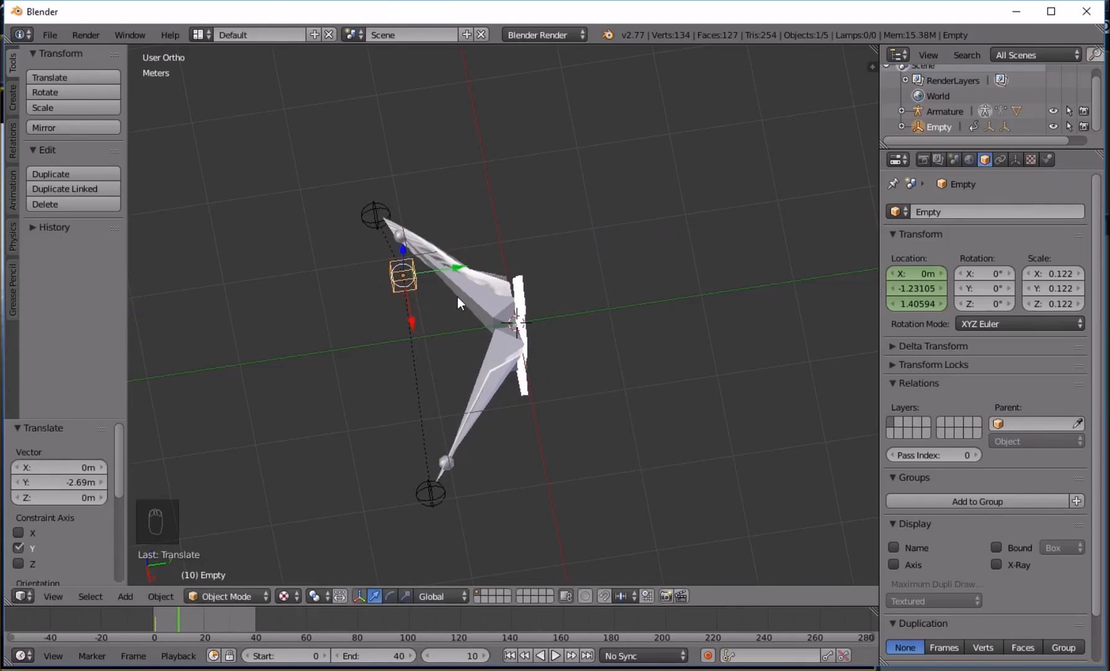
key(KP_7)
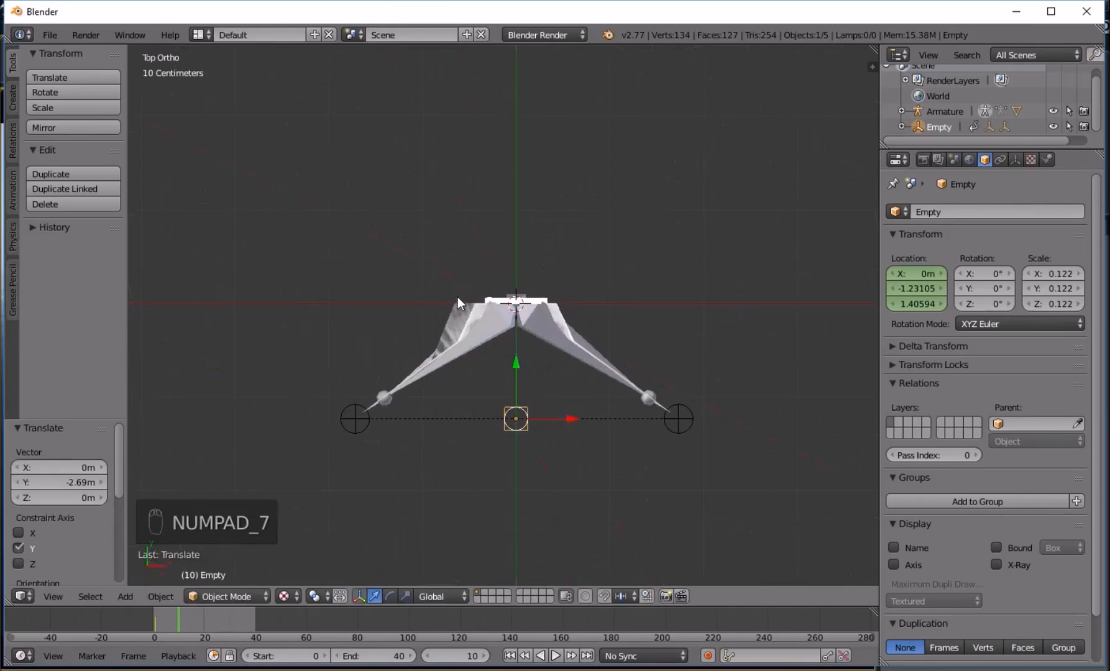
key(i)
click(497, 319)
- At frame 20, move the Empty along Y to about 1.2 m and insert a Location keyframe
drag(178, 624, 203, 630)
middle_drag(286, 547, 406, 372)
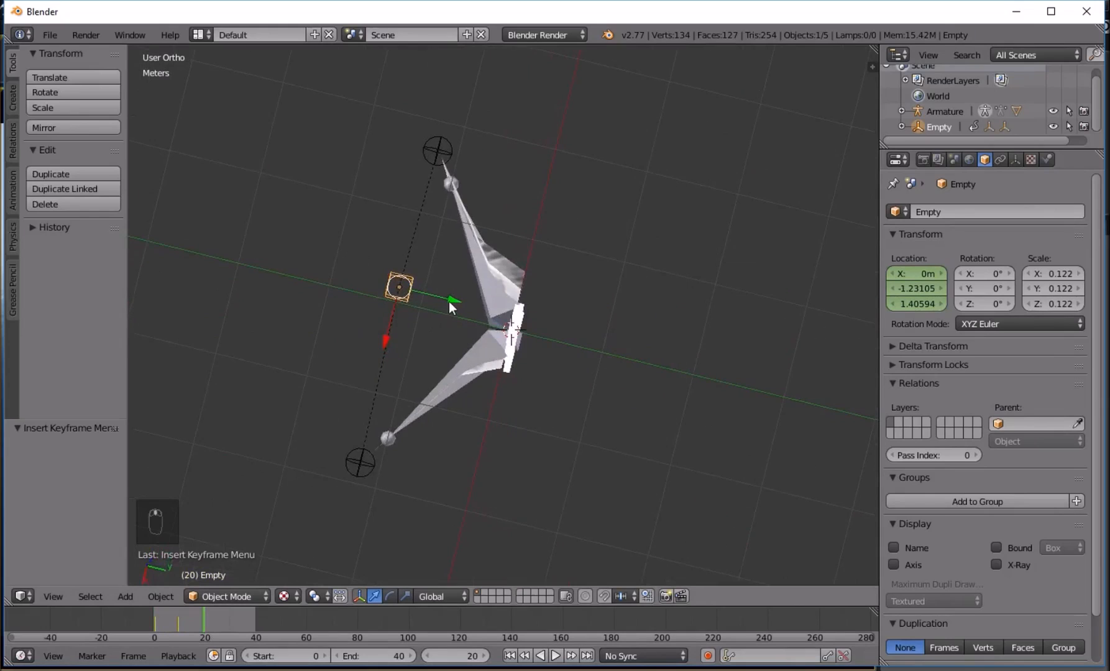
drag(451, 299, 668, 371)
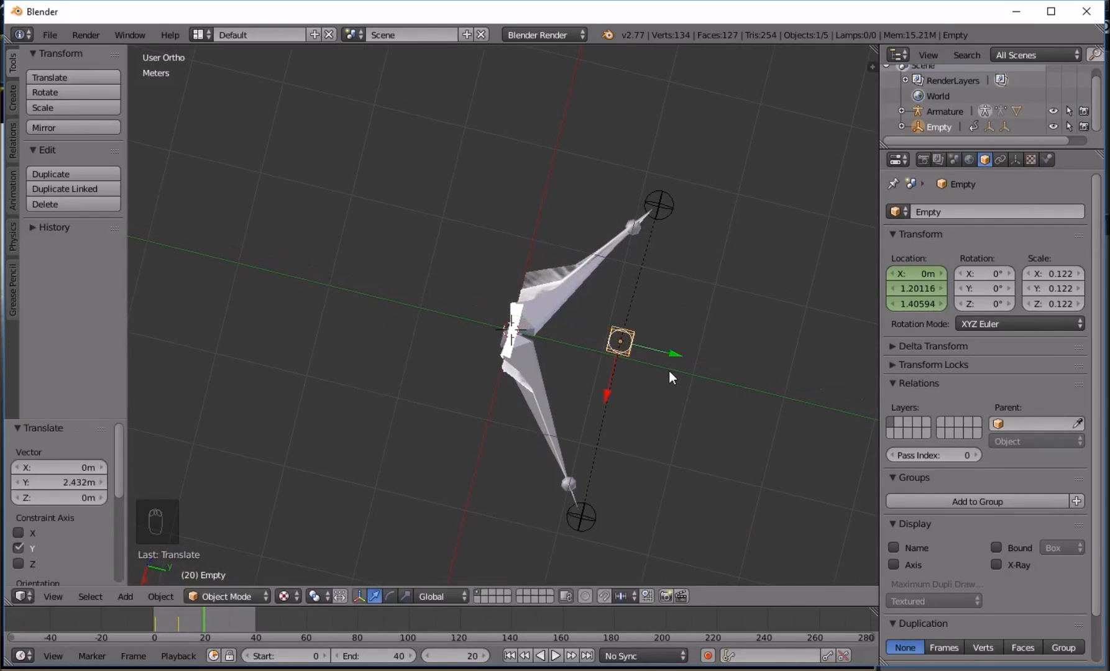
key(i)
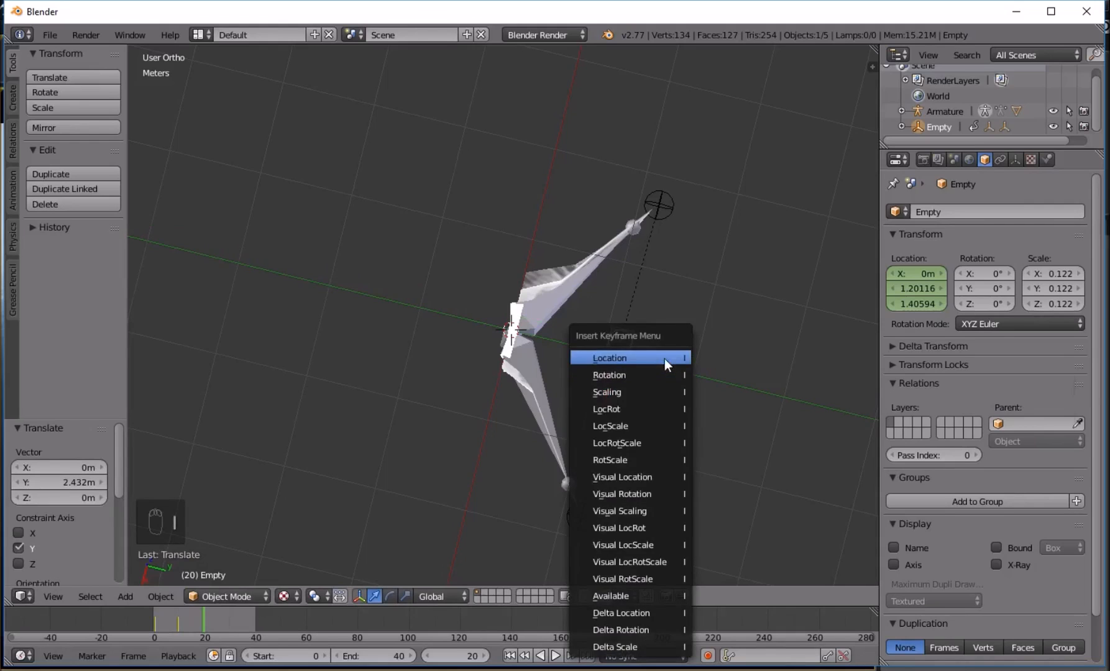
click(664, 360)
middle_drag(634, 349, 559, 261)
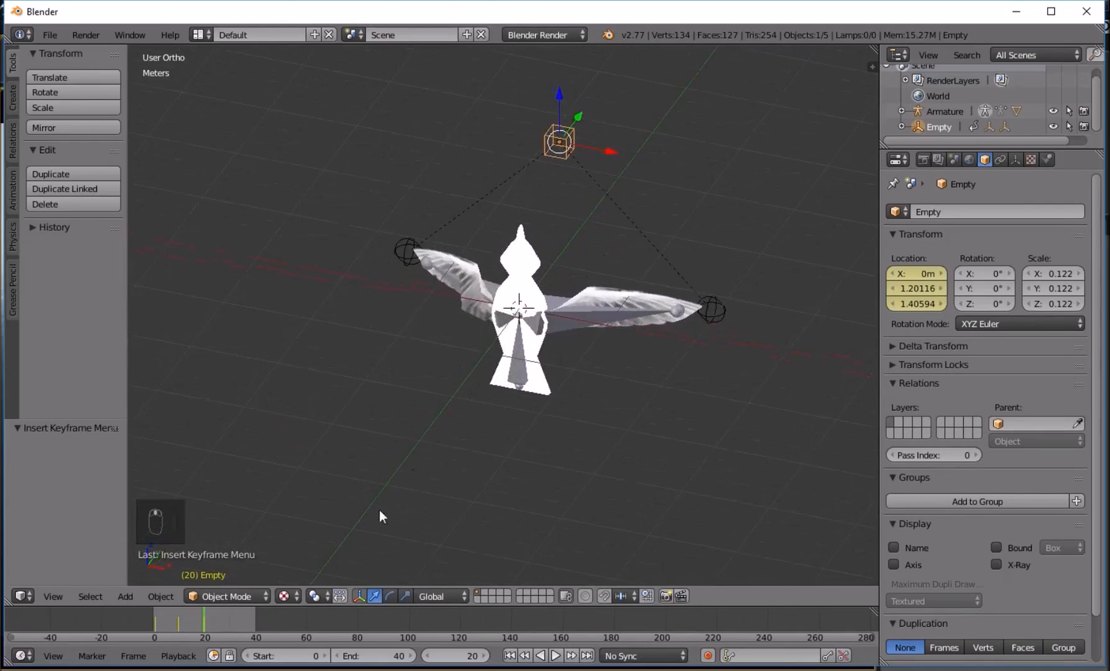
- Preview the wing flap through the timeline, return to frame 0, and set the animation's end frame to 20
key(alt+a)
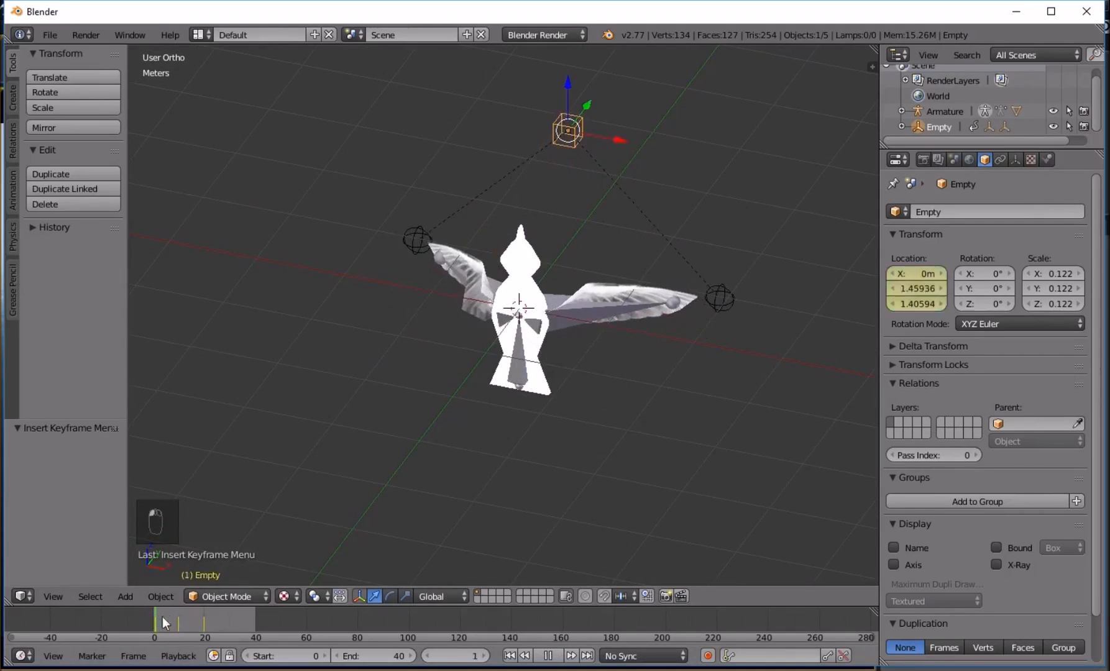
middle_drag(310, 517, 593, 311)
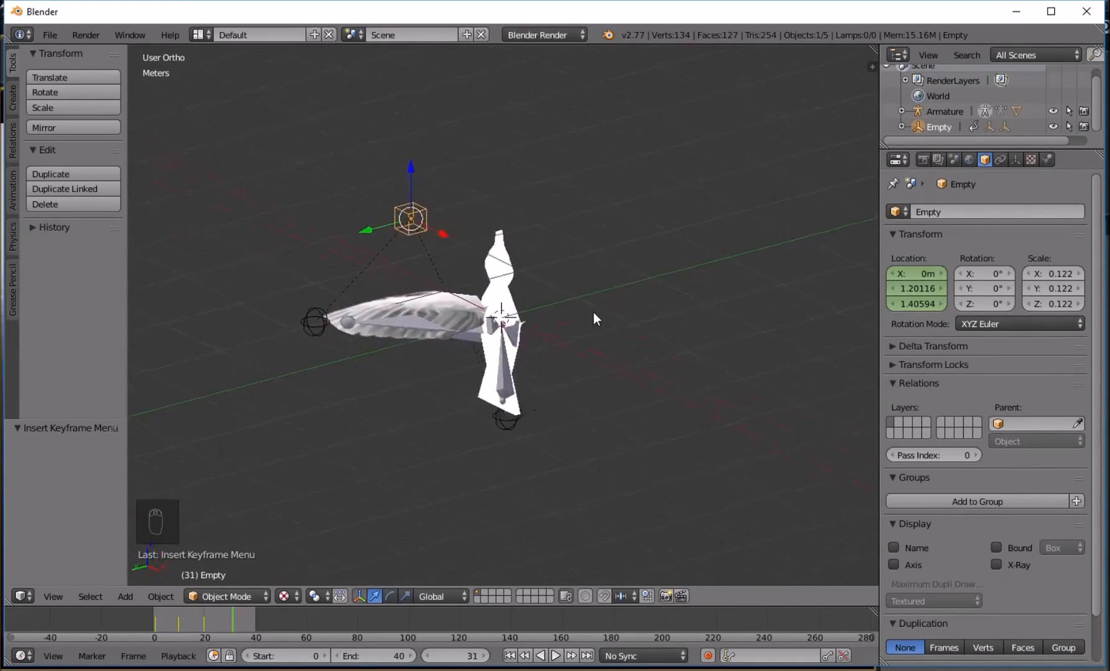
middle_drag(425, 399, 457, 305)
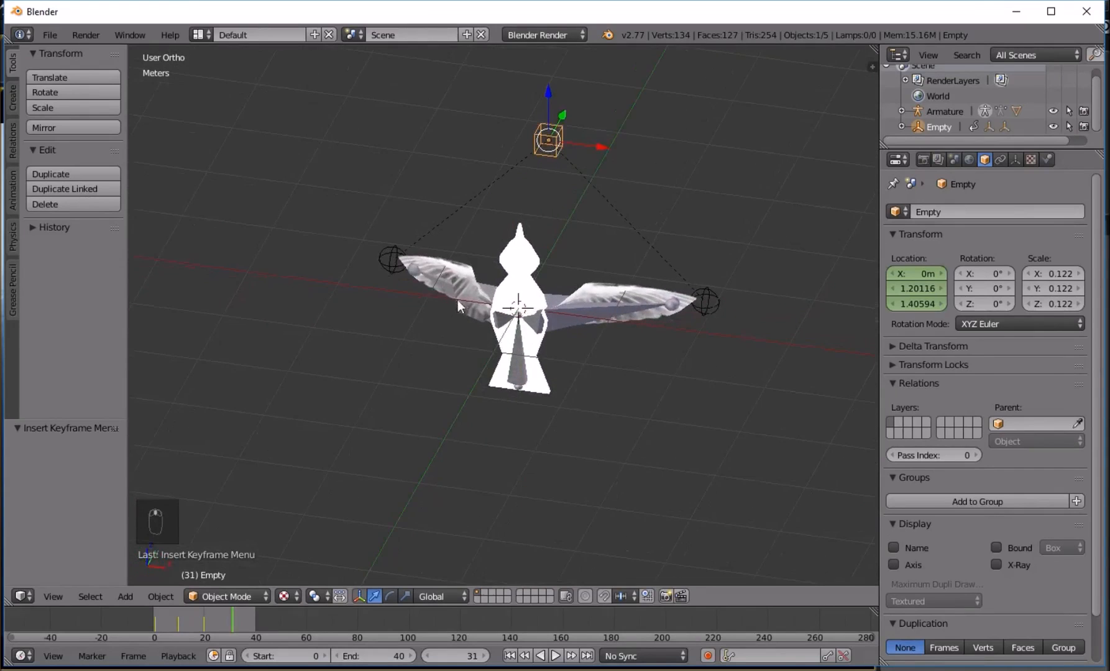
drag(223, 622, 153, 624)
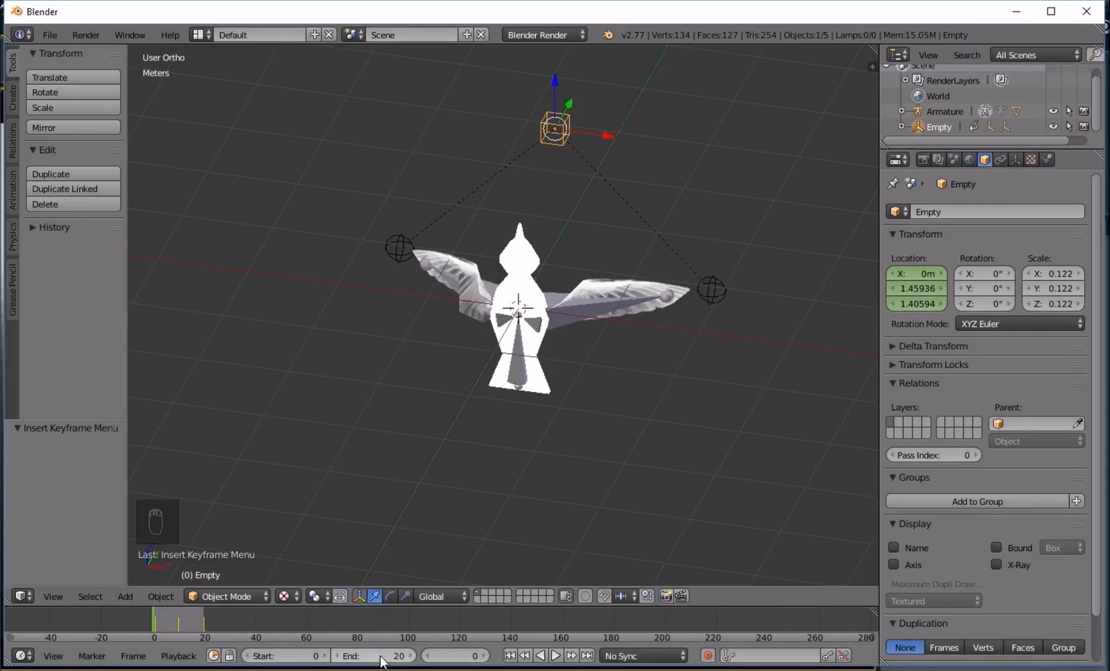
- Play the looping wing flap, examine the wing roots and body up close, and stop the playback
click(555, 654)
middle_drag(573, 413, 333, 342)
scroll(518, 322, up, 3)
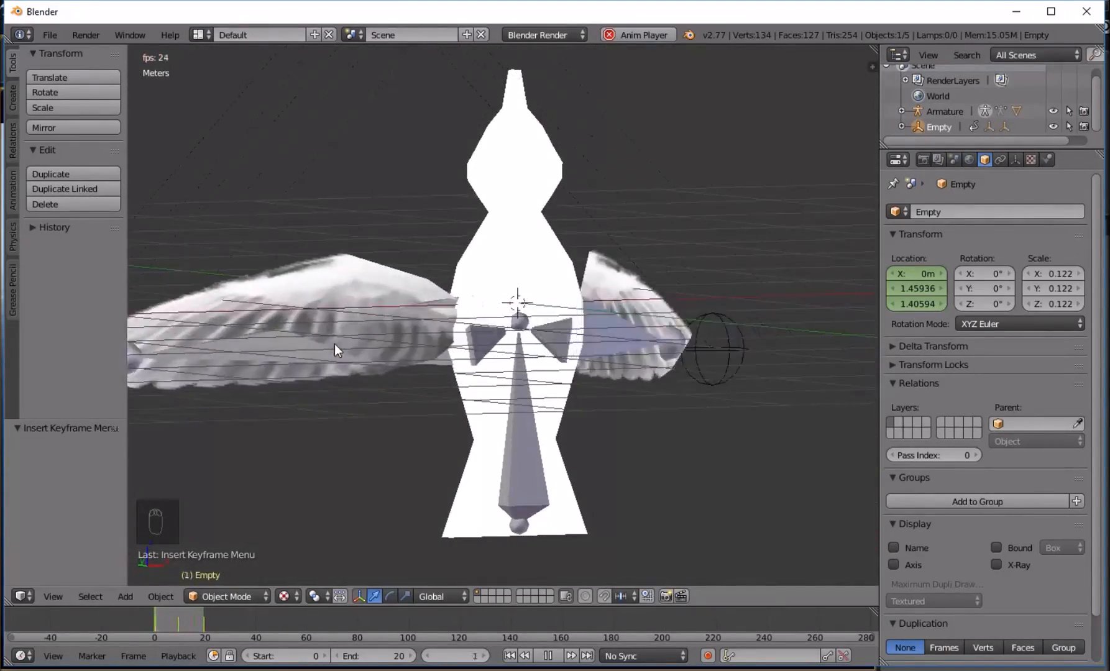
middle_drag(206, 368, 546, 649)
click(546, 654)
- Select the Bird mesh and switch it to Weight Paint mode
middle_drag(545, 535, 590, 363)
right_click(339, 271)
middle_drag(297, 320, 346, 453)
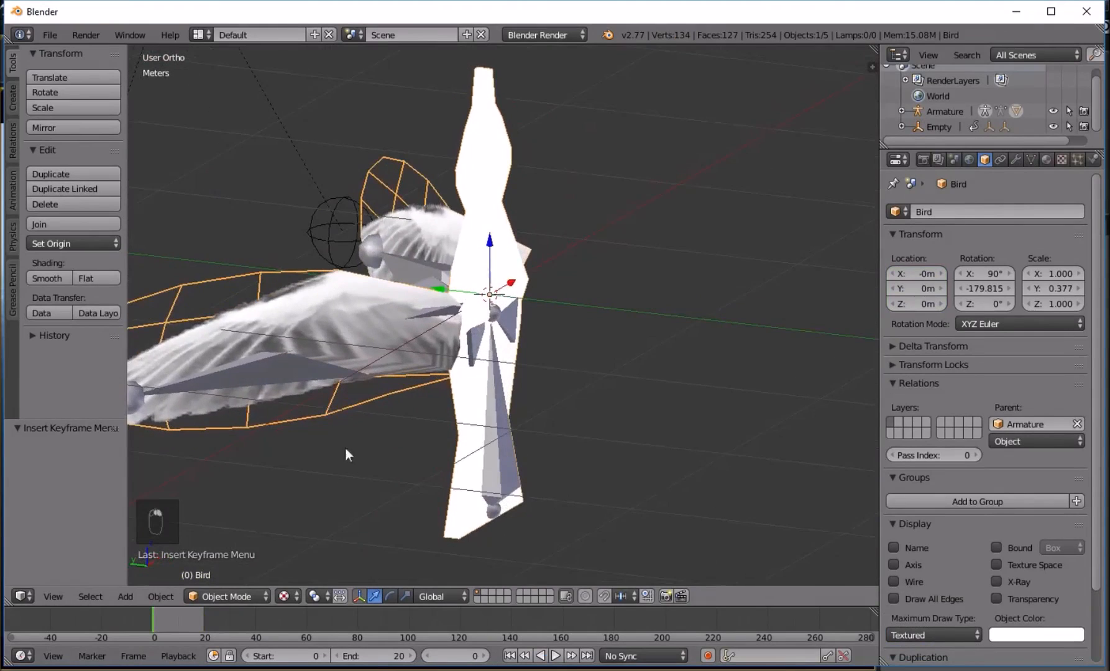
click(240, 597)
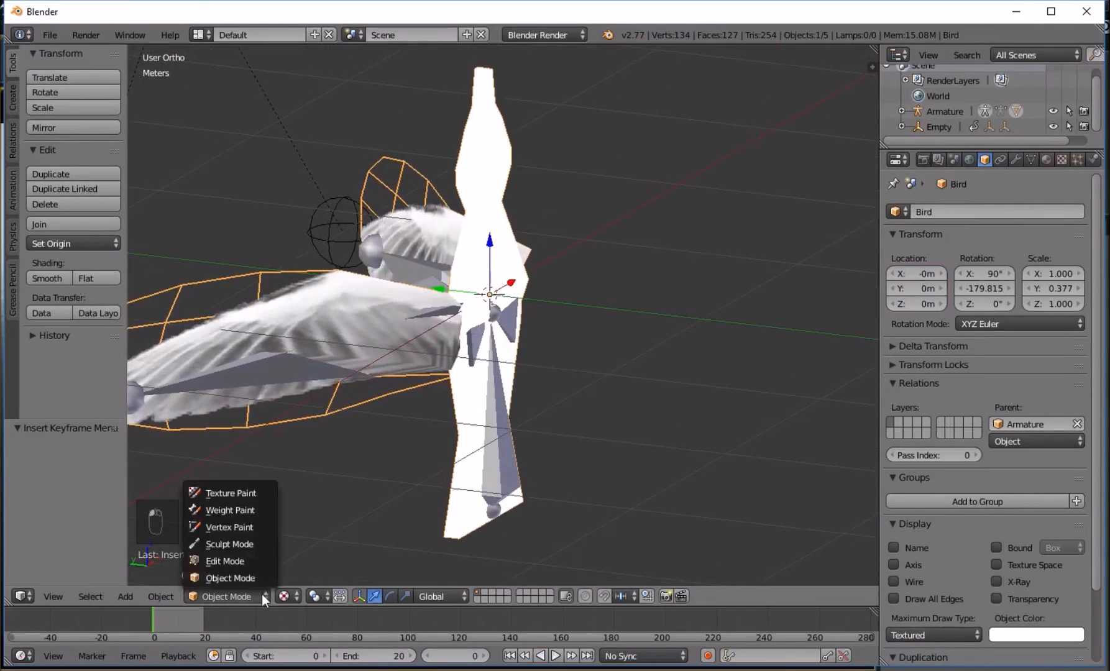
click(238, 505)
- Choose the Add brush, strengthen Bone.002's weights near the wing root, and select Bone.001 to show its weights
mouse_move(238, 510)
middle_down()
mouse_move(371, 378)
mouse_move(343, 341)
middle_up()
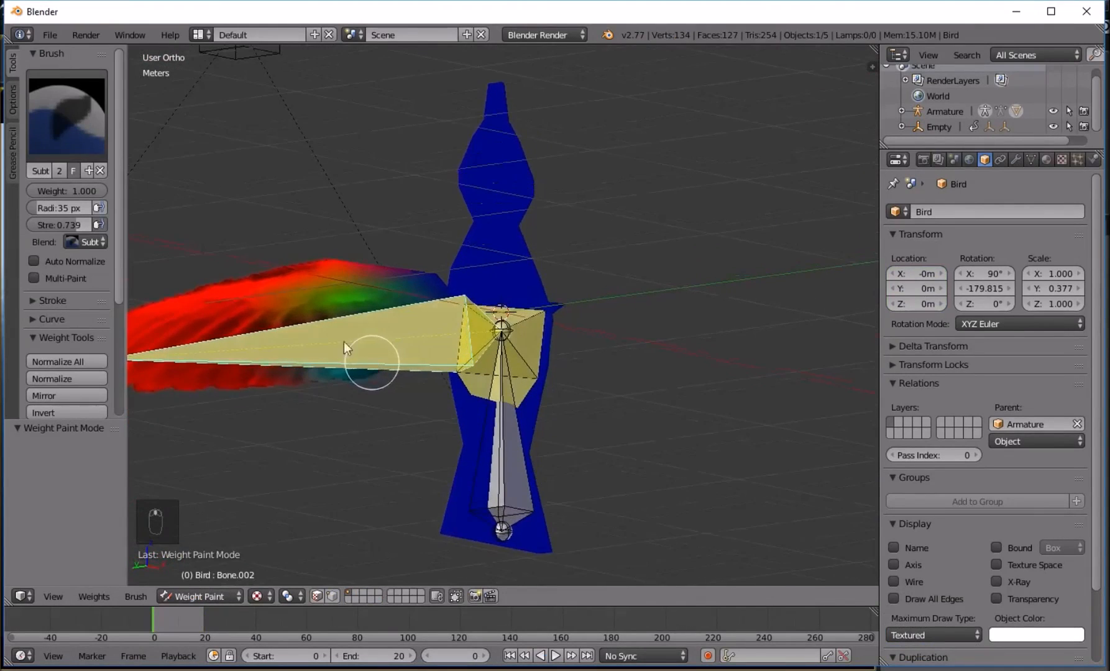
click(58, 114)
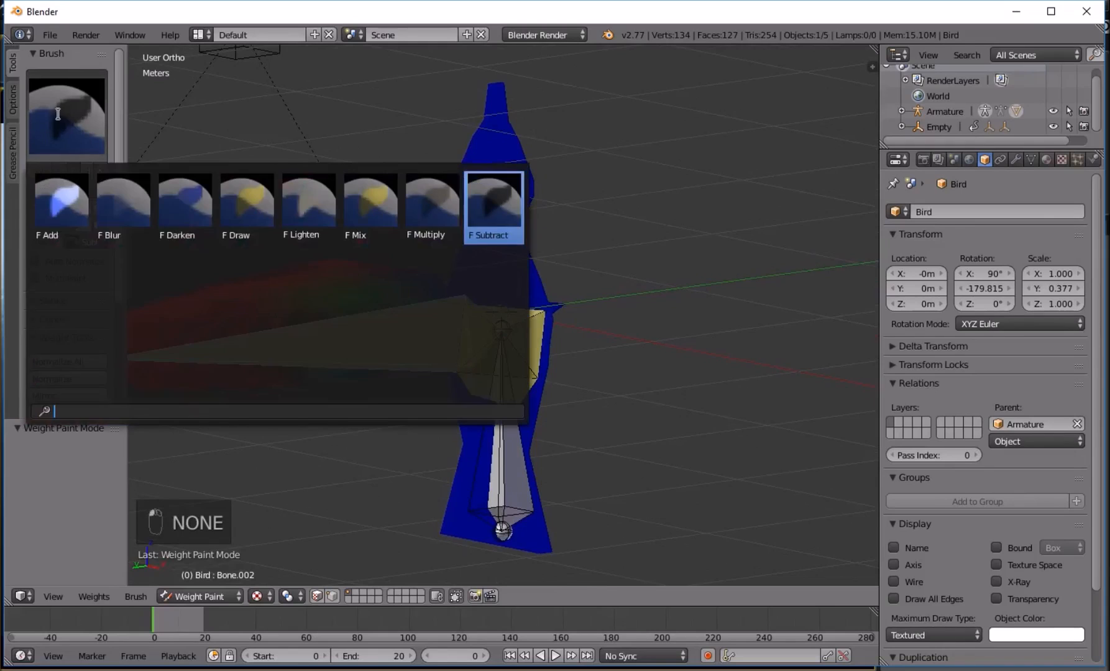
click(71, 223)
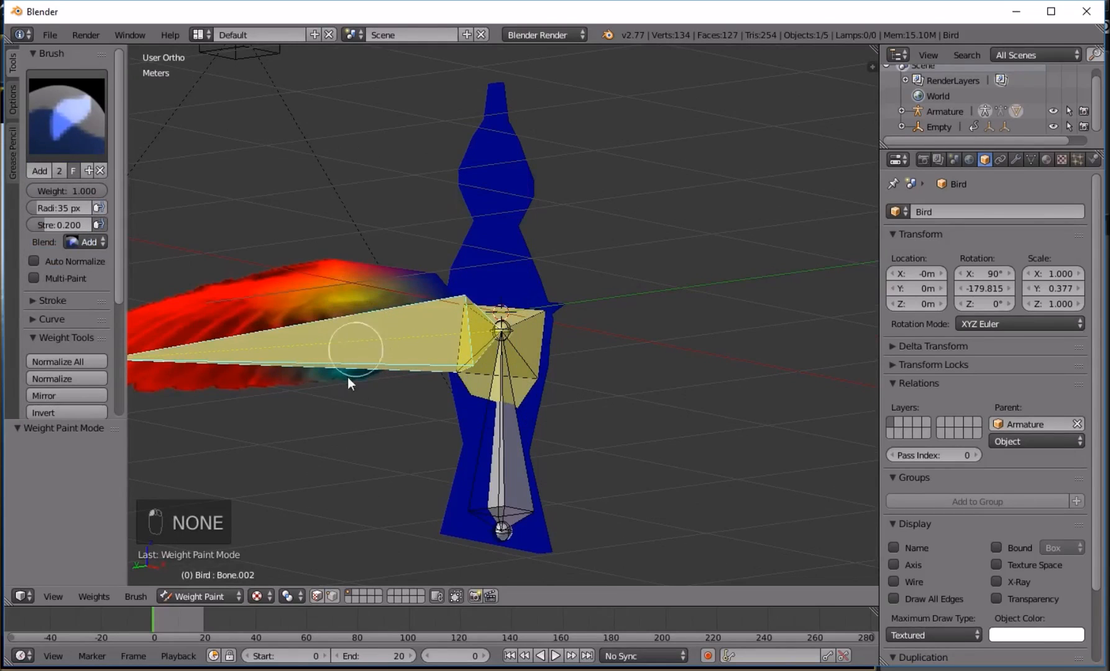
middle_drag(430, 312, 371, 278)
ctrl+right_click(687, 327)
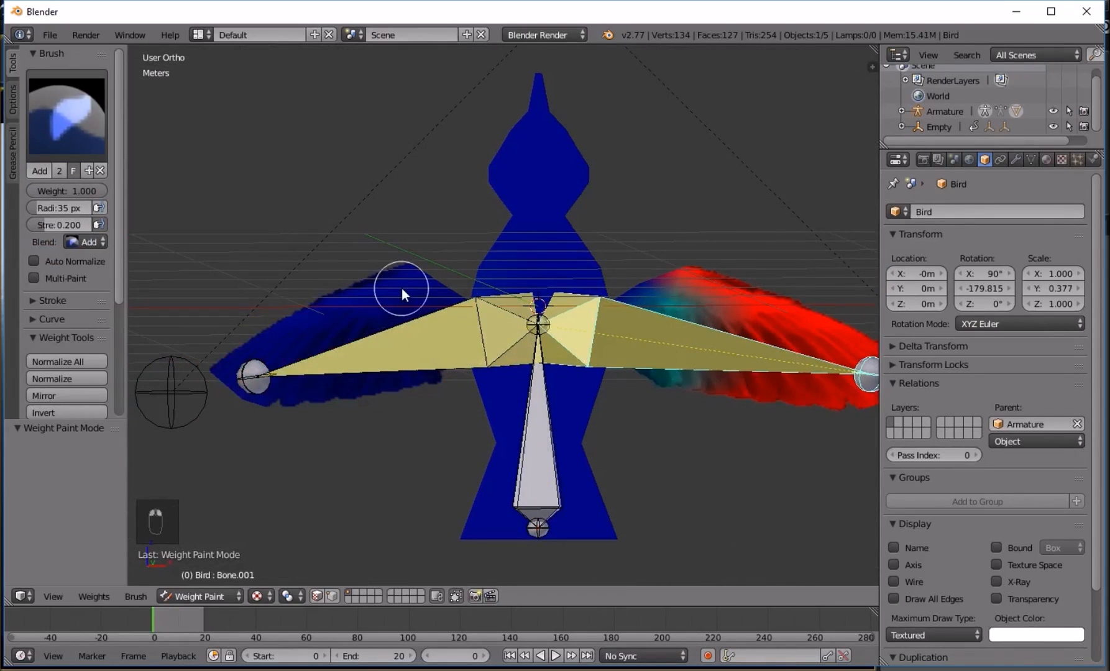
- Return to Object Mode, play the wing flap from frame 0, and check how the wings deform
click(211, 595)
click(211, 577)
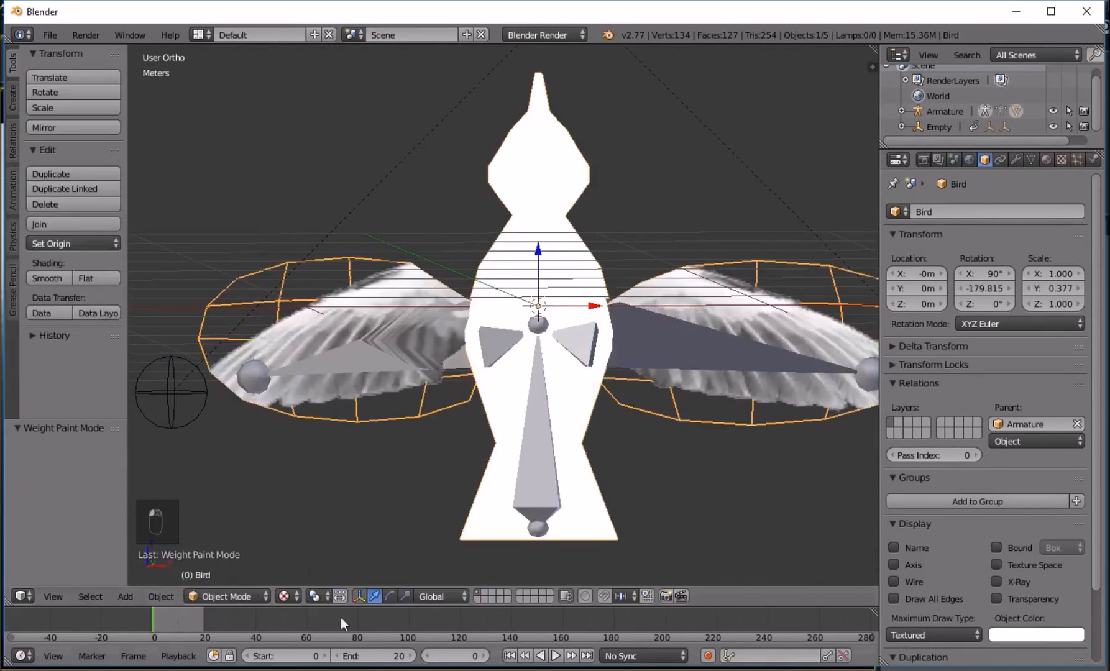
click(153, 619)
click(556, 656)
middle_drag(567, 563, 416, 292)
key(alt+a)
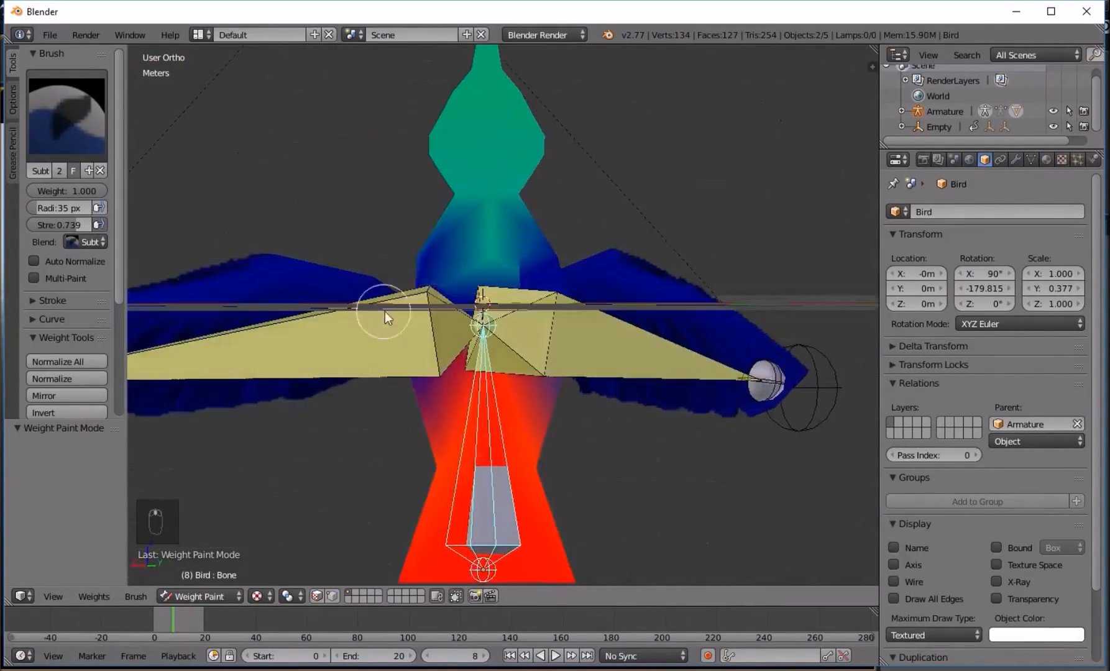
- With the Subtract brush, remove the central Bone's weight from the head and upper body while the wing flap plays
middle_drag(385, 312, 527, 392)
key(alt+a)
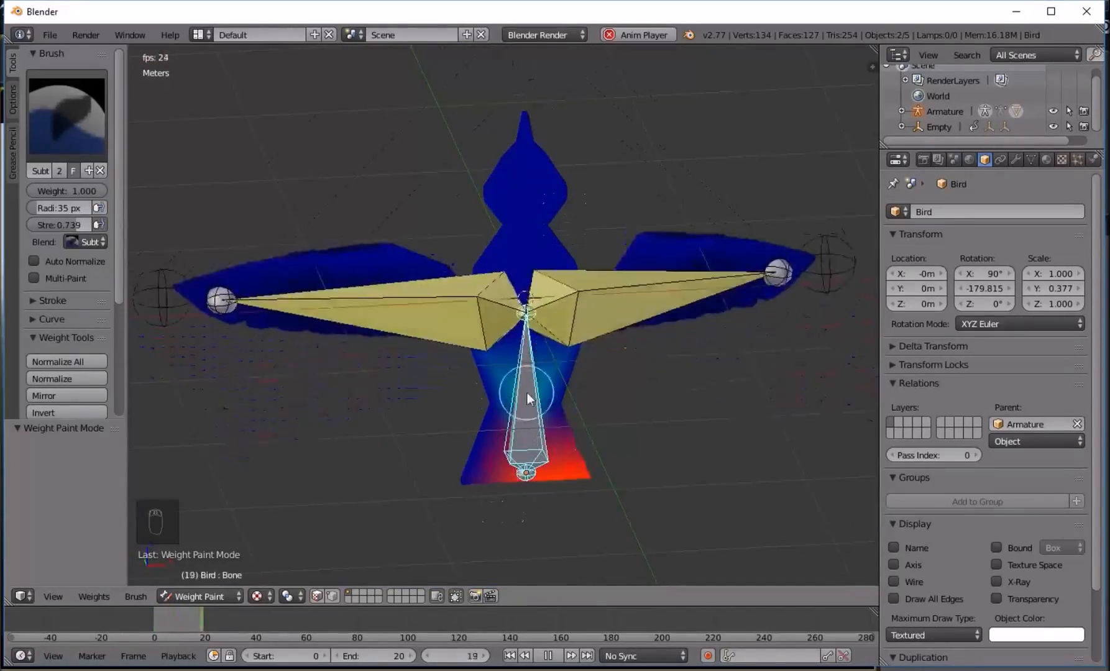
ctrl+right_click(218, 287)
mouse_move(218, 287)
middle_down()
mouse_move(625, 241)
mouse_move(486, 318)
mouse_move(397, 260)
mouse_move(430, 329)
mouse_move(331, 280)
mouse_move(549, 342)
mouse_move(434, 460)
mouse_move(472, 435)
middle_up()
ctrl+right_click(549, 341)
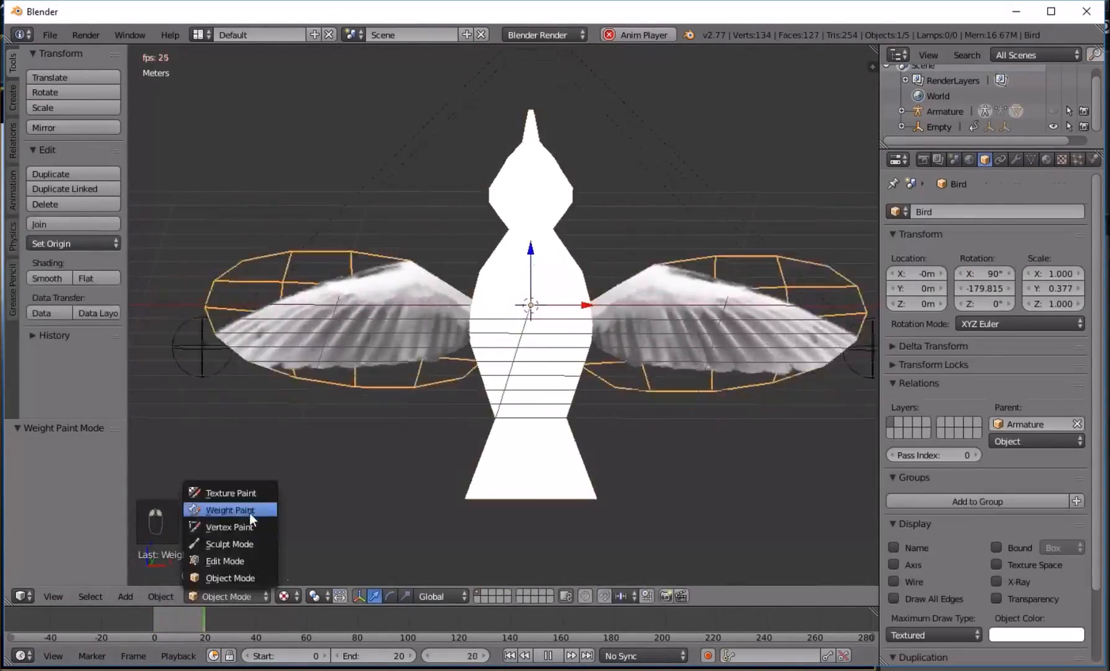
- Reopen the Bird mesh in Weight Paint mode, examine the wing weights during playback, and return to Object Mode
click(248, 508)
mouse_move(664, 278)
middle_down()
mouse_move(451, 305)
mouse_move(611, 292)
middle_up()
right_click(418, 281)
middle_drag(418, 282, 467, 492)
click(199, 596)
click(214, 569)
- Deselect everything and examine the looping wing flap from several angles and distances
middle_drag(529, 389, 465, 369)
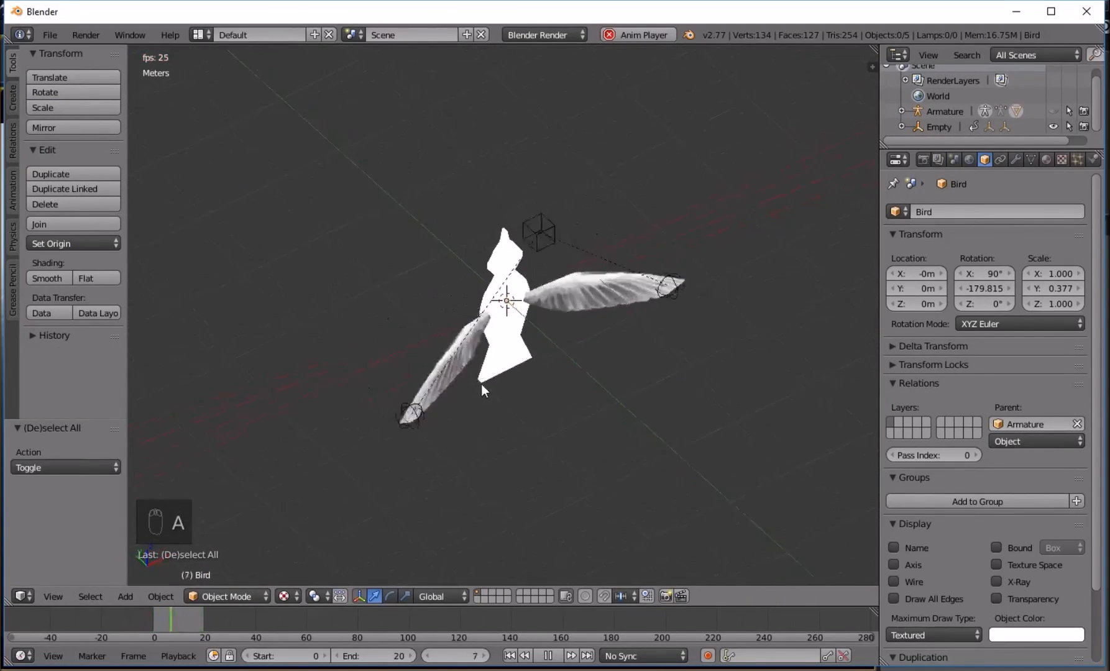
middle_drag(796, 363, 412, 393)
scroll(265, 359, down, 6)
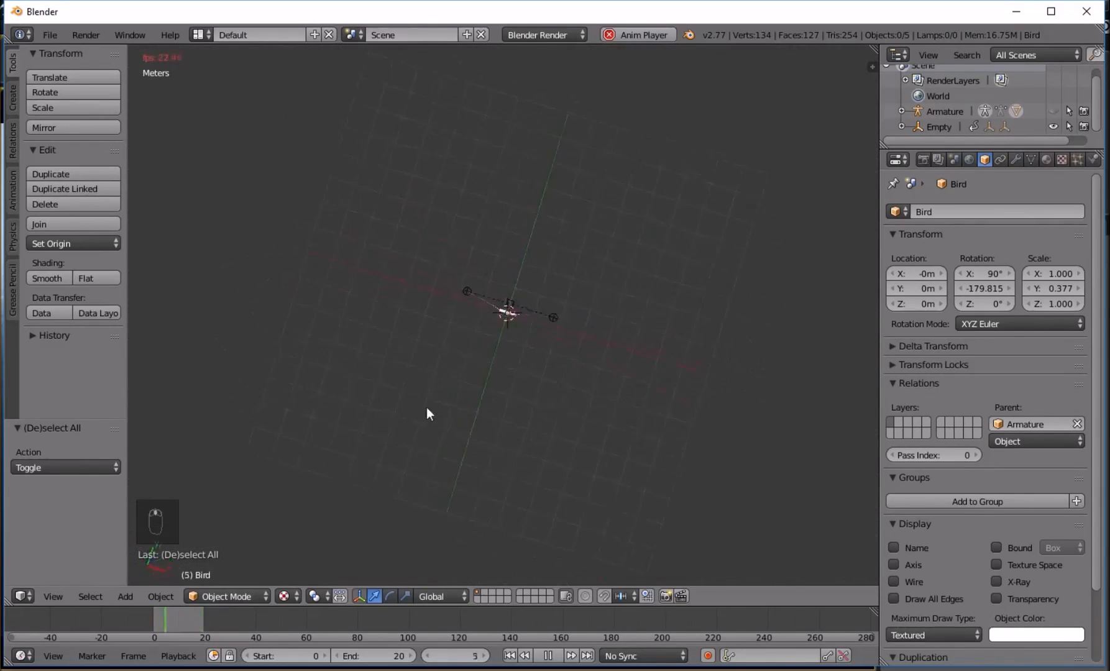
scroll(426, 278, up, 6)
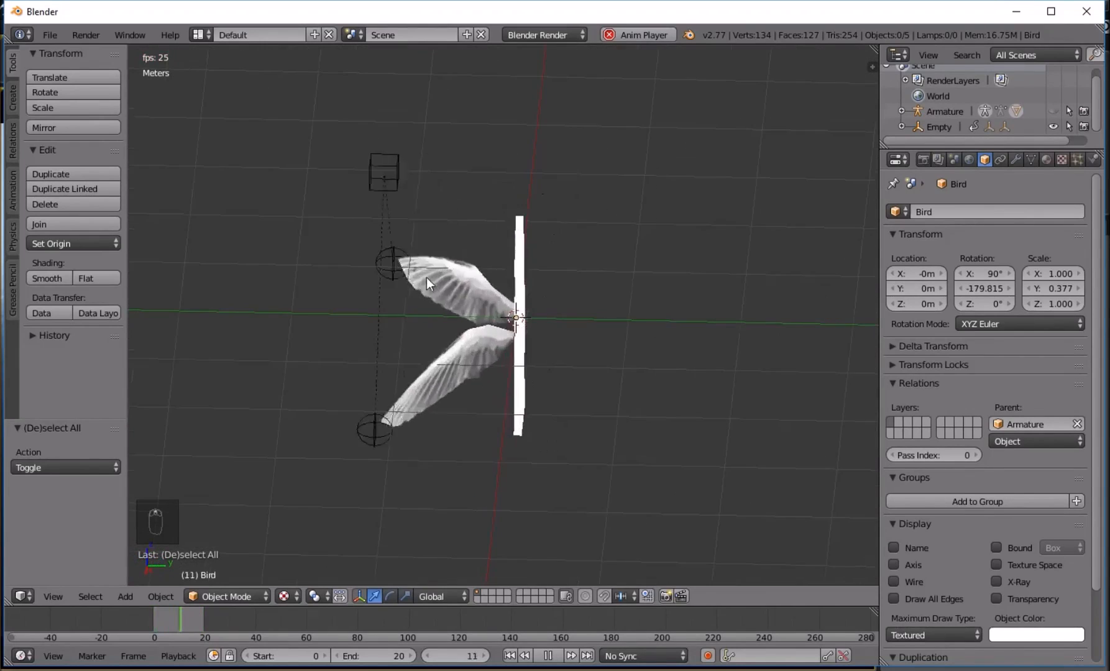
middle_drag(426, 277, 401, 284)
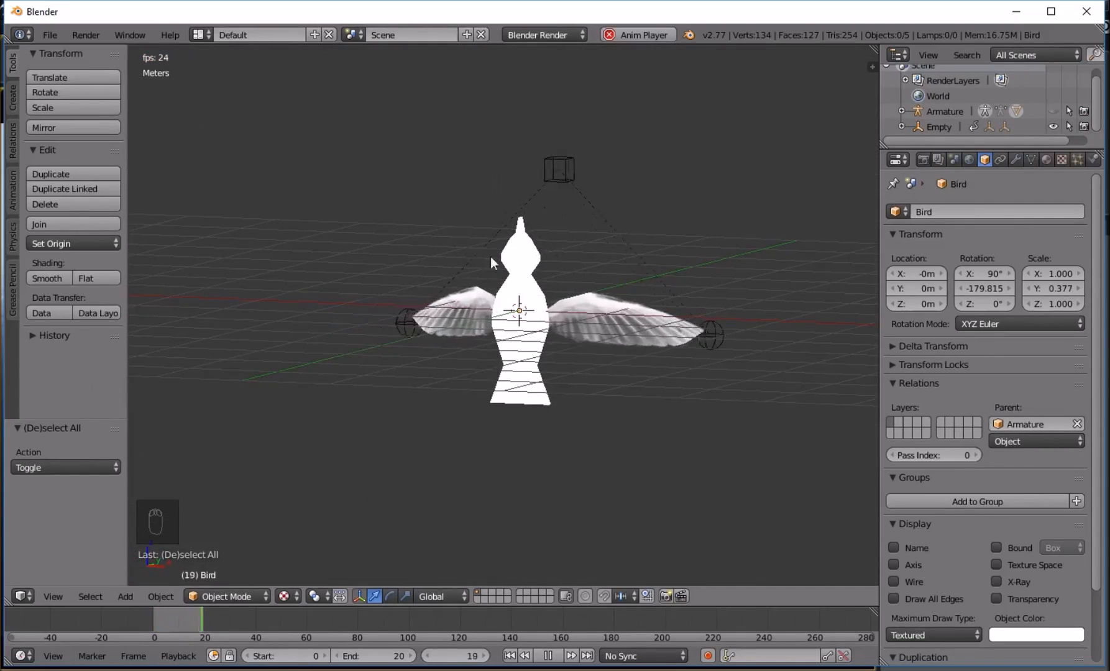
- Start an FBX export of the scene and set its version to FBX 6.1 ASCII
mouse_move(412, 669)
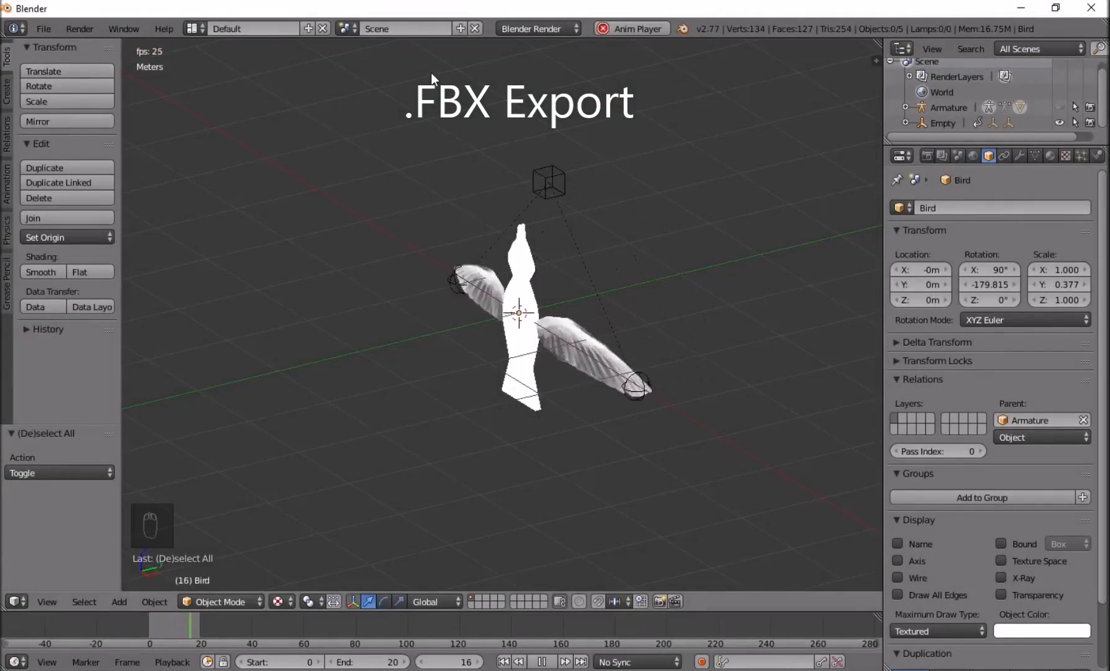
click(42, 28)
mouse_move(142, 326)
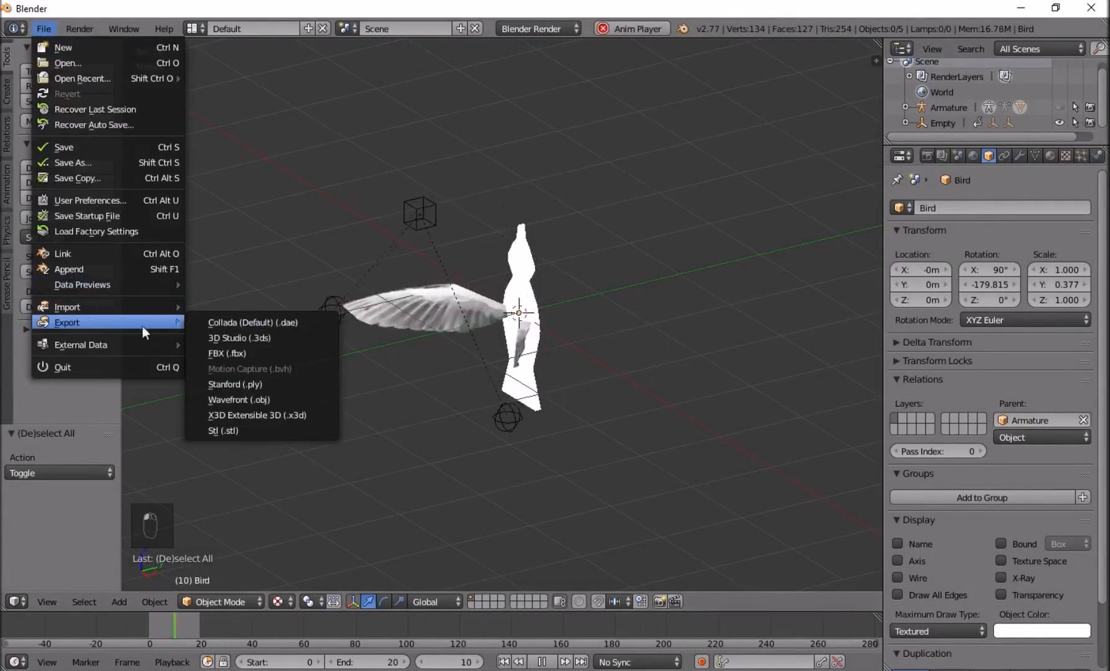
click(211, 351)
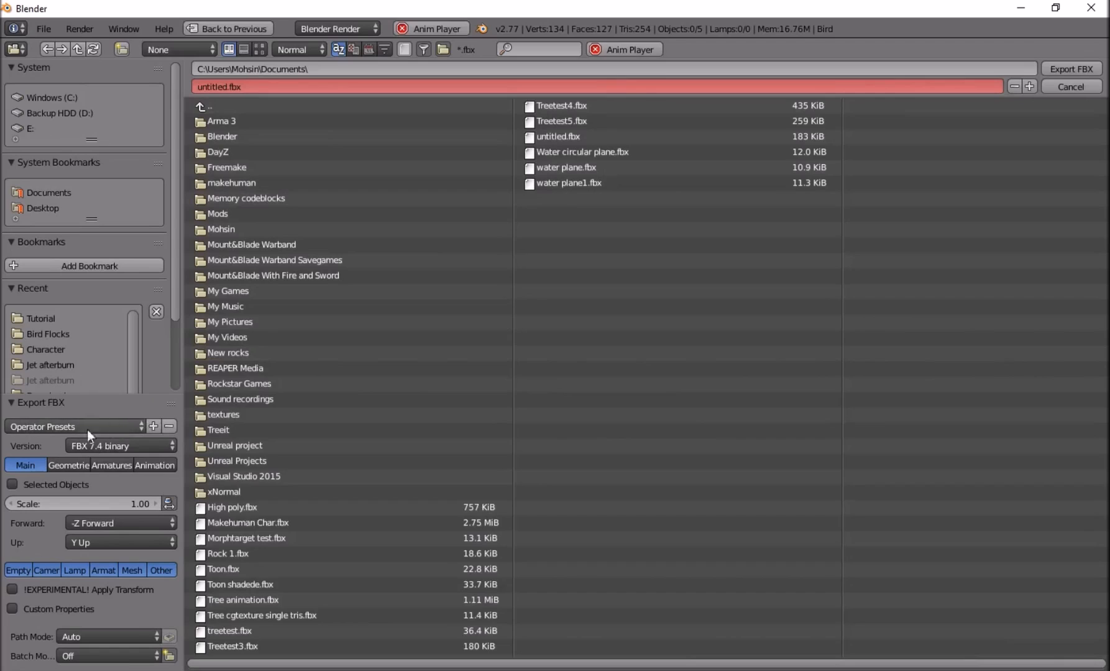
click(114, 445)
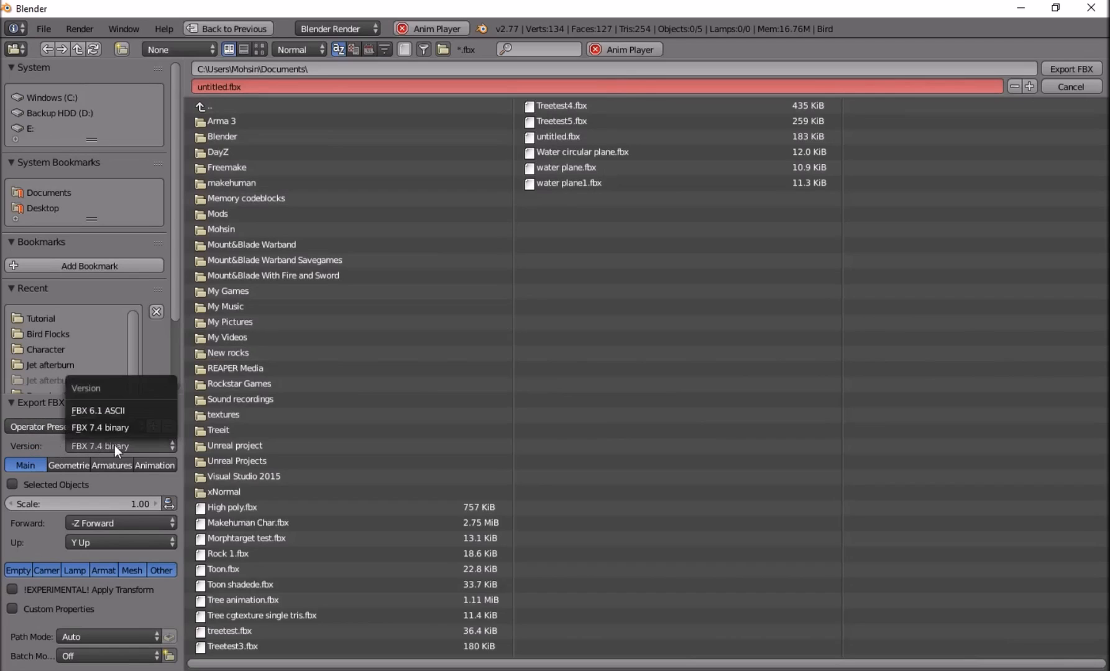
click(98, 411)
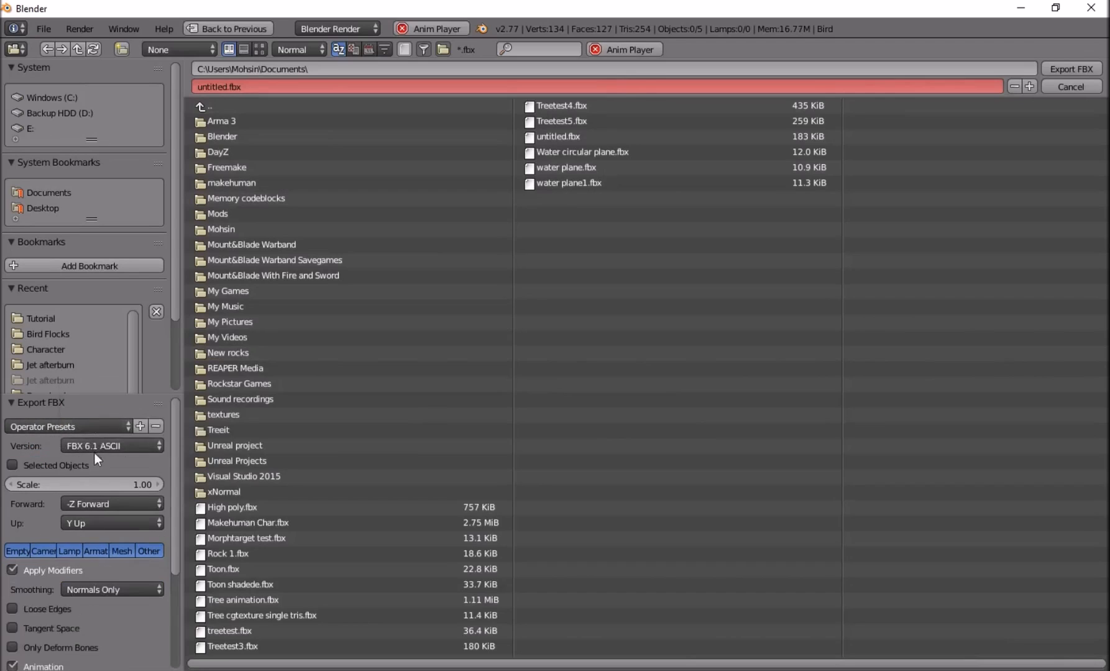
- Limit the exported object types to Armature and Mesh
scroll(101, 433, down, 3)
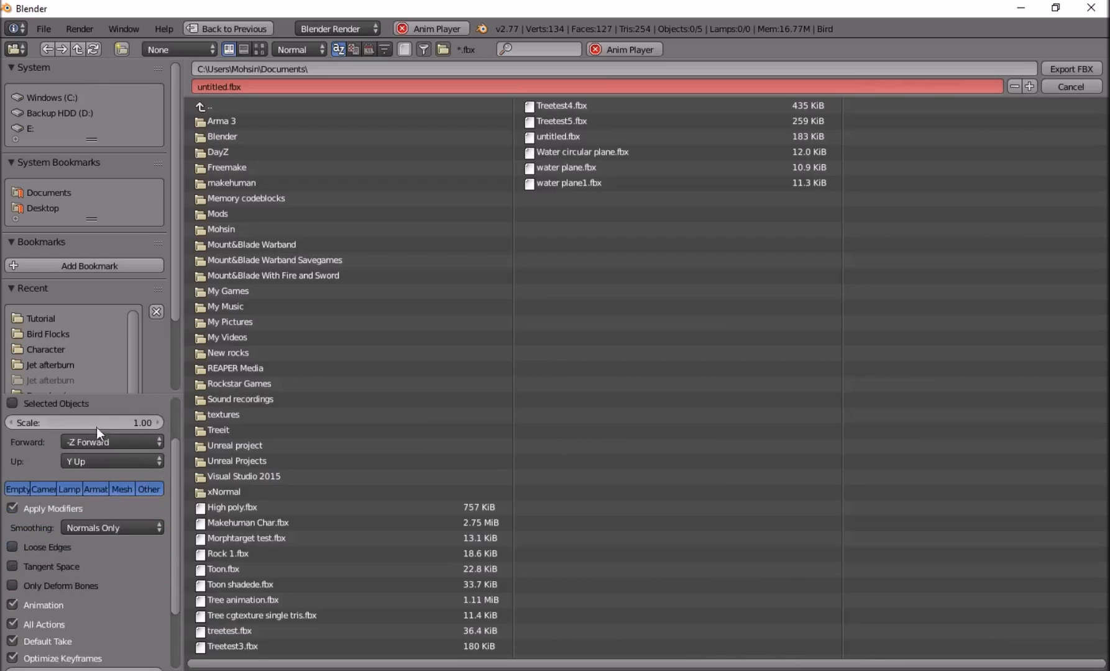
click(96, 487)
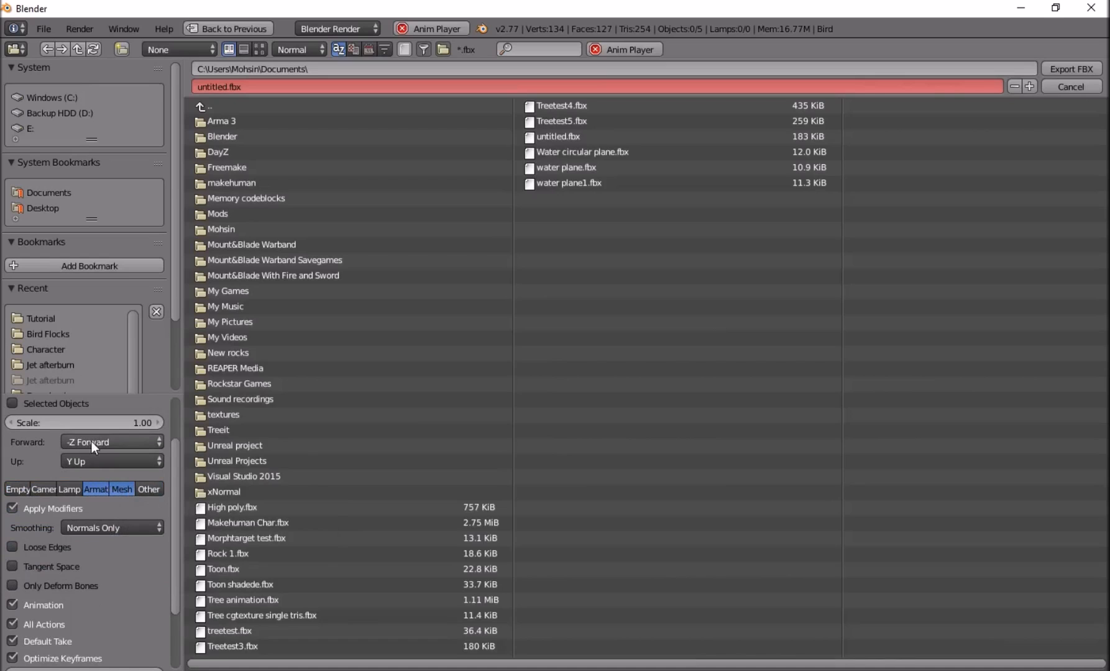
scroll(57, 438, down, 2)
scroll(58, 438, up, 4)
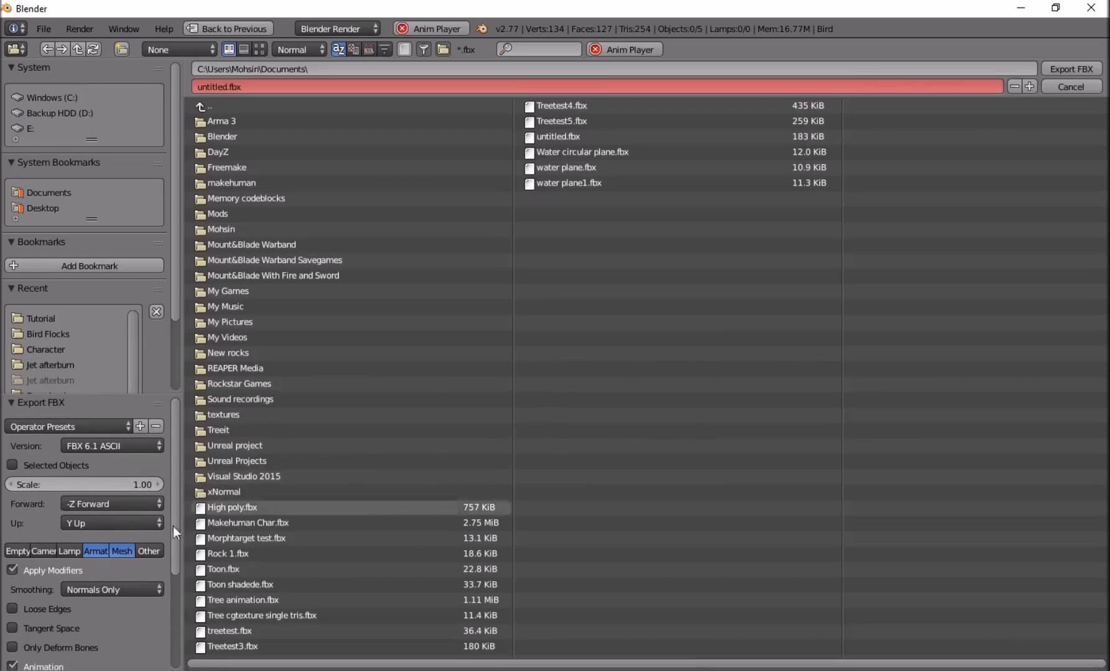
- Set the export axes to -Y Forward and Z Up and review the remaining export options
click(83, 506)
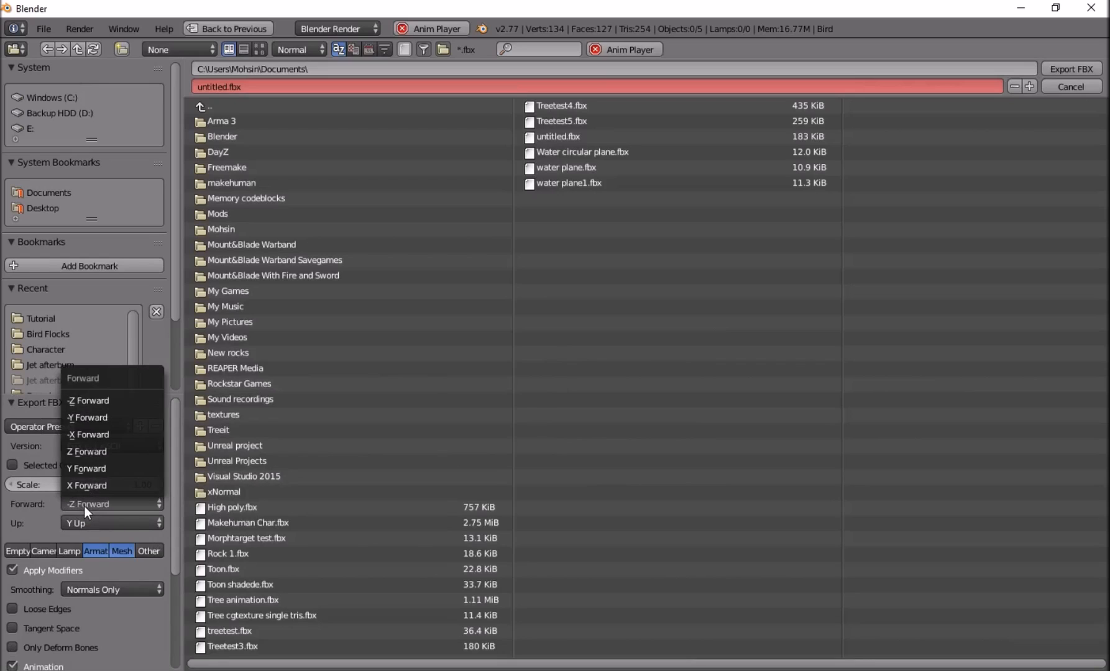
click(112, 416)
scroll(61, 509, down, 5)
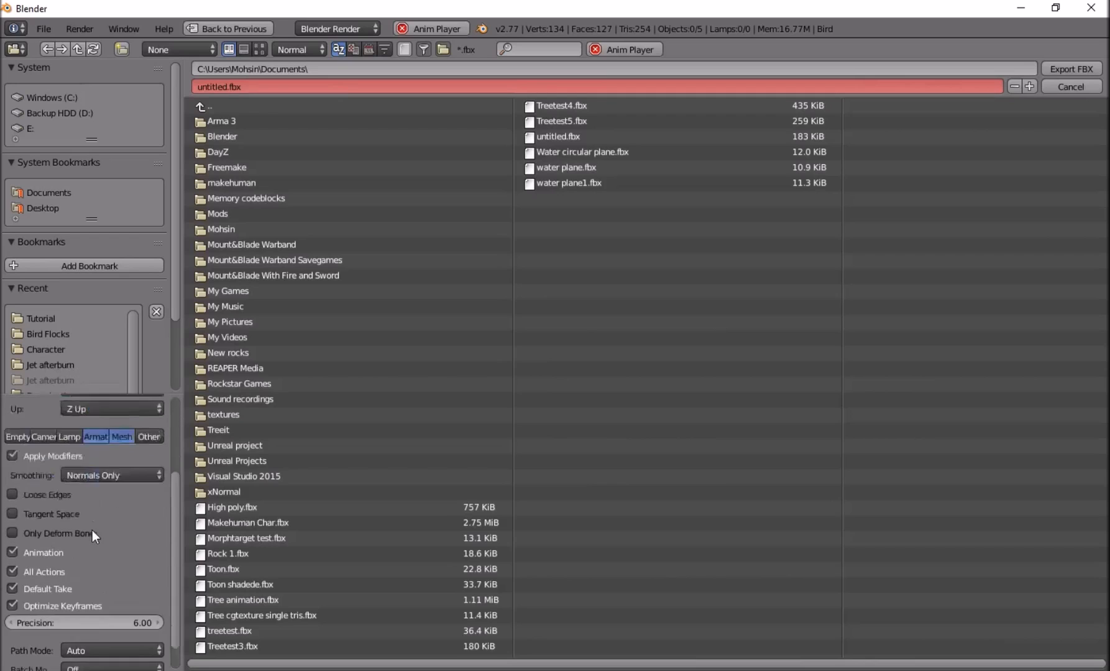
scroll(90, 528, up, 2)
scroll(87, 503, down, 1)
scroll(86, 509, up, 3)
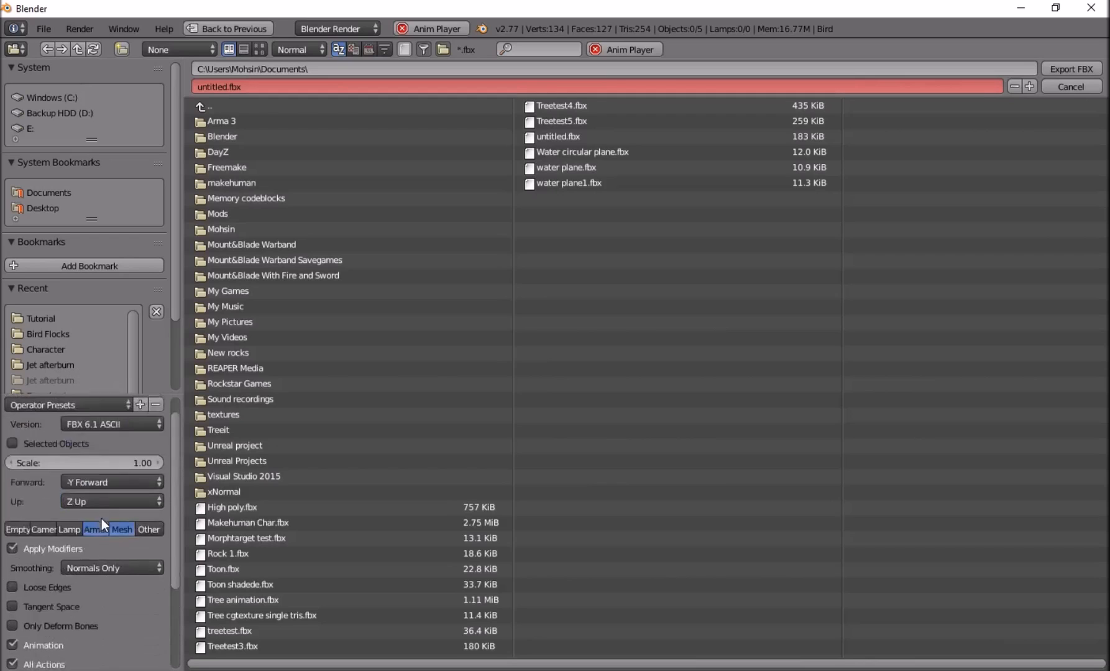
- Export the FBX file under the name Bird into the Tutorial folder
scroll(101, 518, up, 1)
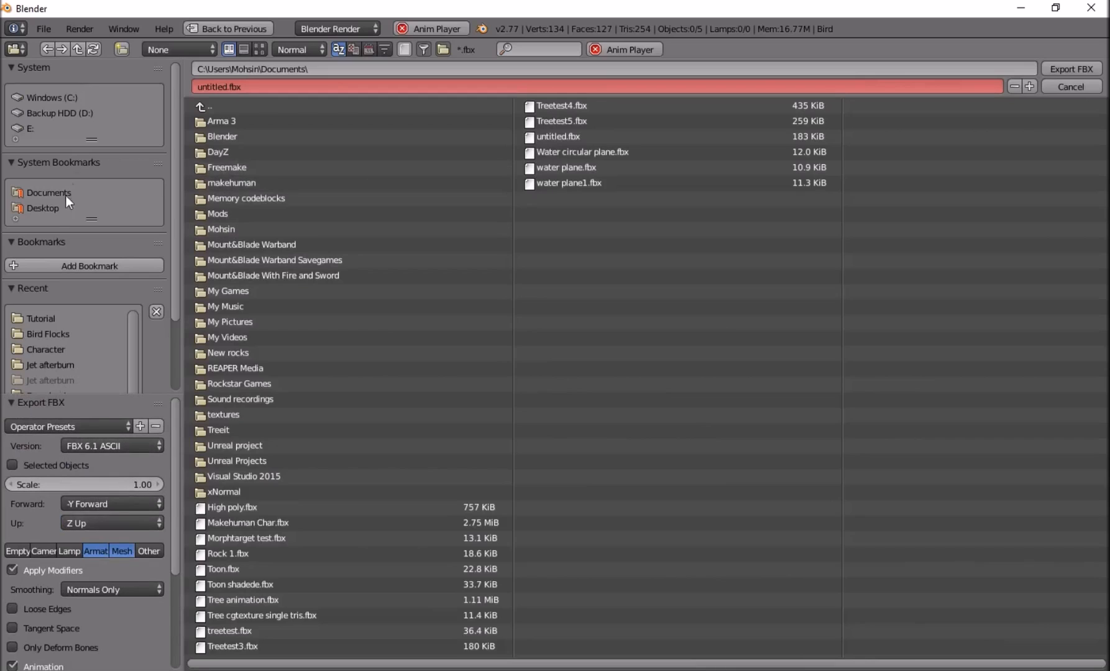
click(34, 318)
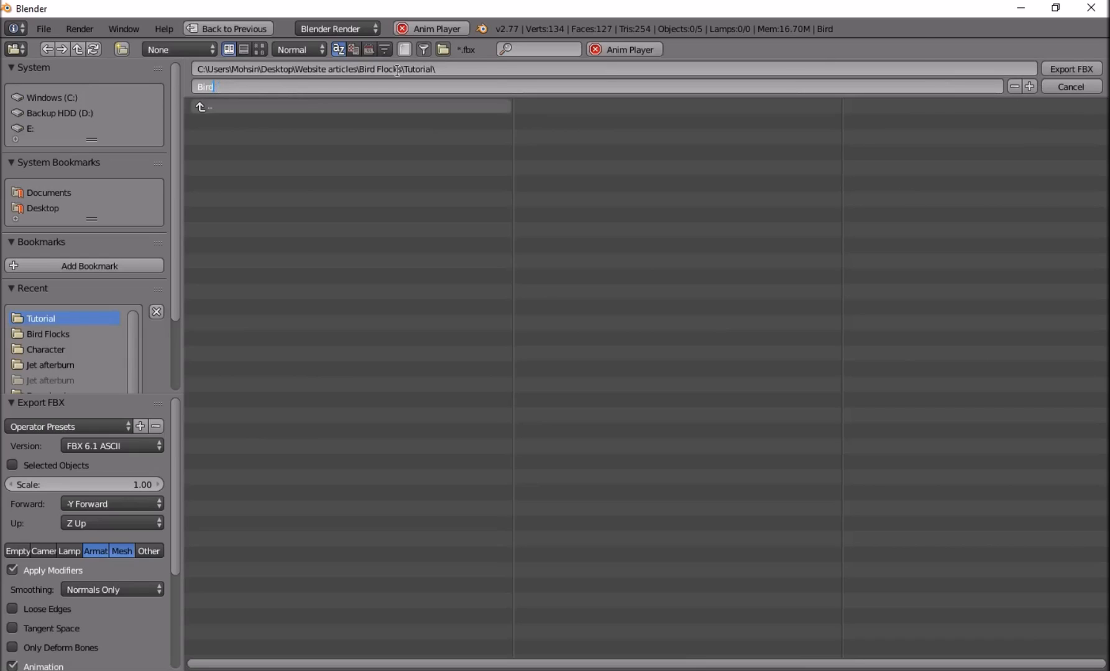
click(1075, 67)
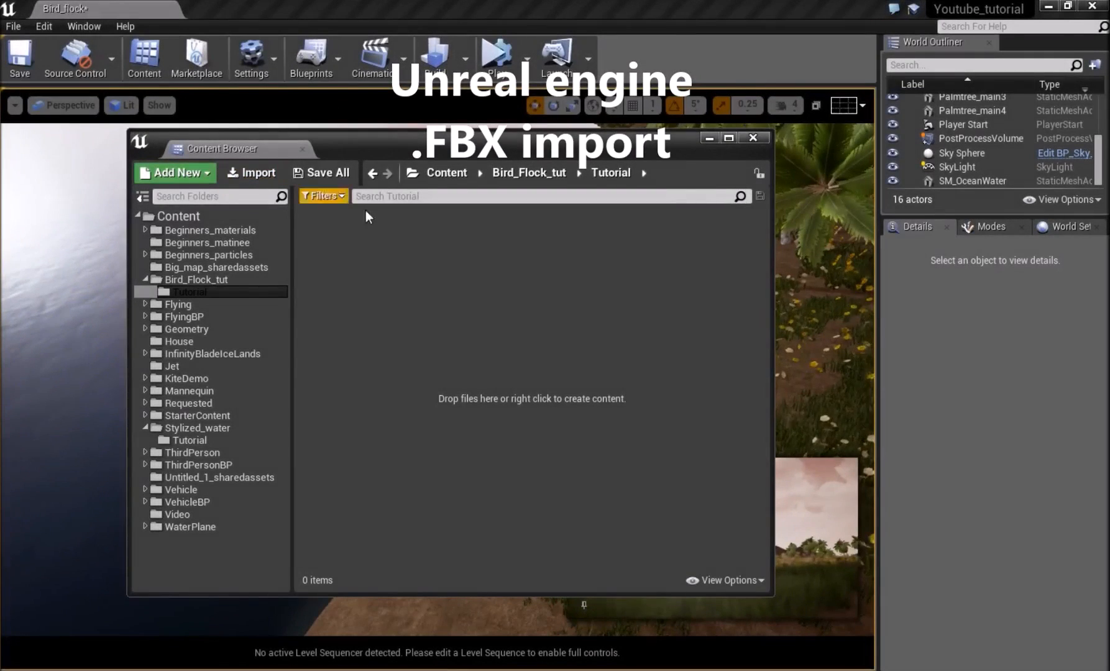
- In Unreal Engine, import Bird Animations.fbx from the Bird Flocks folder as a skeletal mesh with its animations
click(248, 172)
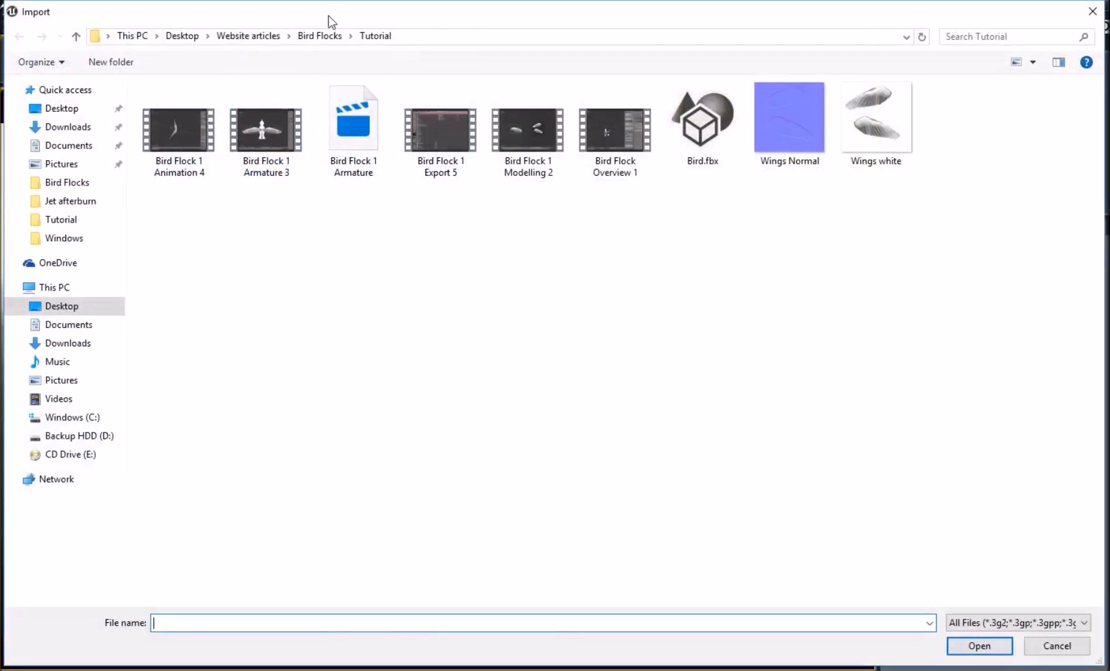
click(319, 35)
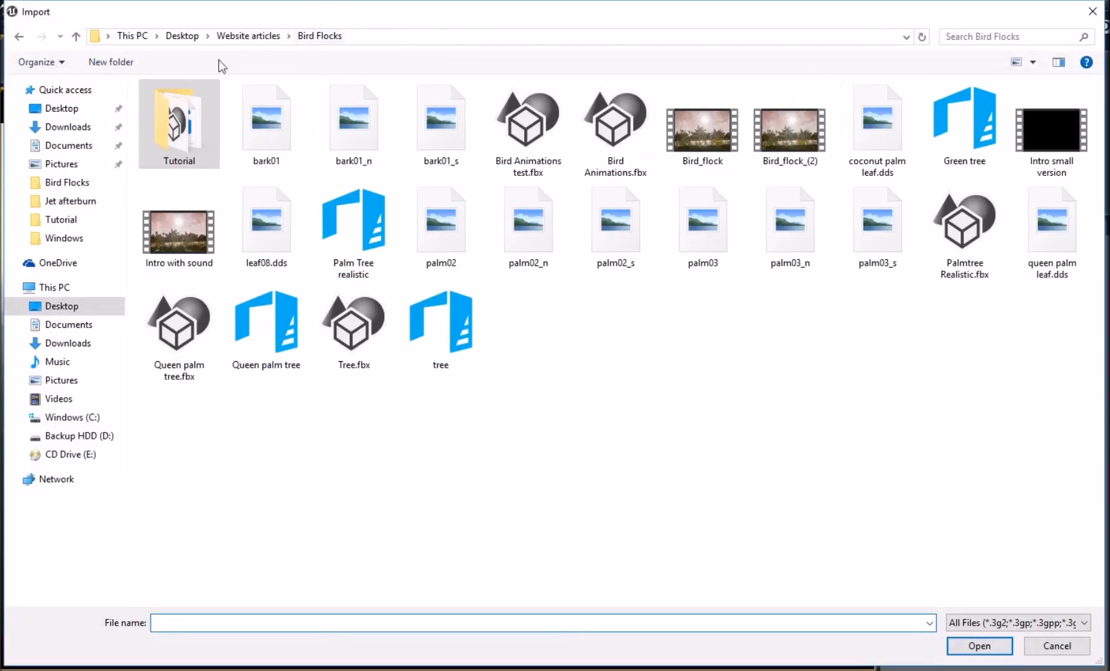
click(622, 140)
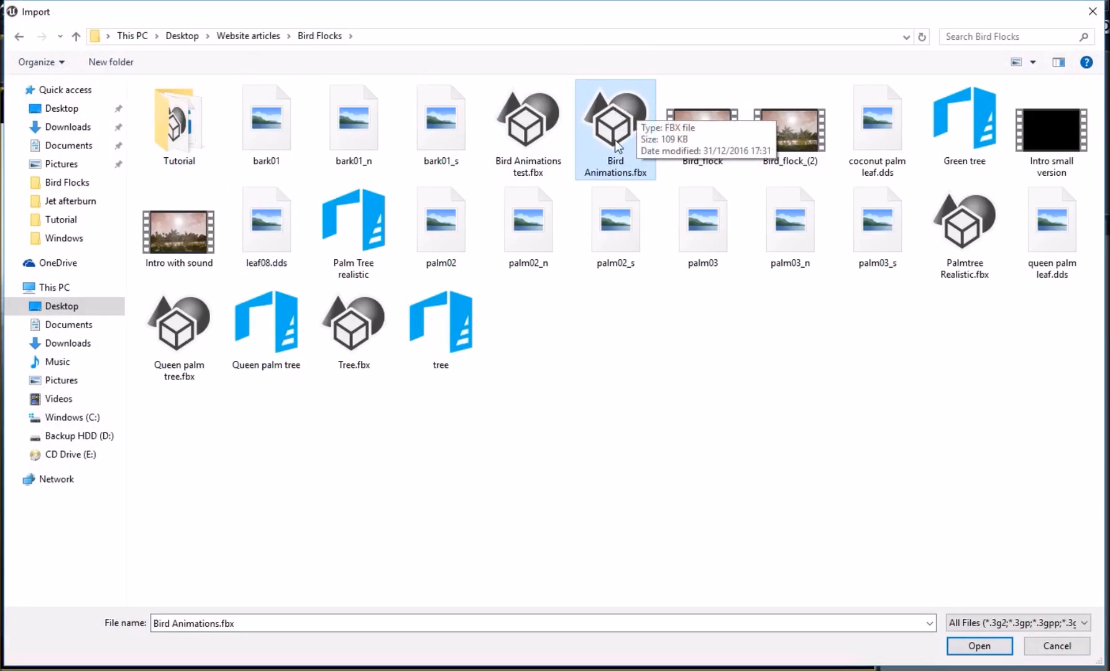
double_click(615, 131)
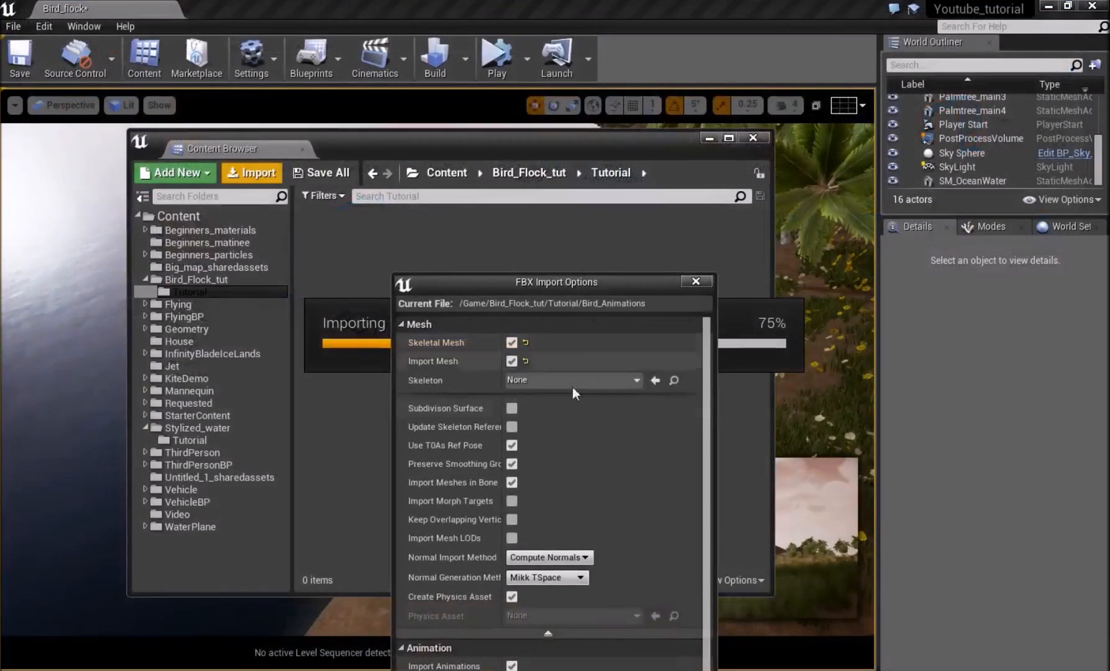
drag(564, 283, 321, 98)
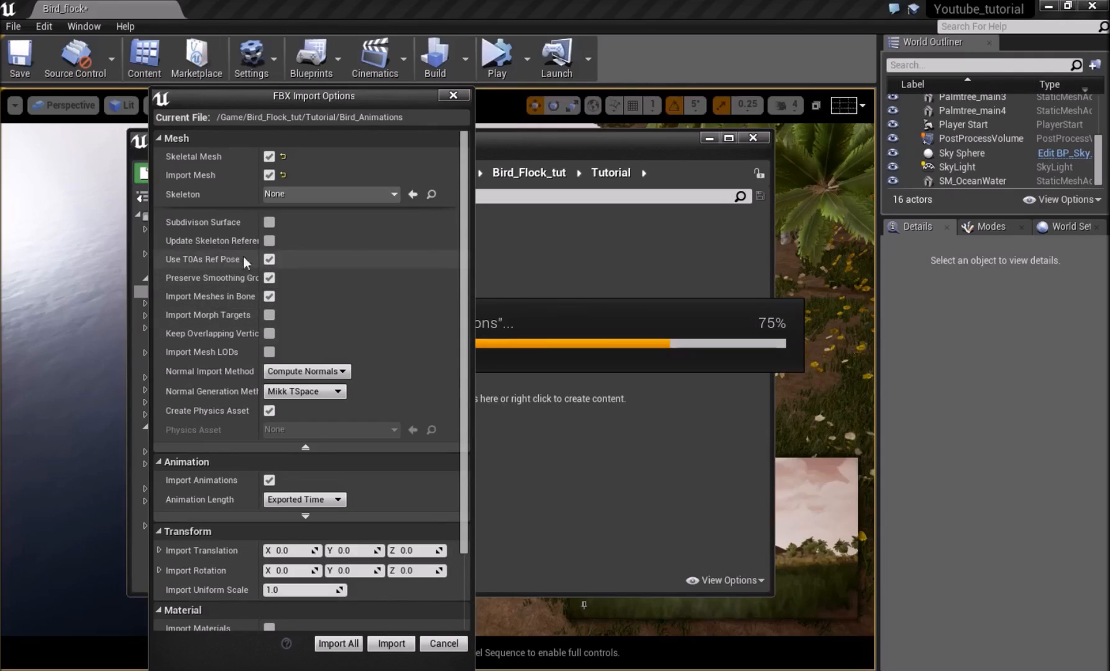
click(391, 643)
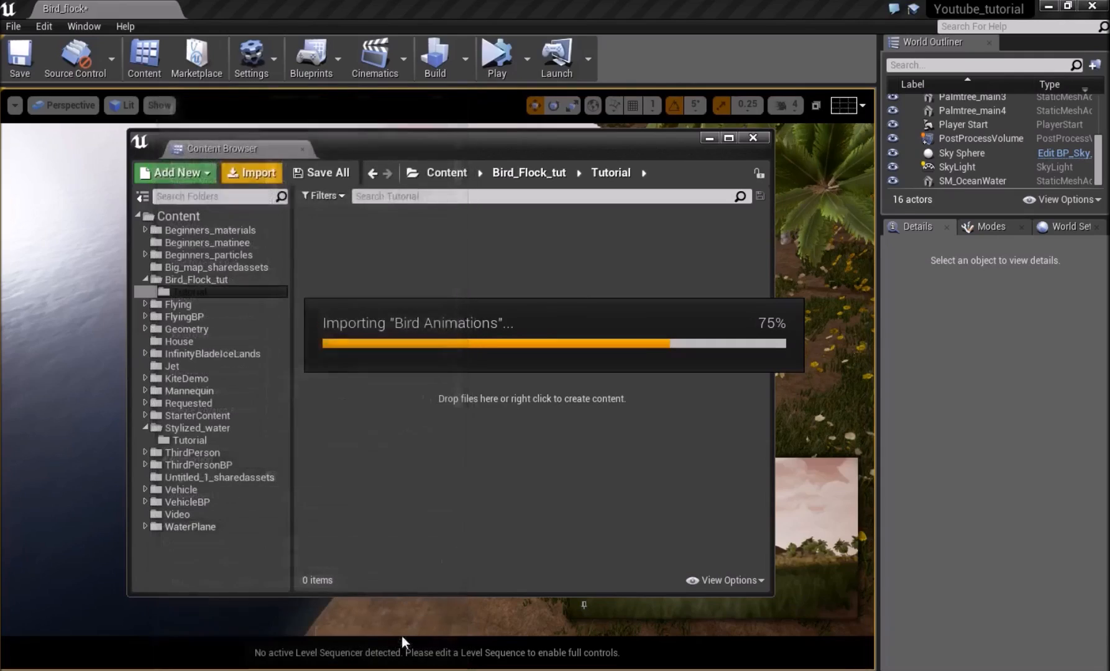
click(887, 36)
click(883, 34)
- Open the imported bird animation, adjust the preview camera speed, and bring the bird into view in the preview
double_click(365, 229)
right_drag(574, 254, 484, 317)
right_drag(557, 336, 556, 345)
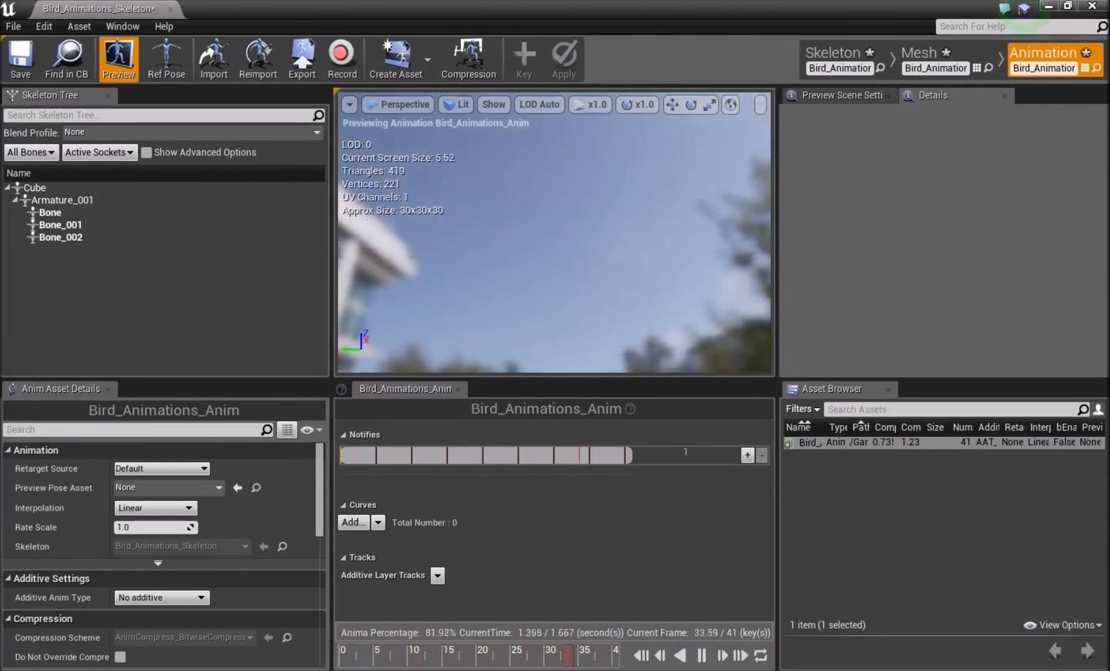
click(759, 106)
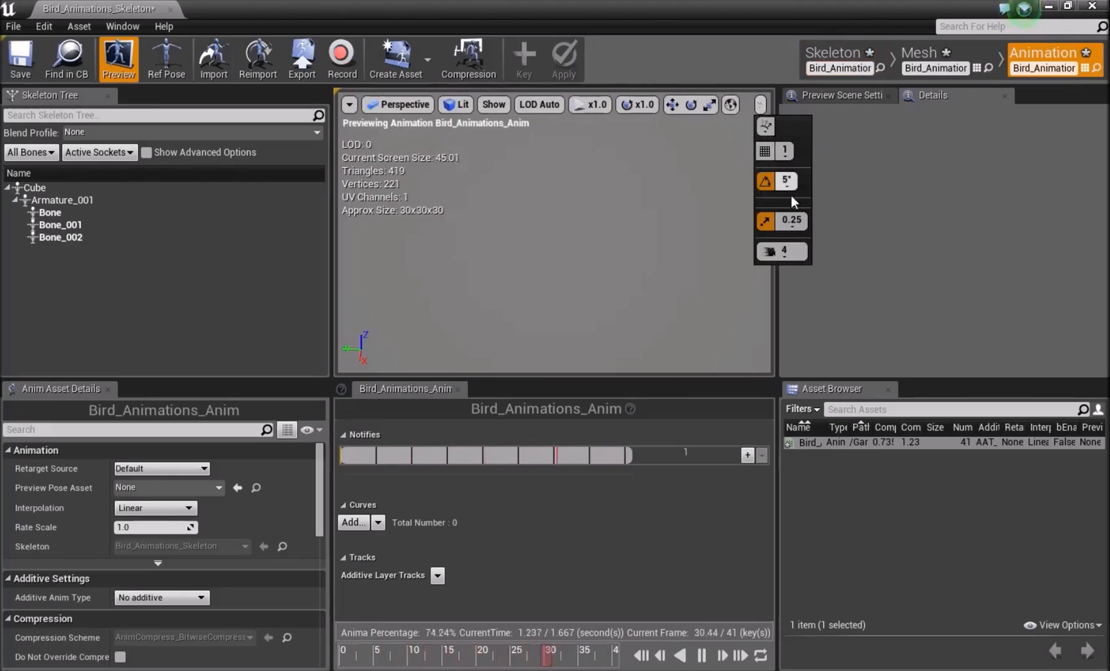
click(781, 251)
right_drag(504, 253, 558, 249)
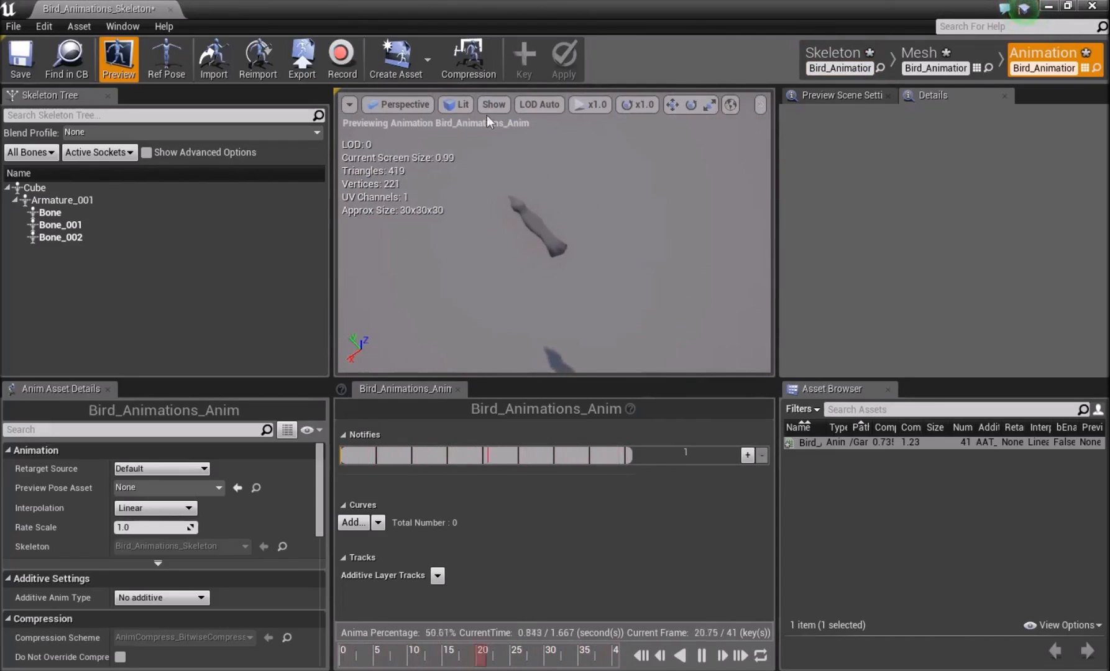
- Import the Wings Normal and Wings white textures from the Tutorial folder inside Bird Flocks
click(1048, 6)
click(250, 173)
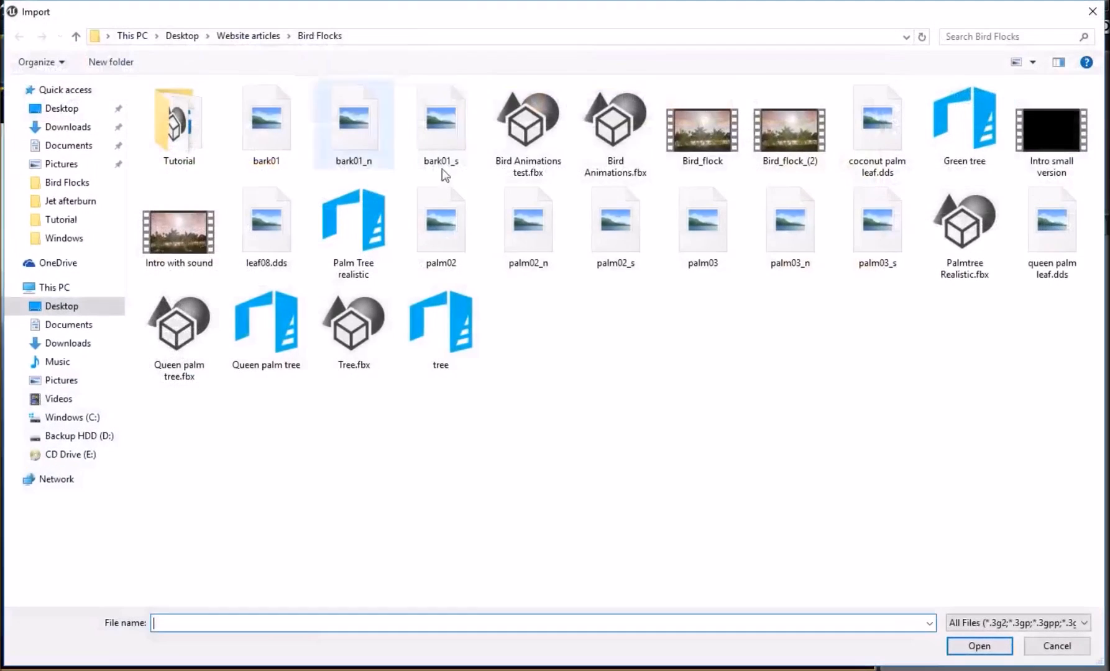
double_click(167, 127)
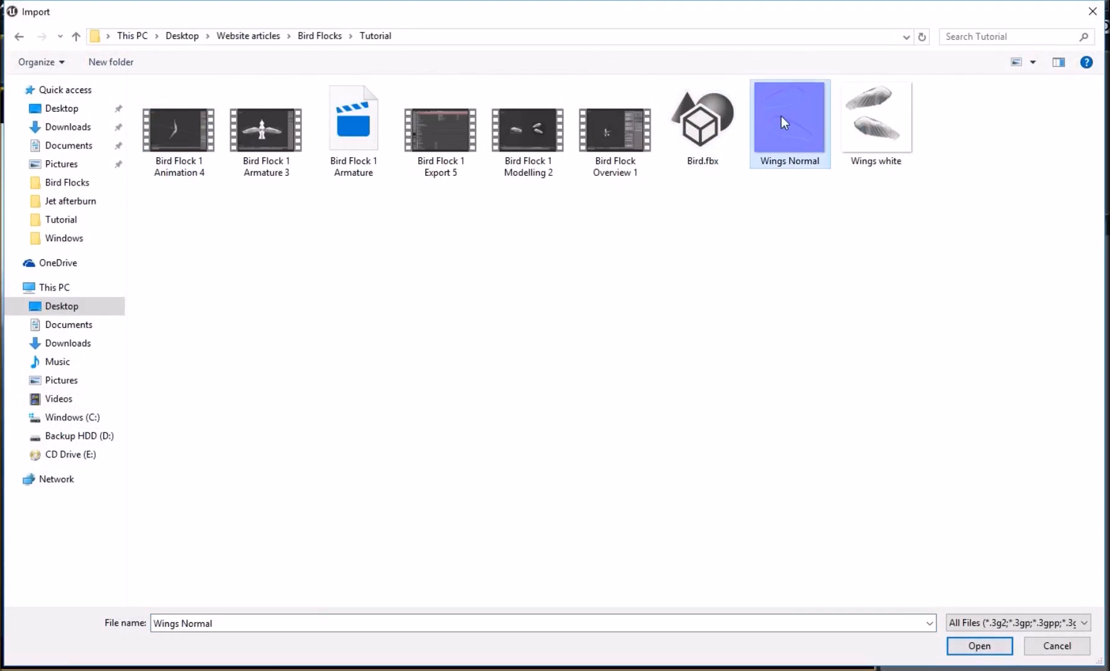
ctrl+click(873, 118)
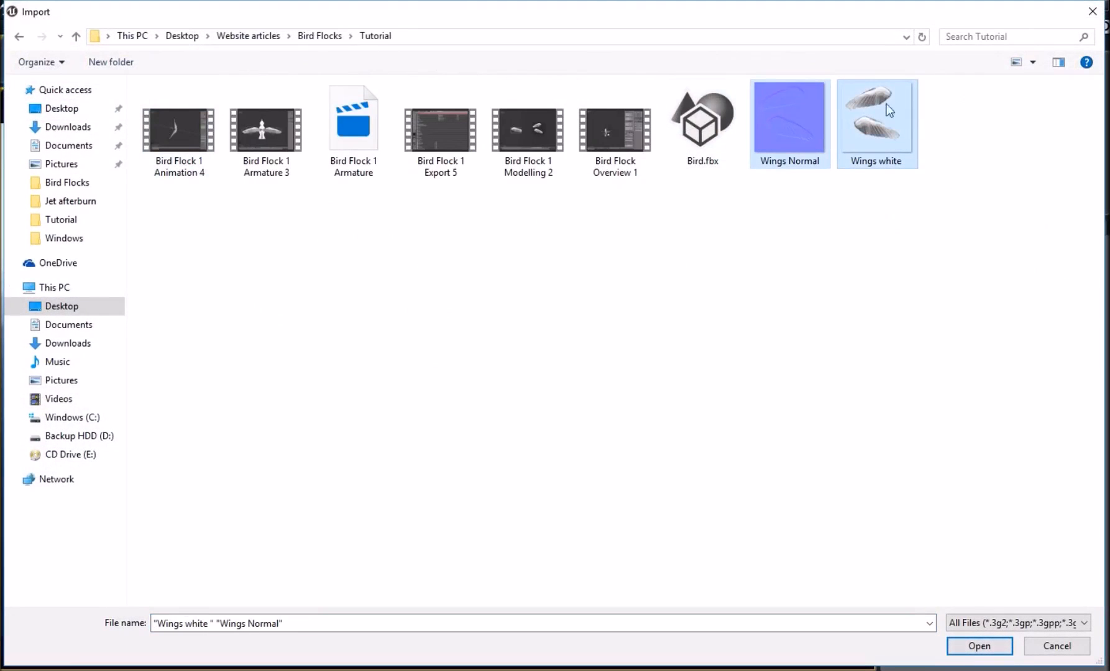
click(980, 652)
- Create a material from the Wings_white_ texture and open it for editing
click(559, 221)
right_click(561, 217)
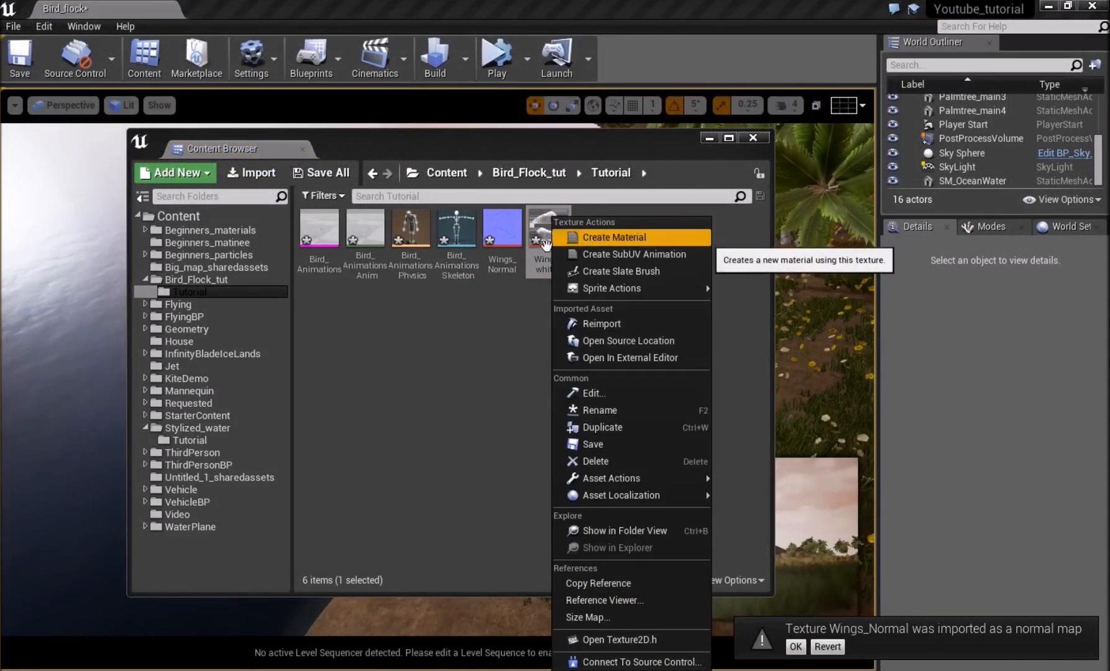
key(Escape)
right_click(557, 236)
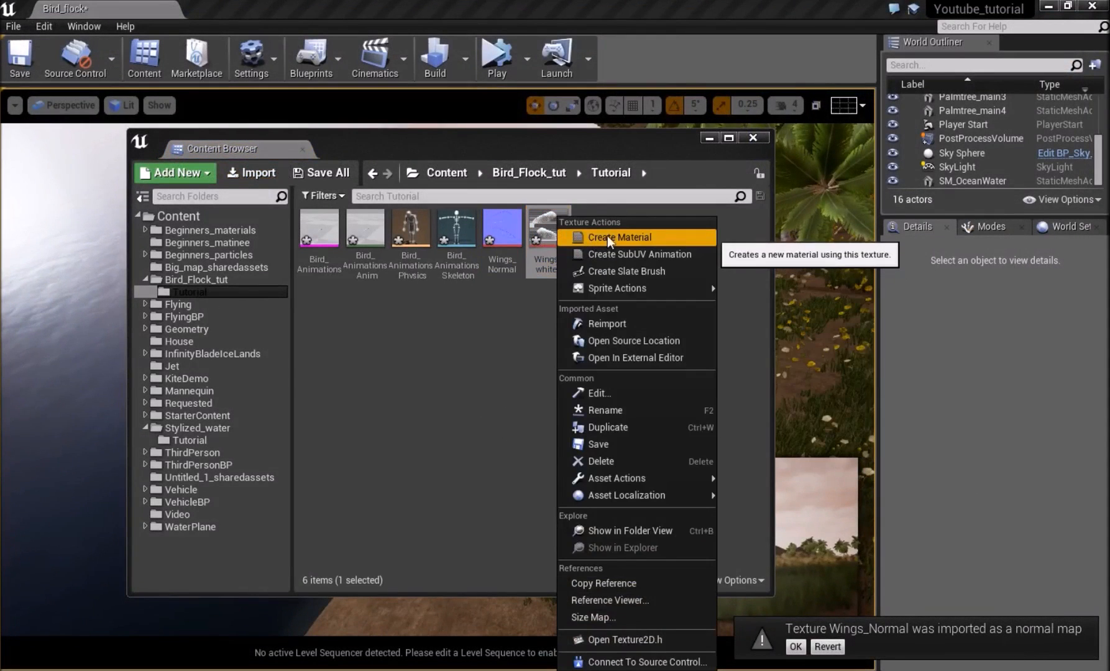
click(604, 236)
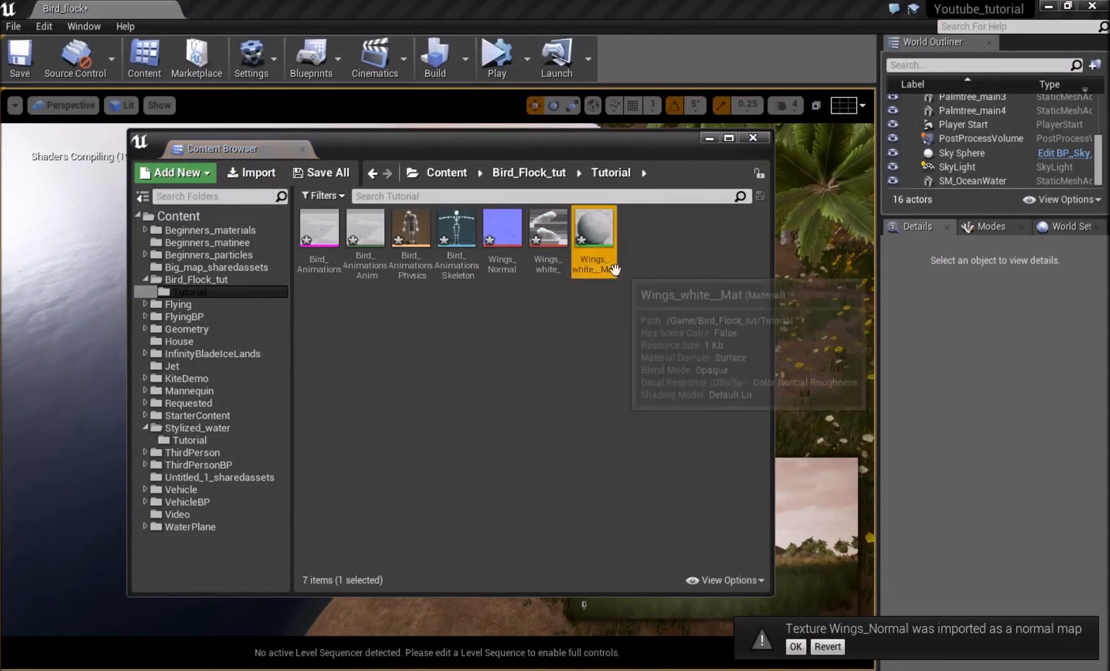
double_click(595, 245)
- Add the Wings_Normal texture to the Wings_white__Mat graph as a second texture sample and enlarge the material editor
click(1013, 10)
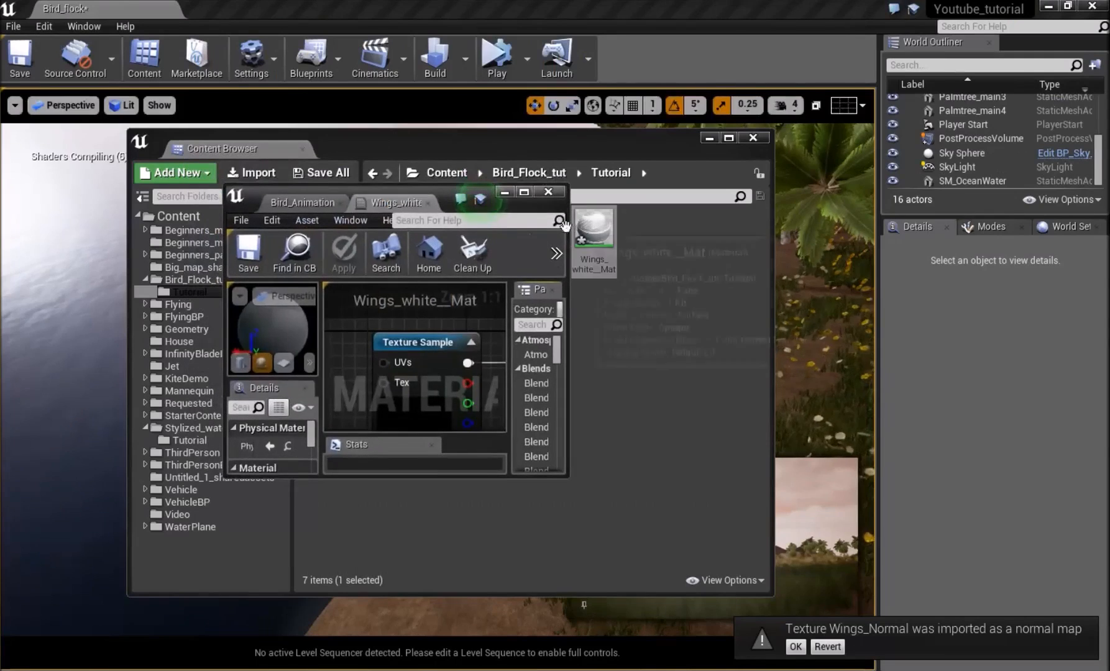
drag(451, 192, 379, 270)
drag(518, 224, 489, 316)
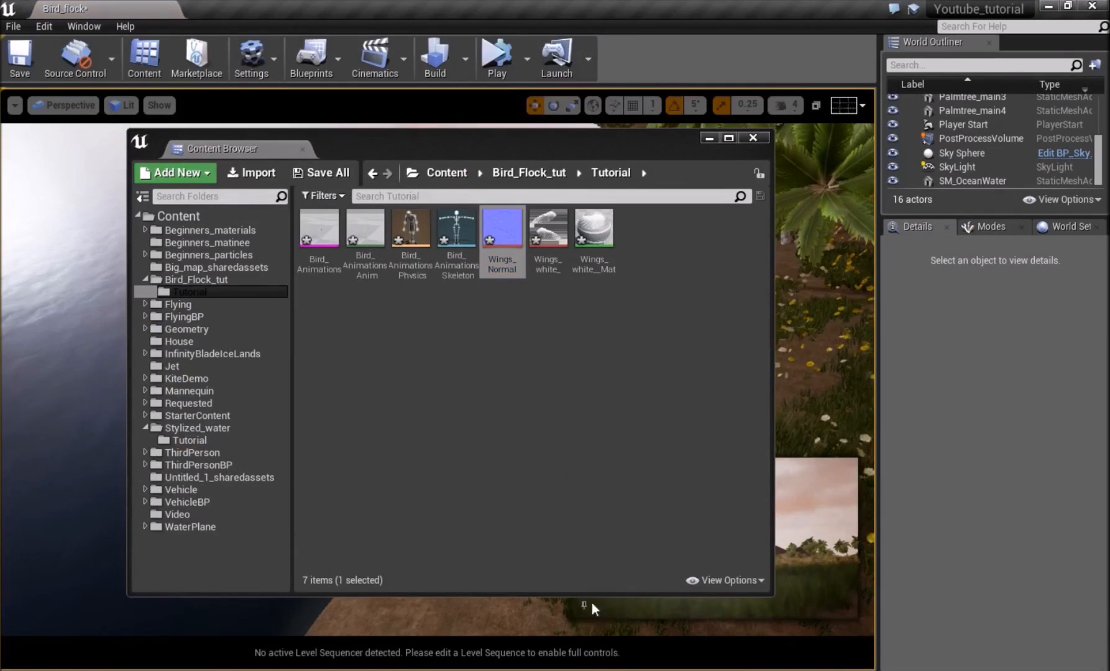
mouse_move(617, 669)
click(761, 617)
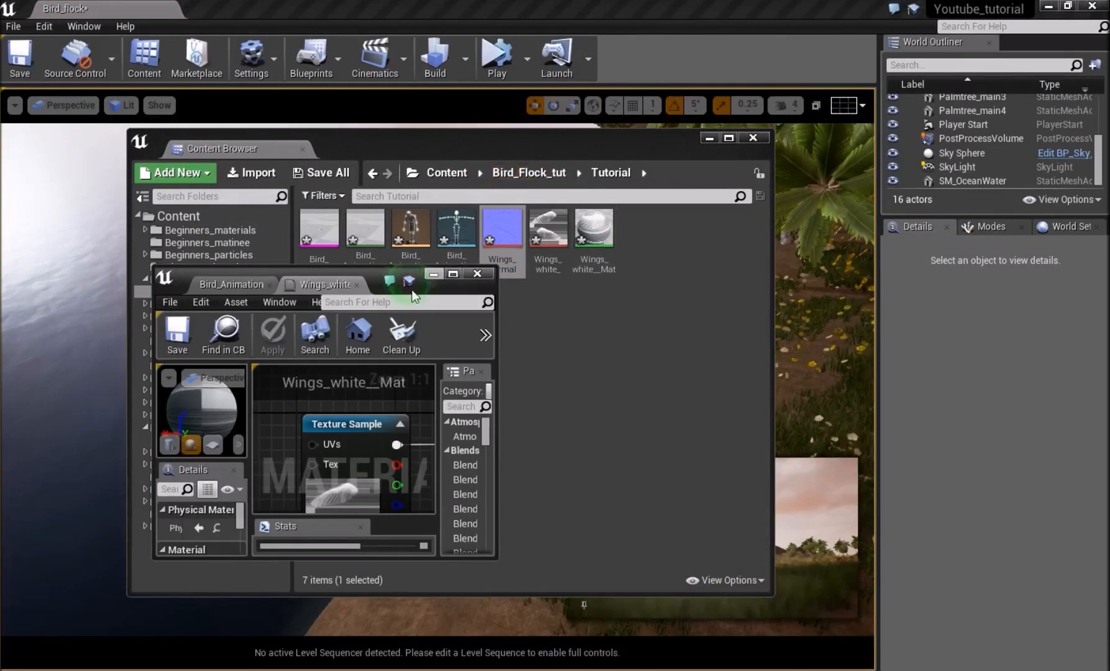
drag(373, 279, 1005, 100)
drag(502, 240, 899, 246)
double_click(1002, 97)
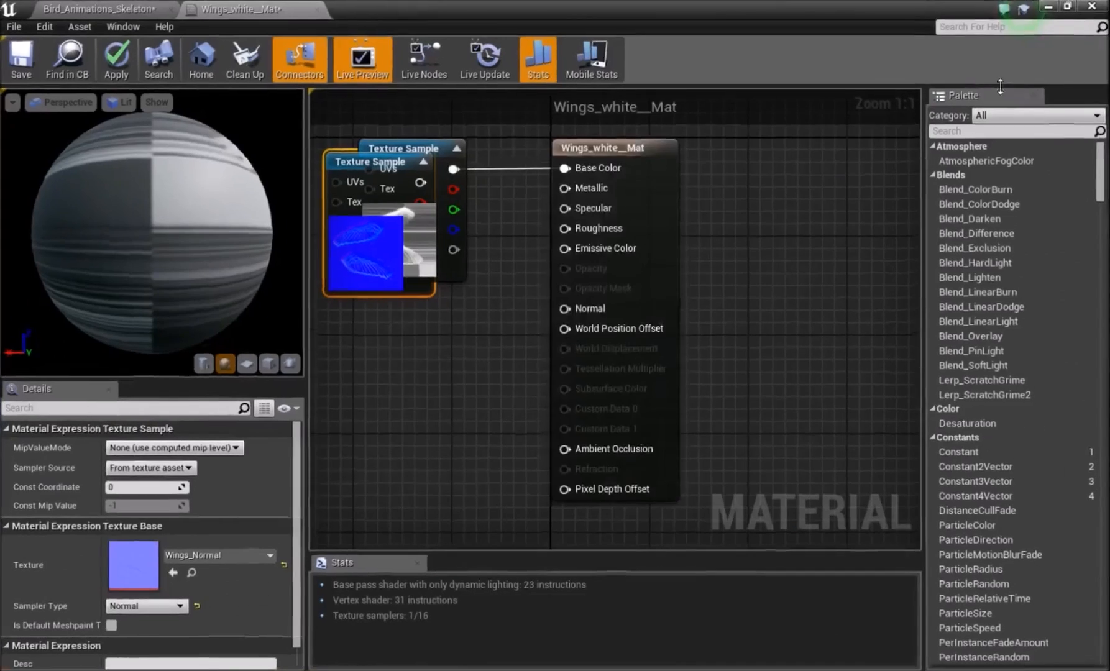
- Separate the two texture samples, wire the white wing texture's alpha to Opacity Mask, and disconnect it from Base Color
drag(386, 253, 402, 489)
drag(451, 249, 575, 289)
alt+click(452, 169)
drag(401, 210, 359, 248)
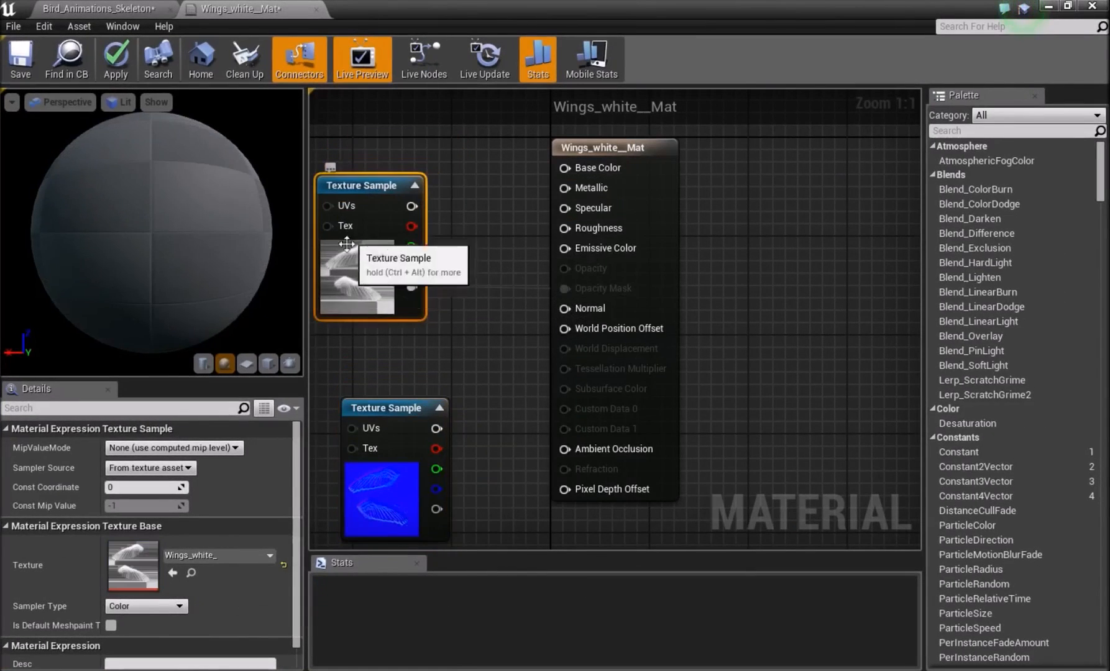
- Rearrange the texture samples and connect the Wings_Normal sample's RGB output to the material's Normal input
right_drag(430, 346, 526, 378)
drag(471, 322, 447, 297)
drag(493, 495, 474, 463)
drag(520, 423, 609, 359)
drag(674, 349, 660, 340)
click(640, 328)
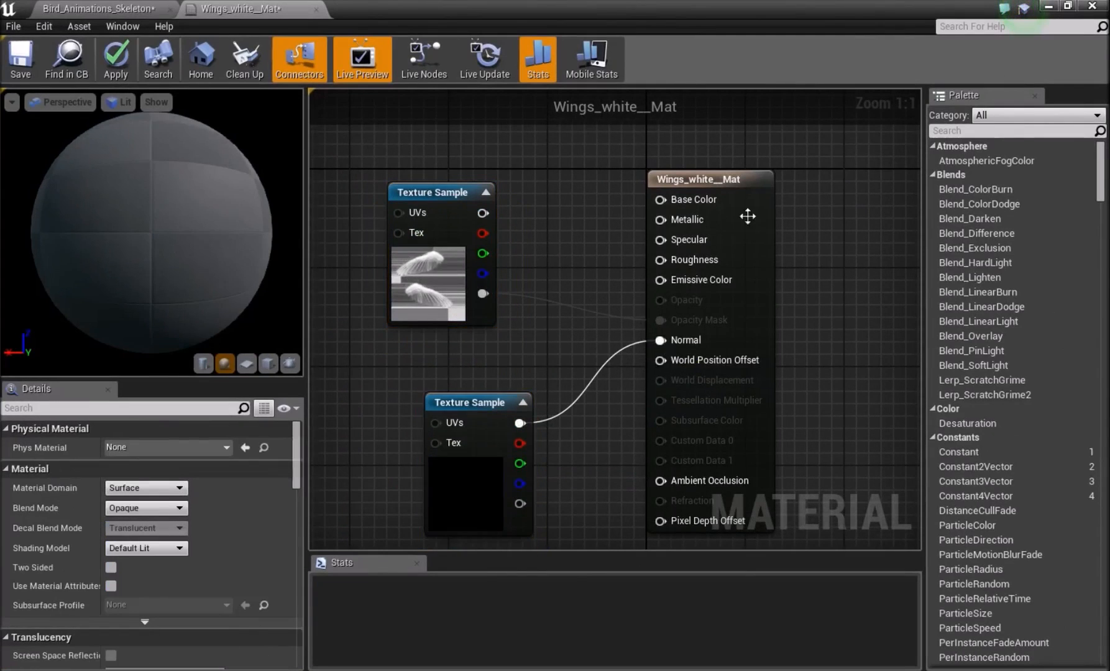
- Set the wing material's blend mode to Masked and make it Two Sided
click(724, 235)
click(147, 507)
click(120, 531)
click(111, 567)
click(566, 164)
- Feed Base Color of the wing material from a constant with value 1 and preview the material on a plane
drag(435, 192, 409, 194)
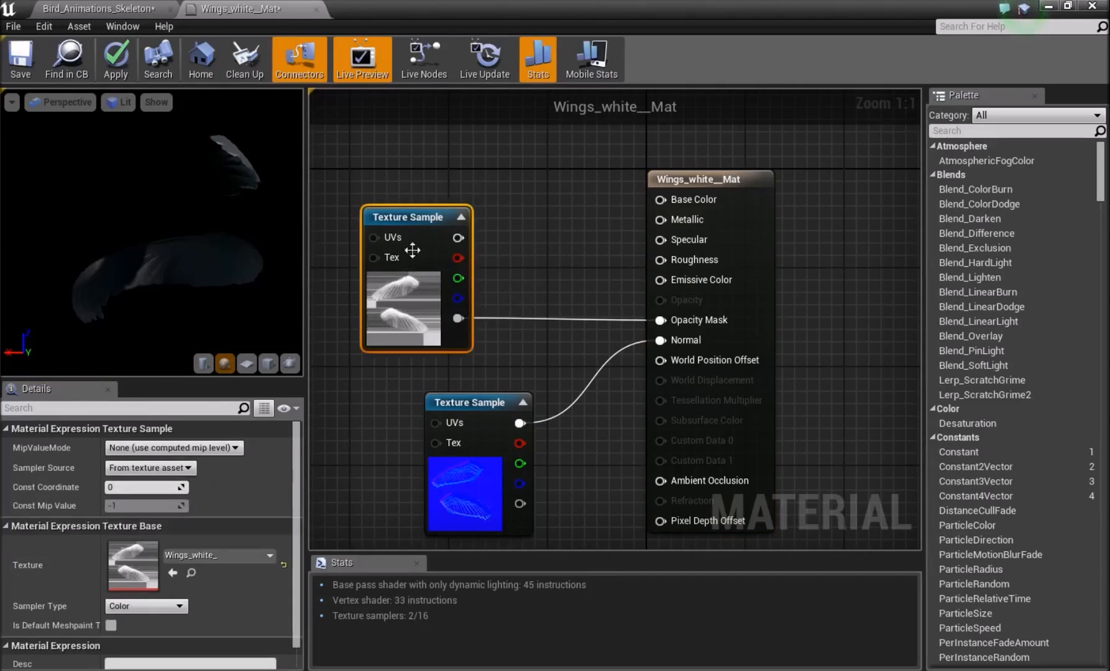
right_drag(461, 121, 461, 187)
click(461, 187)
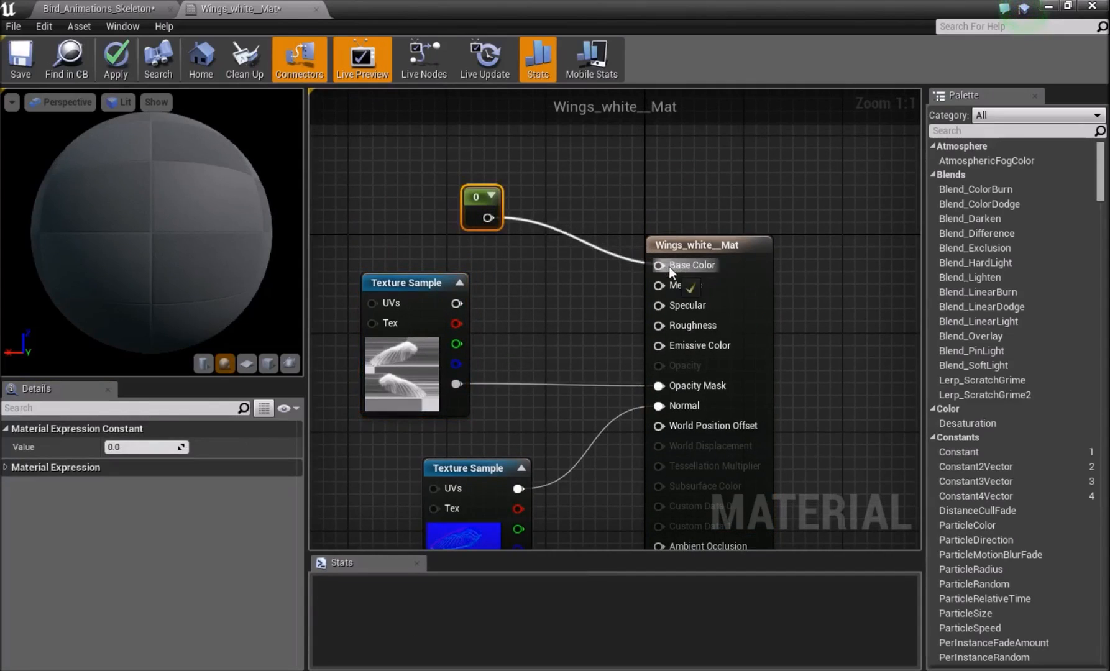
click(129, 448)
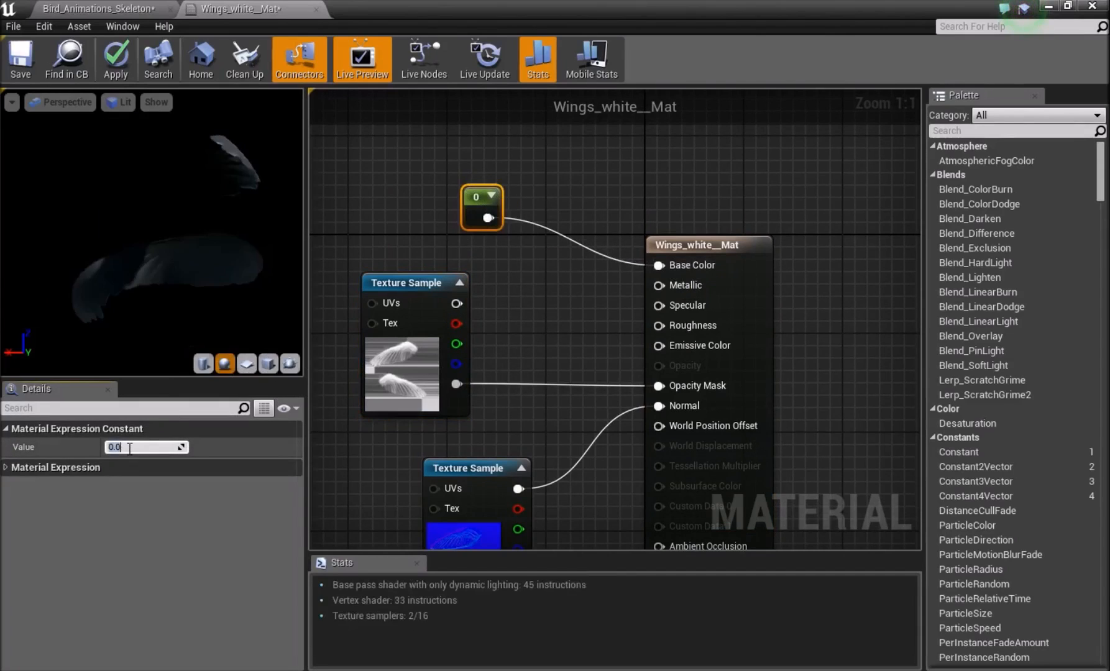
key(Return)
click(448, 184)
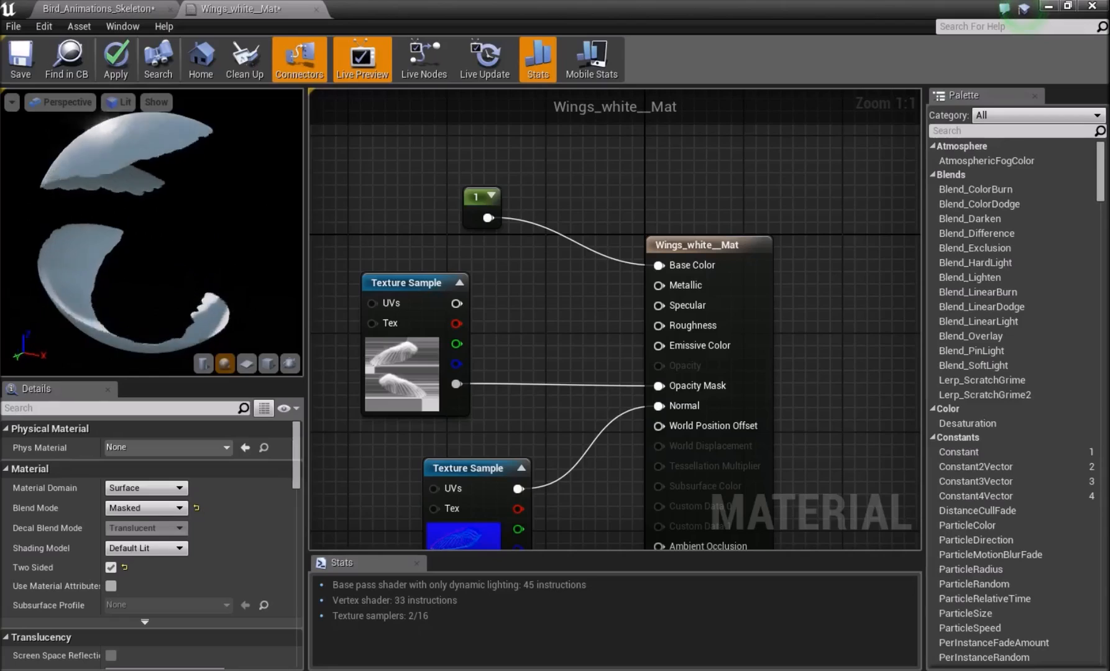
click(246, 363)
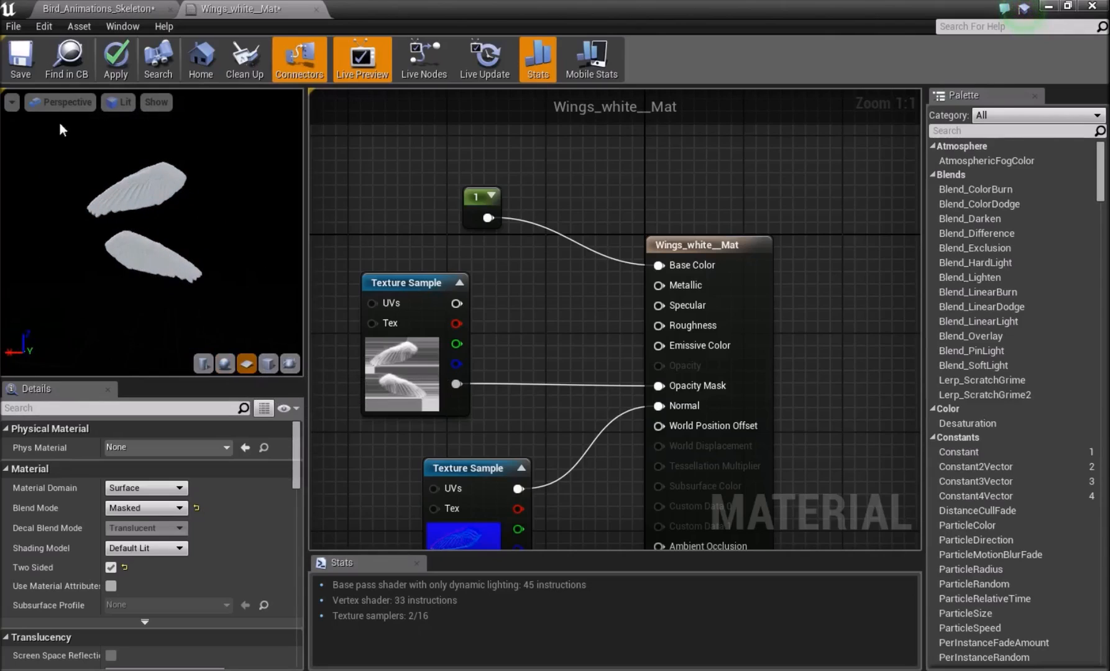
- Open the Bird_Animations skeletal mesh from the Tutorial folder
click(1049, 8)
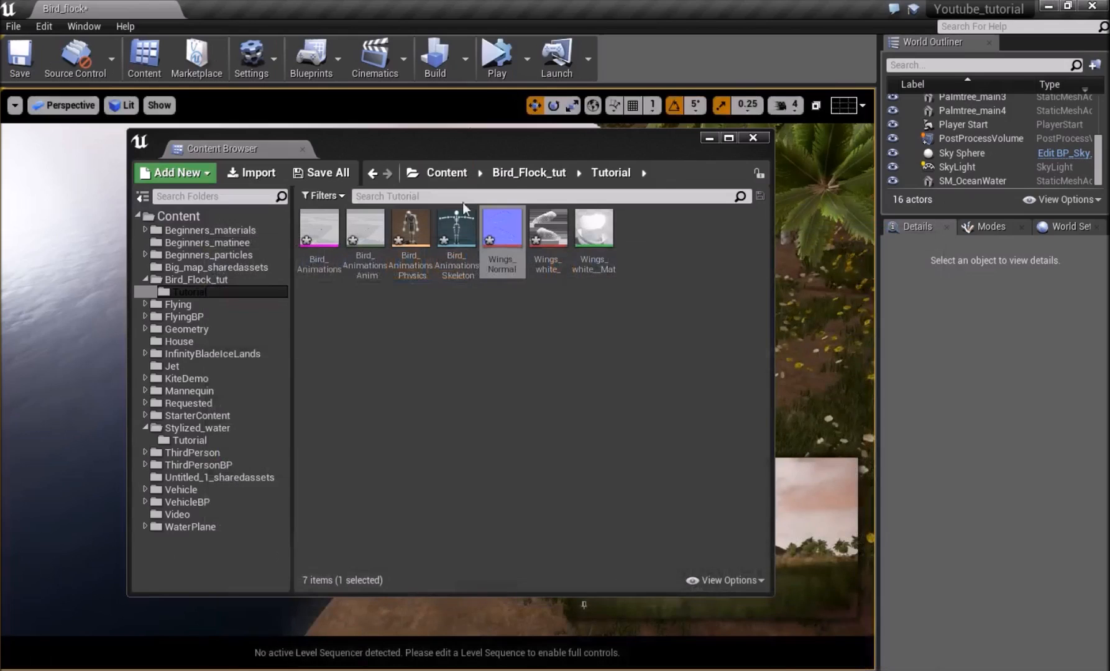
click(499, 340)
double_click(338, 255)
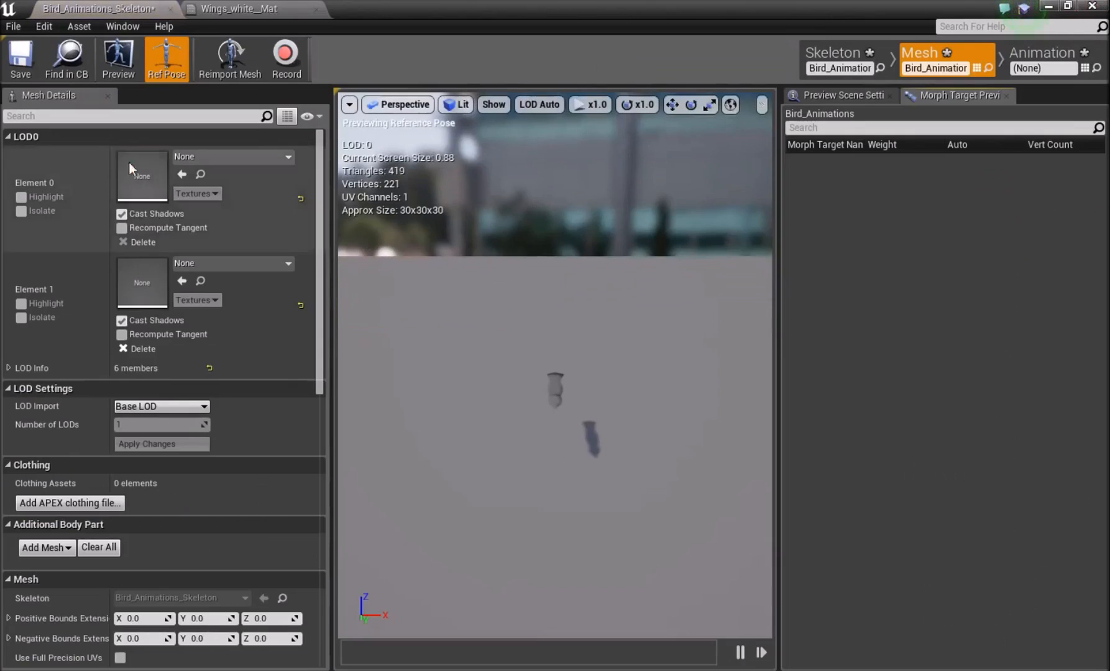
- Try assigning Wings_white__Mat to Element 1 of the bird mesh
click(1067, 6)
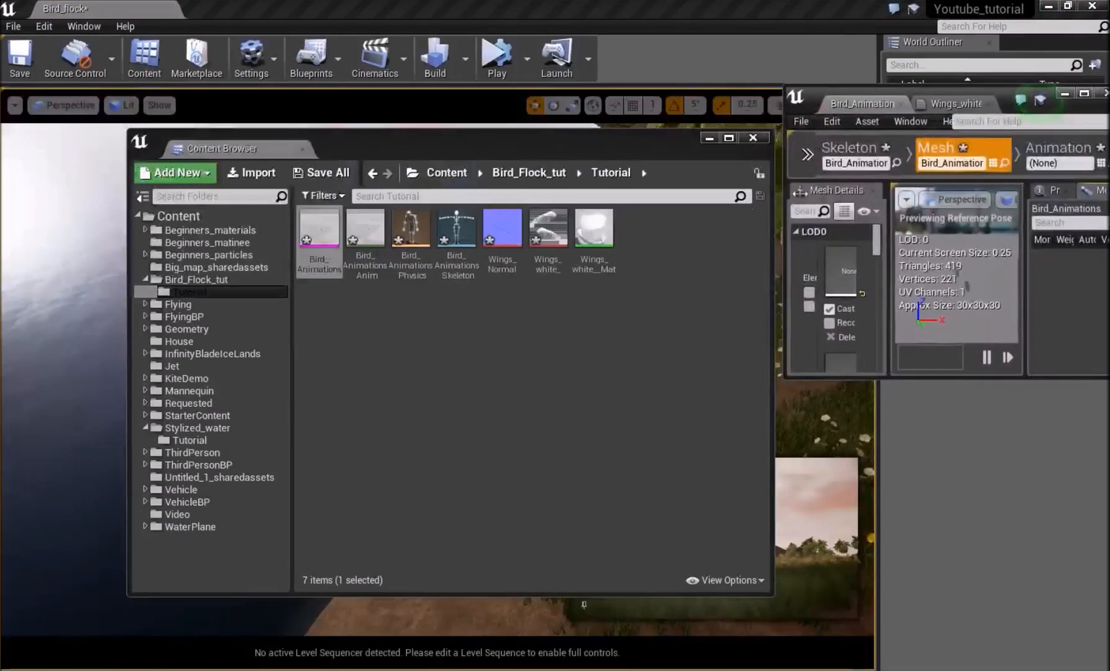
drag(594, 239, 816, 267)
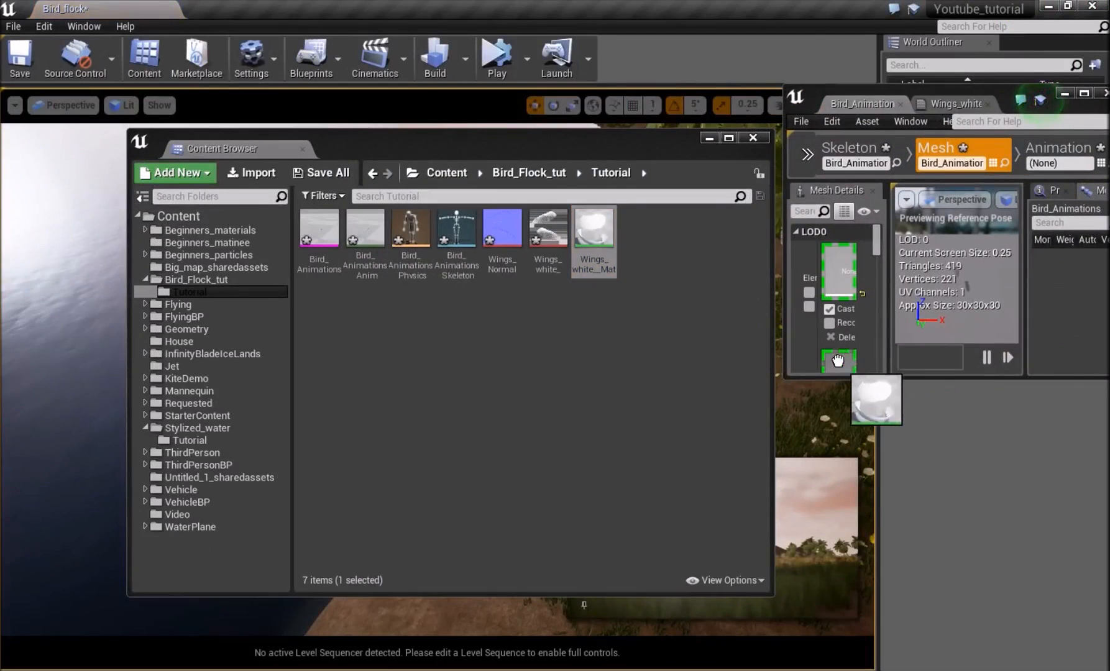
double_click(1002, 93)
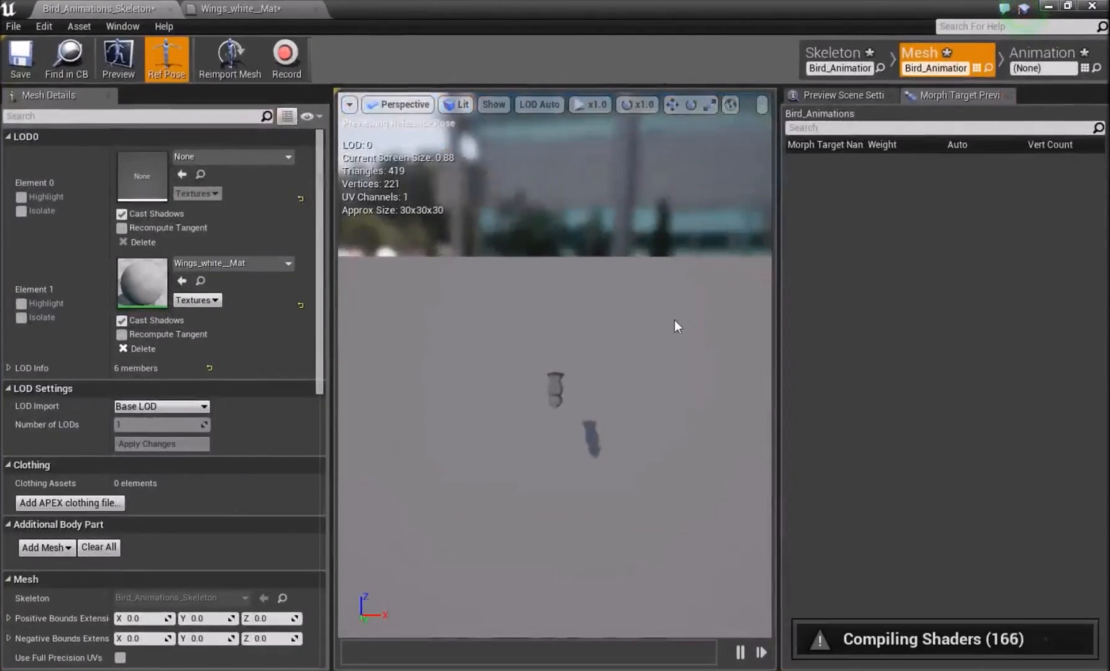
- Create a new blank material in the Tutorial folder and a material instance of Wings_white__Mat
click(1068, 6)
right_click(457, 320)
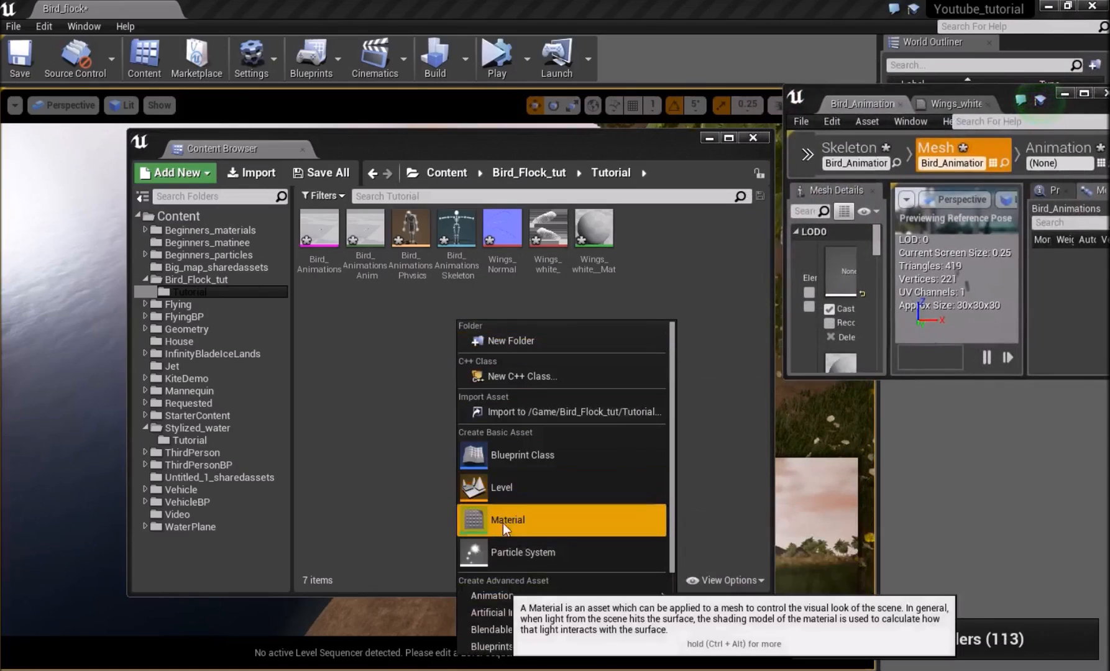
click(502, 523)
right_click(640, 239)
click(697, 258)
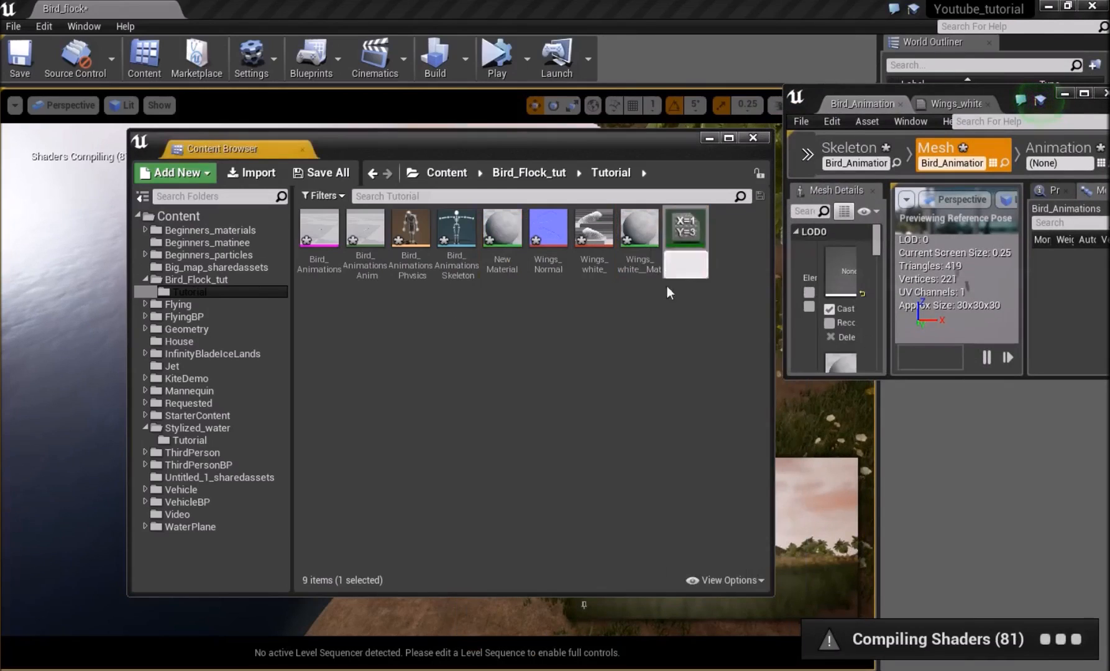
- Open NewMaterial, add a vector parameter, and connect it to Base Color
right_click(498, 246)
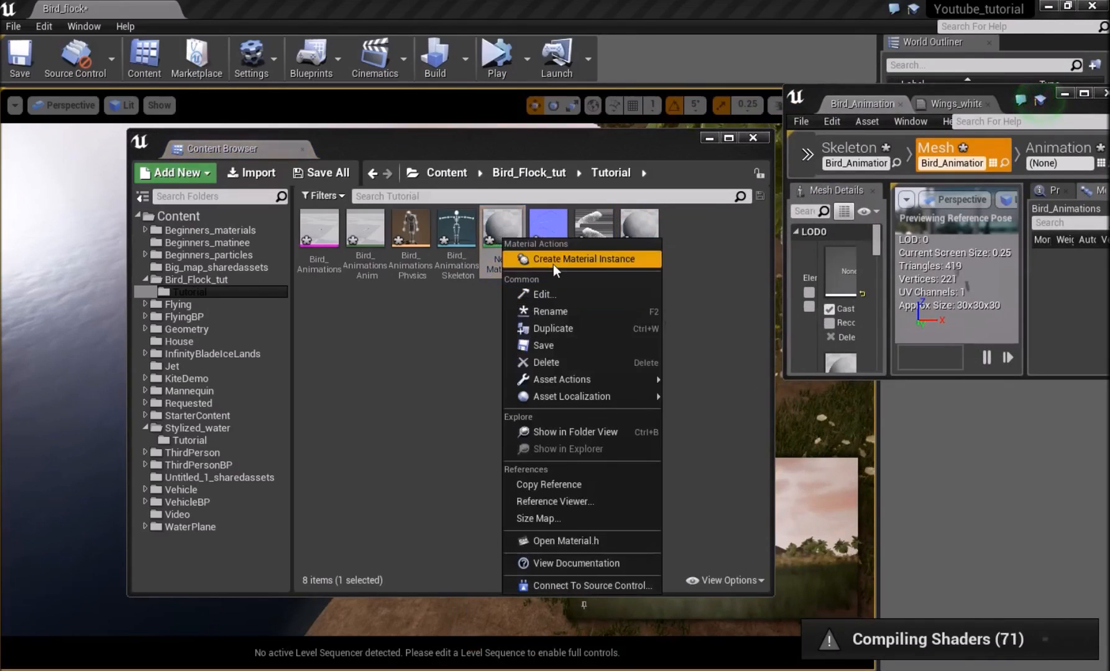
double_click(502, 220)
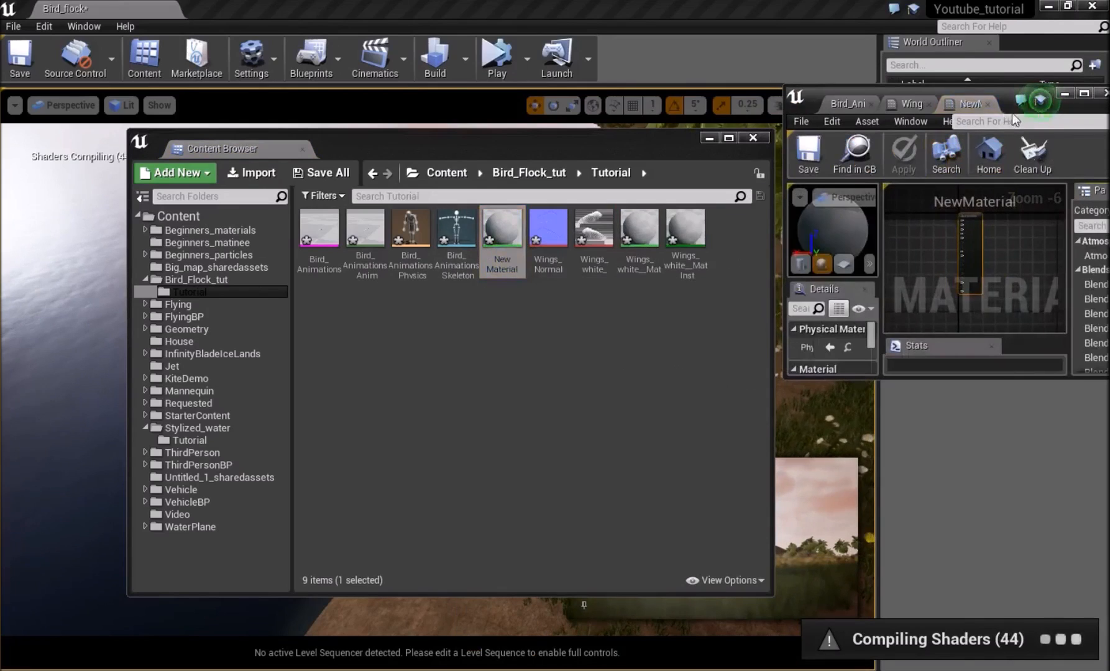
double_click(1003, 95)
right_drag(484, 184, 636, 354)
scroll(544, 310, up, 4)
key(v)
click(429, 265)
drag(454, 319, 530, 272)
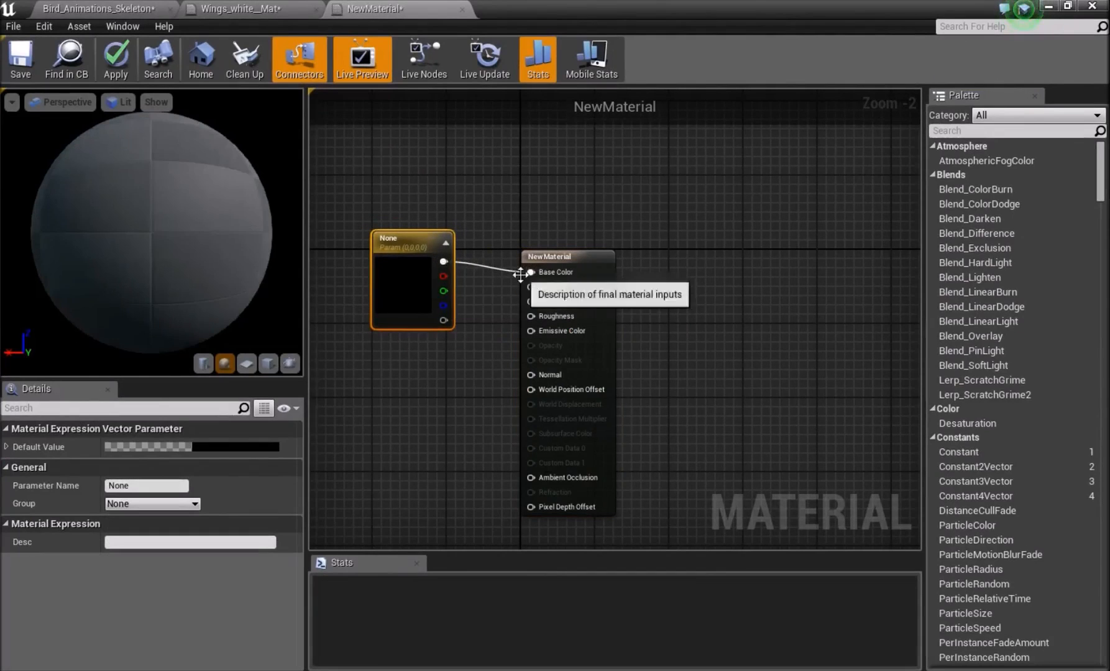
- Set the vector parameter's default colour to white (RGB 1.0) and save NewMaterial
double_click(426, 281)
drag(653, 430, 655, 313)
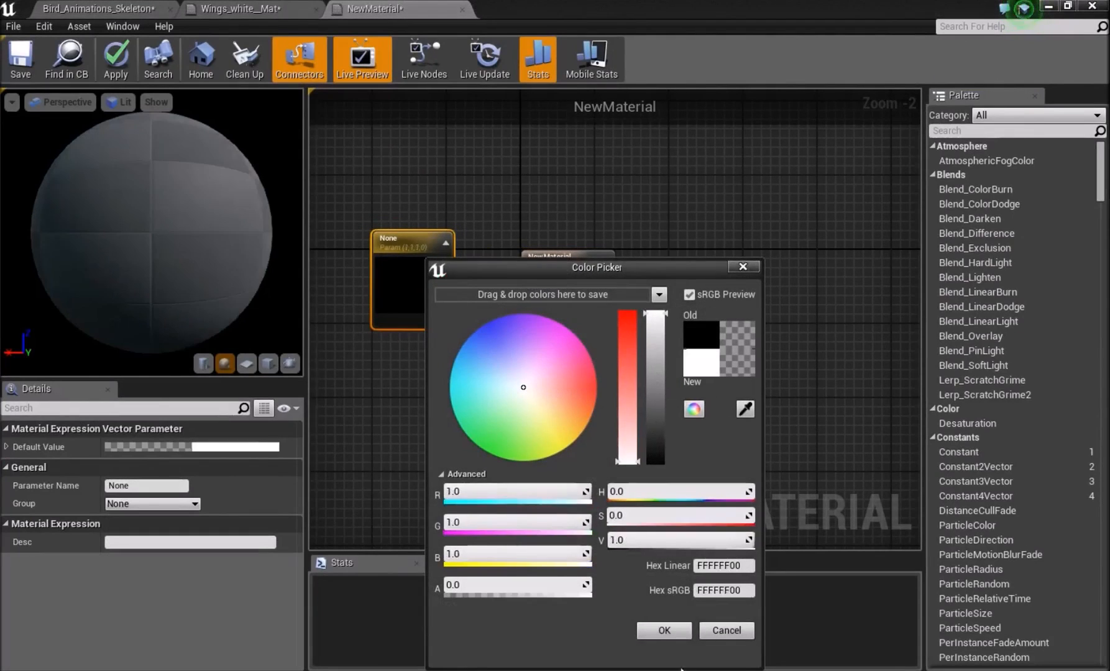
click(664, 630)
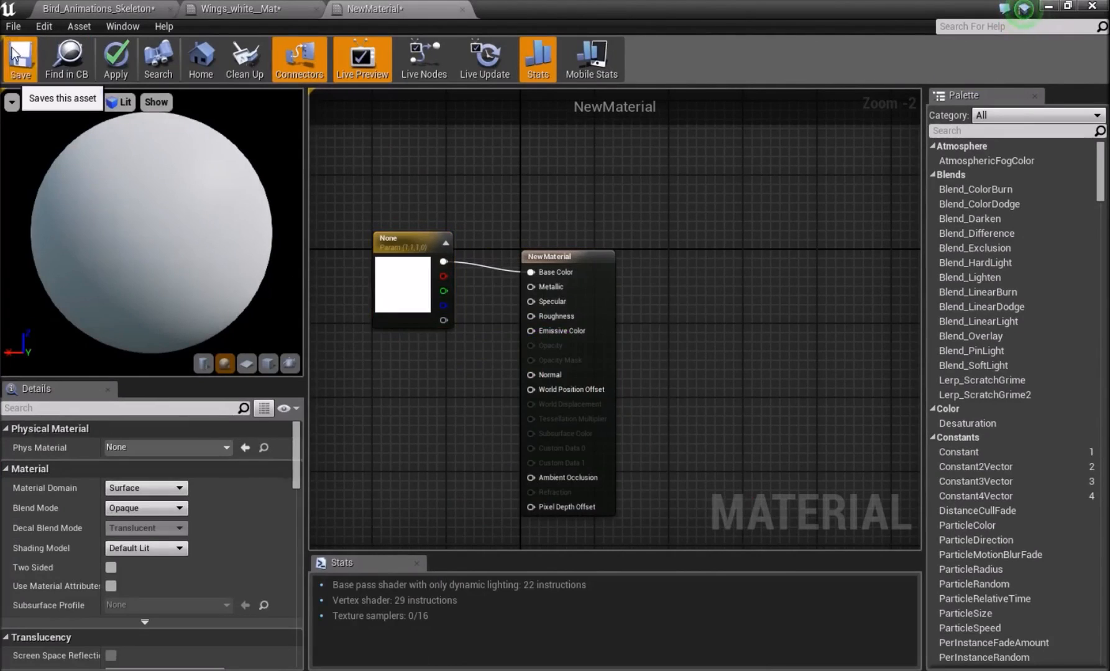
key(ctrl+s)
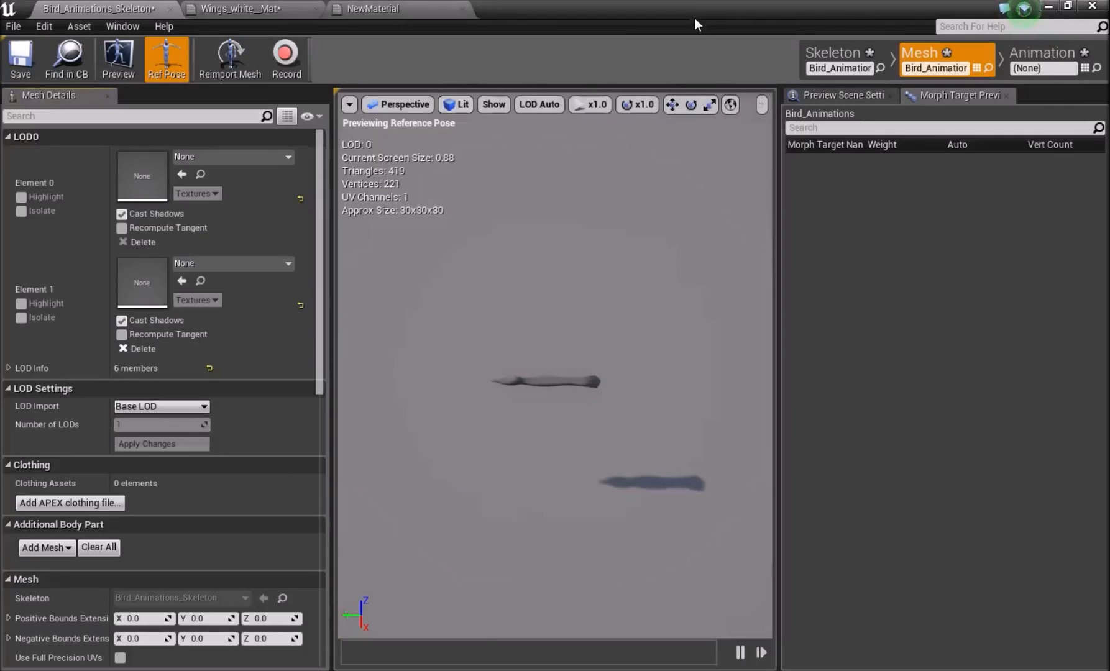
- Arrange the mesh editor beside the Content Browser and assign Wings_white__Mat_Inst to Element 0 of the bird mesh
double_click(688, 16)
drag(989, 93, 753, 102)
mouse_move(424, 414)
mouse_down()
mouse_move(564, 357)
mouse_move(615, 274)
mouse_move(437, 429)
mouse_up()
drag(608, 413, 600, 273)
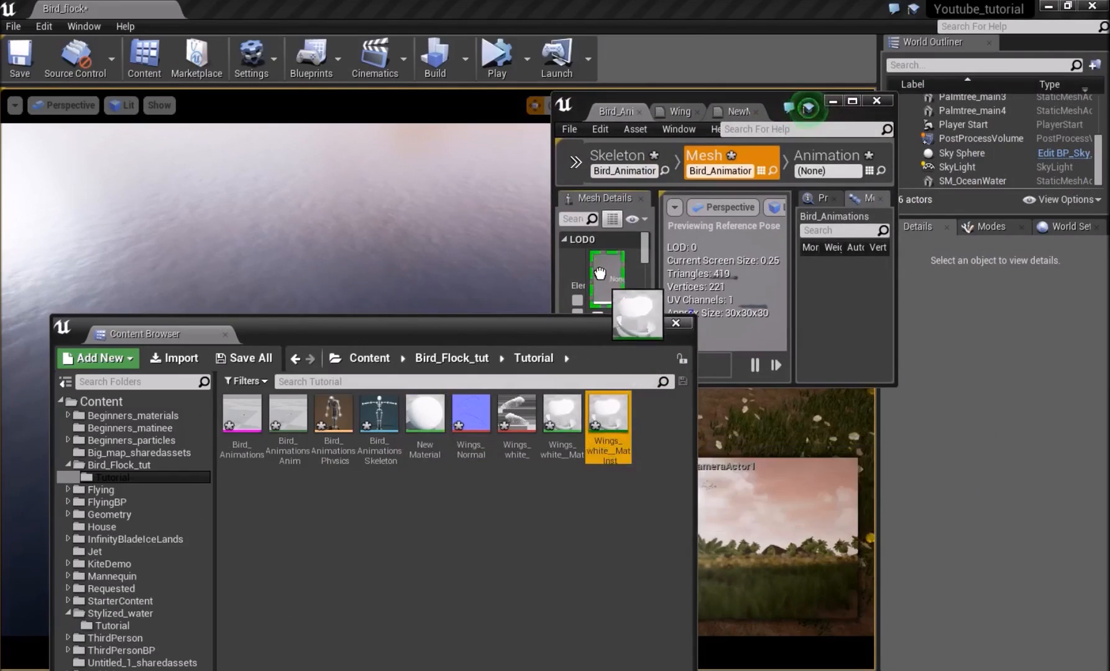
drag(778, 114, 758, 62)
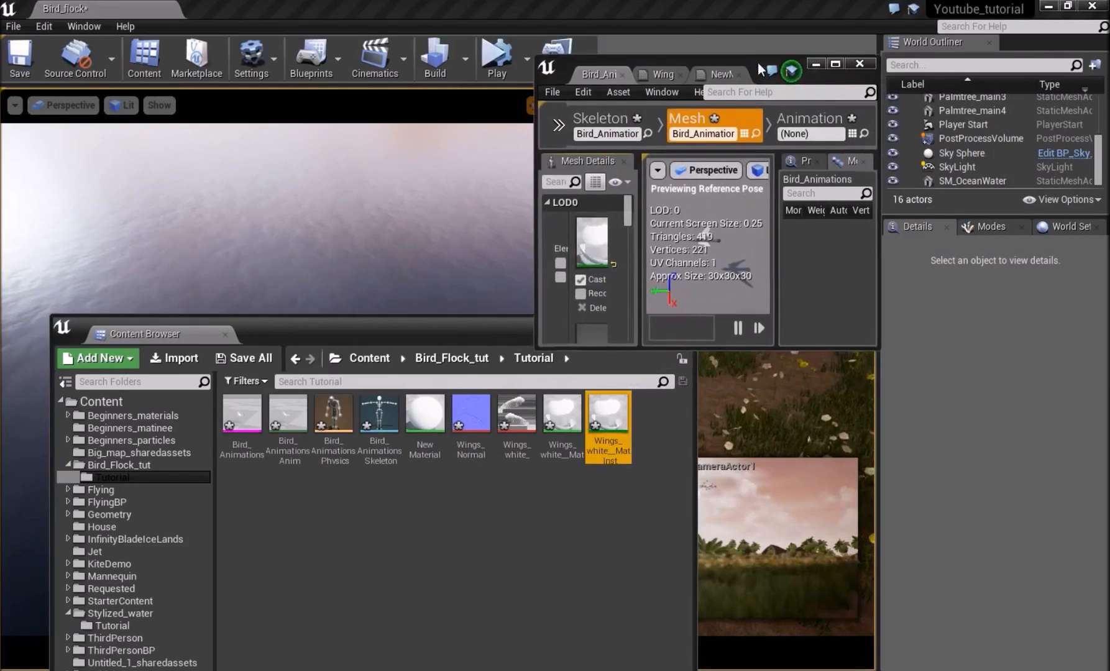
- Assign NewMaterial to Element 1 of the bird mesh and inspect the textured bird in the enlarged mesh editor
click(429, 413)
drag(430, 414, 591, 218)
click(754, 75)
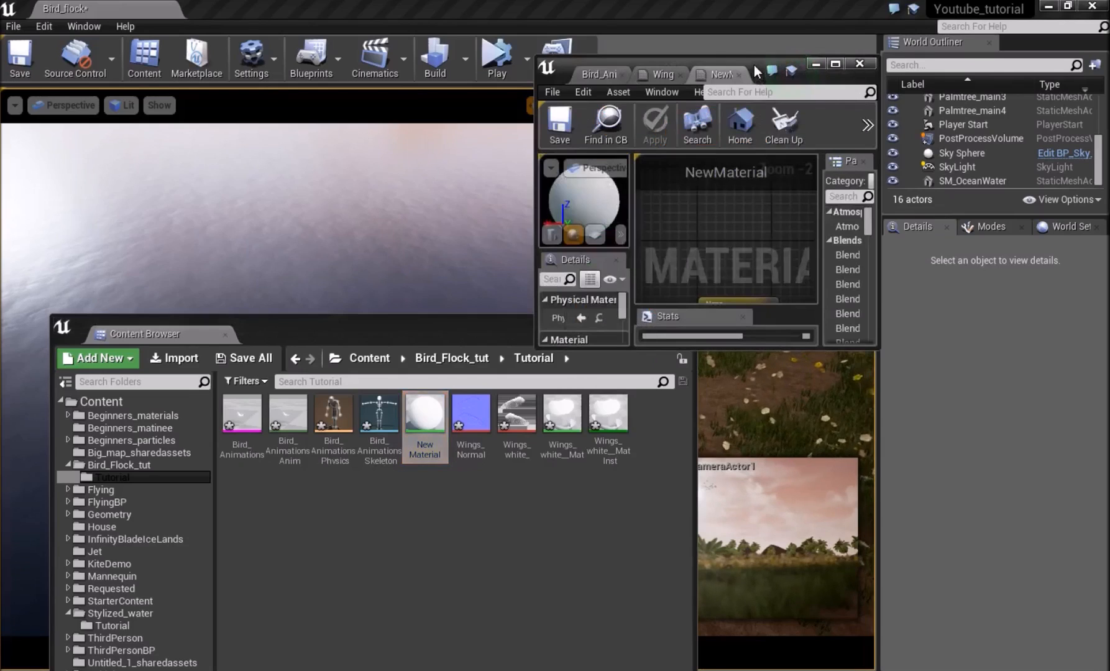
click(603, 74)
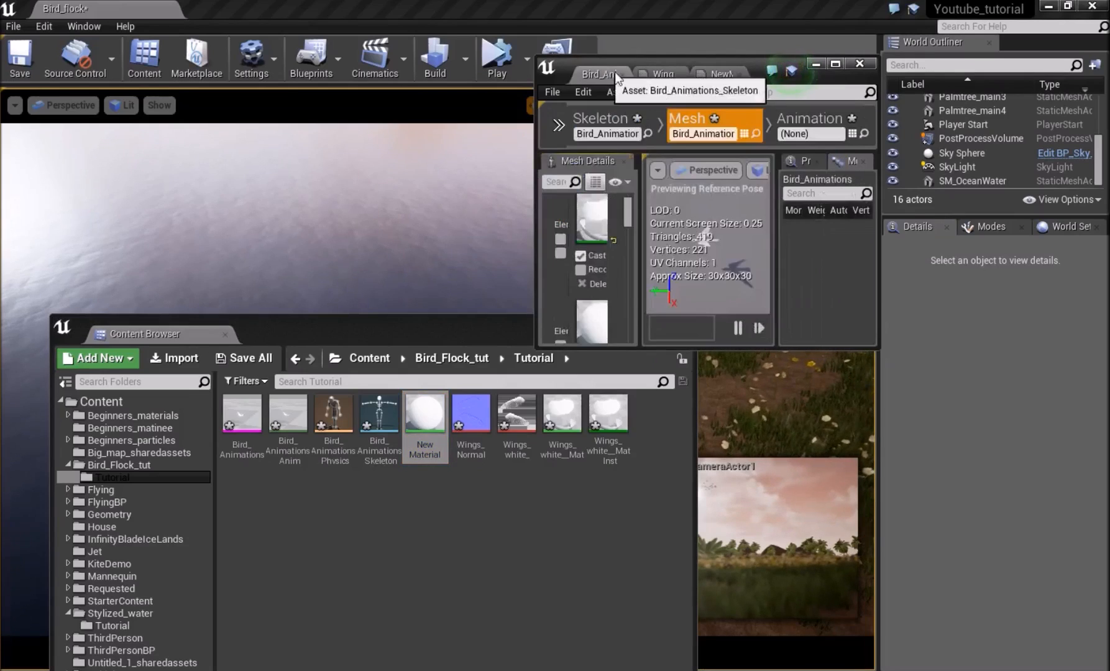
click(835, 62)
right_drag(555, 373, 485, 401)
scroll(555, 372, up, 5)
right_drag(555, 373, 564, 338)
scroll(555, 372, down, 5)
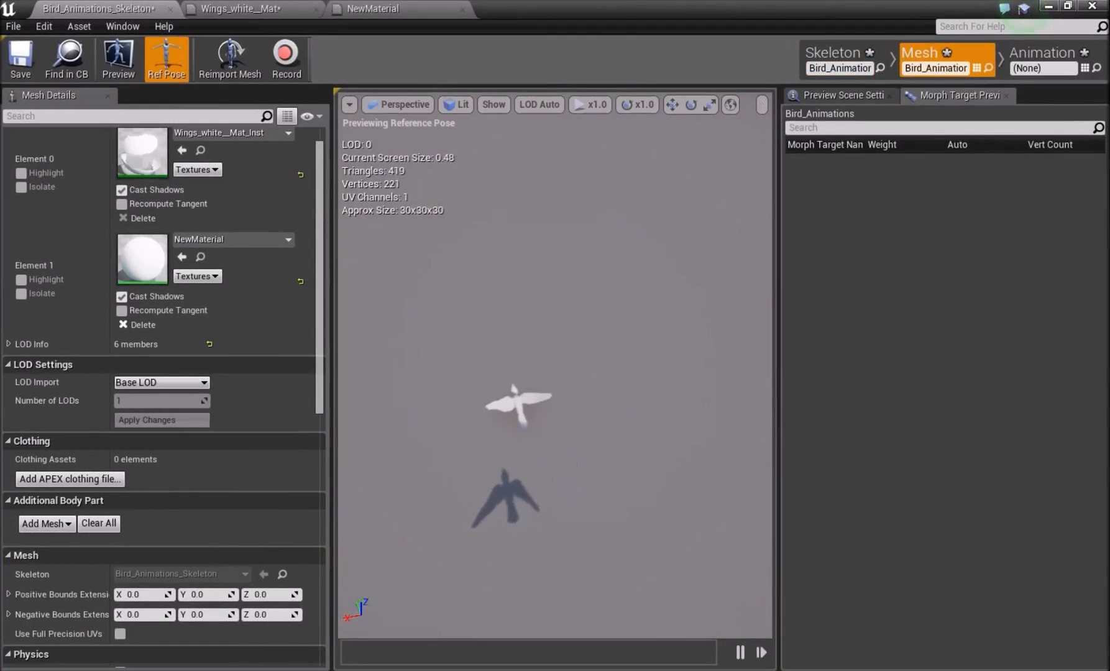
- Create an Actor Blueprint class named Birdflock in the Tutorial folder and open it
scroll(554, 373, up, 6)
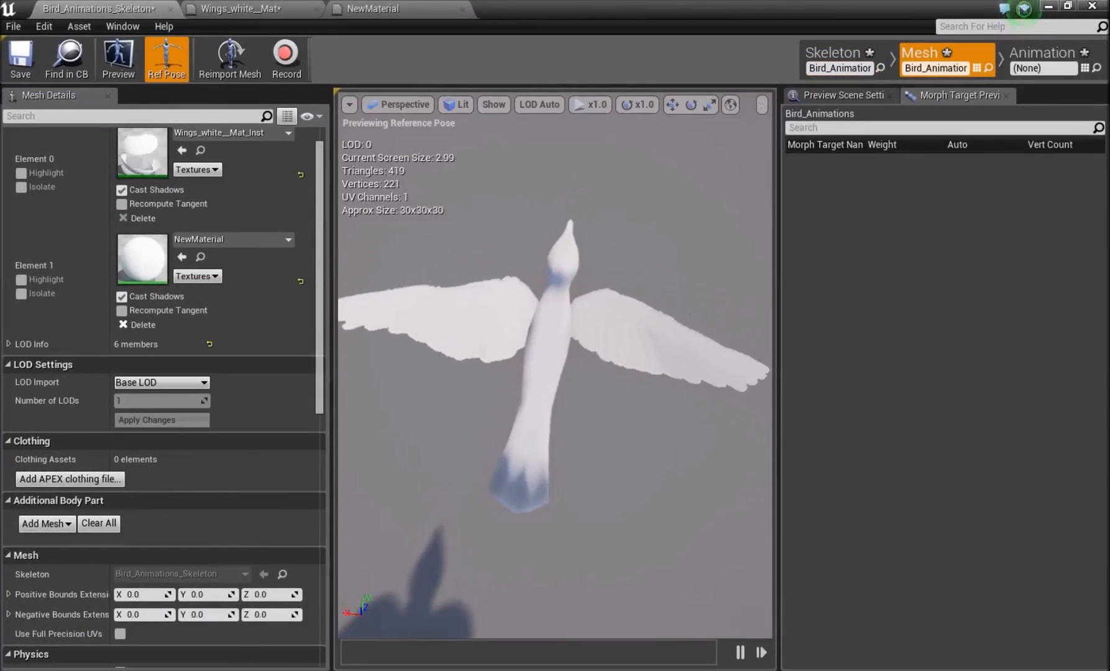
click(1021, 66)
double_click(848, 442)
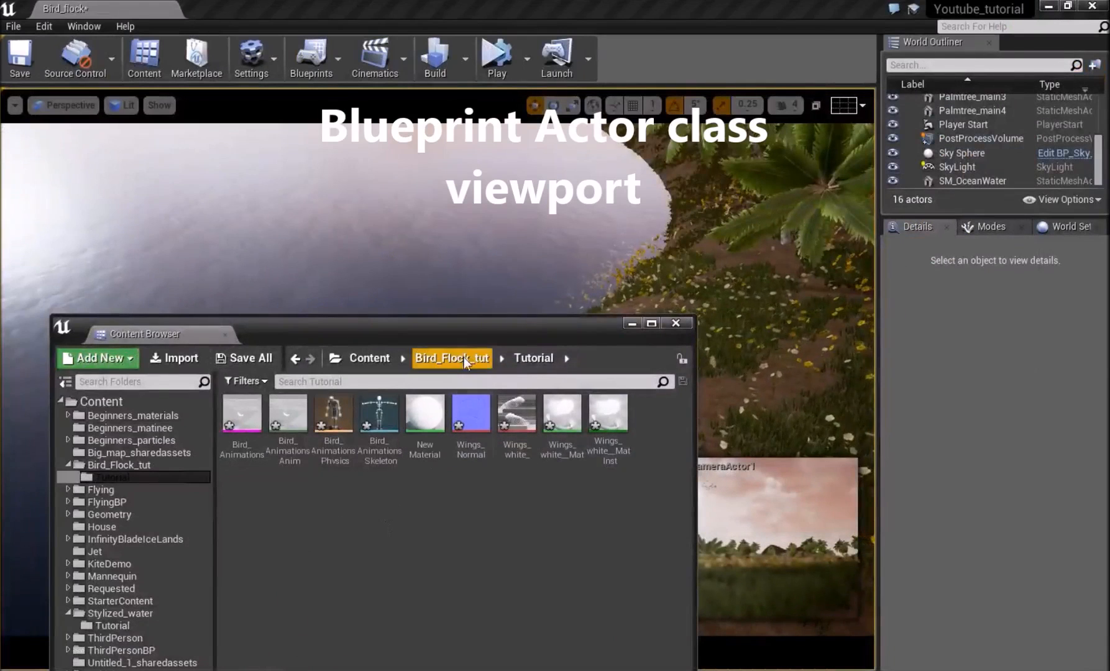
drag(461, 326, 402, 339)
right_click(258, 539)
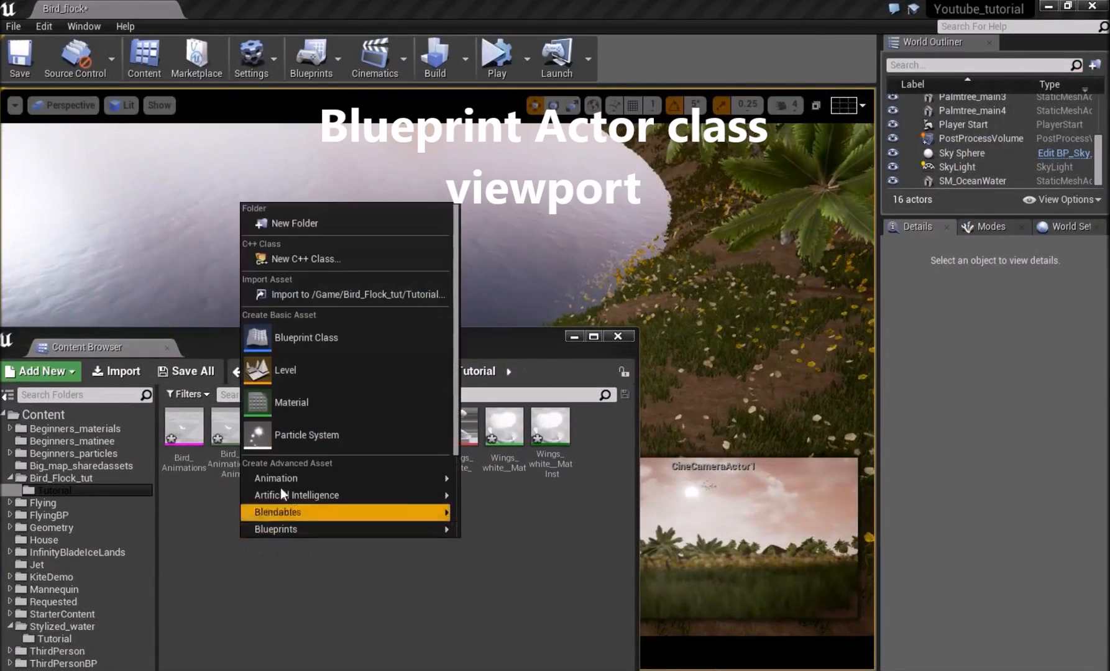
click(296, 340)
click(400, 231)
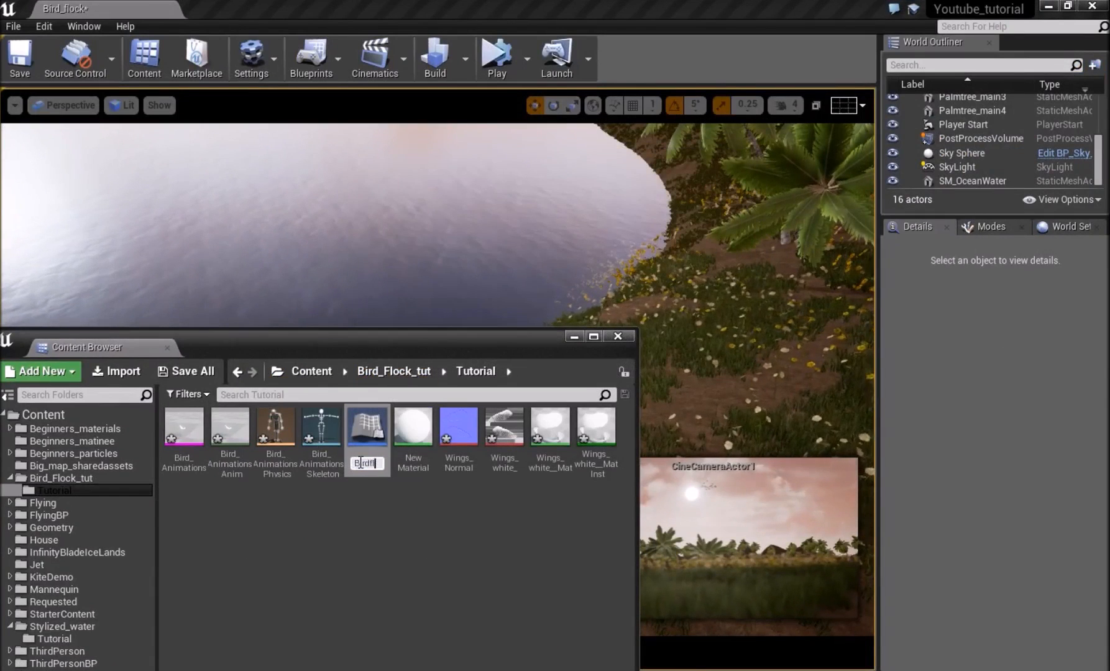
double_click(358, 461)
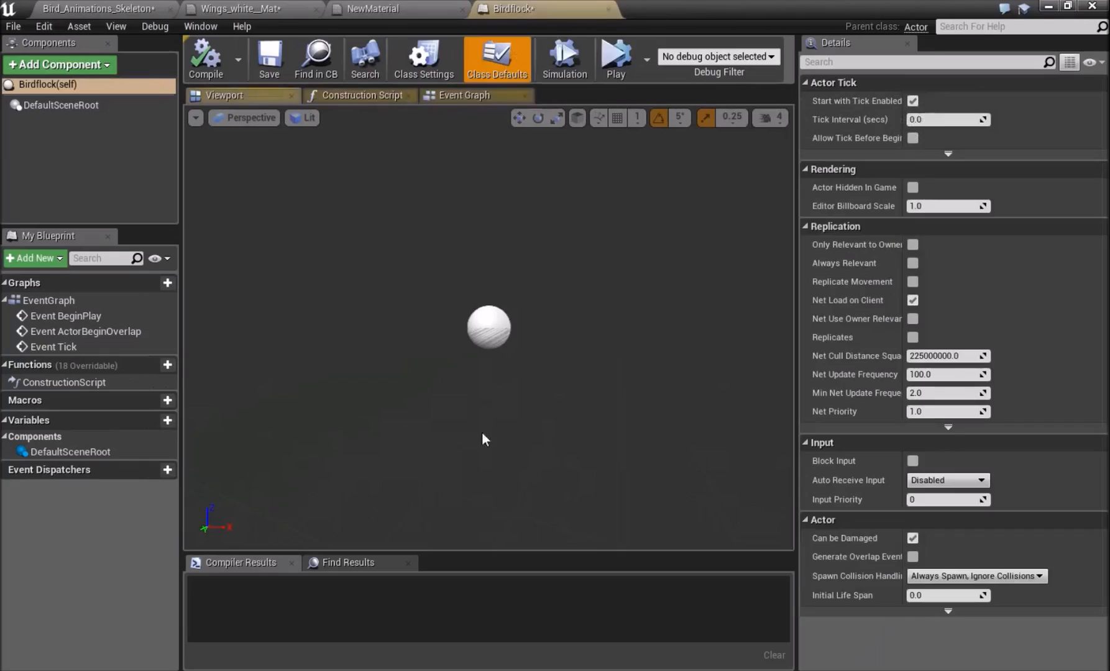
- Add the Bird_Animations skeletal mesh from the Content Browser as a component of the Birdflock Blueprint
drag(752, 7, 721, 53)
drag(195, 460, 575, 156)
double_click(773, 54)
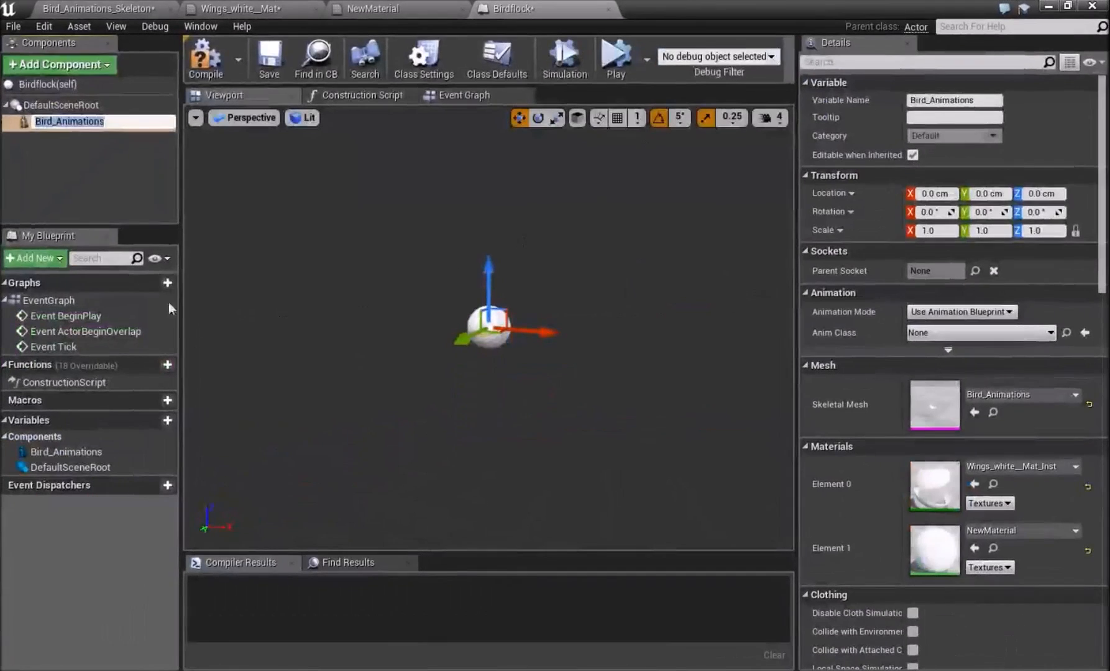
key(Return)
right_drag(489, 328, 248, 317)
right_drag(539, 292, 559, 304)
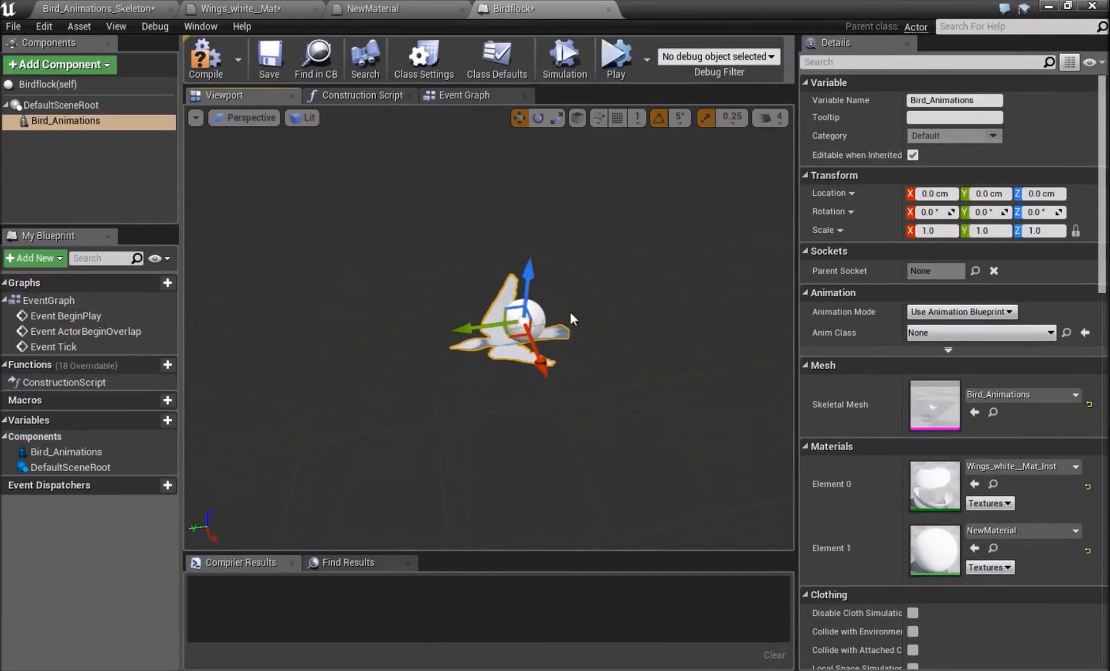
- Duplicate the bird mesh component and move the copy to about X -10.24, Y -11.68
key(ctrl+w)
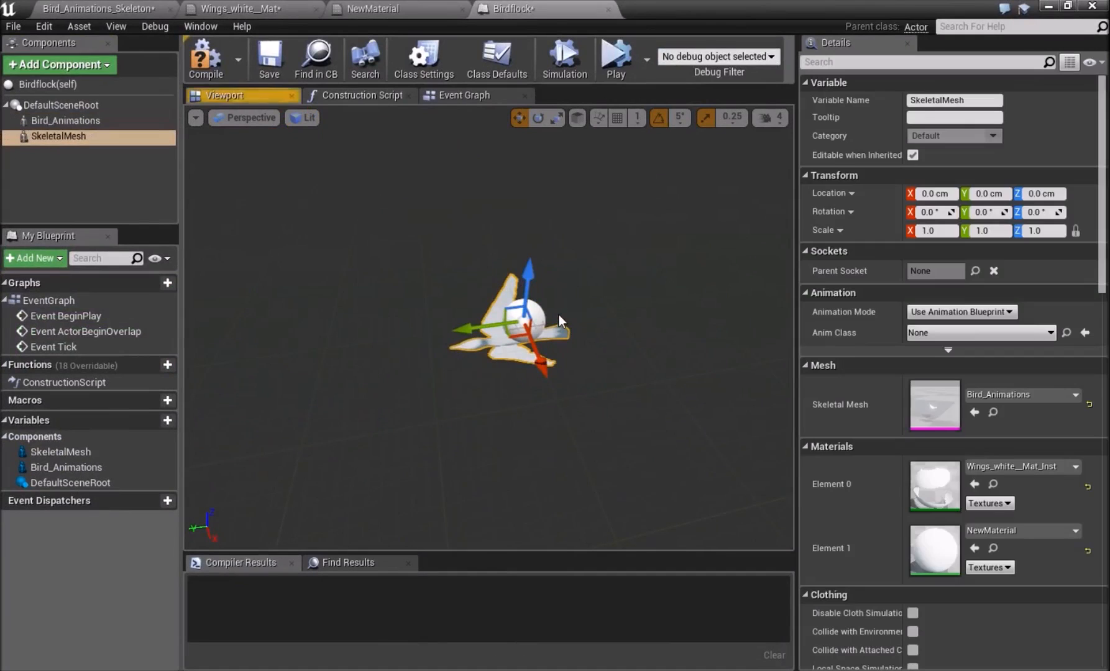
drag(543, 361, 515, 303)
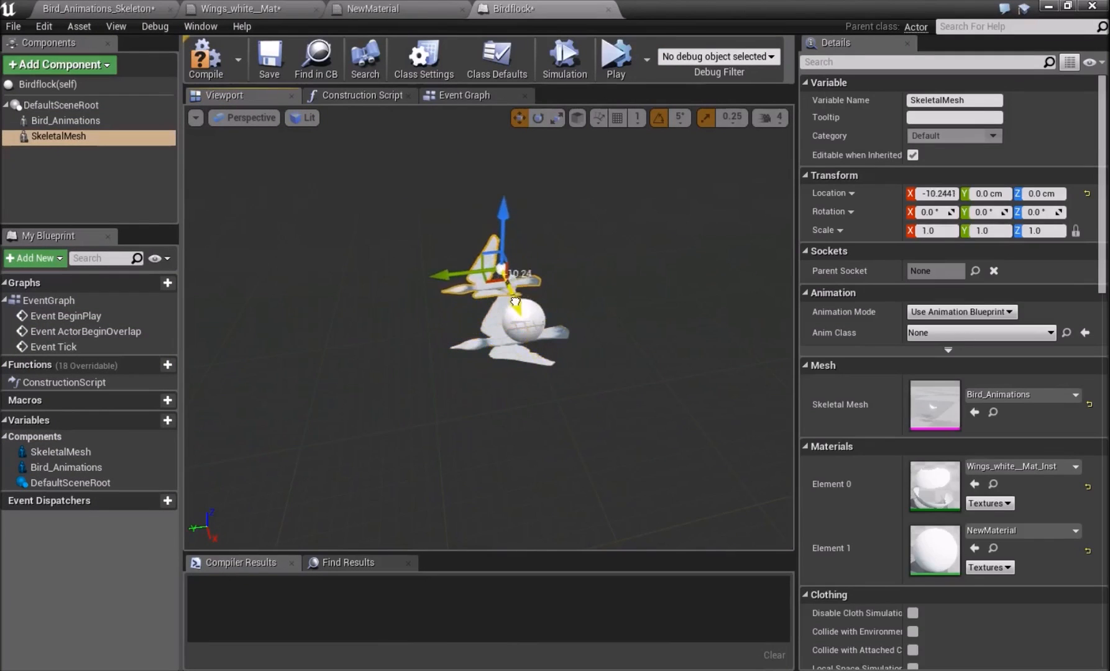
drag(446, 276, 523, 261)
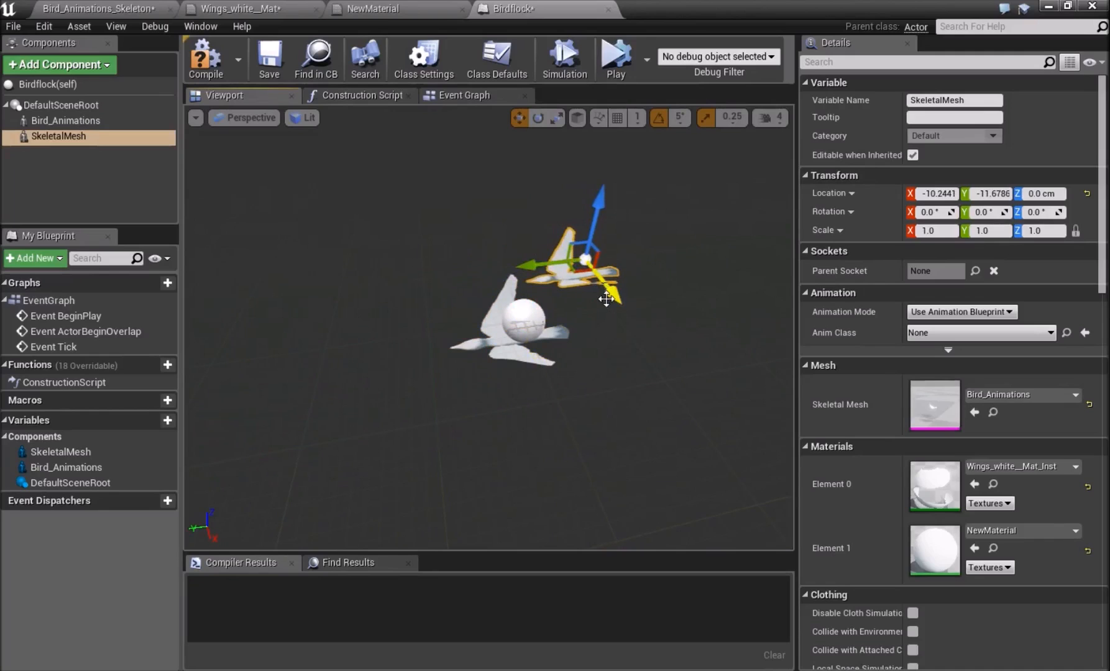
- Duplicate the moved bird component and place the new copy at about X 7.14
key(ctrl+w)
drag(612, 297, 672, 427)
right_drag(673, 367, 724, 369)
scroll(673, 366, down, 3)
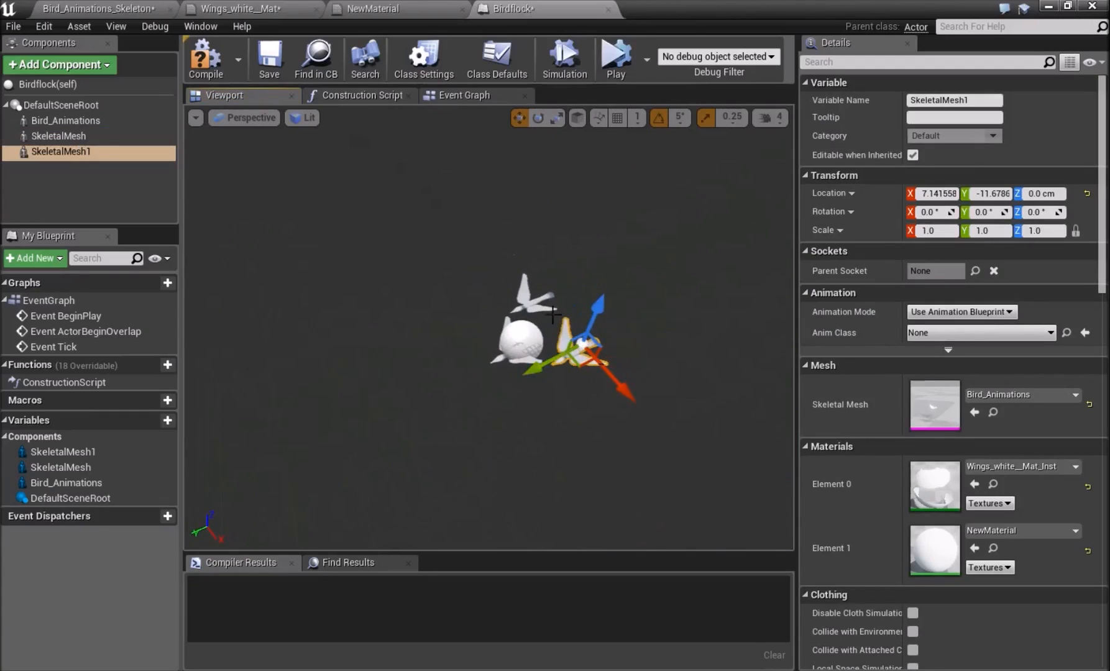
- Spread the two duplicated birds farther apart along X, placing SkeletalMesh1 at about X 11.46
scroll(552, 315, up, 5)
drag(712, 328, 761, 356)
click(461, 218)
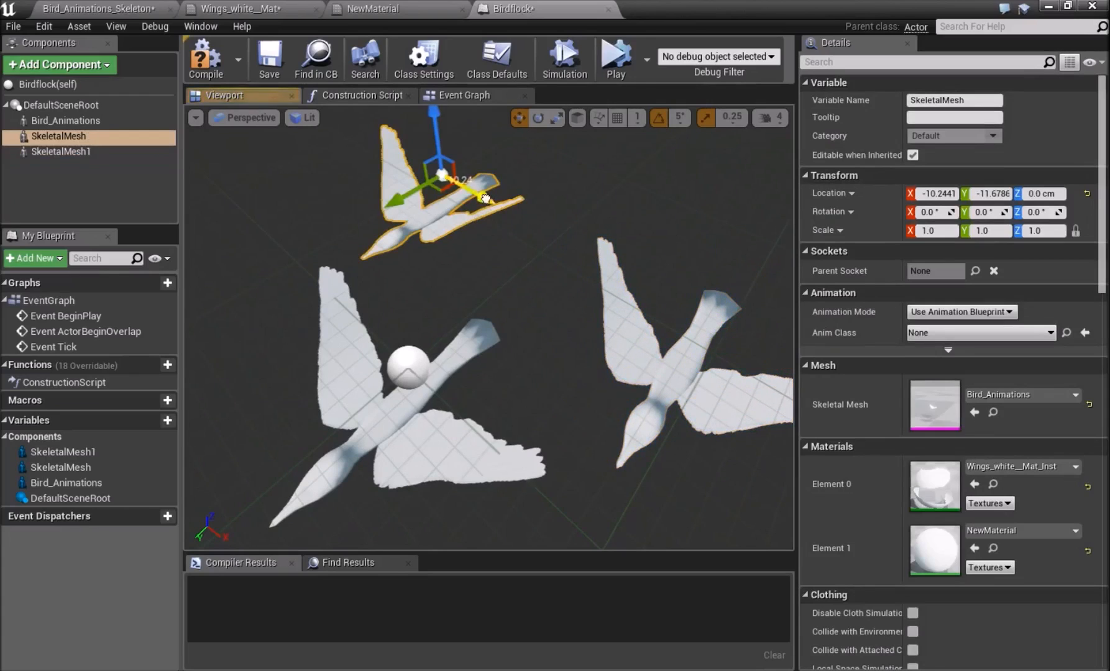
drag(485, 199, 436, 183)
click(656, 366)
scroll(621, 361, down, 6)
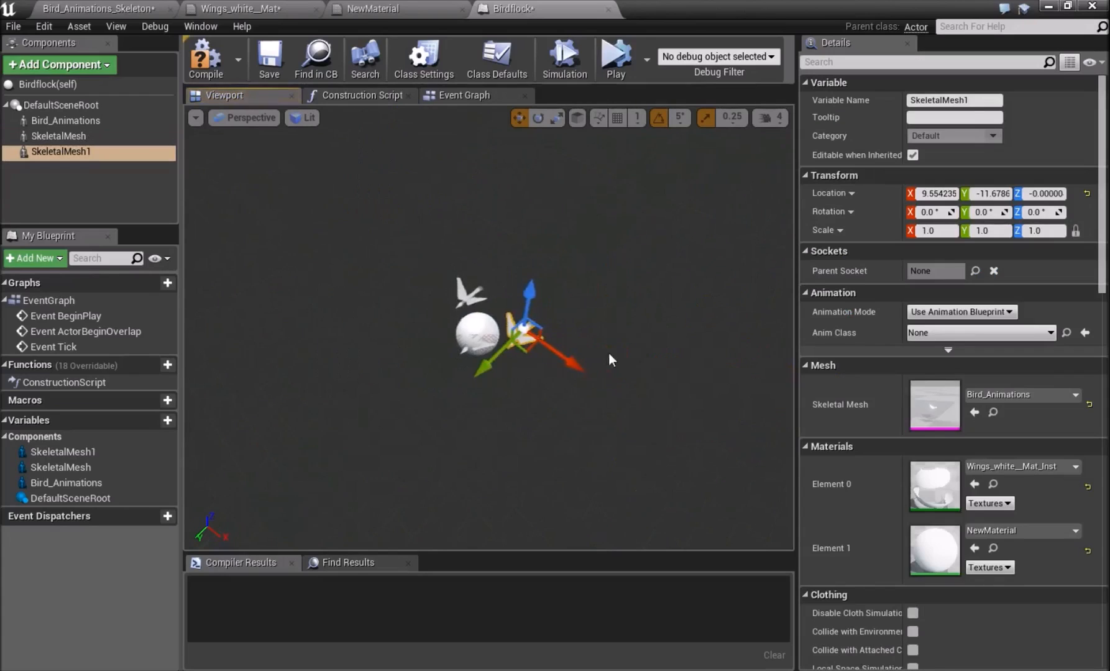
scroll(562, 374, up, 5)
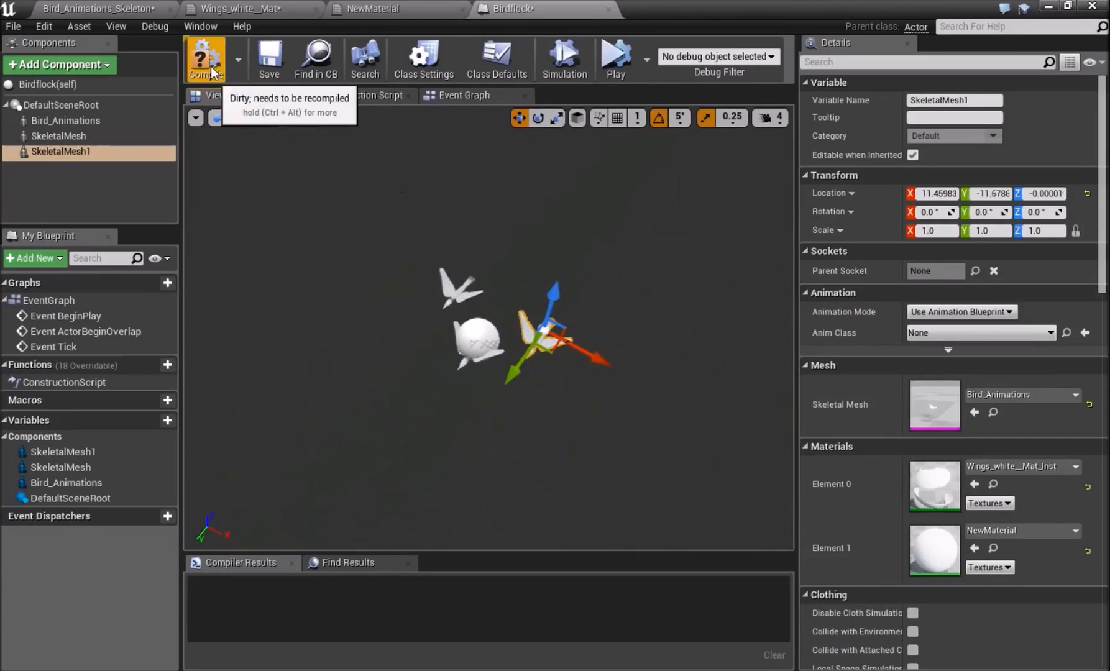
- Open Birdflock's Event Graph and move the Event BeginPlay node into an empty area
click(457, 95)
right_drag(304, 272, 428, 248)
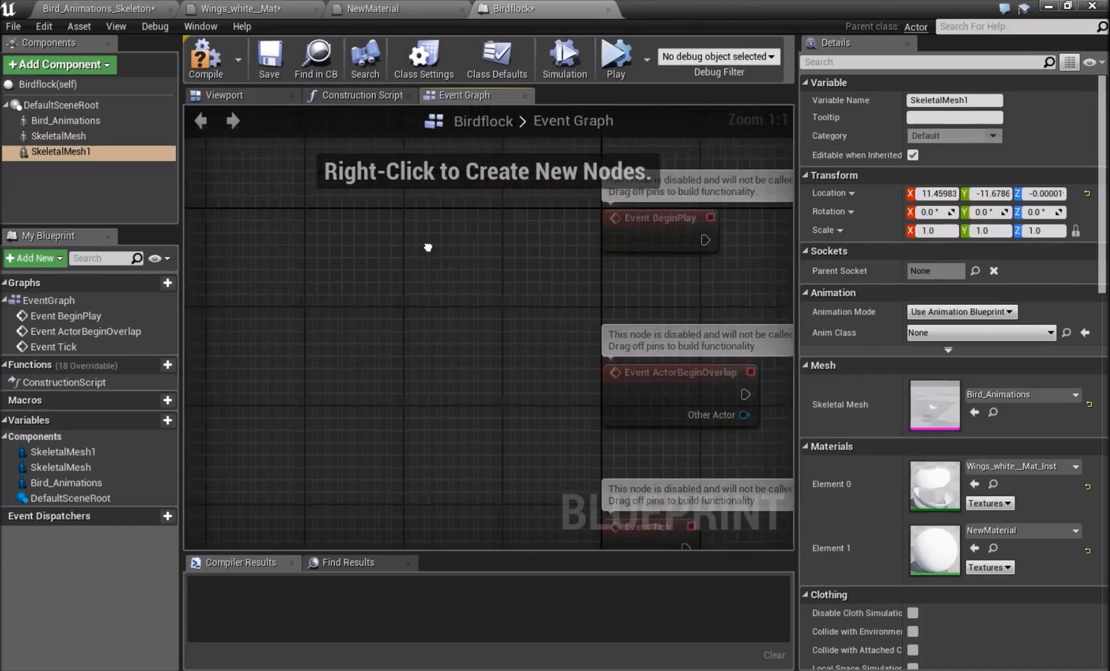
drag(632, 219, 239, 182)
right_drag(243, 199, 401, 271)
drag(415, 278, 290, 268)
right_drag(272, 319, 317, 365)
drag(345, 304, 284, 274)
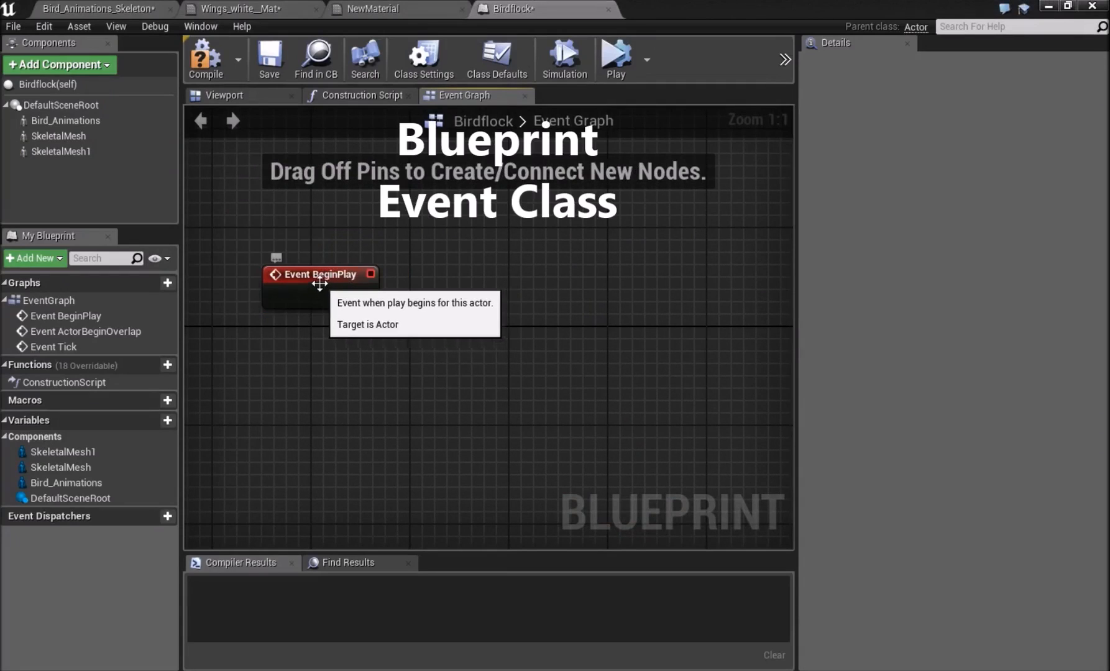
- Add reference nodes for Bird_Animations, SkeletalMesh and SkeletalMesh1 to the graph below Event BeginPlay
click(79, 121)
shift+click(71, 153)
drag(66, 135, 373, 353)
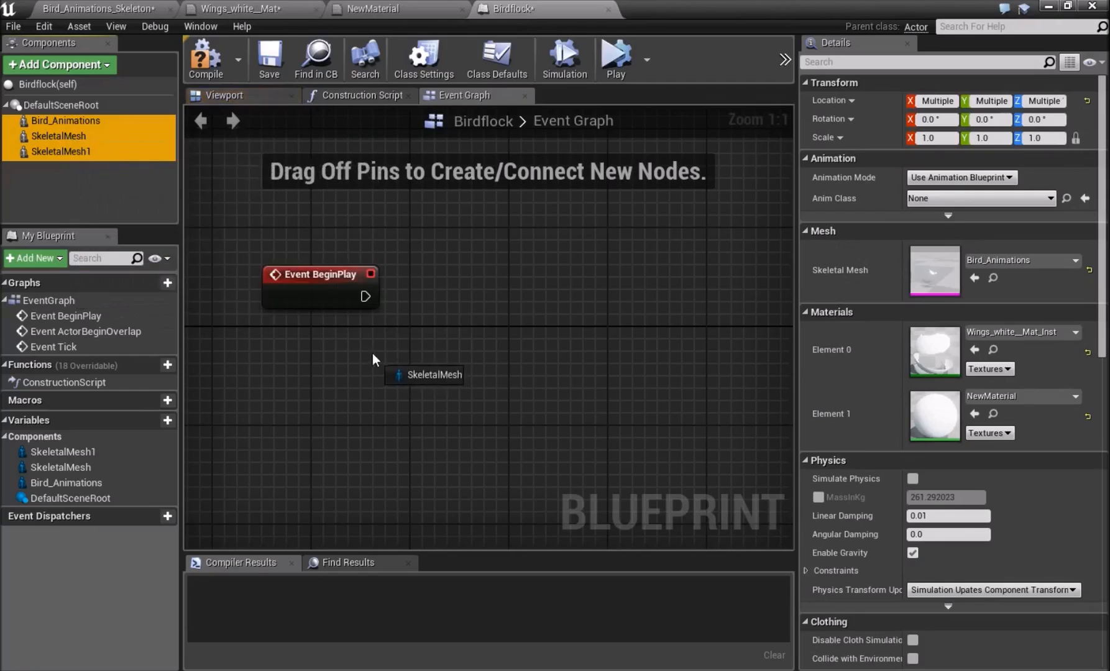
drag(301, 371, 301, 371)
- Add a Play Animation node, trigger it from Event BeginPlay, and connect all three bird references to its Target
drag(389, 381, 442, 305)
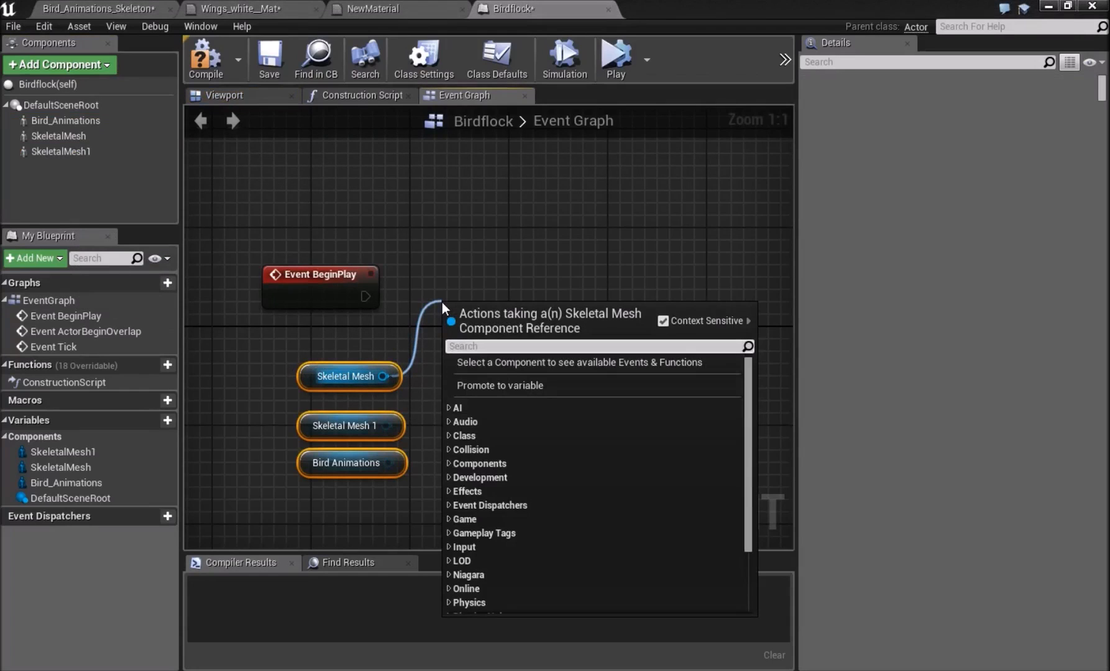
text(animation)
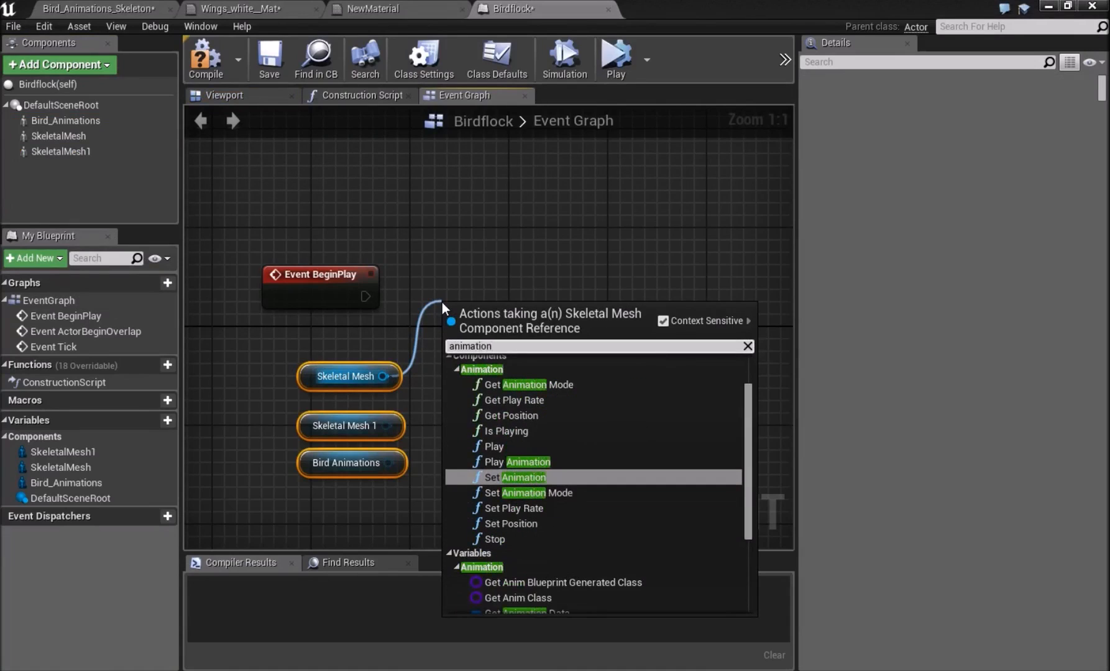
click(535, 466)
click(403, 288)
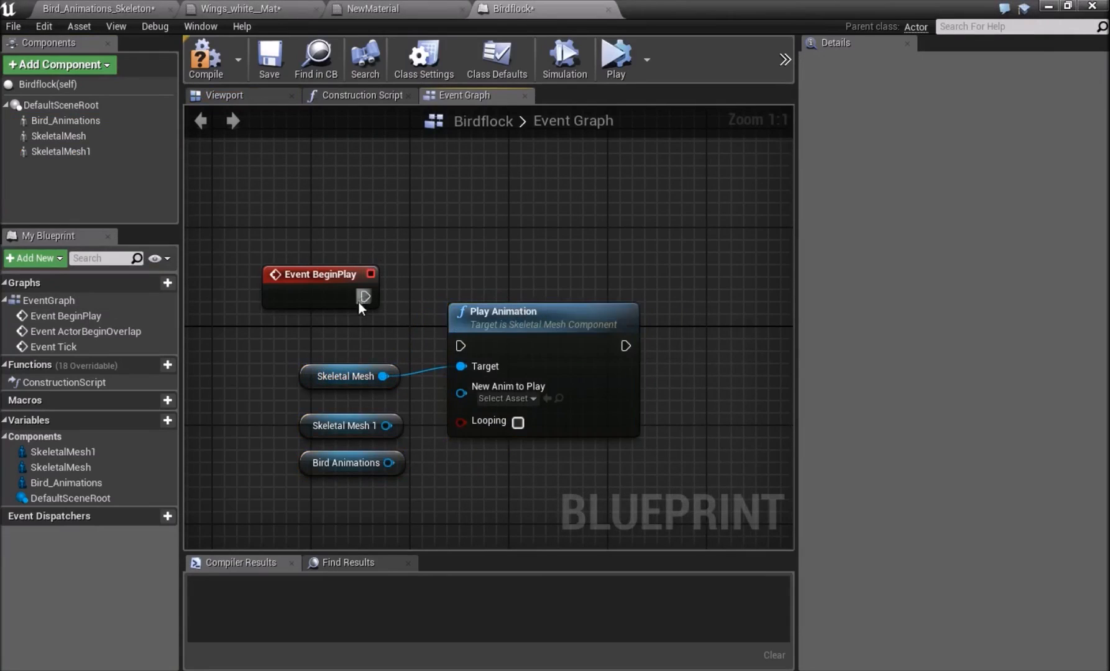
drag(390, 423, 461, 367)
drag(390, 463, 456, 373)
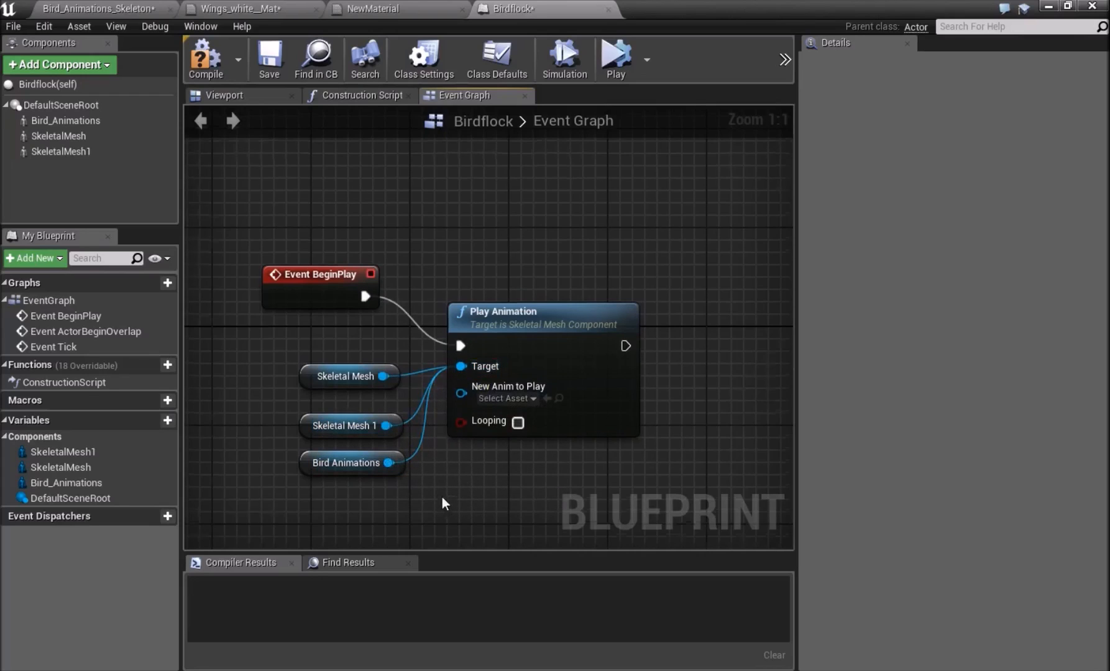
right_drag(443, 503, 493, 375)
drag(316, 226, 422, 336)
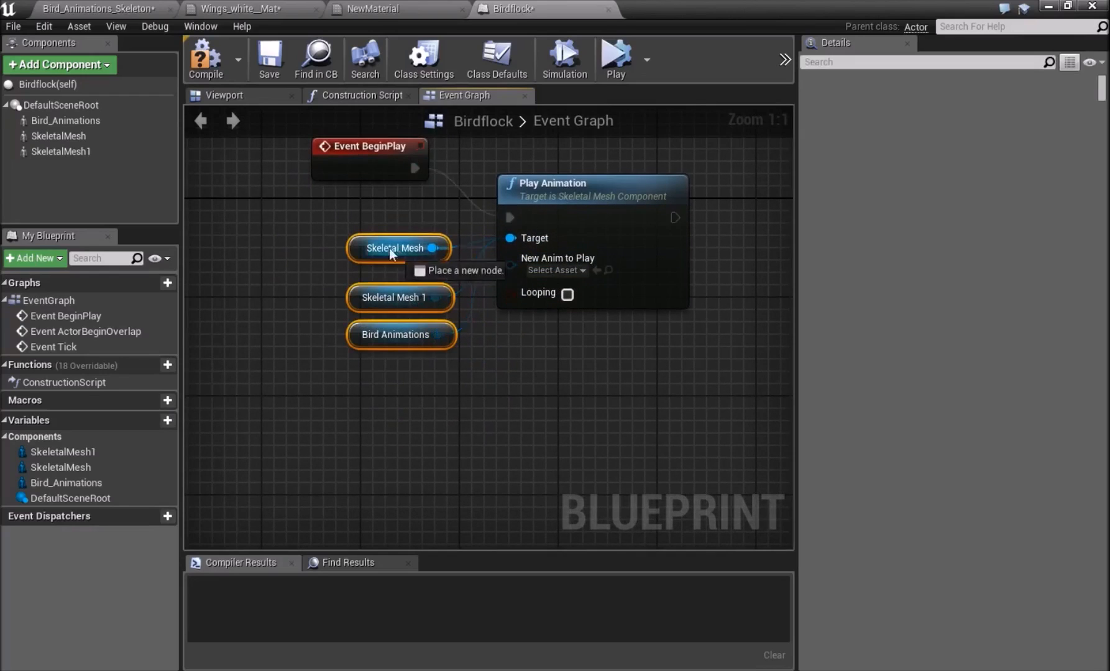
click(296, 251)
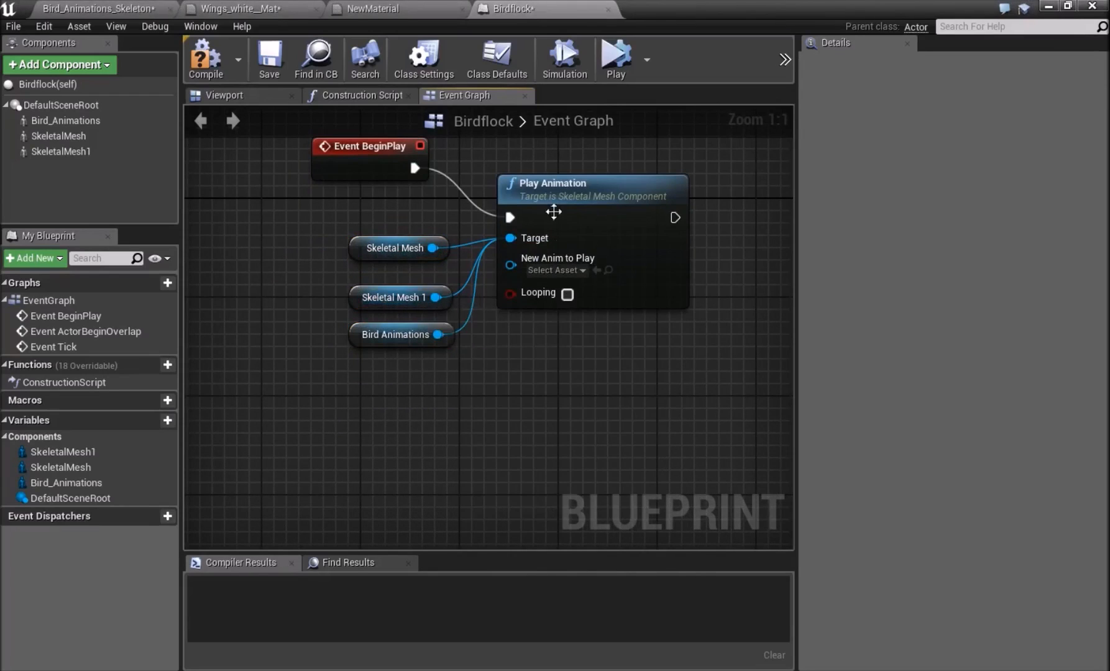
click(576, 204)
key(ctrl+v)
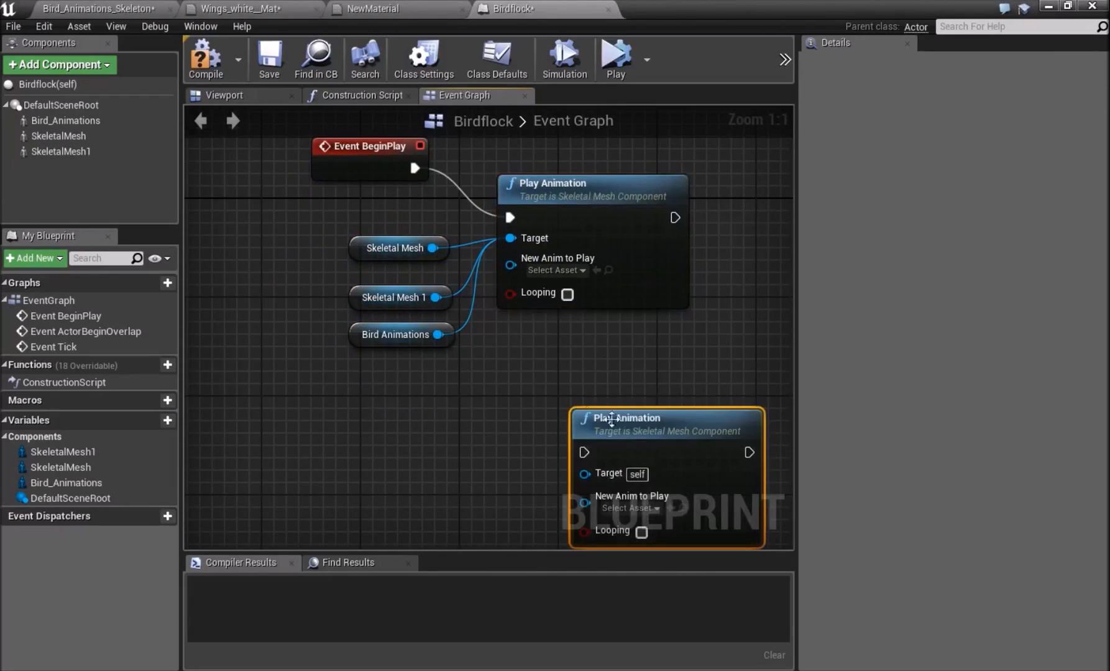
drag(612, 420, 555, 379)
click(565, 447)
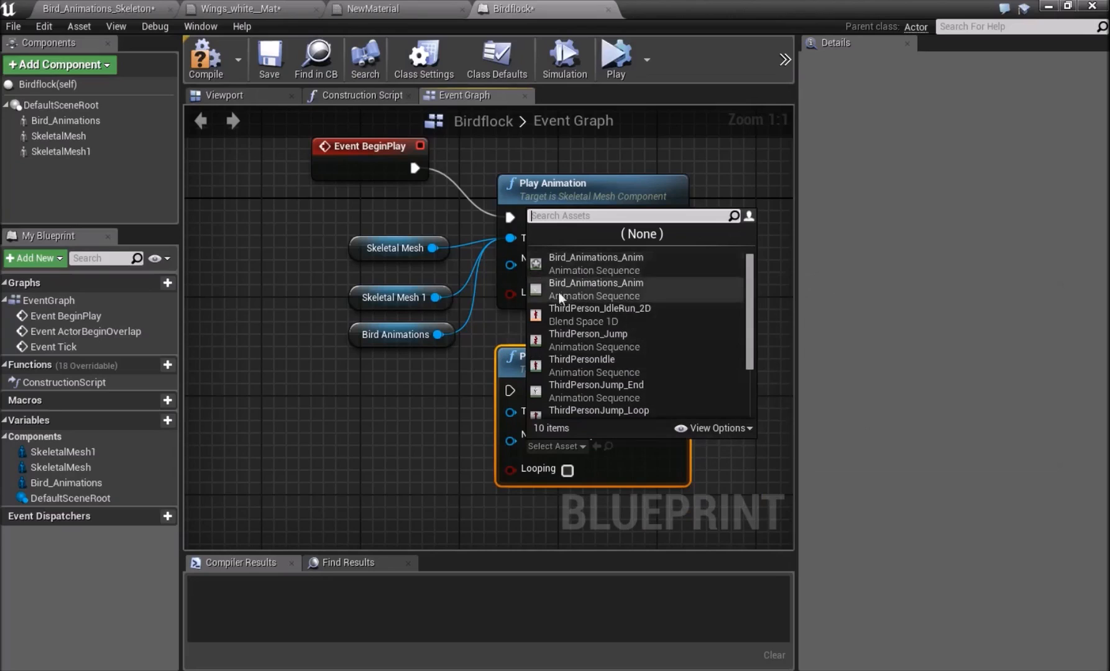
click(772, 298)
click(613, 369)
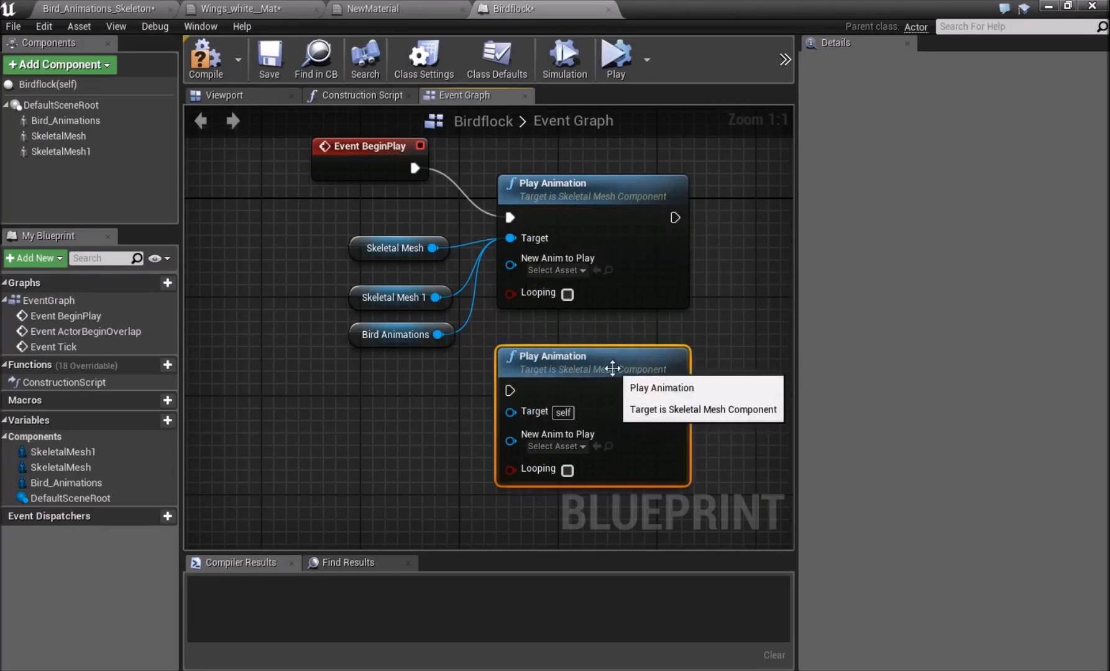
key(Delete)
- Set the Play Animation node's New Anim to Play to Bird_Animations_Anim and enable Looping
click(575, 275)
click(574, 322)
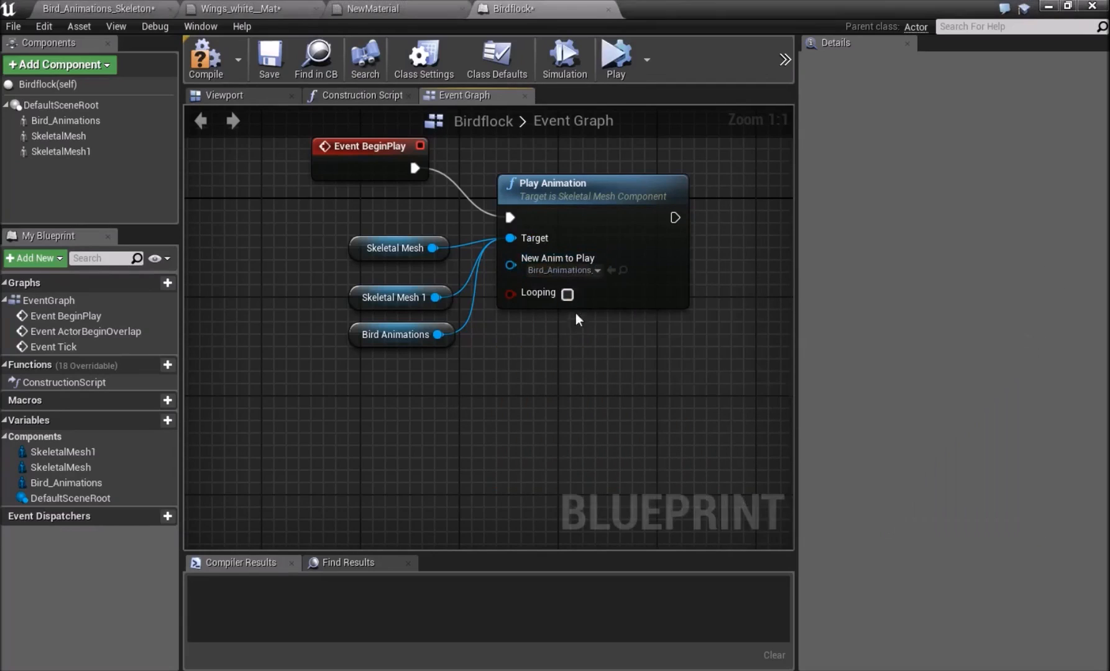
right_drag(576, 313, 586, 356)
drag(604, 229, 647, 211)
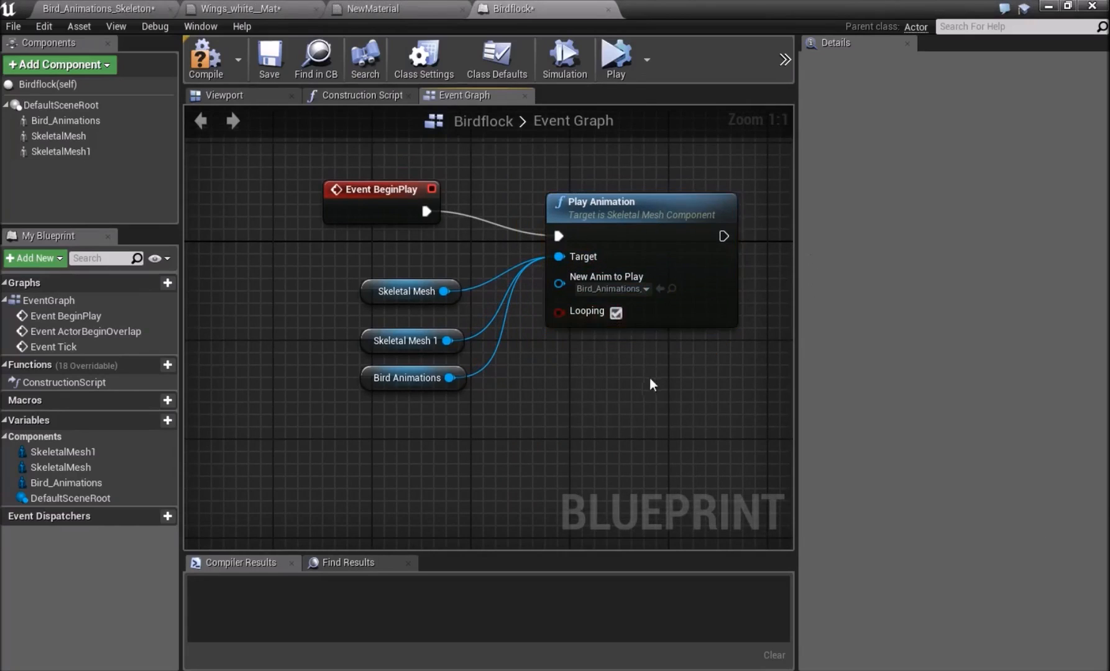
- Tidy the layout of the Event BeginPlay, Play Animation and bird reference nodes, and compile the Blueprint
right_drag(635, 380, 521, 433)
drag(515, 298, 527, 261)
mouse_move(255, 339)
mouse_down()
mouse_move(342, 463)
mouse_move(262, 336)
mouse_up()
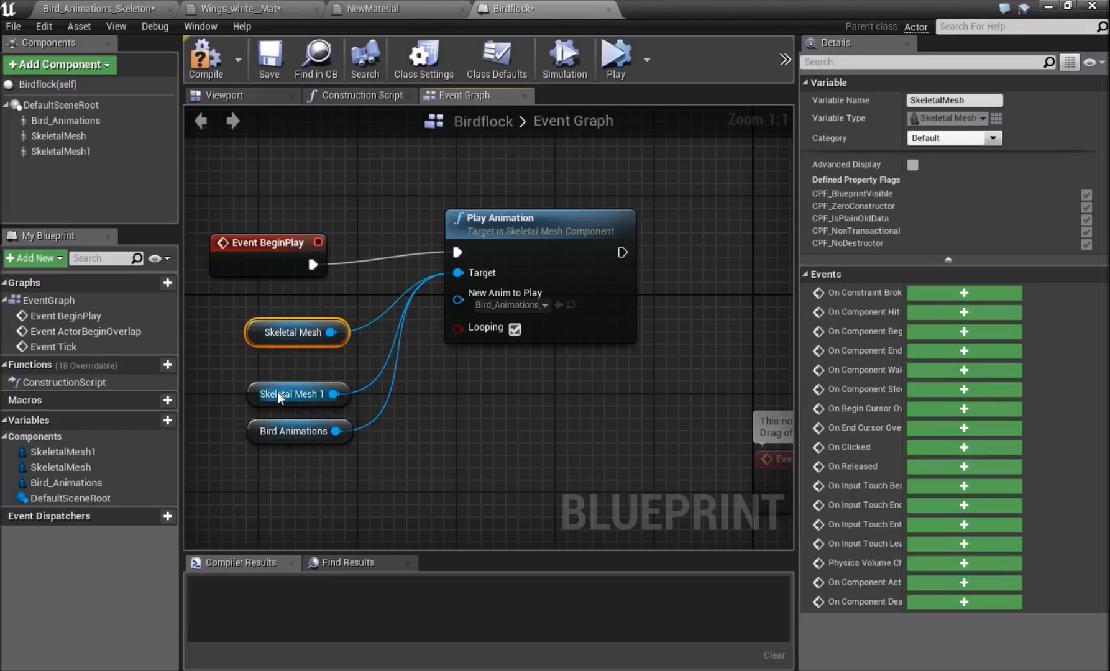
drag(287, 438, 286, 414)
click(348, 435)
click(336, 404)
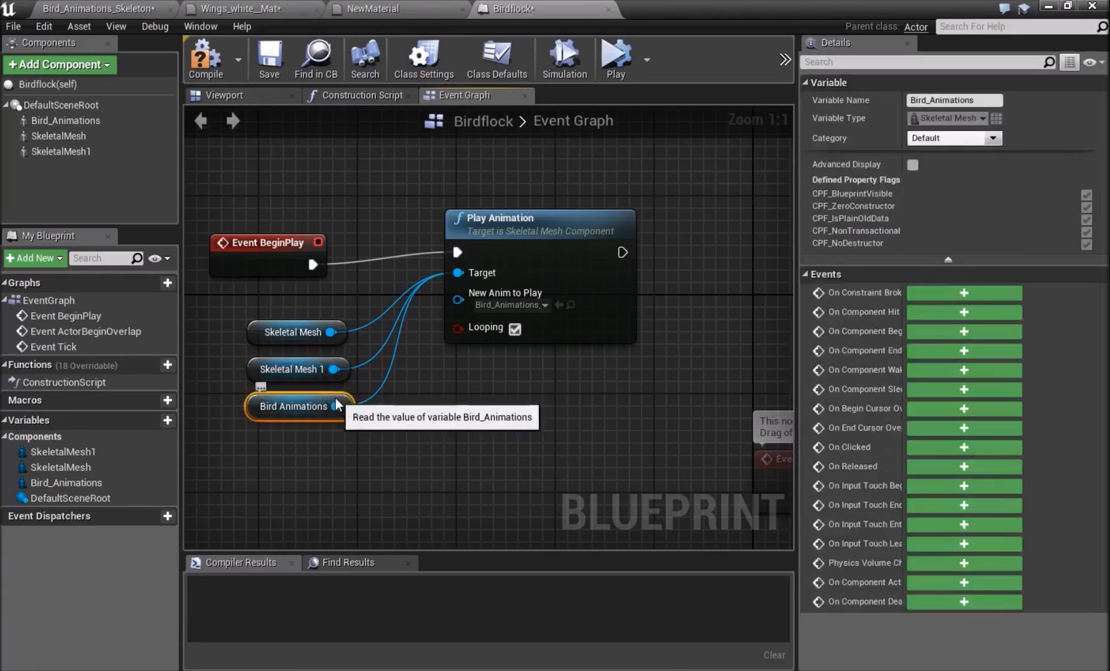
click(337, 388)
click(257, 369)
click(404, 401)
click(284, 251)
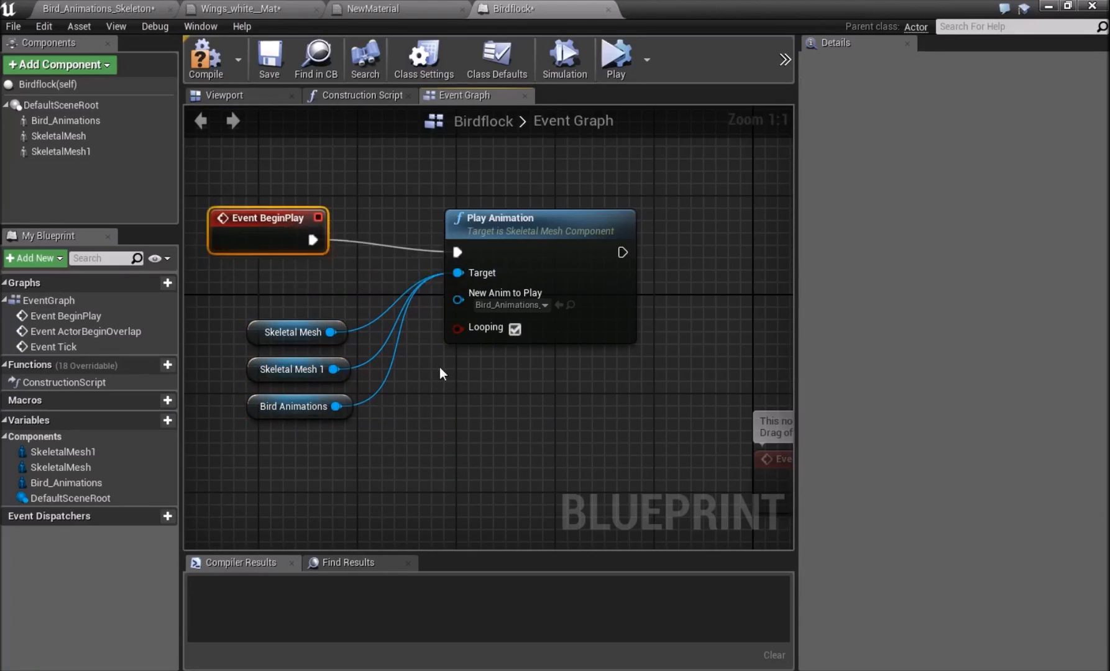
right_drag(441, 372, 350, 395)
click(206, 59)
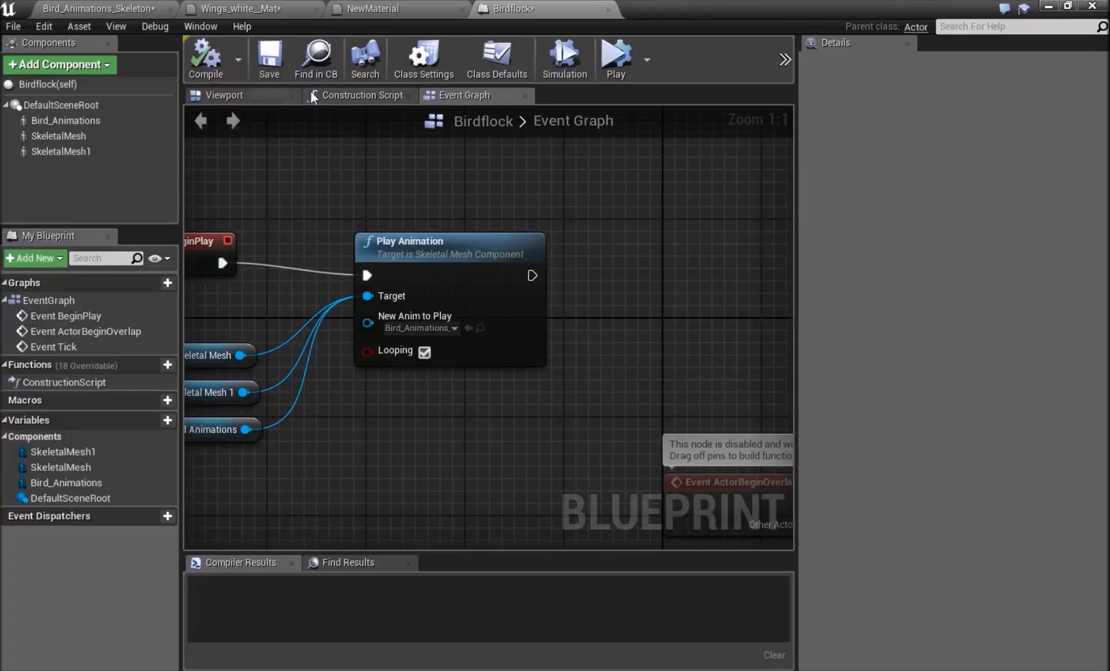
- Add a Spawn Sound Attached node and connect it to the execution output of Play Animation
right_click(588, 252)
text(play sound)
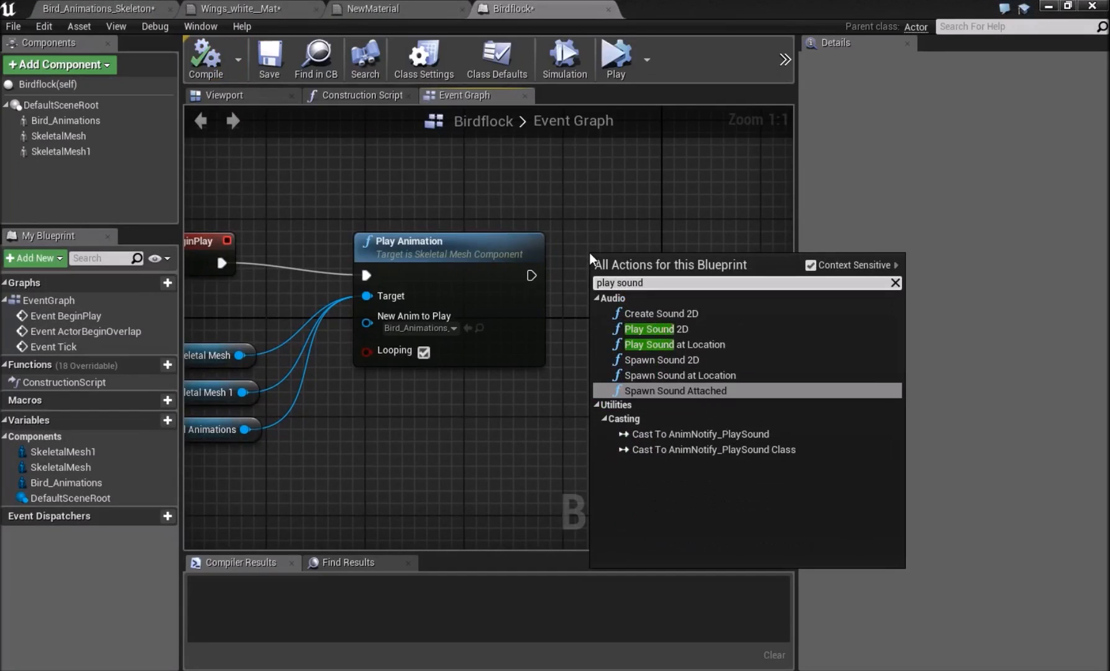
click(690, 389)
drag(532, 275, 600, 288)
- Set the Spawn Sound Attached node's Sound to Seagull_sounds
click(646, 320)
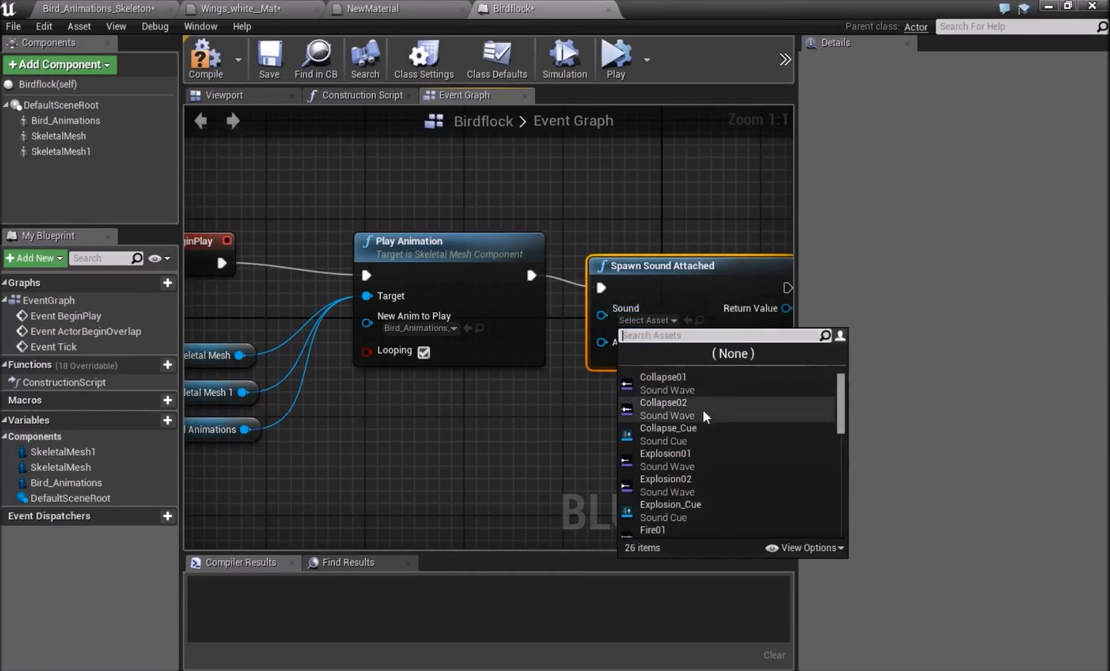
scroll(703, 415, down, 10)
scroll(720, 429, down, 3)
scroll(694, 472, up, 6)
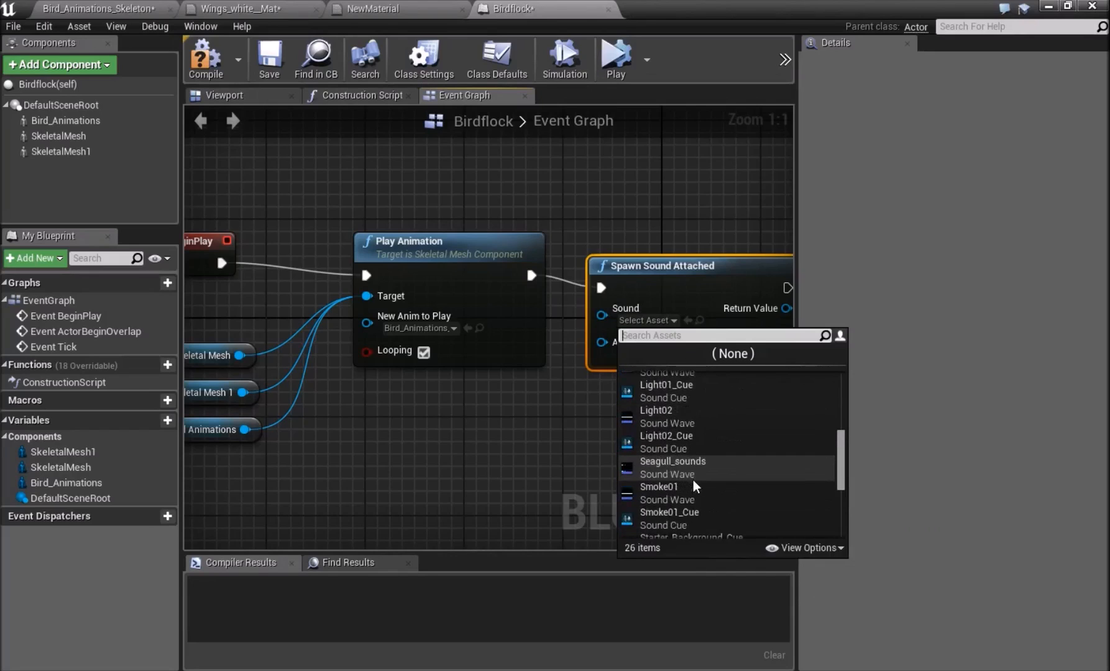
scroll(692, 480, up, 5)
text(se)
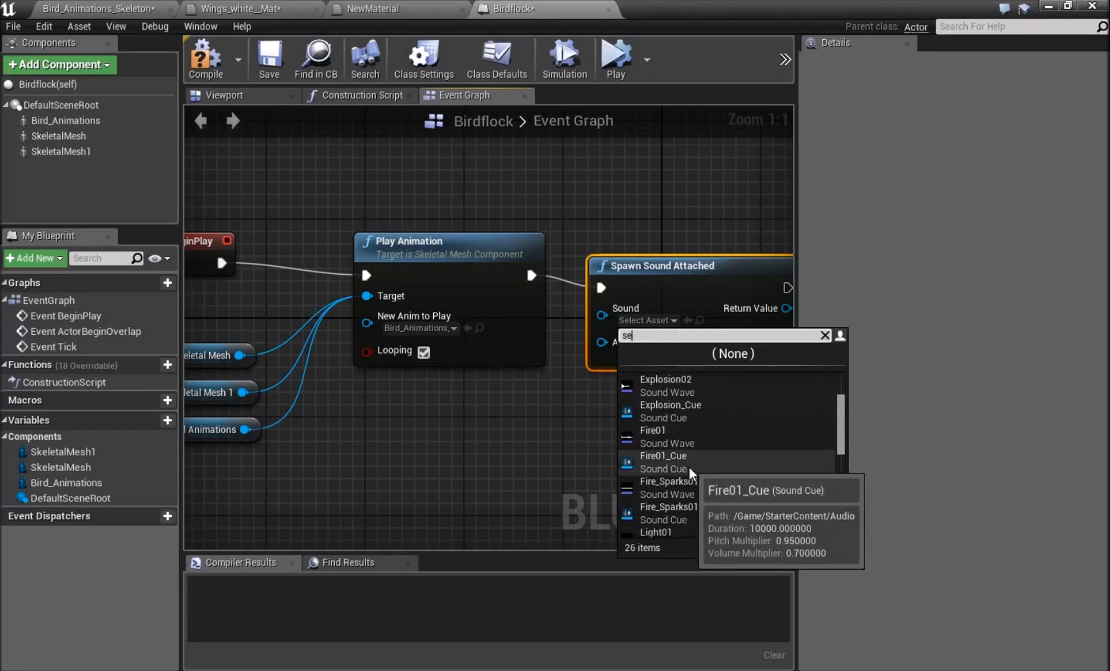
text(a)
click(691, 383)
- Delete the Spawn Sound Attached node and save the Birdflock Blueprint
click(665, 298)
key(Delete)
right_drag(664, 320, 632, 318)
drag(557, 233, 525, 220)
click(425, 364)
right_drag(425, 365, 514, 404)
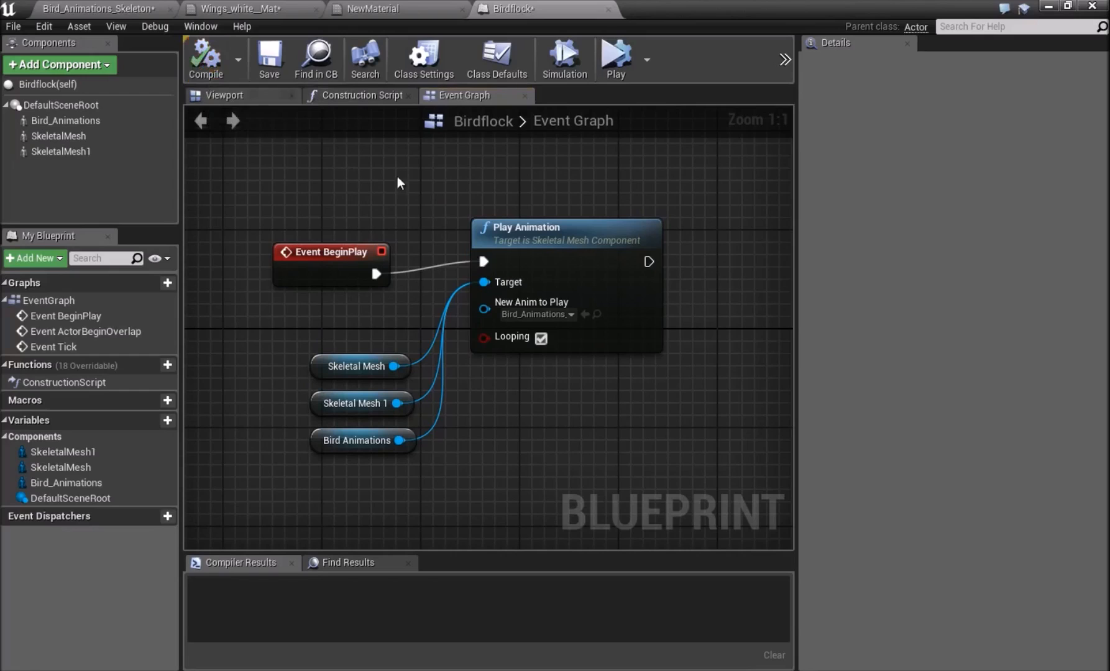
scroll(383, 219, down, 6)
scroll(383, 219, up, 5)
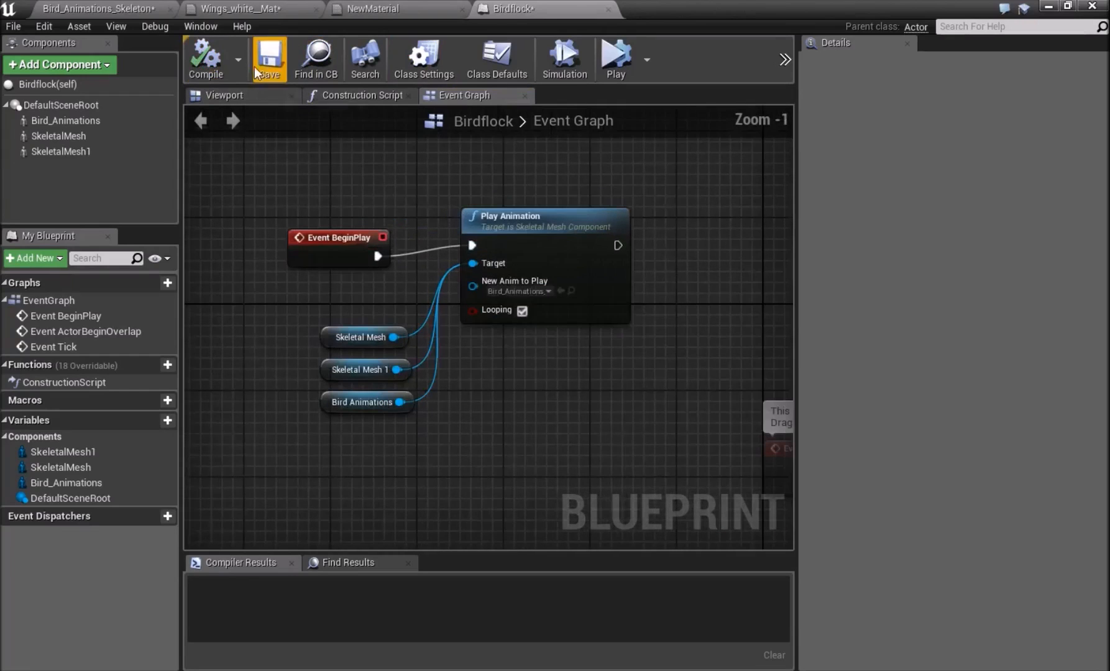
click(269, 59)
- Return to the level, run it, and focus on the Birdflock actor to check its flapping animation before stopping
click(1048, 7)
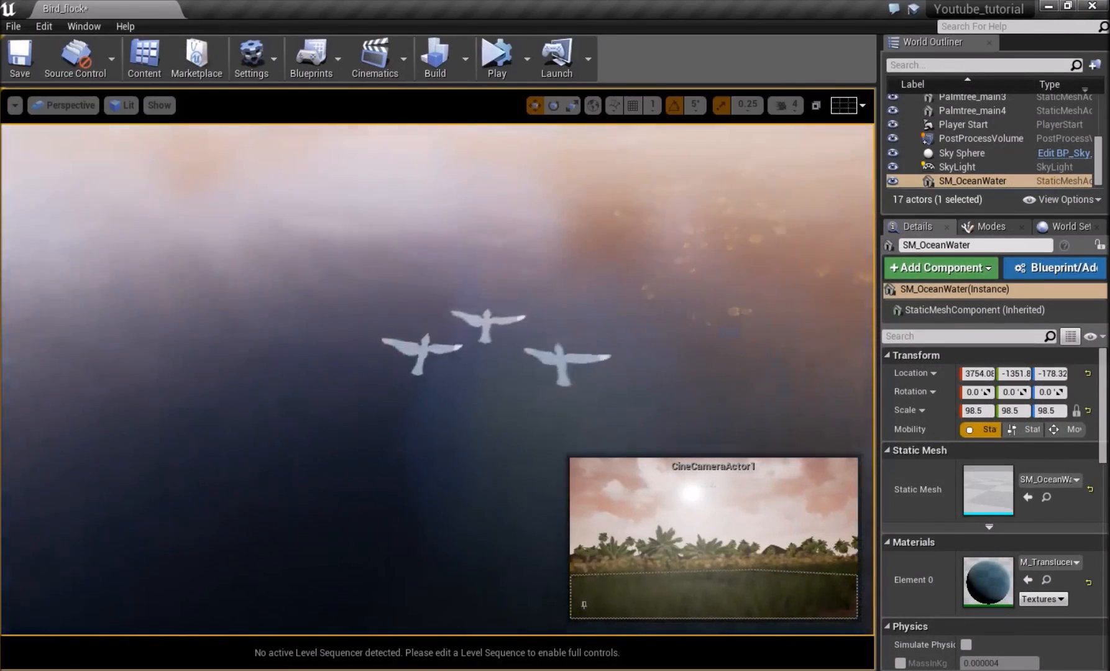
click(496, 58)
right_drag(438, 378, 463, 354)
click(463, 354)
click(546, 215)
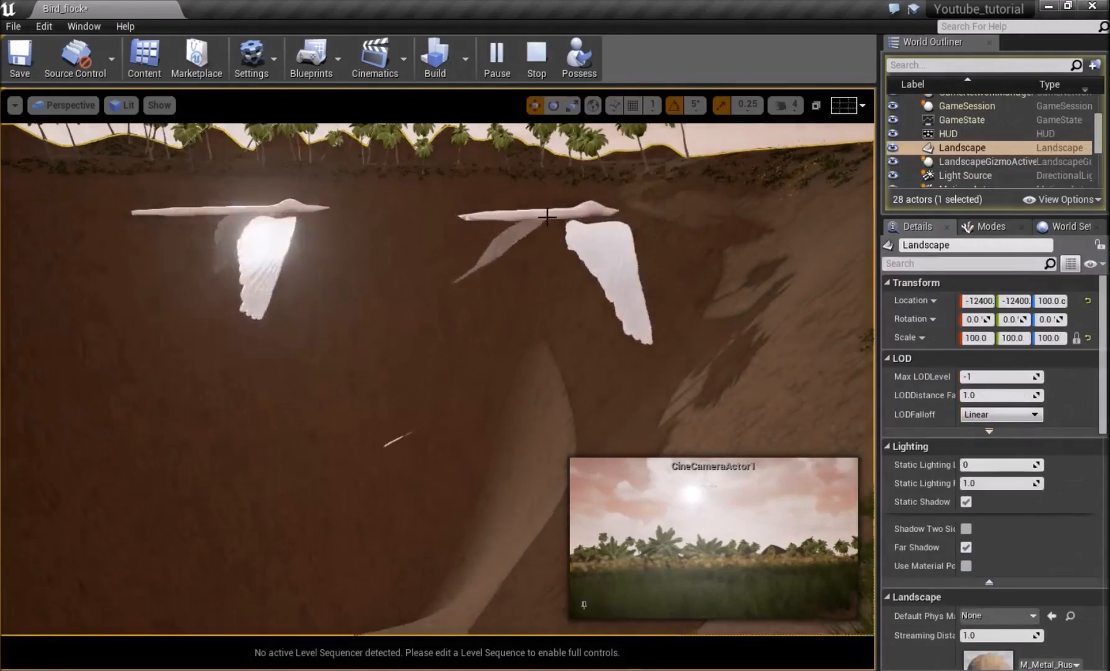
click(545, 215)
key(f)
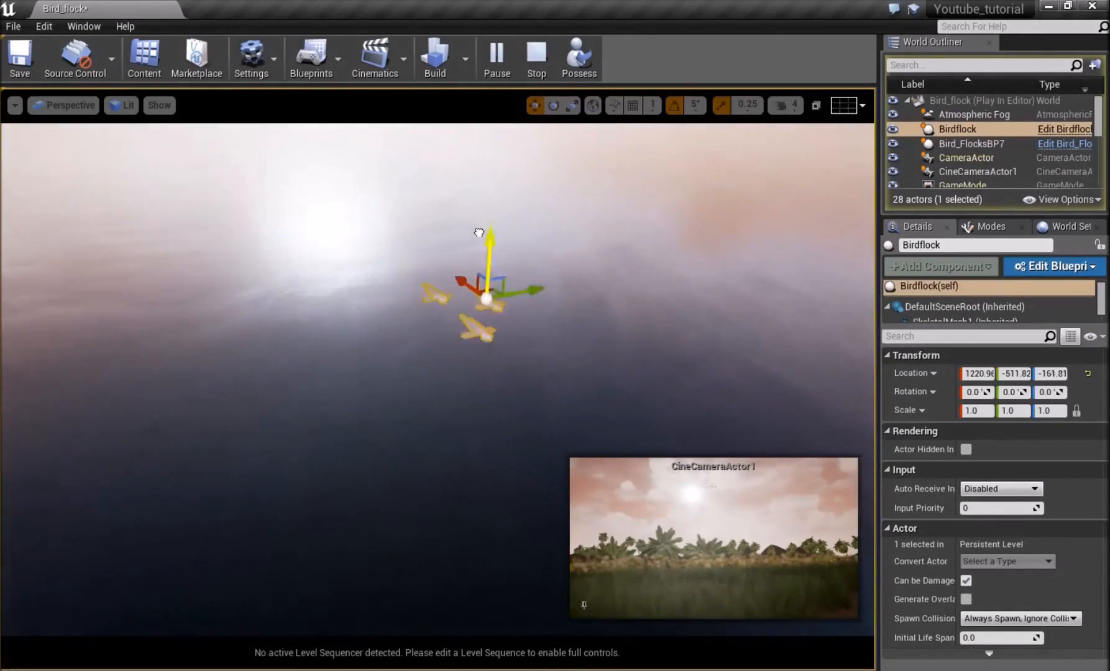
key(Escape)
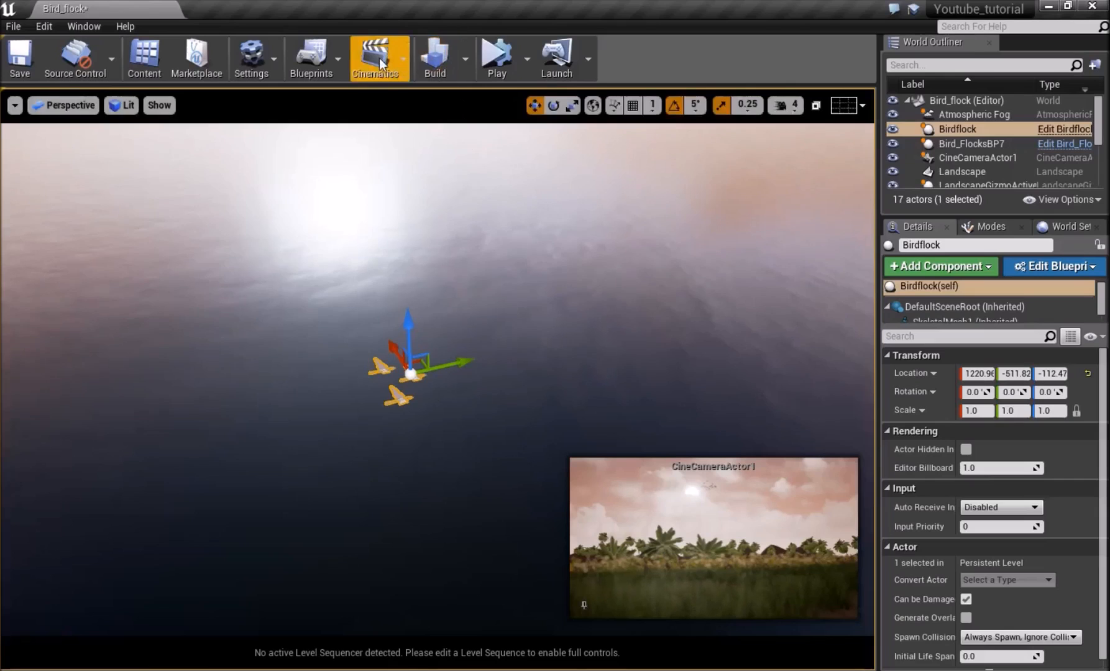
- Add a new legacy Matinee and resize and place its editor so the birds stay visible in the viewport
click(377, 59)
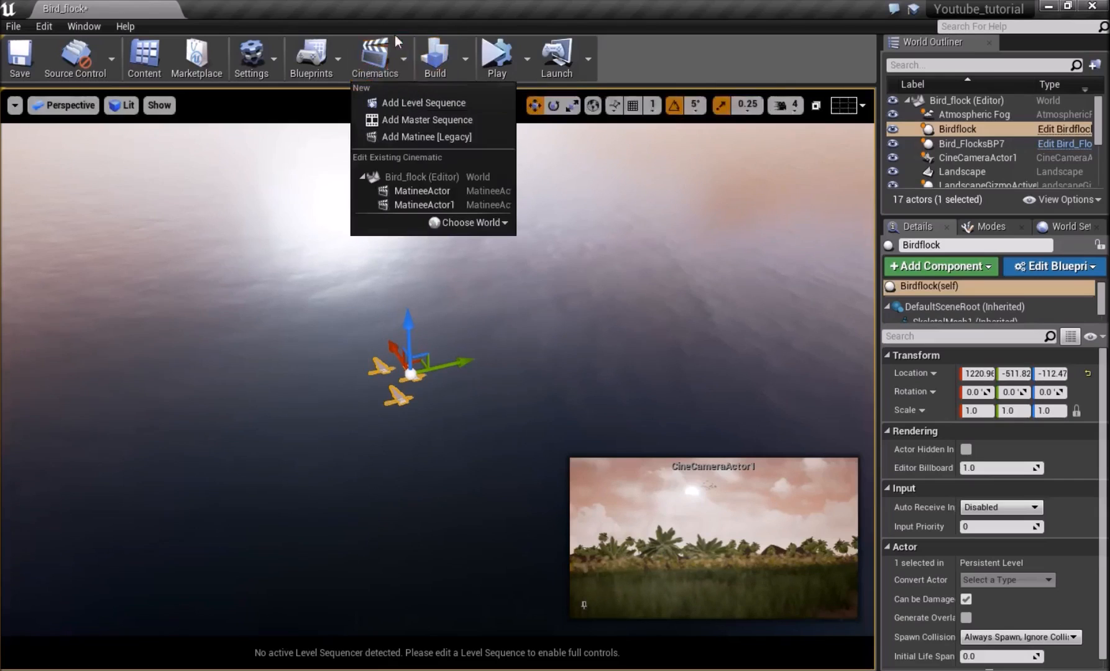
click(394, 138)
drag(806, 10, 683, 164)
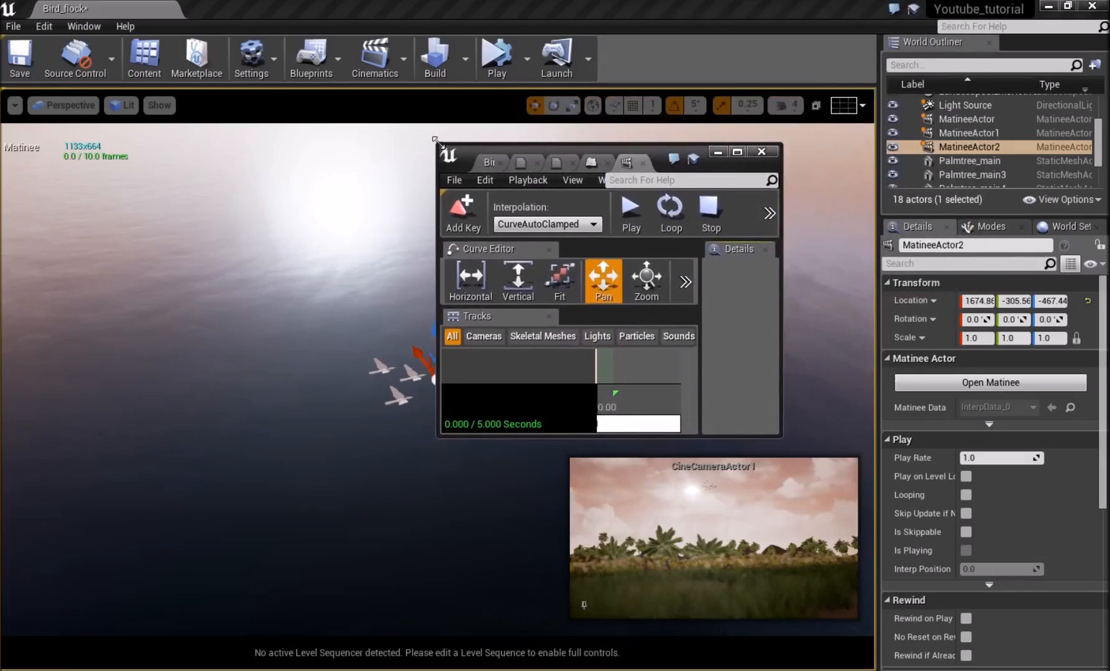
drag(435, 141, 208, 60)
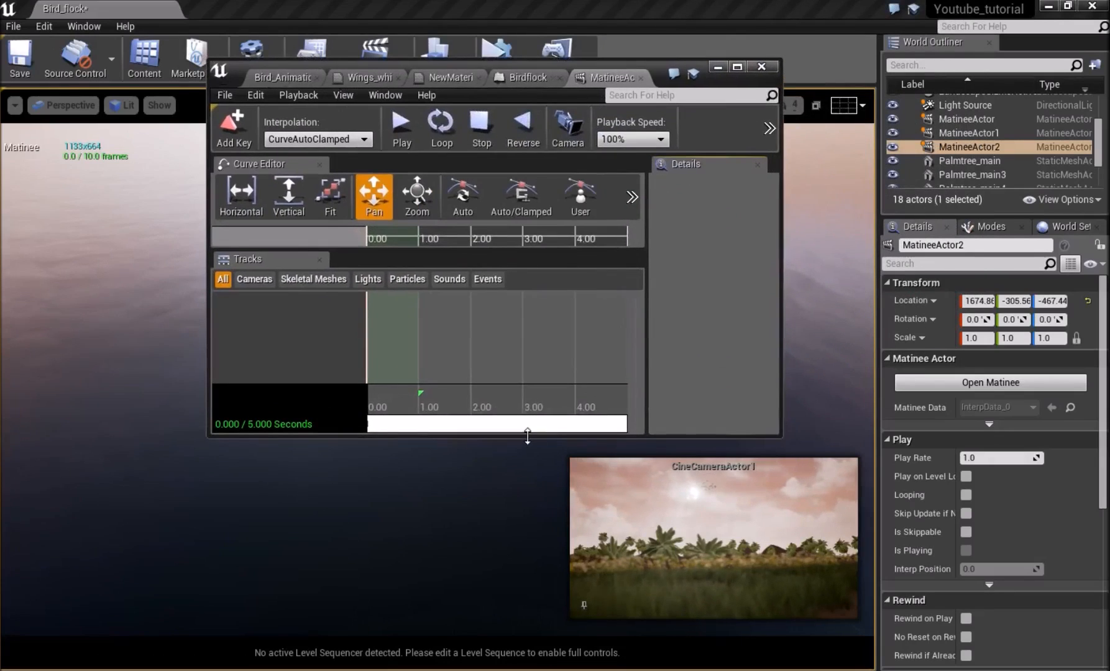
drag(527, 437, 466, 587)
drag(647, 379, 767, 379)
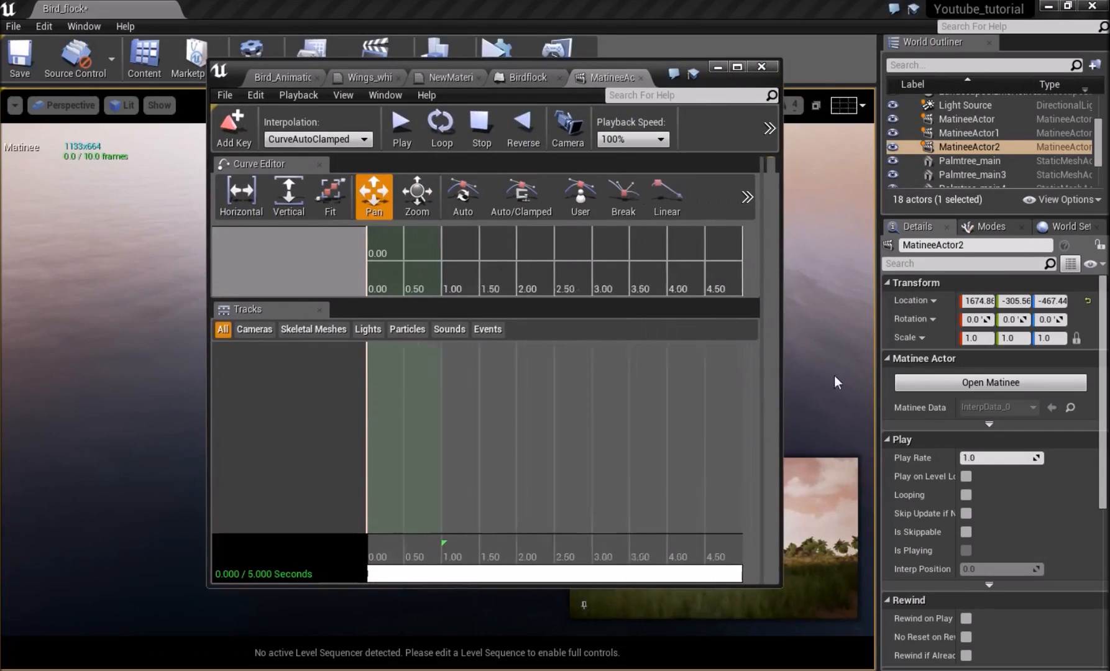
drag(461, 438, 553, 431)
drag(656, 70, 973, 132)
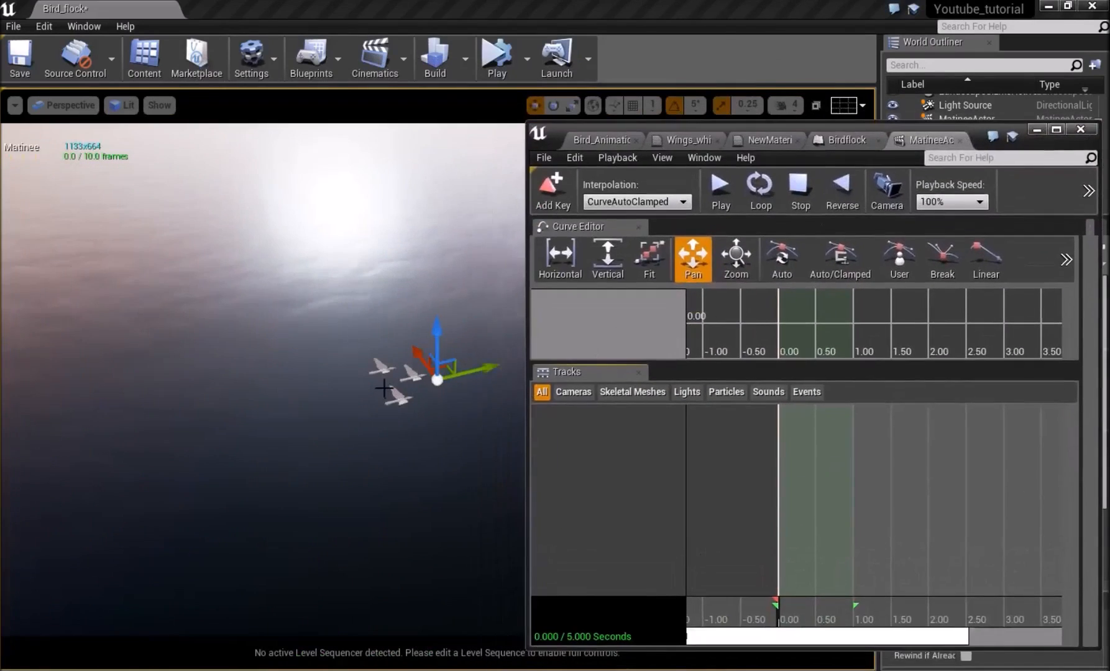
- Create an empty Matinee group named Bird for the Birdflock actor and add a Movement track to it
click(414, 376)
right_click(566, 438)
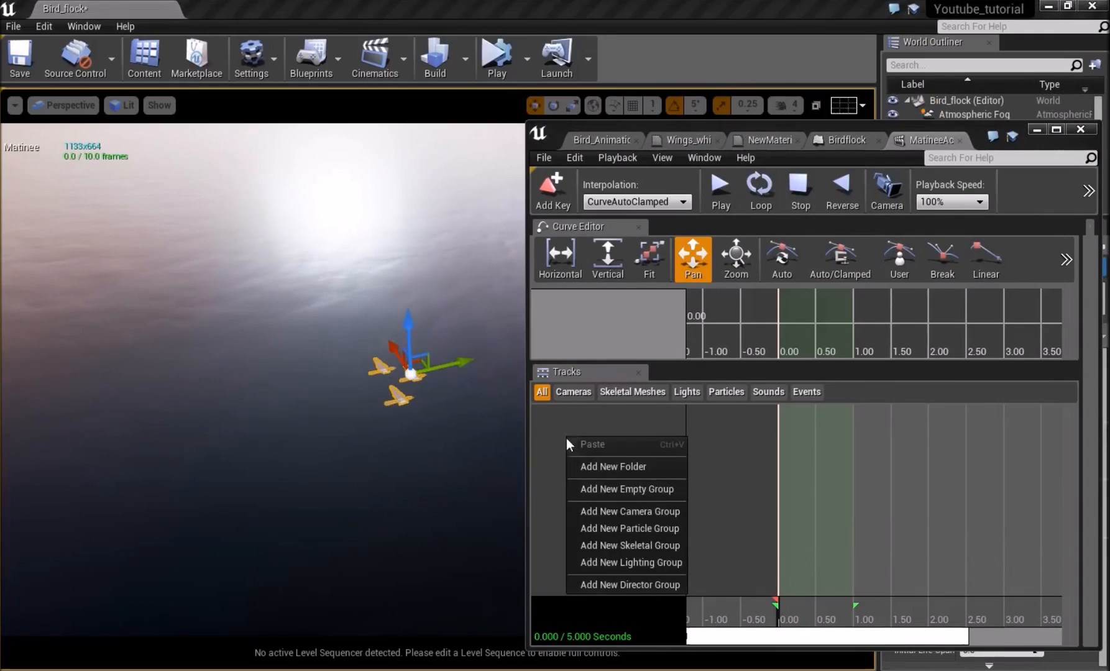
click(616, 488)
text(Bird)
key(Return)
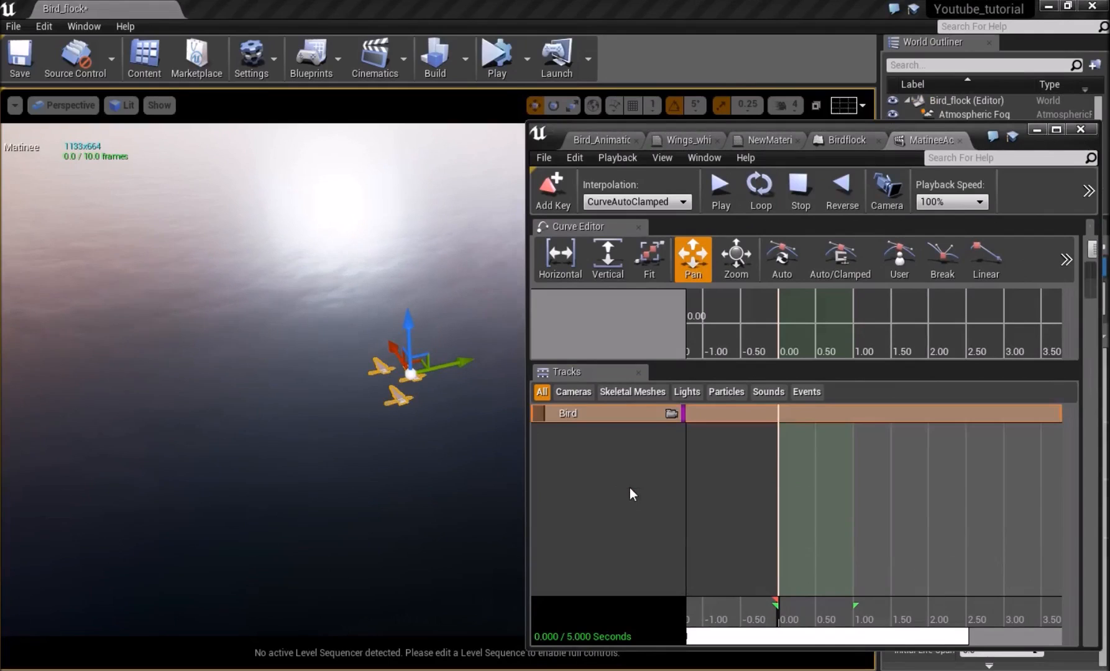
right_click(592, 413)
click(682, 398)
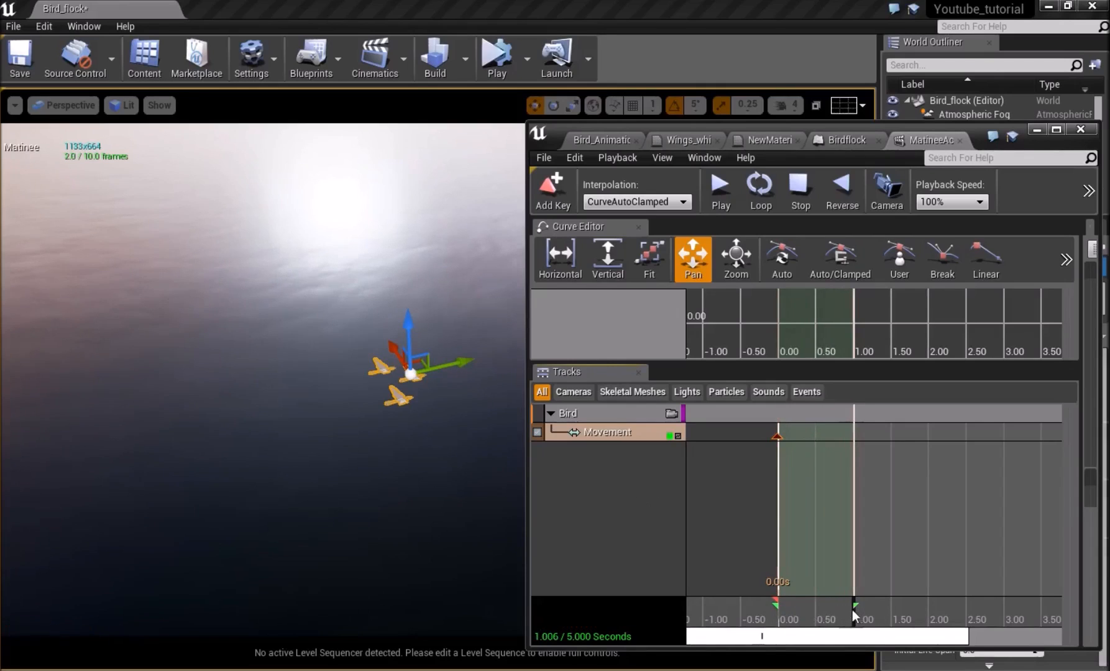
- Add a Movement key at about 1 second and move the bird flock across the water to its end position
key(Return)
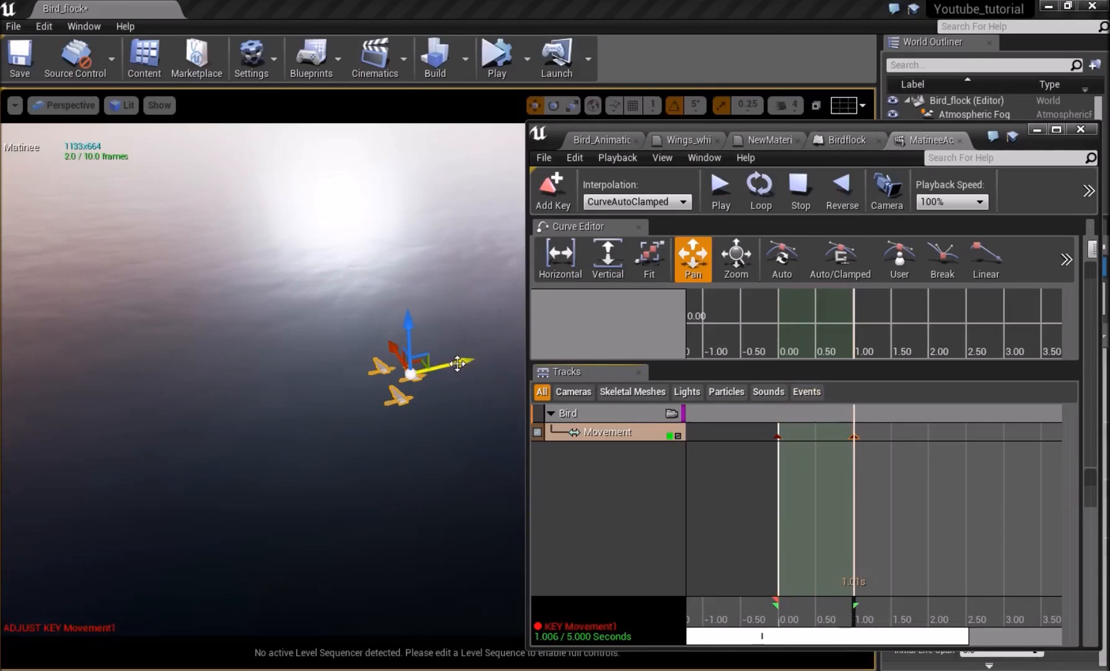
drag(457, 364, 578, 341)
drag(435, 356, 218, 342)
right_drag(229, 385, 200, 364)
- Compare the flock's position at the start and end Movement keys and display its path in the viewport
click(778, 435)
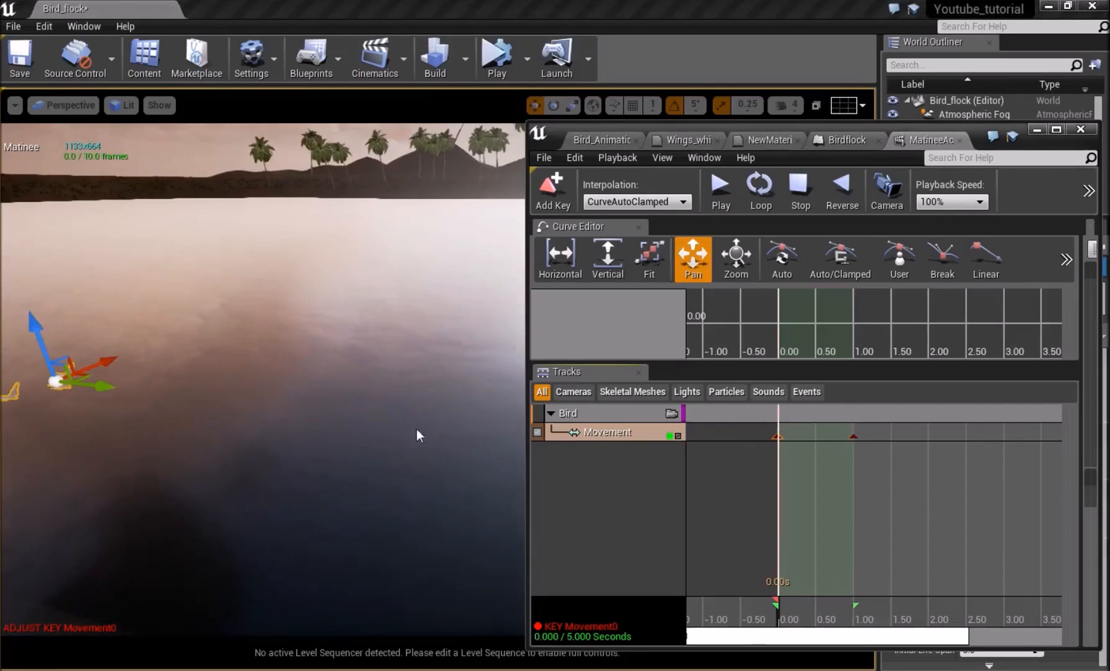
click(855, 437)
right_drag(379, 306, 441, 321)
key(g)
key(g)
key(g)
key(g)
key(g)
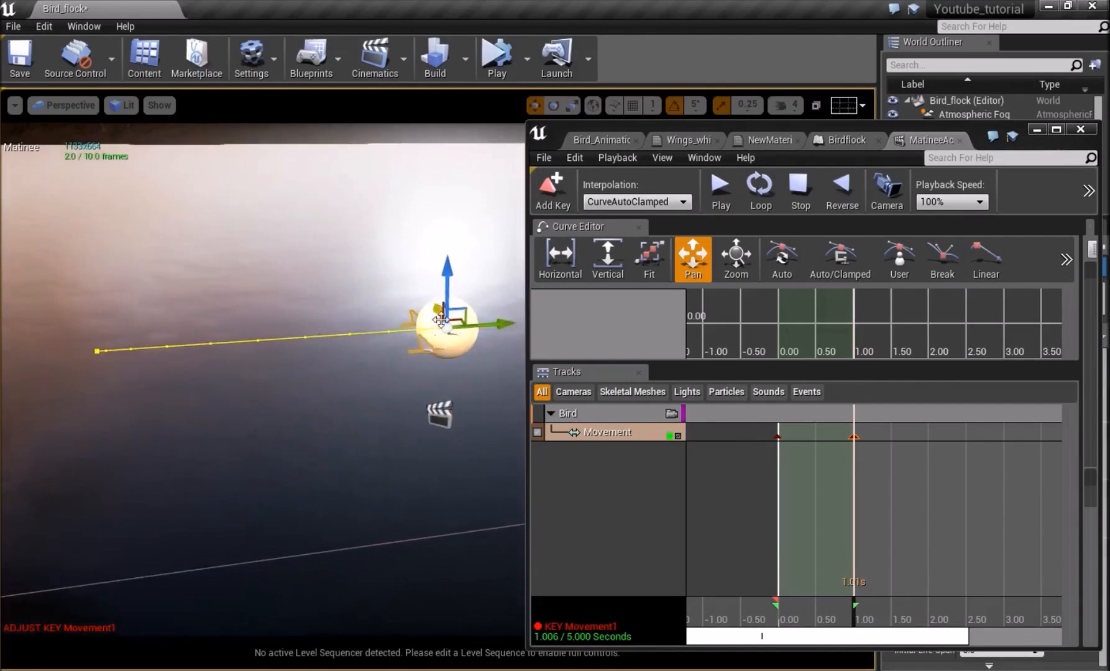
- Preview the Matinee movement several times and rewind it to the start
click(719, 194)
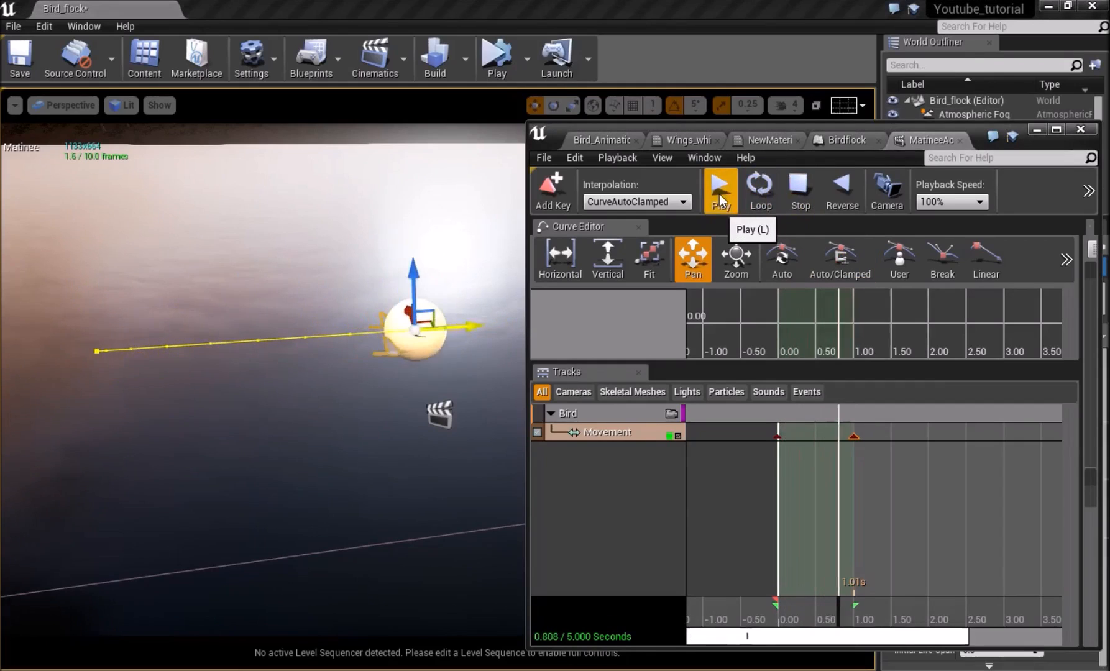
click(791, 197)
click(719, 196)
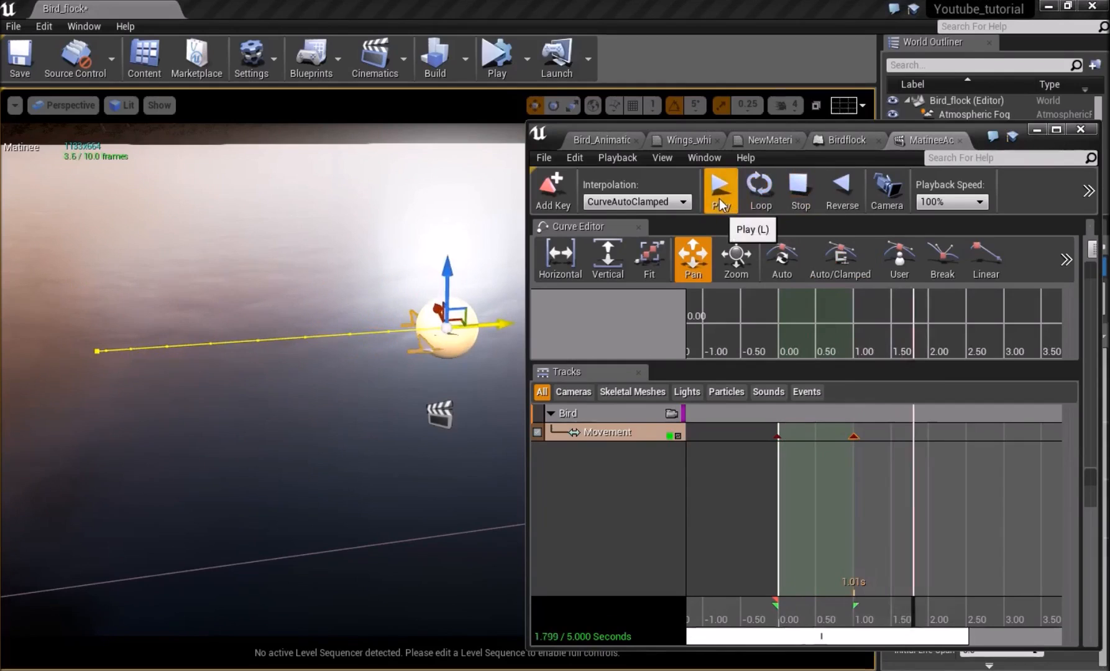
click(789, 195)
click(716, 195)
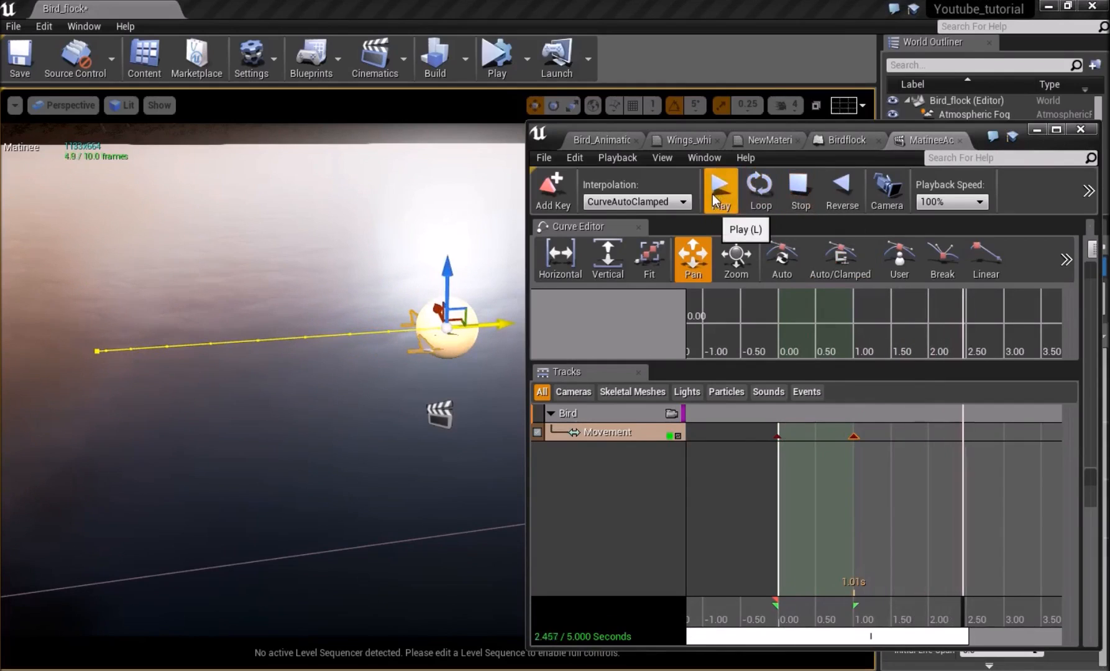
double_click(798, 193)
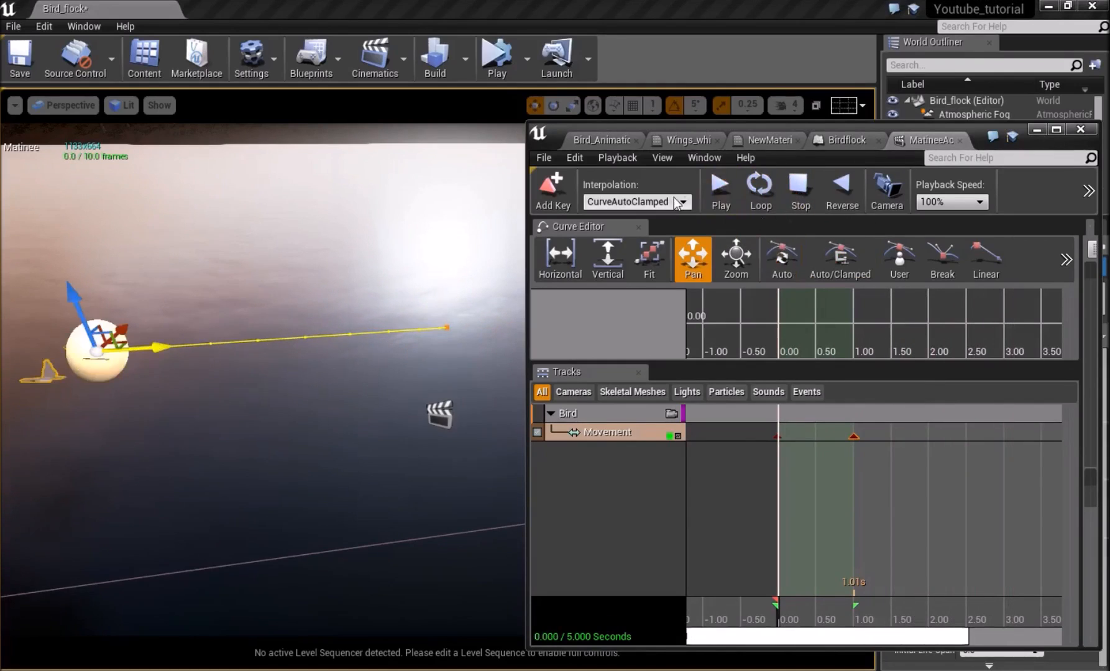
right_click(588, 475)
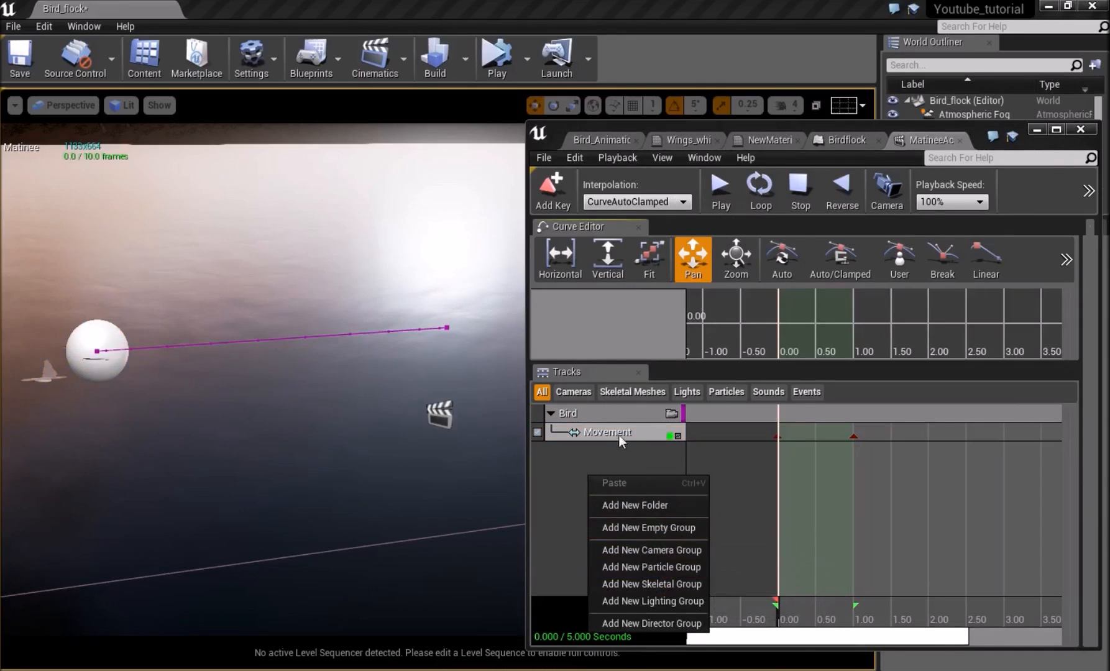
right_click(608, 410)
right_click(574, 501)
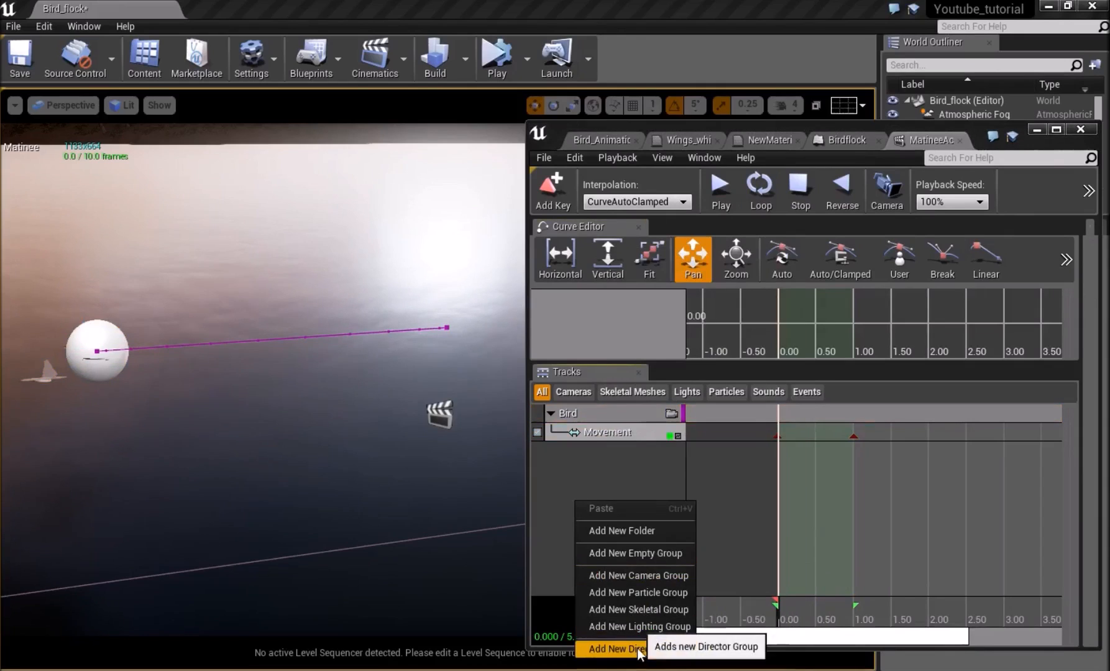
click(640, 475)
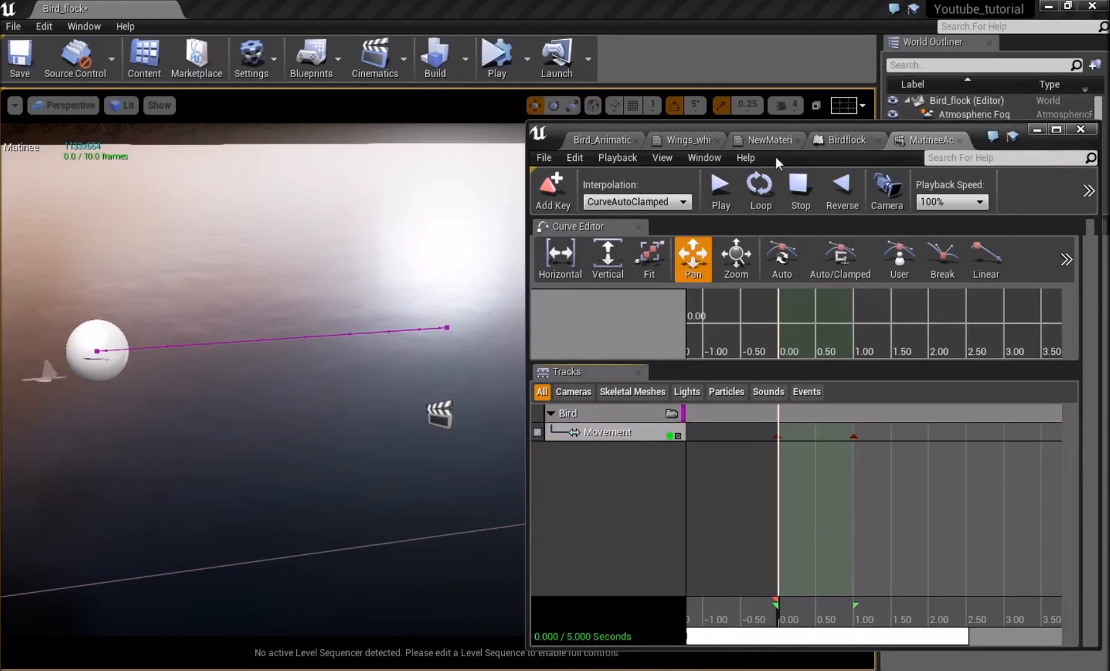
- Close the Matinee editor and open the Level Blueprint
click(957, 140)
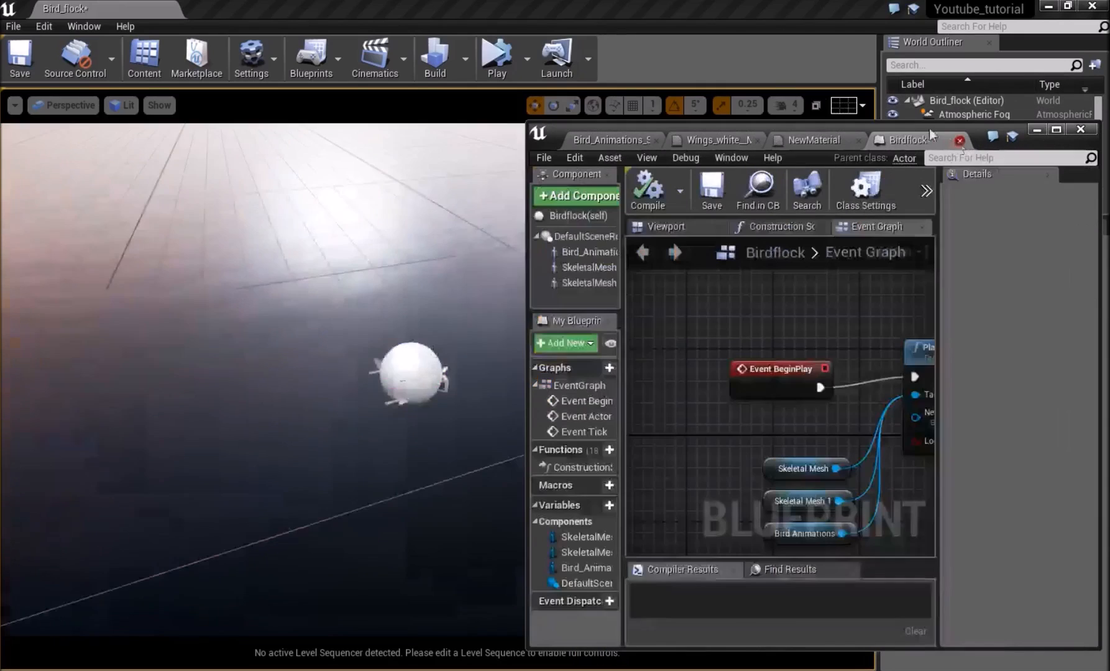
click(717, 138)
click(633, 141)
click(814, 140)
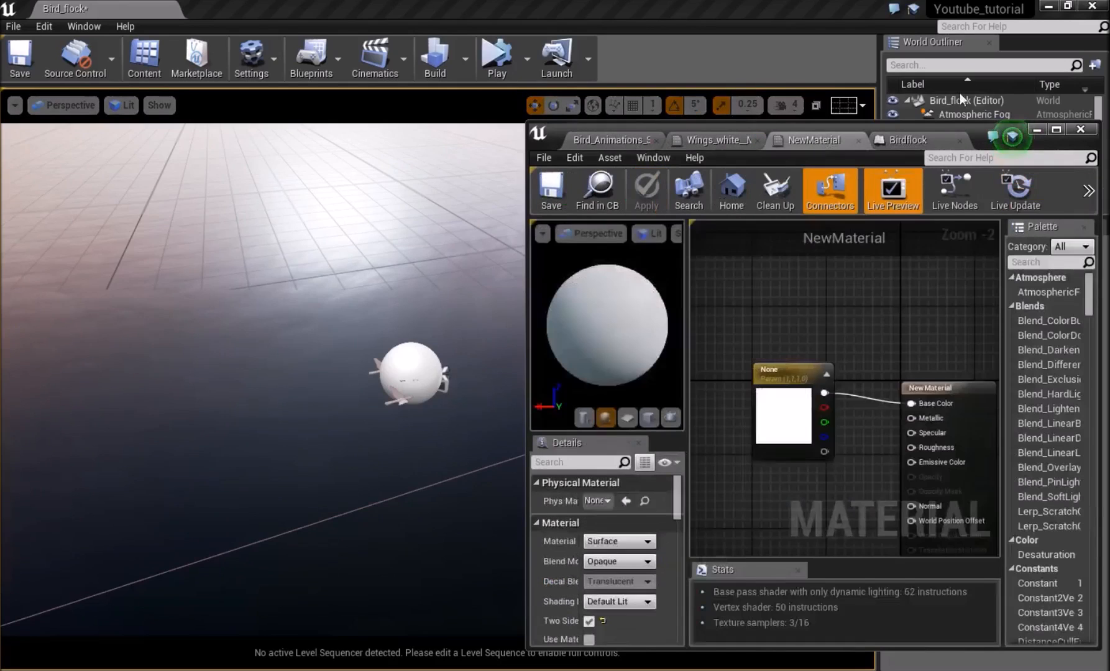
click(311, 57)
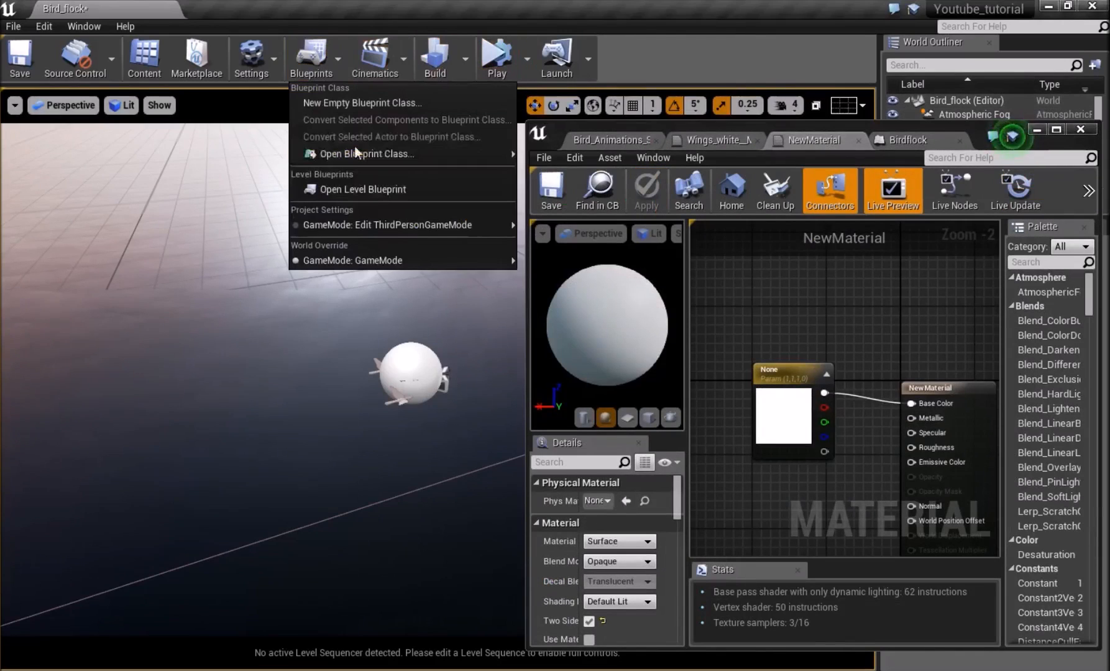
click(360, 188)
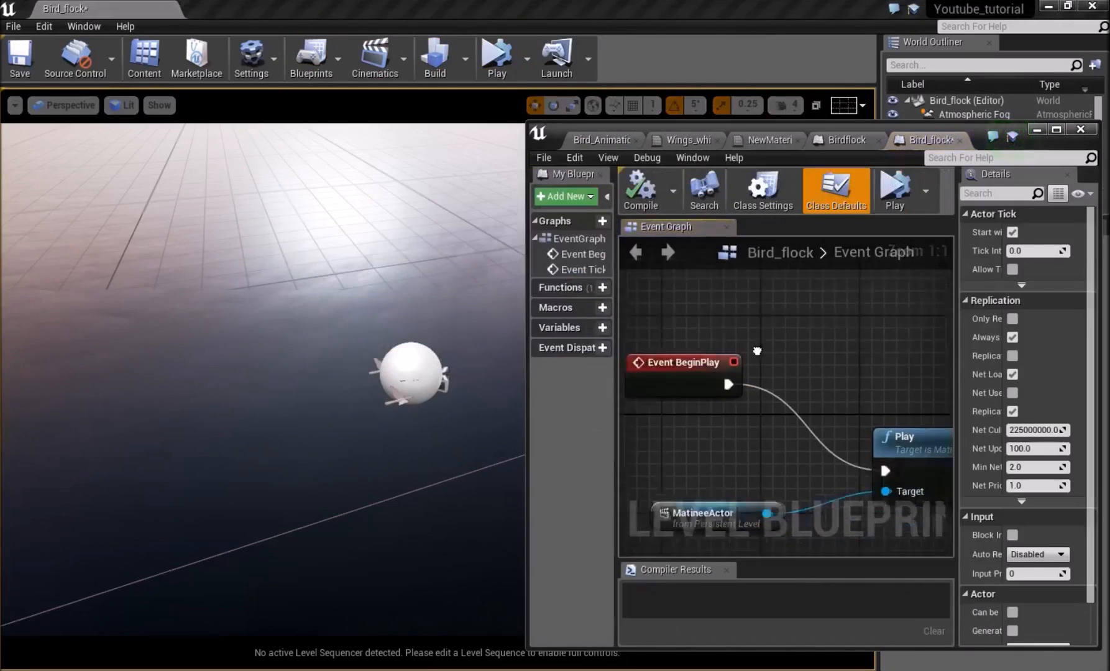
- Break the link between Event BeginPlay and MatineeActor's Play node, and move Event BeginPlay away from it
right_drag(756, 351, 690, 313)
alt+click(662, 346)
drag(650, 334, 641, 297)
right_drag(662, 317, 701, 409)
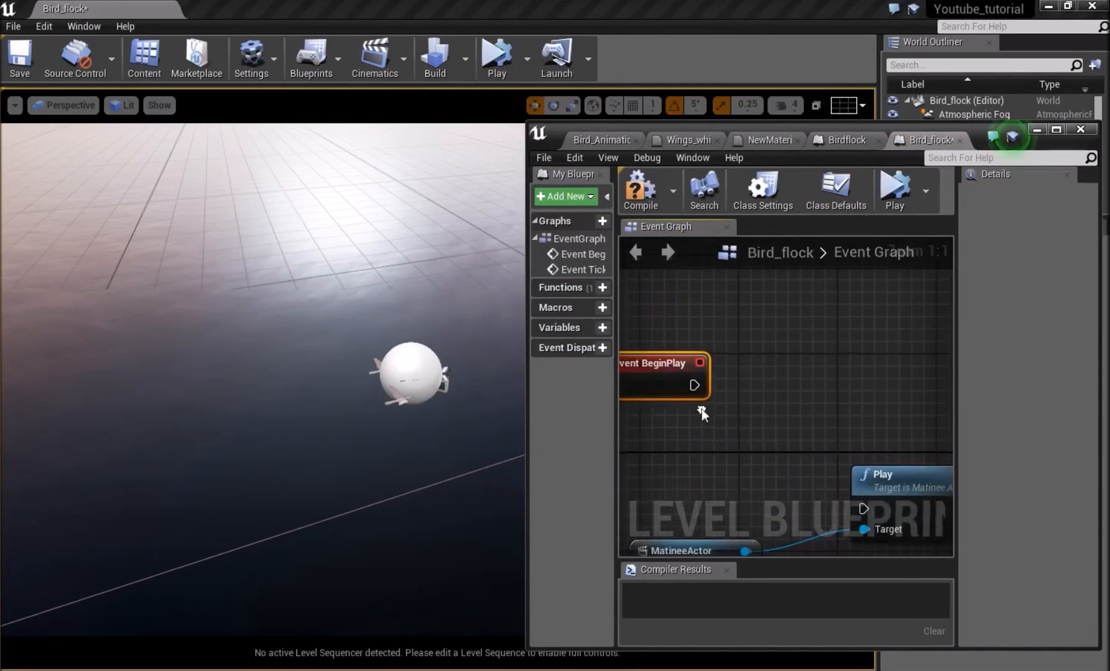
- Select the flock's MatineeActor2 in the level and add a Matinee Play node targeting it to the Level Blueprint
click(445, 384)
key(f)
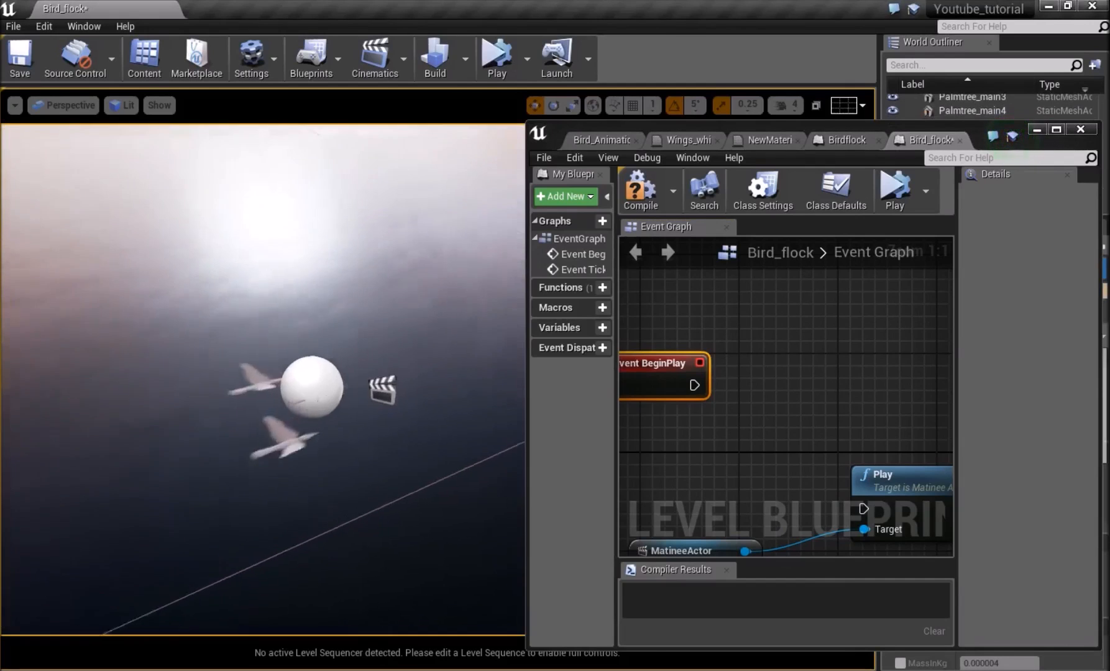
right_drag(443, 341, 478, 359)
click(295, 315)
right_drag(338, 346, 298, 323)
right_click(721, 310)
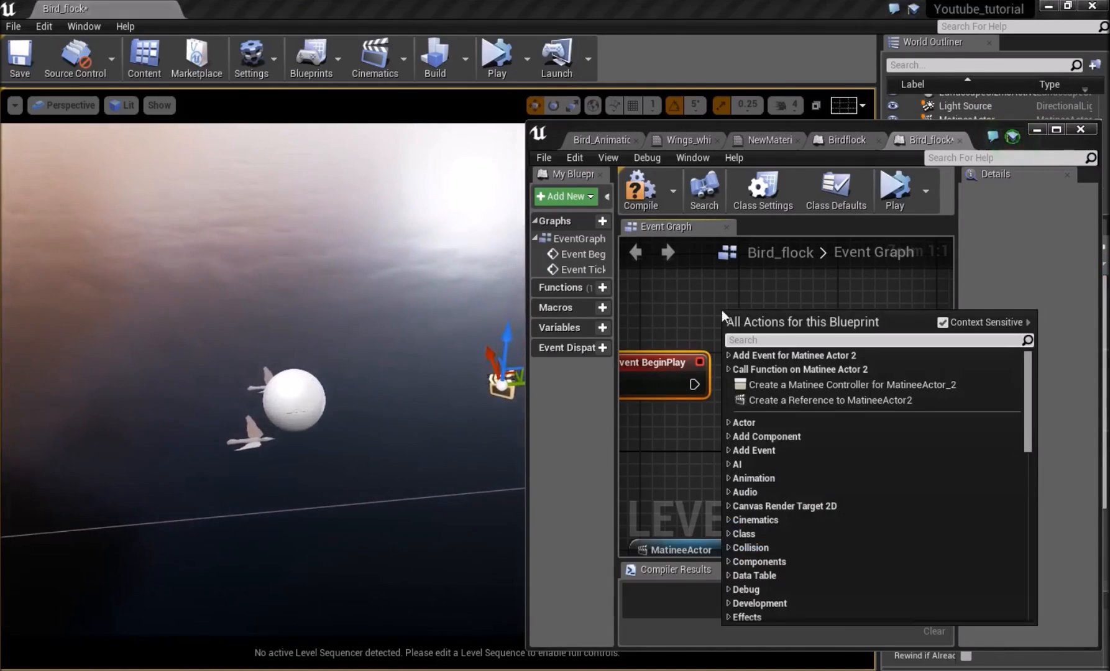
text(play)
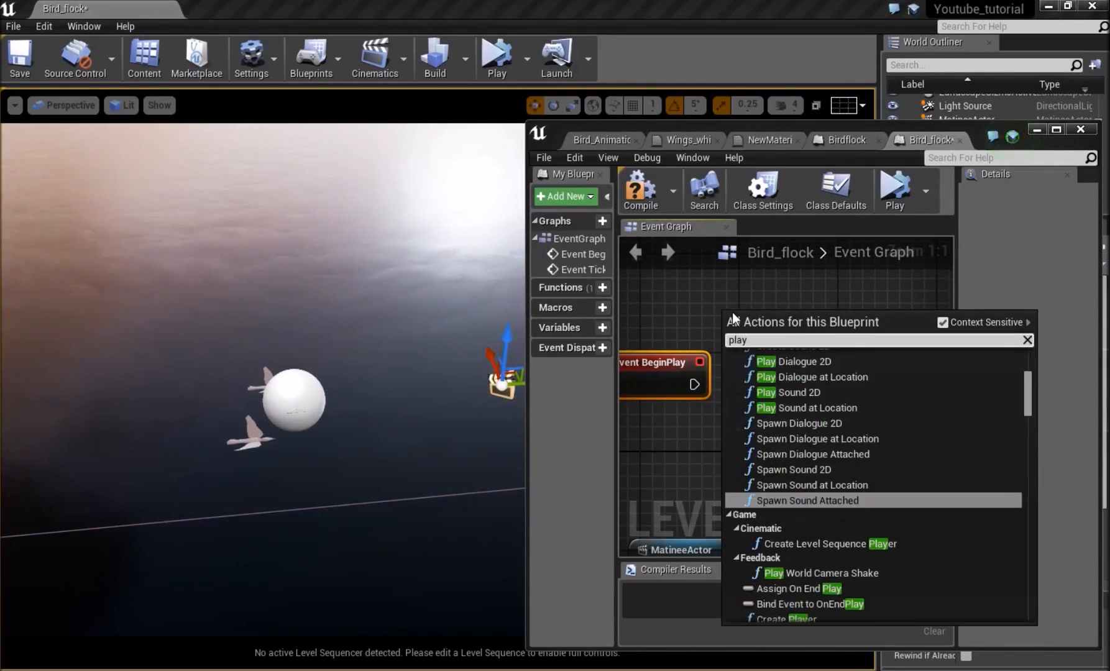
scroll(831, 480, up, 5)
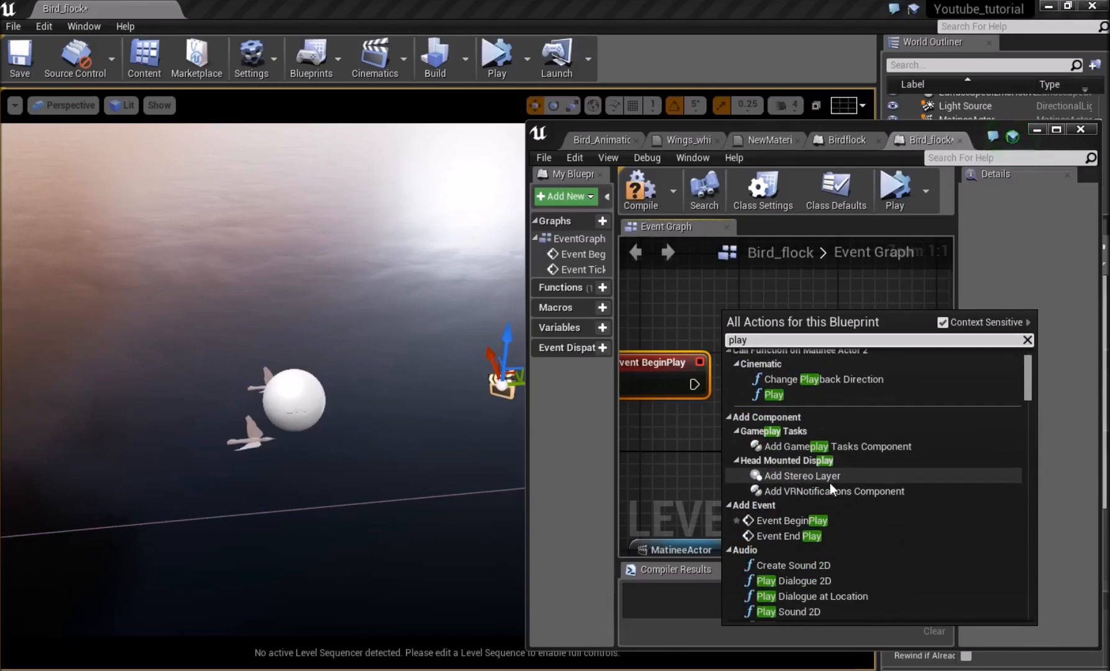
click(806, 441)
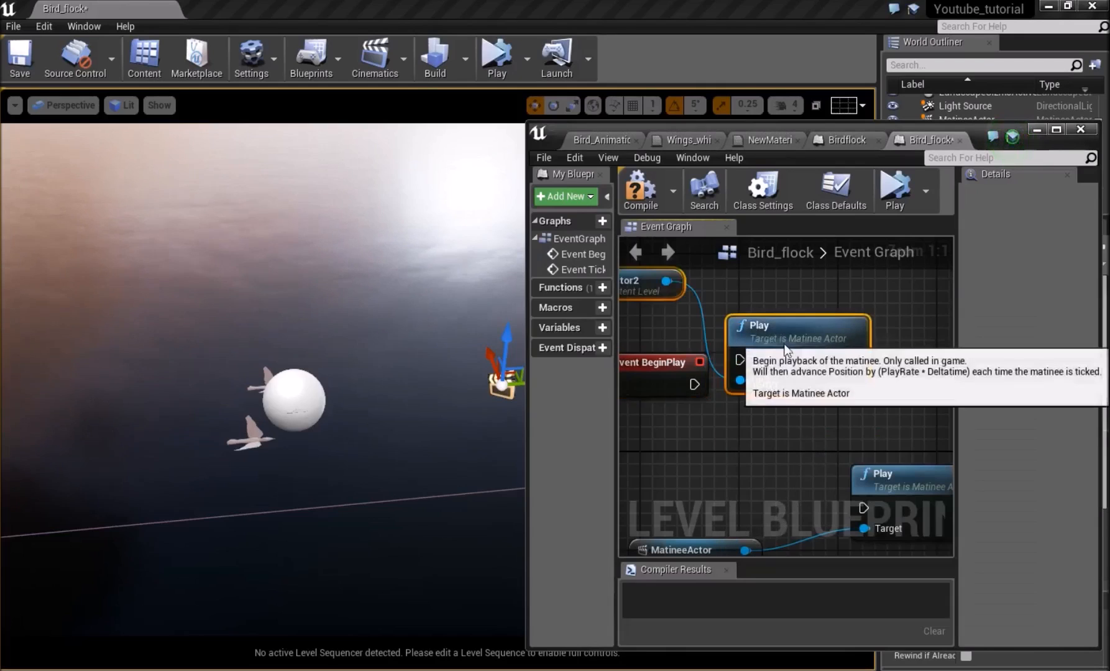
- Connect Event BeginPlay to MatineeActor2's Play node, compile the Level Blueprint and minimize its window
drag(739, 336, 779, 376)
drag(694, 384, 764, 399)
click(641, 193)
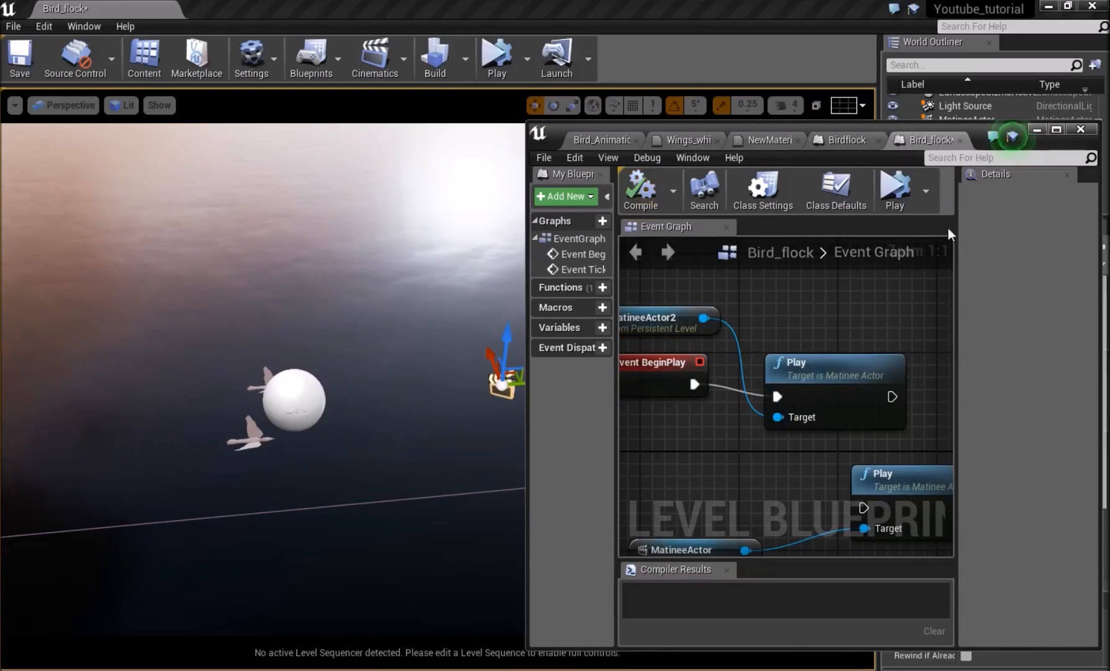
click(1035, 130)
- Run and stop the level simulation several times to check the bird flock's Matinee flight
click(499, 69)
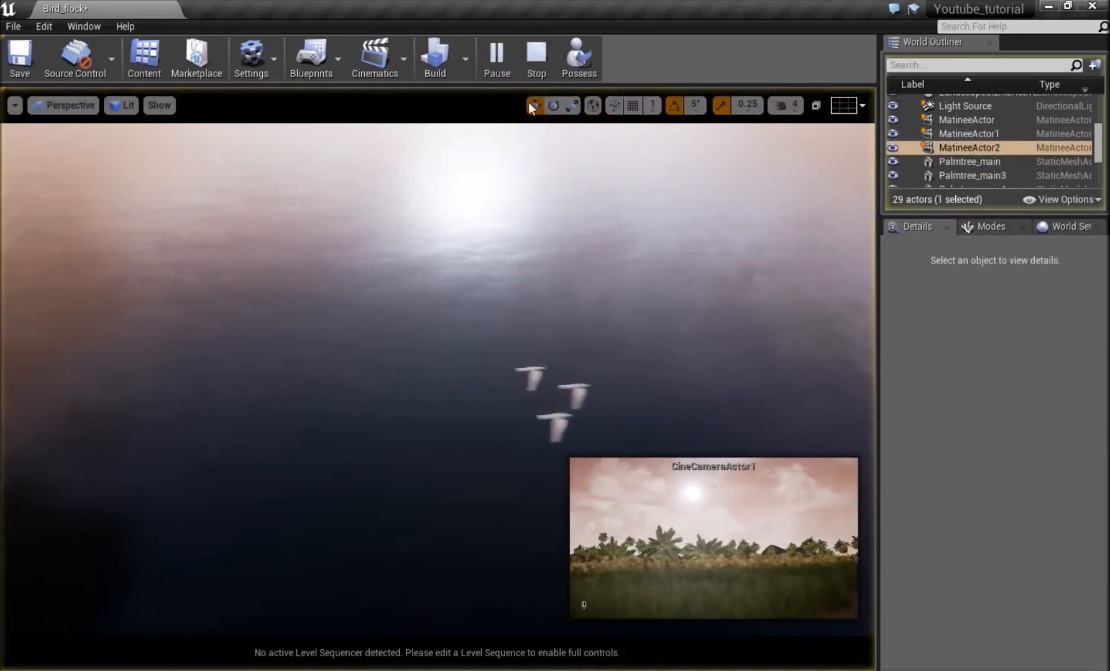
click(532, 57)
click(485, 66)
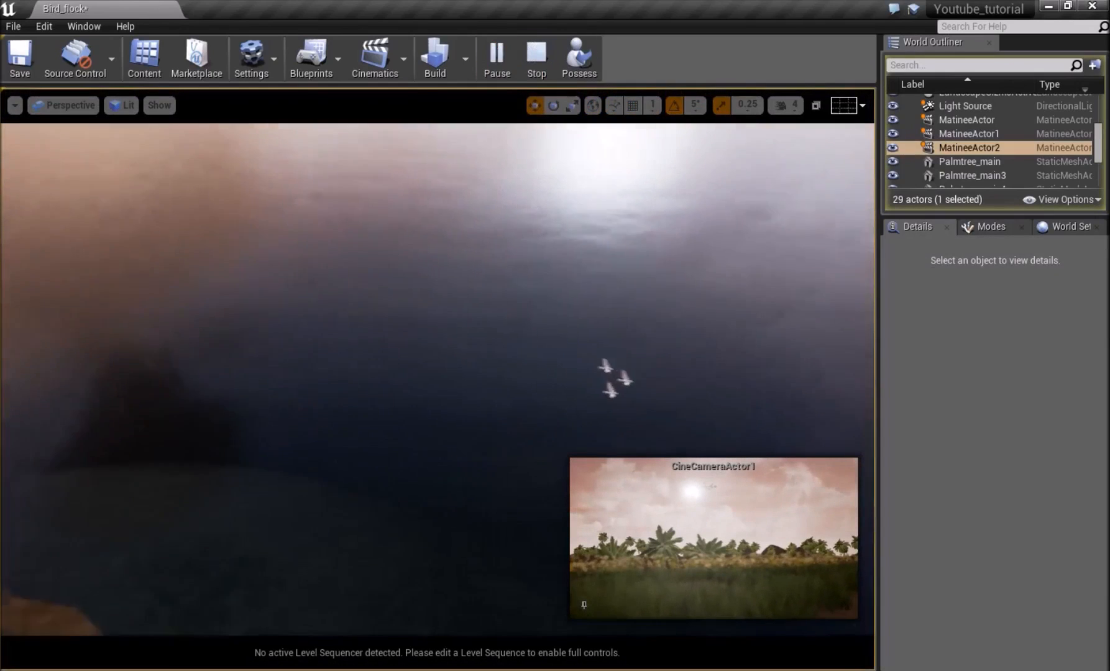
click(544, 61)
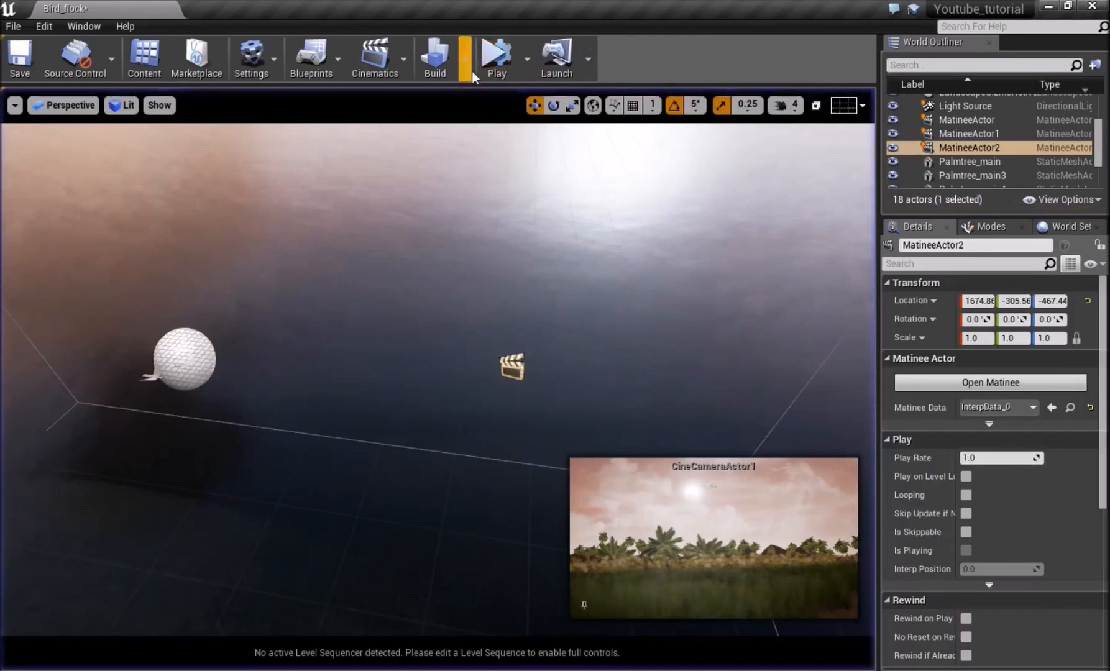
click(496, 57)
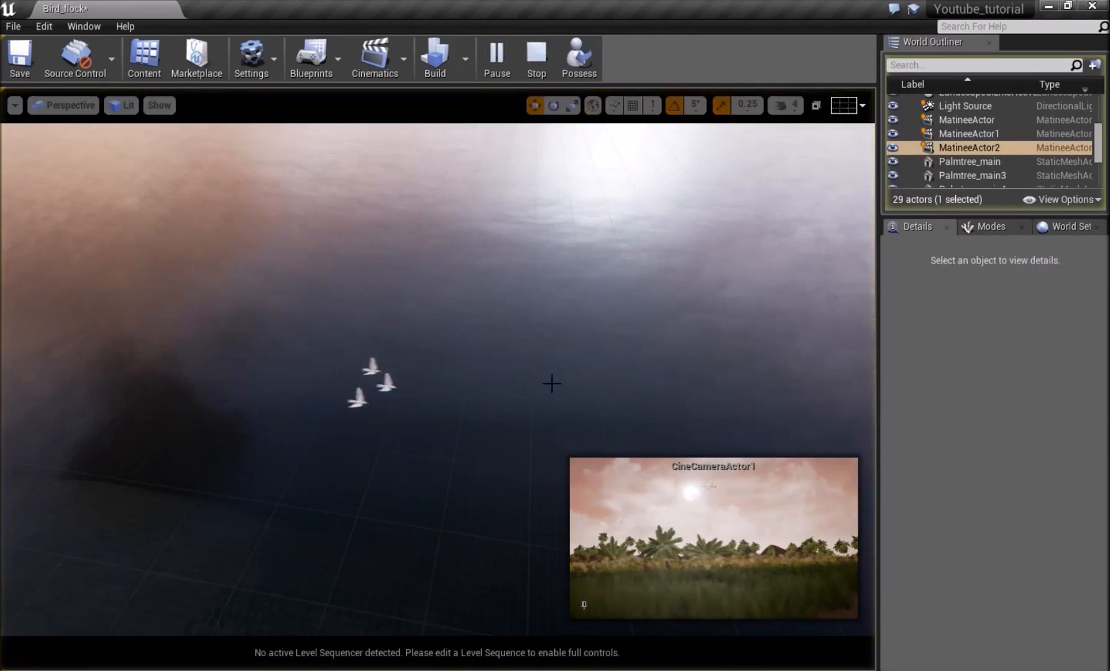
click(535, 62)
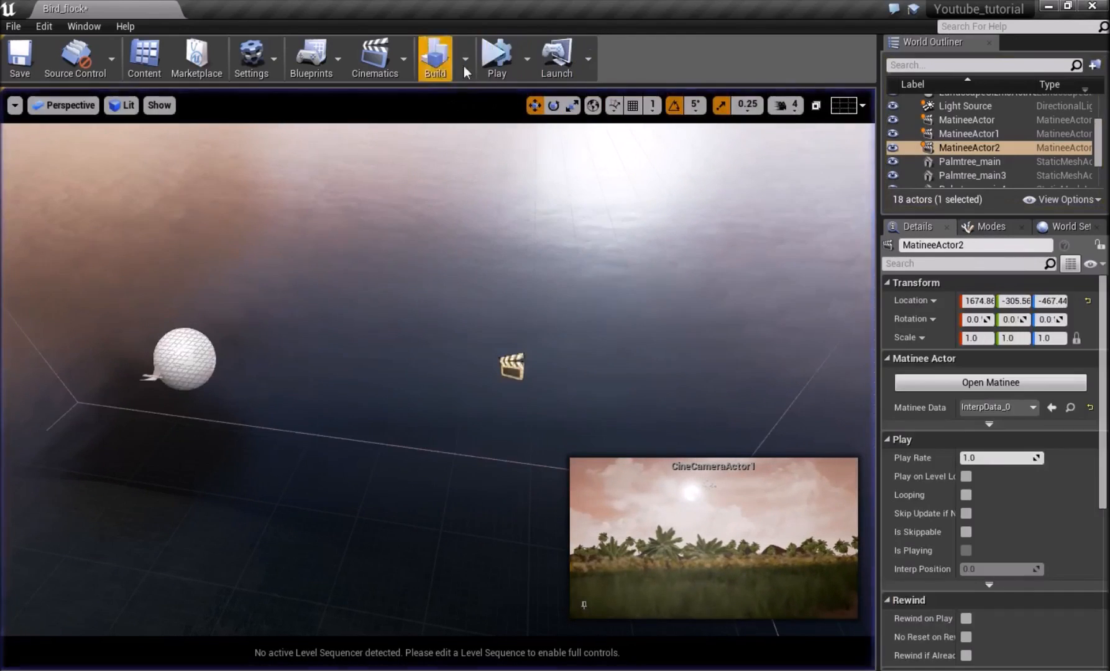
click(496, 57)
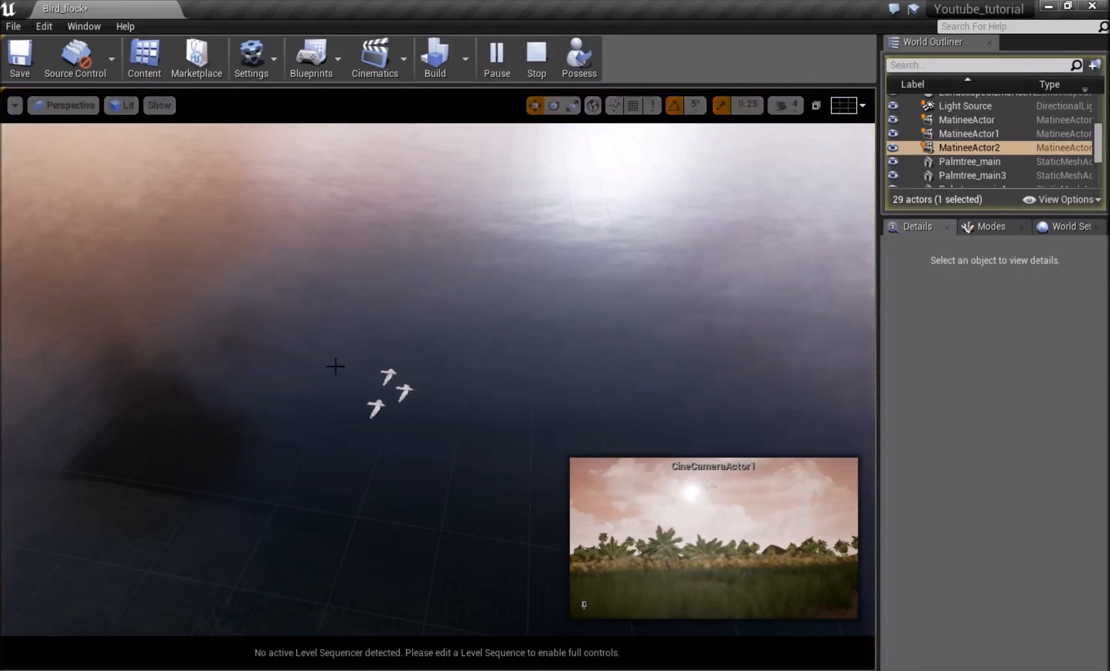
click(534, 59)
click(497, 64)
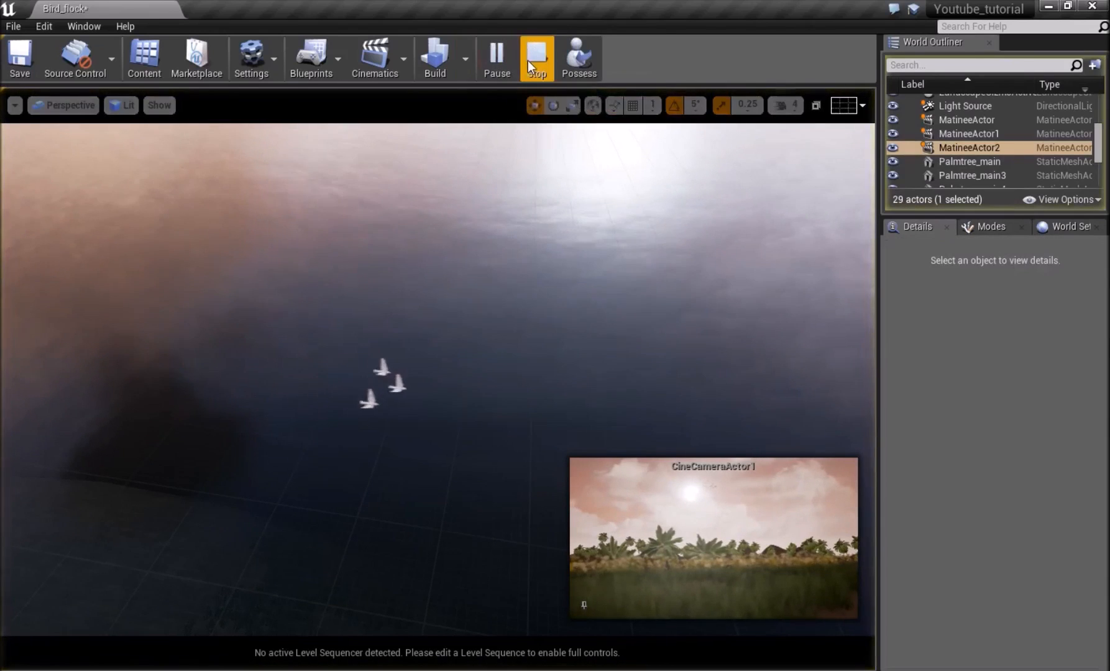
click(533, 59)
click(497, 59)
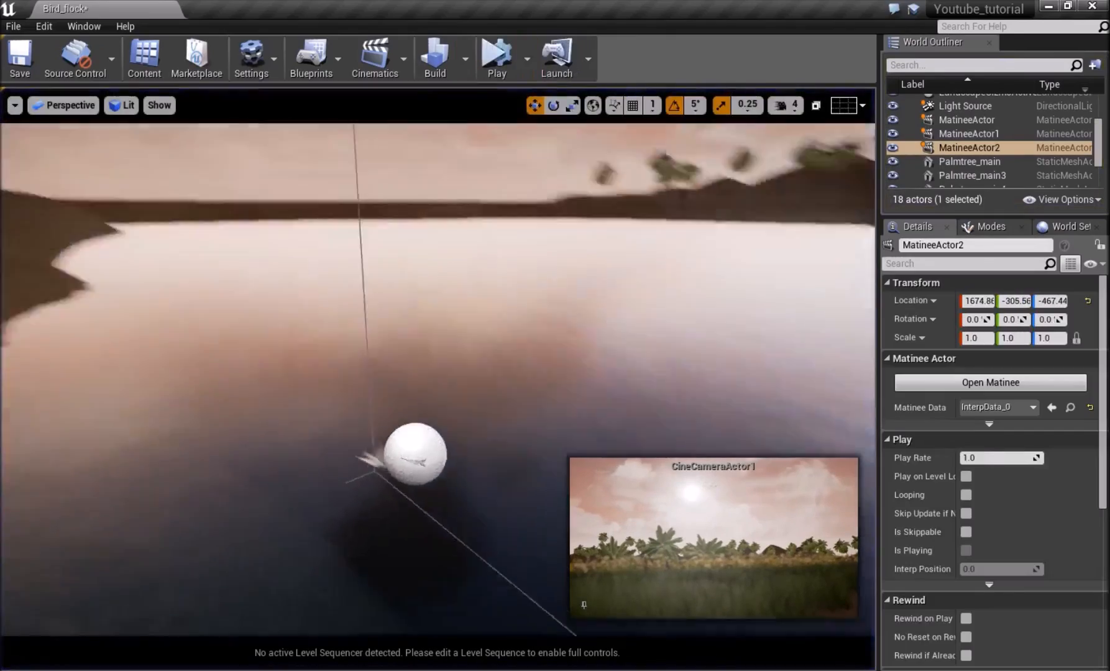